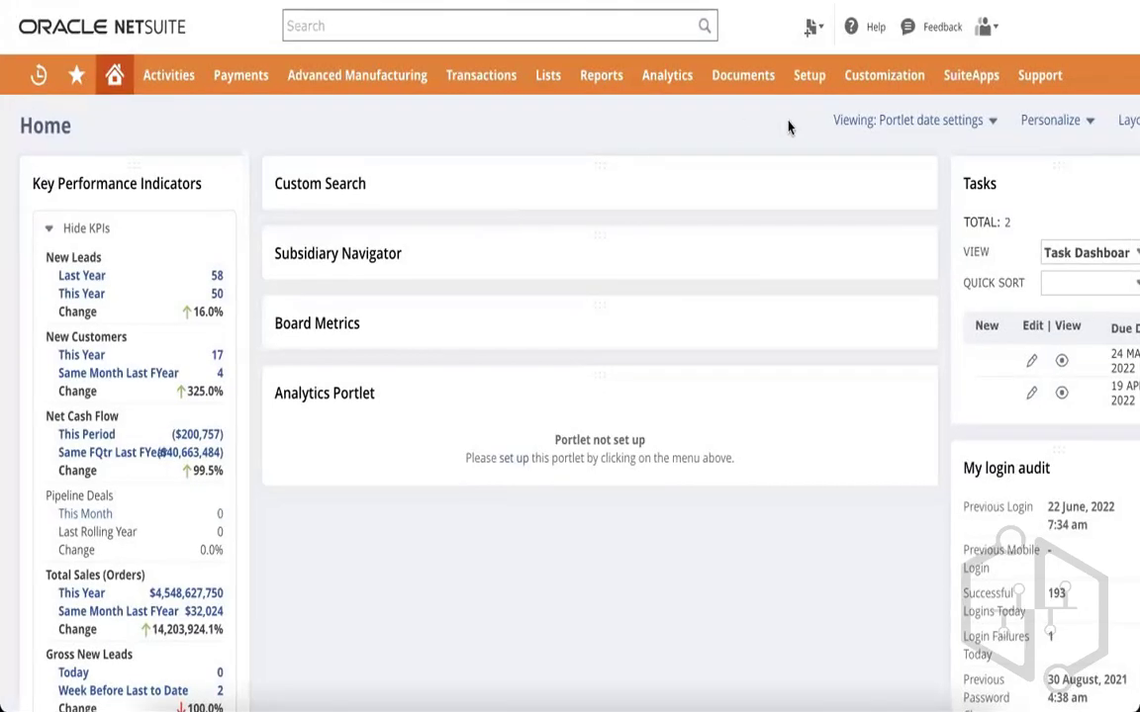
Open the list of workflows from the customization area and start creating a new workflow.
mouse_move(872, 79)
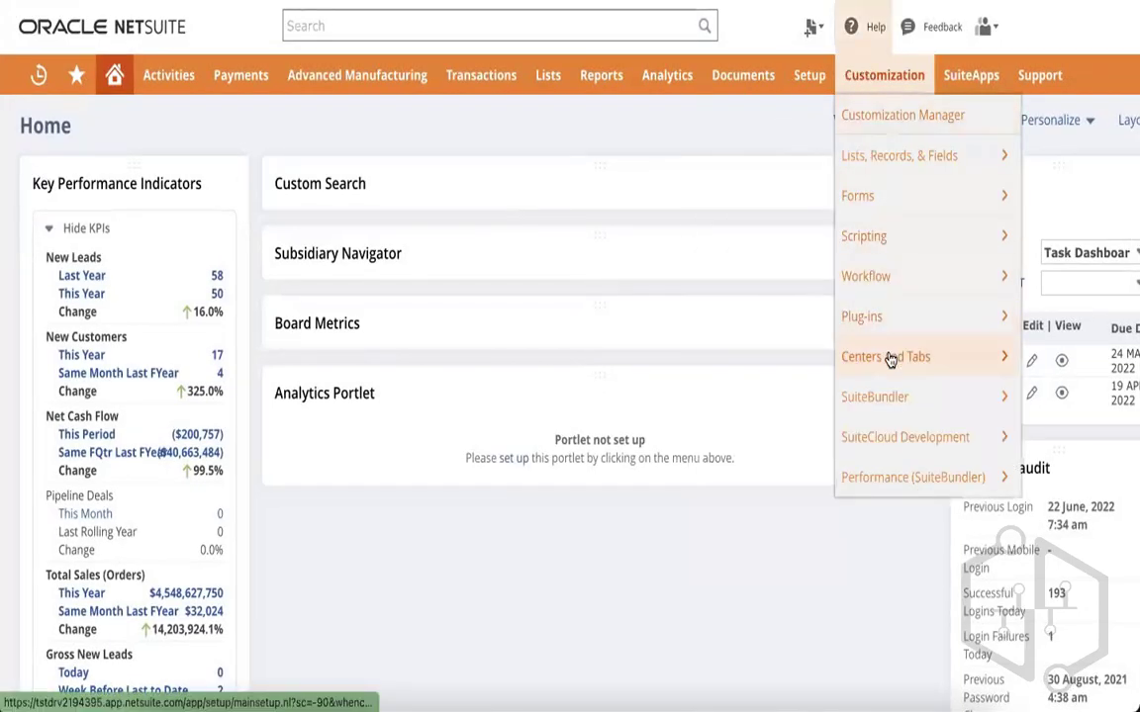
mouse_move(873, 297)
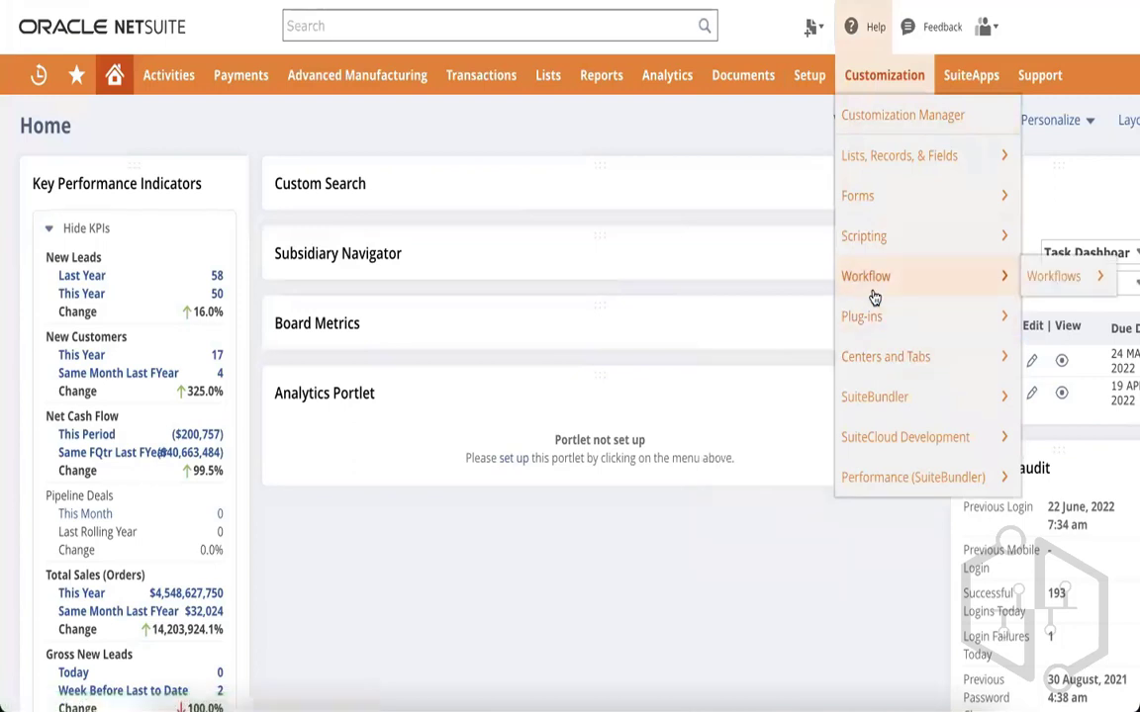
left_click(1051, 291)
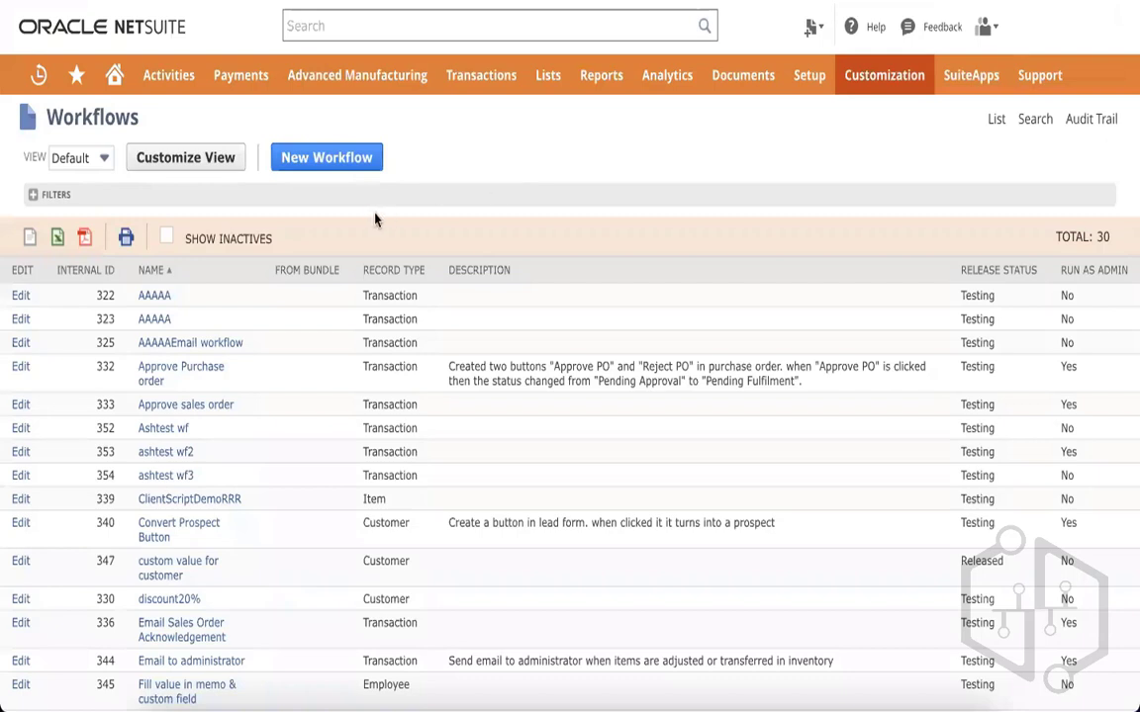
left_click(346, 159)
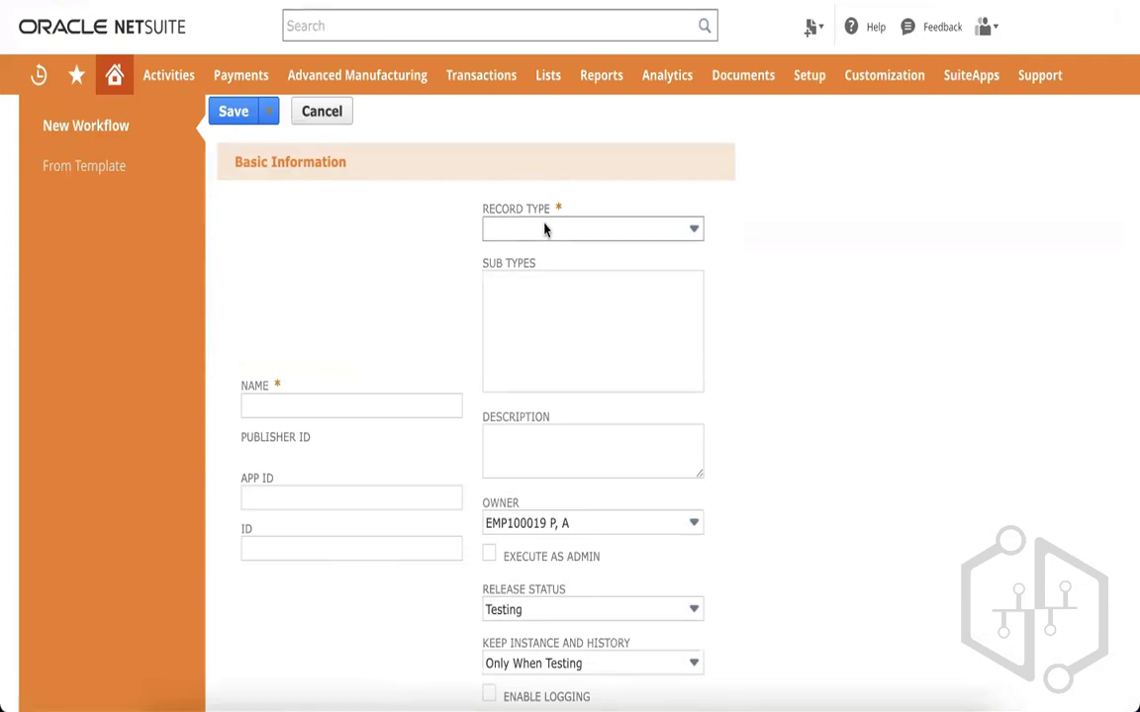
left_click(543, 230)
scroll(552, 309, "down", 10)
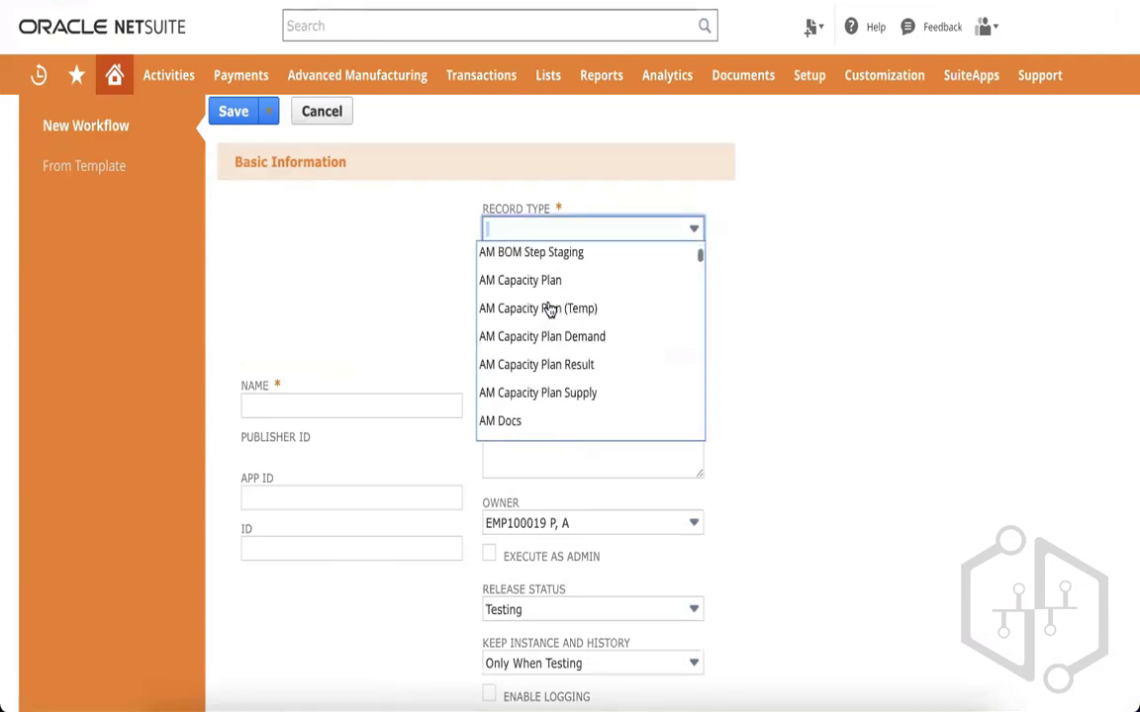
scroll(550, 308, "down", 3)
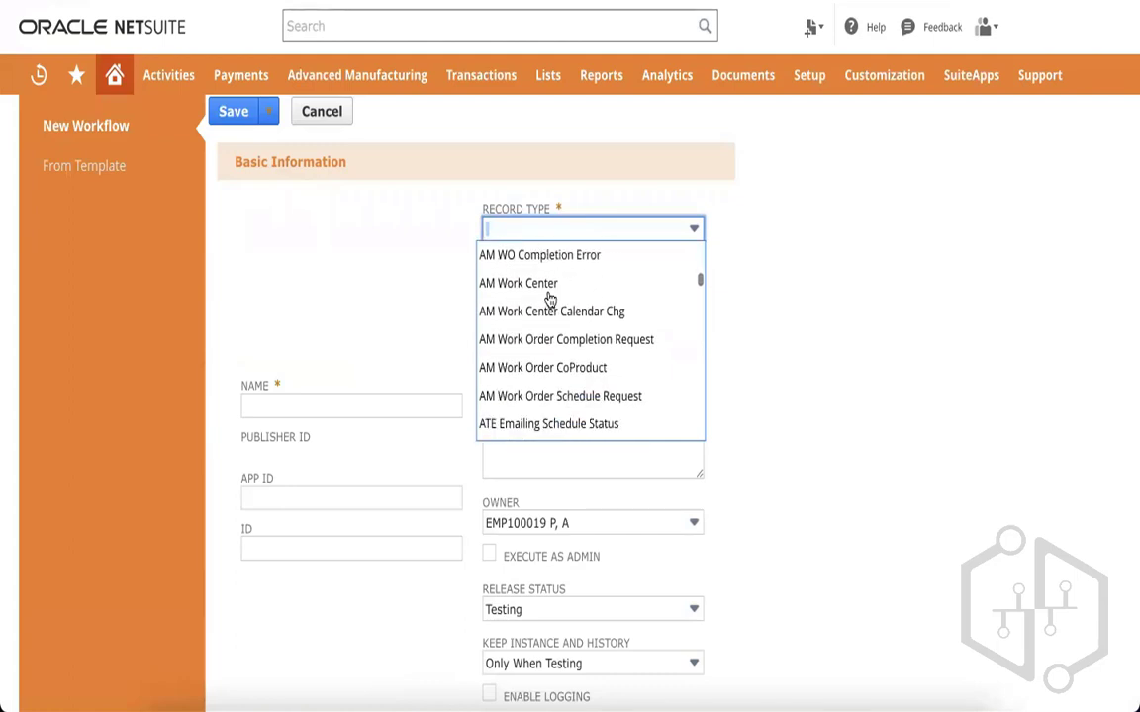
scroll(549, 304, "down", 5)
scroll(551, 301, "down", 5)
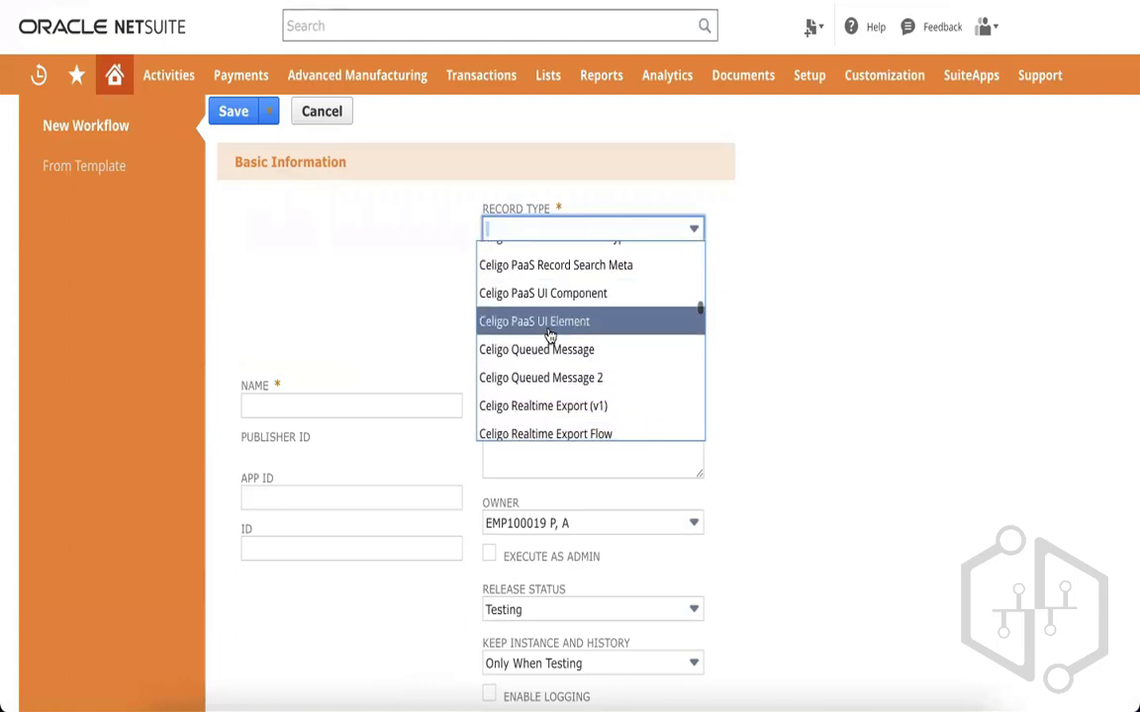
left_click(549, 336)
Set the new workflow's record type to Transaction.
left_click(594, 237)
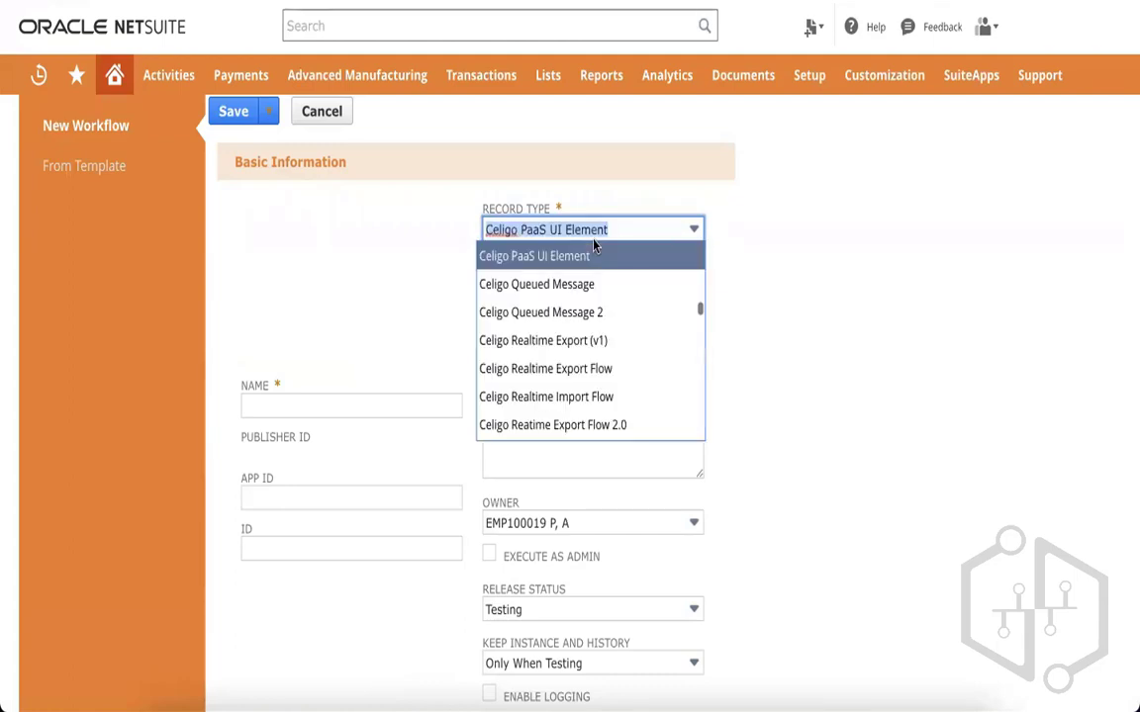
type("s Record")
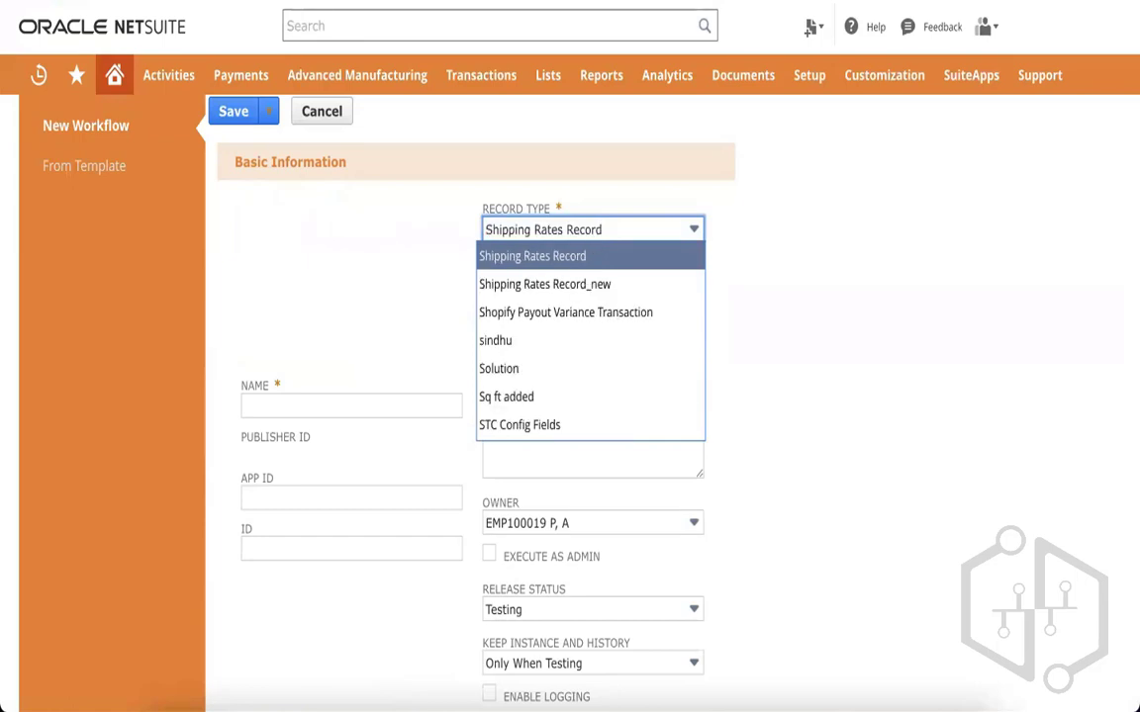
key("Down")
key("Down")
key("Down")
key("Down")
key("Up")
key("Up")
key("Up")
key("Up")
key("Up")
key("Up")
key("Up")
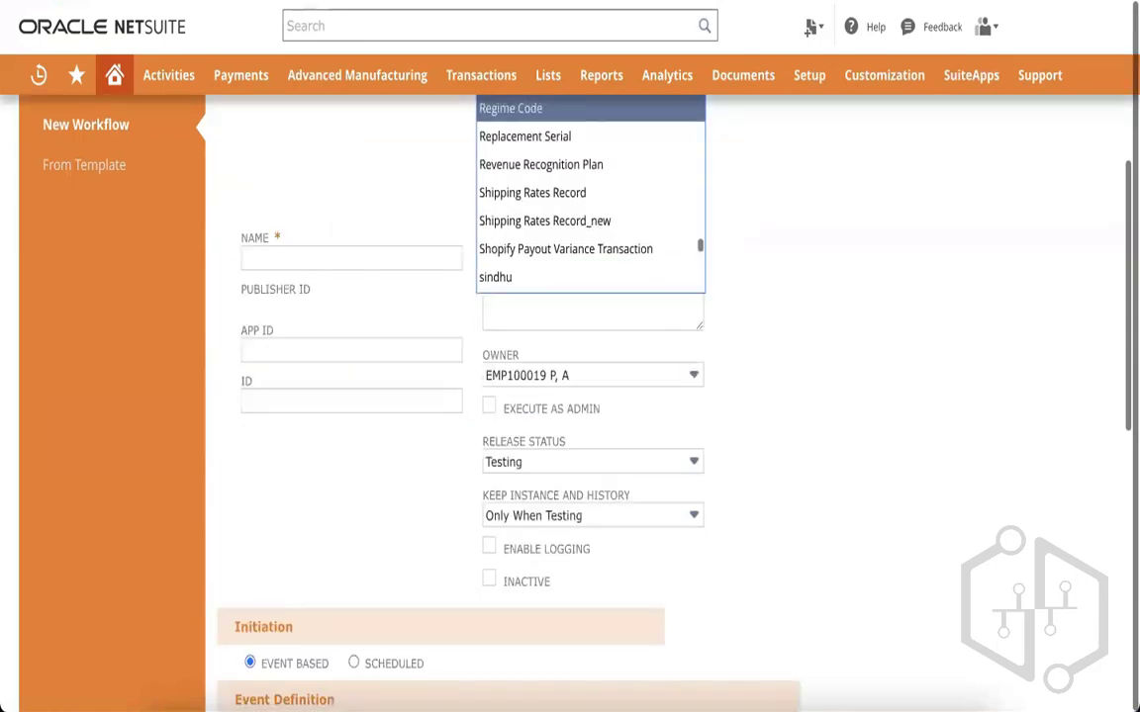
key("Up")
key("s")
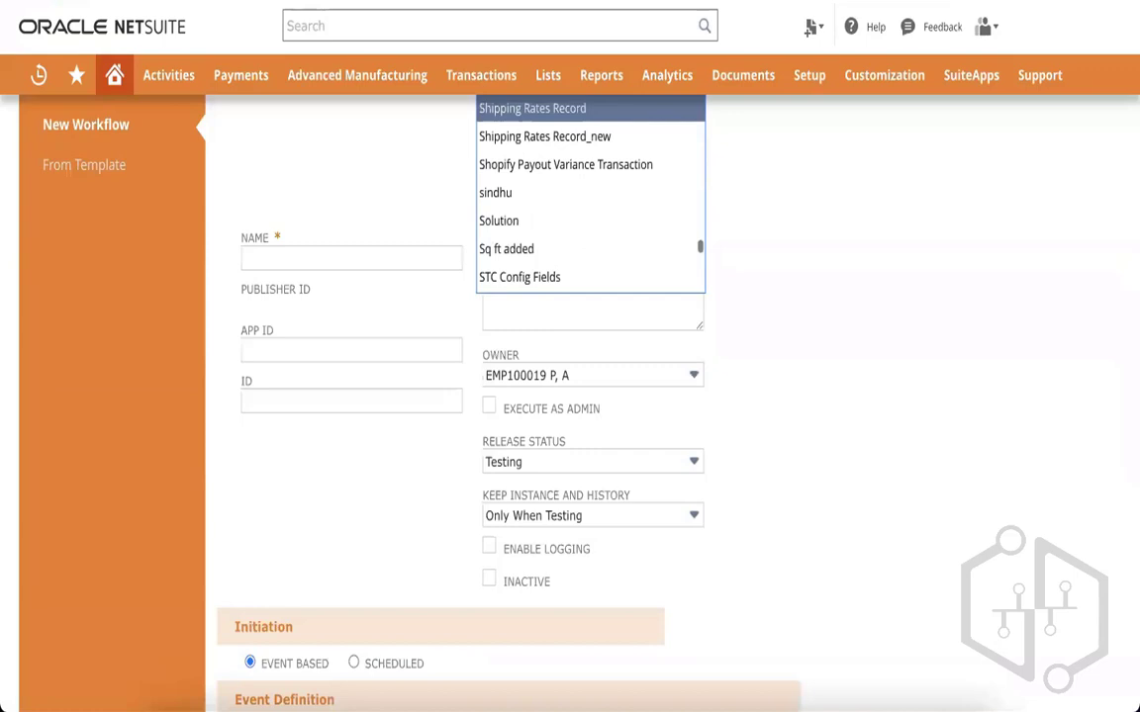
scroll(387, 211, "up", 1)
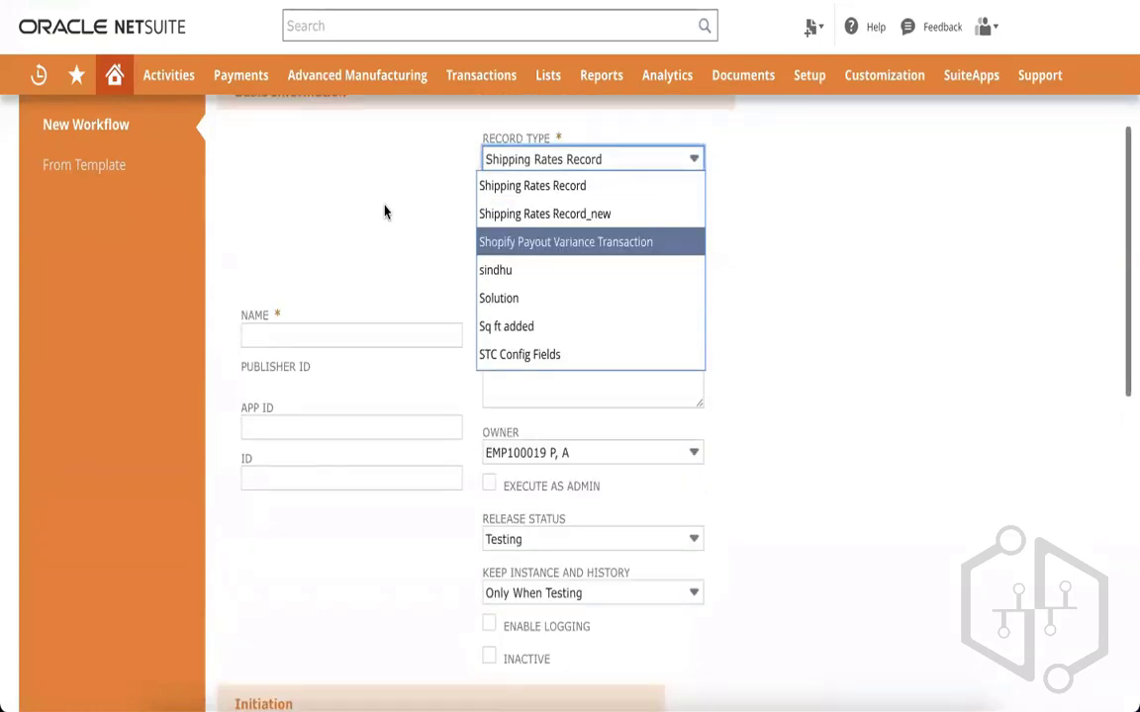
key("t")
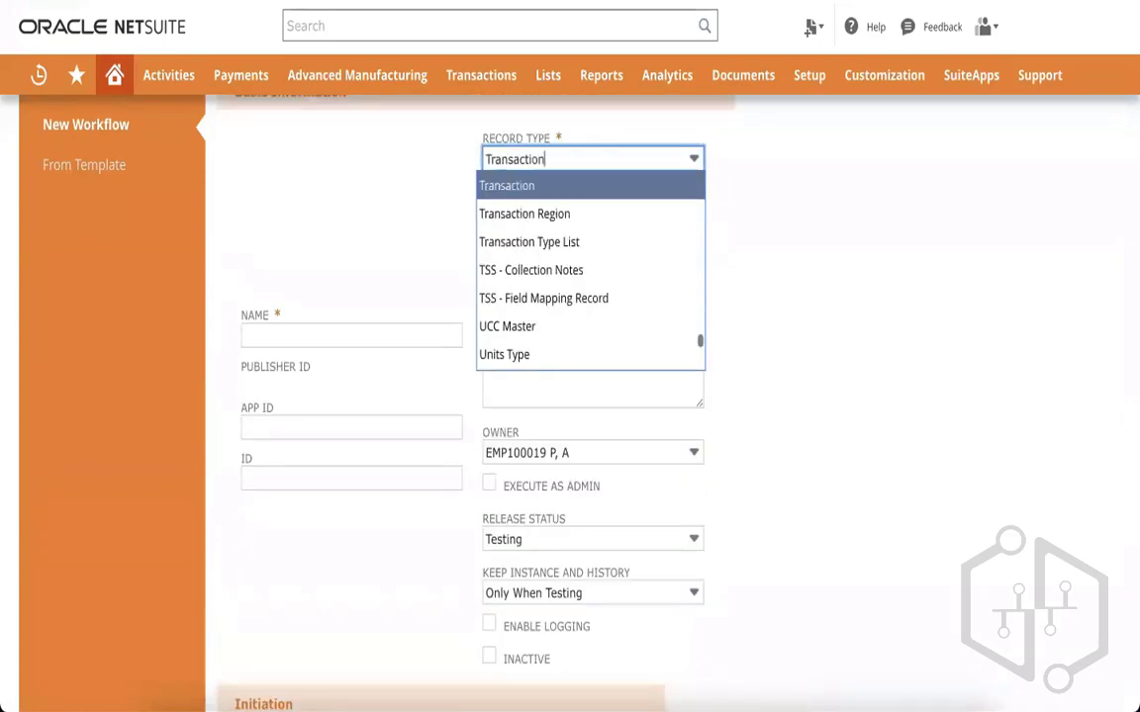
left_click(518, 187)
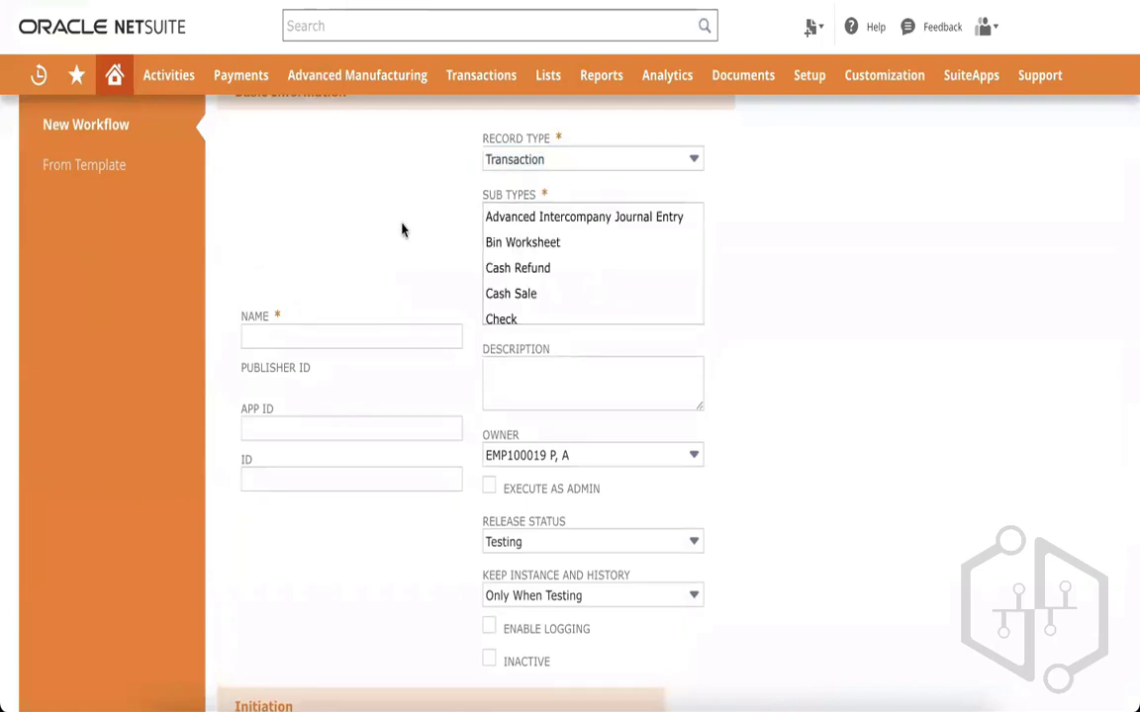
Choose Sales order as the workflow's transaction sub type.
scroll(401, 242, "up", 1)
left_click(532, 323)
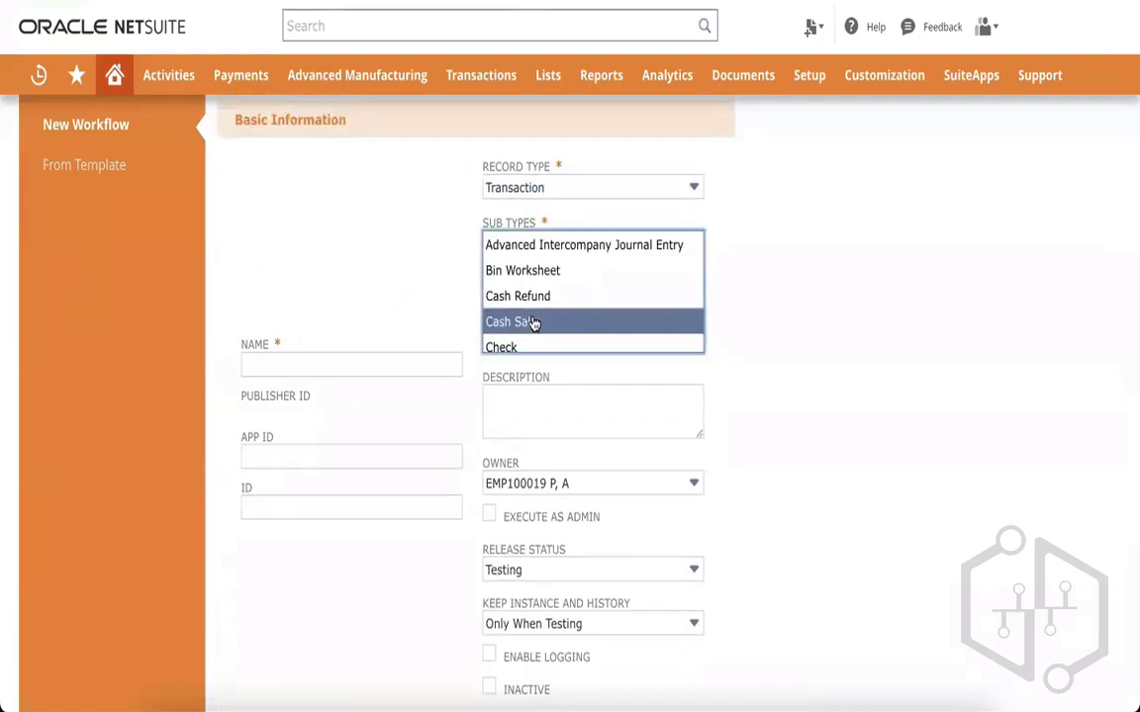
key("a")
key("s")
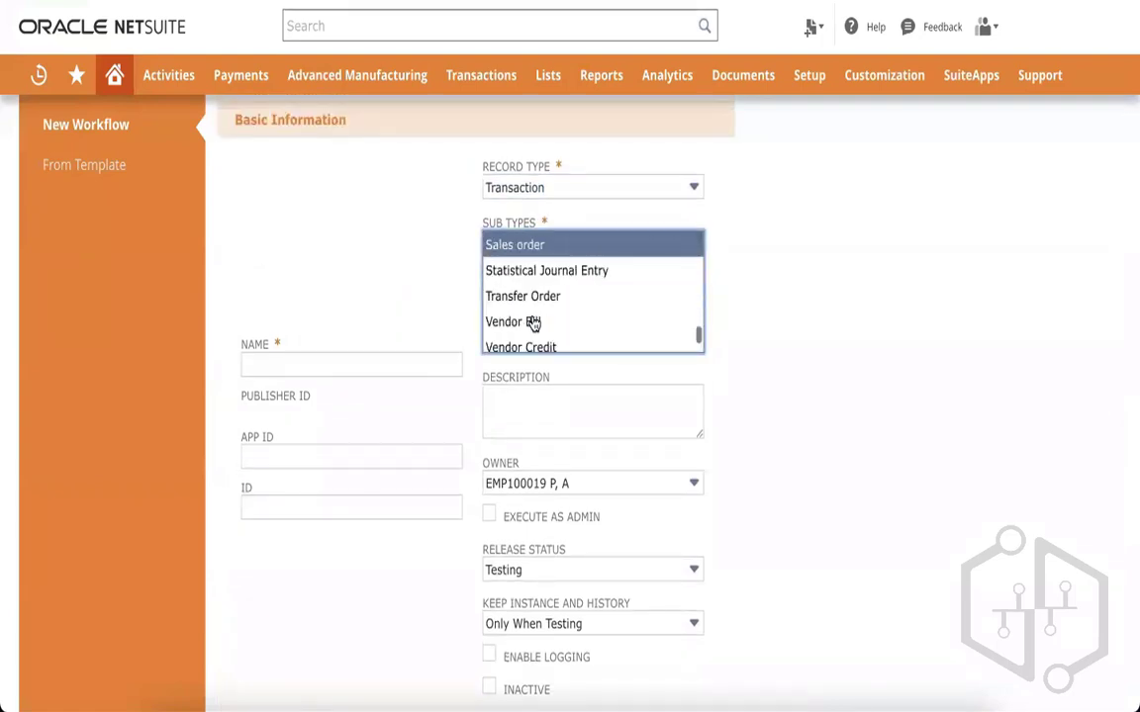
Name the workflow "Test flow".
left_click(333, 362)
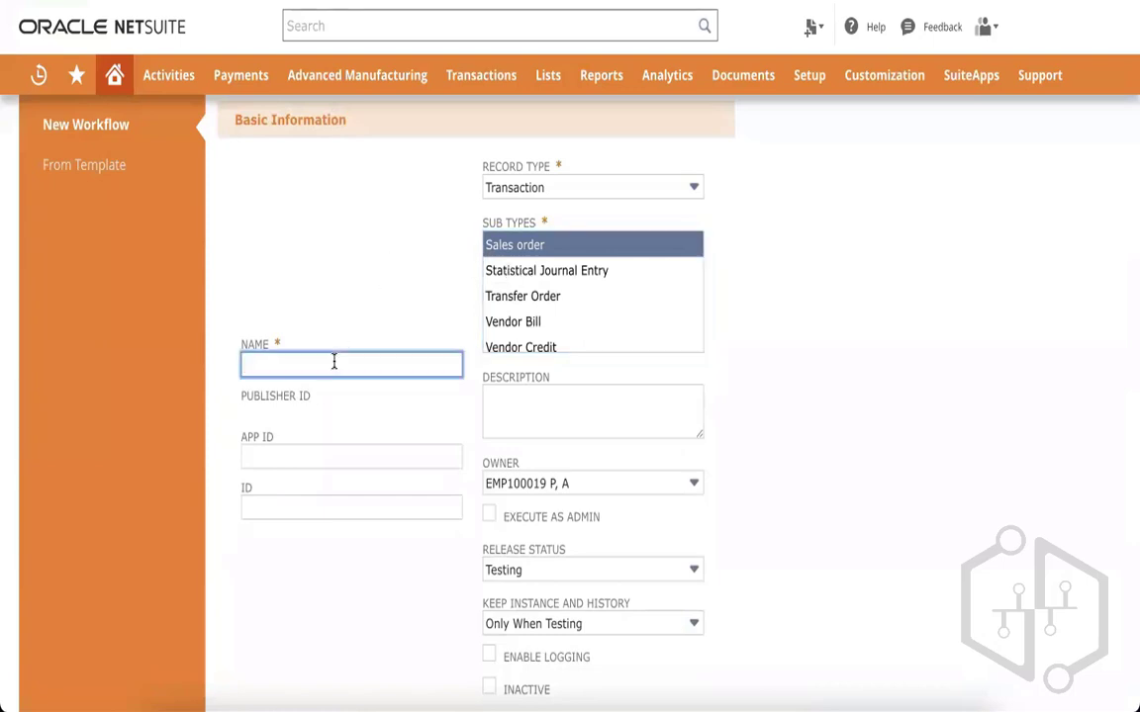
type("Test flow")
left_click(871, 322)
Review the release status options available for the workflow without changing the selection.
scroll(855, 356, "down", 1)
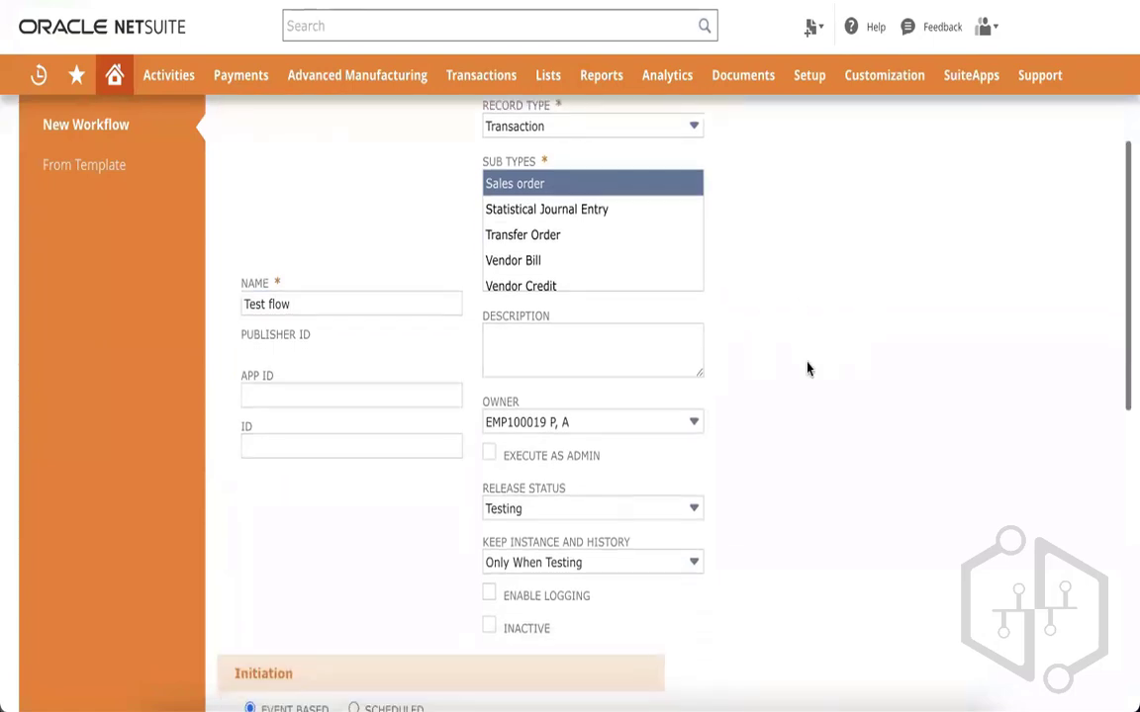
left_click(530, 508)
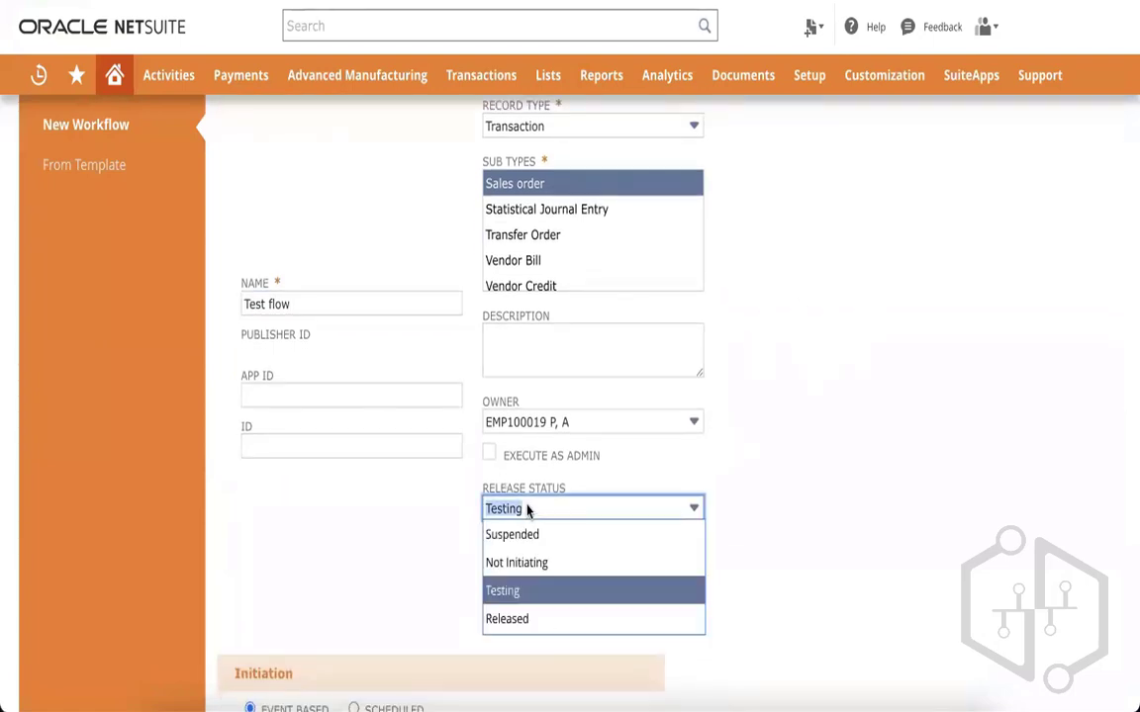
left_click(794, 441)
scroll(694, 504, "down", 2)
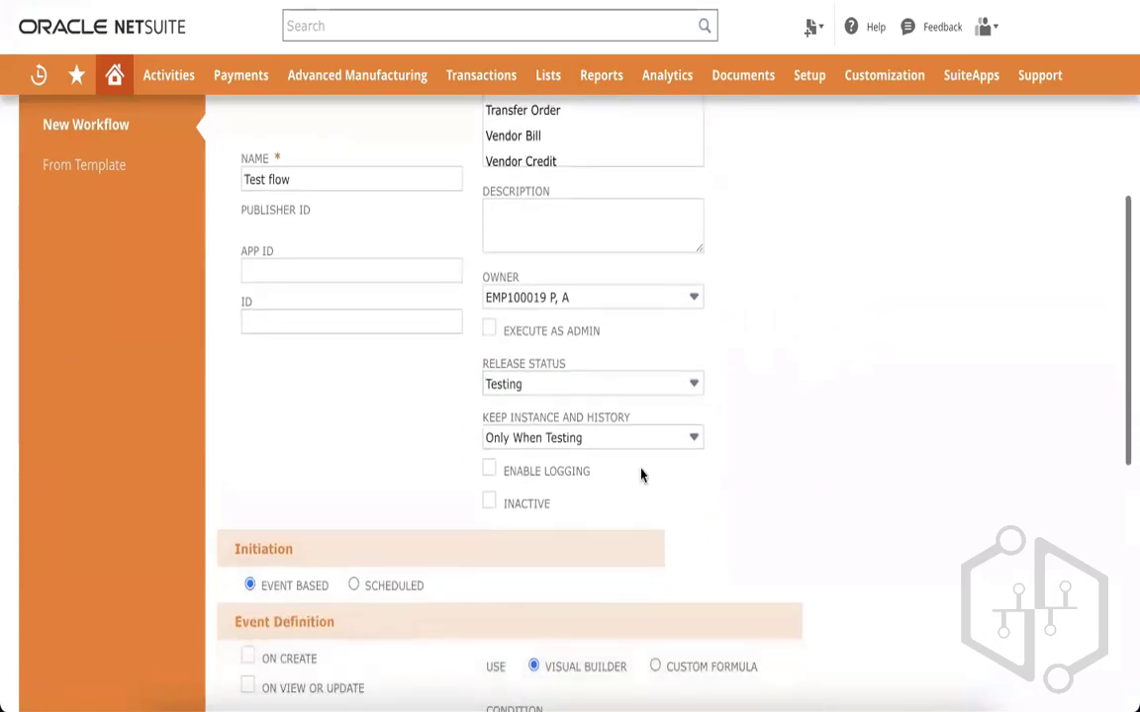
left_click(597, 392)
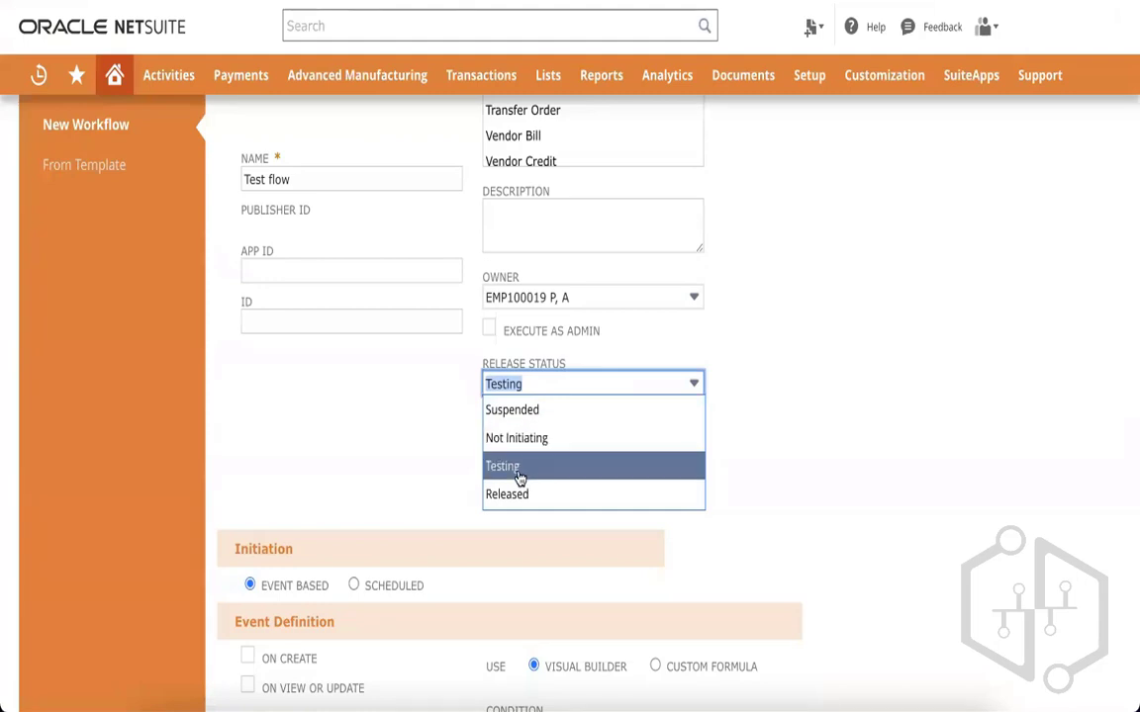
left_click(477, 461)
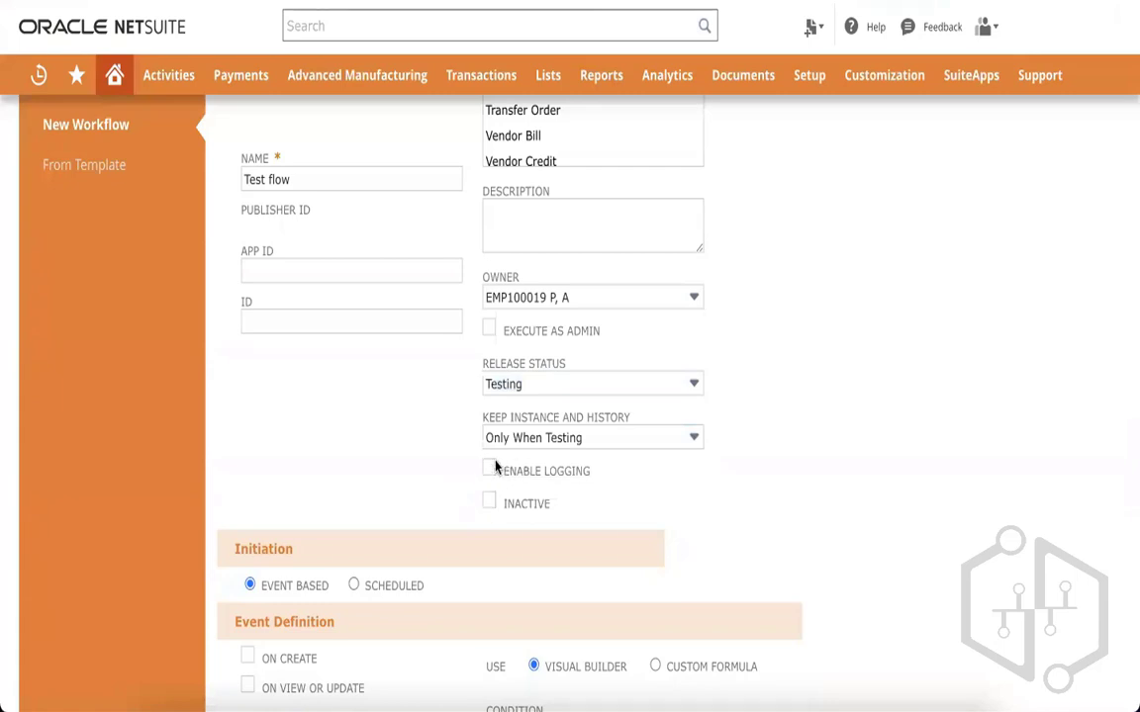
Examine the Event Based and Scheduled choices in the Initiation section.
scroll(406, 386, "down", 2)
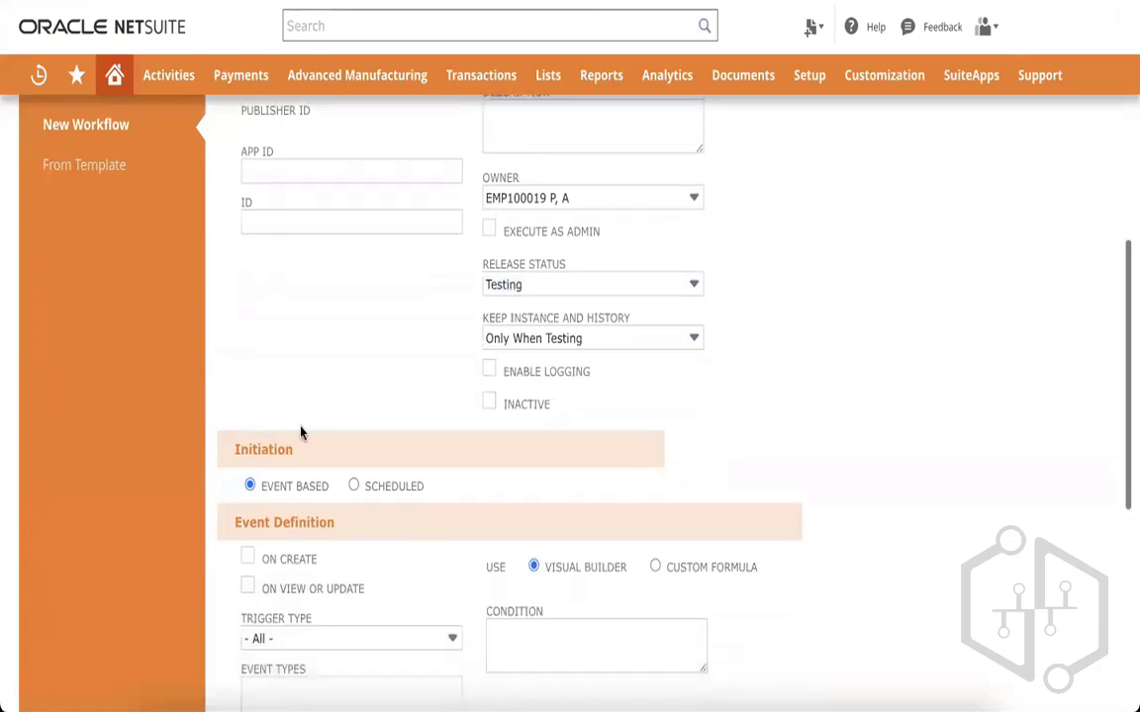
double_click(272, 452)
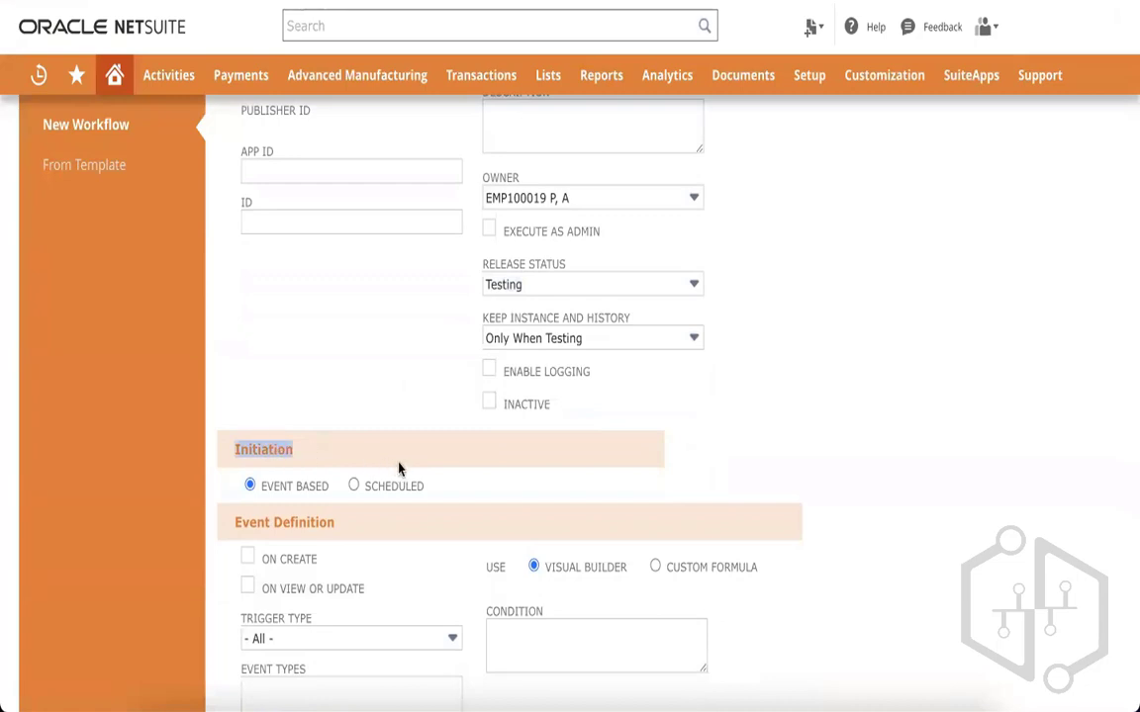
left_click(440, 485)
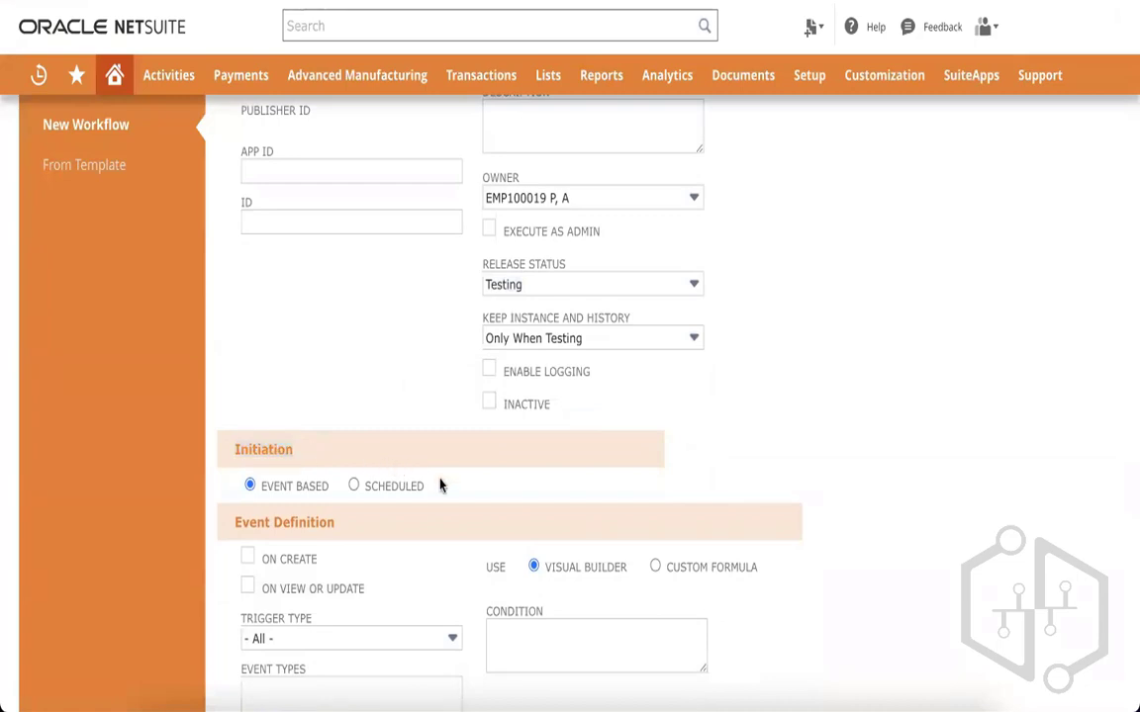
left_click_drag(440, 485, 281, 413)
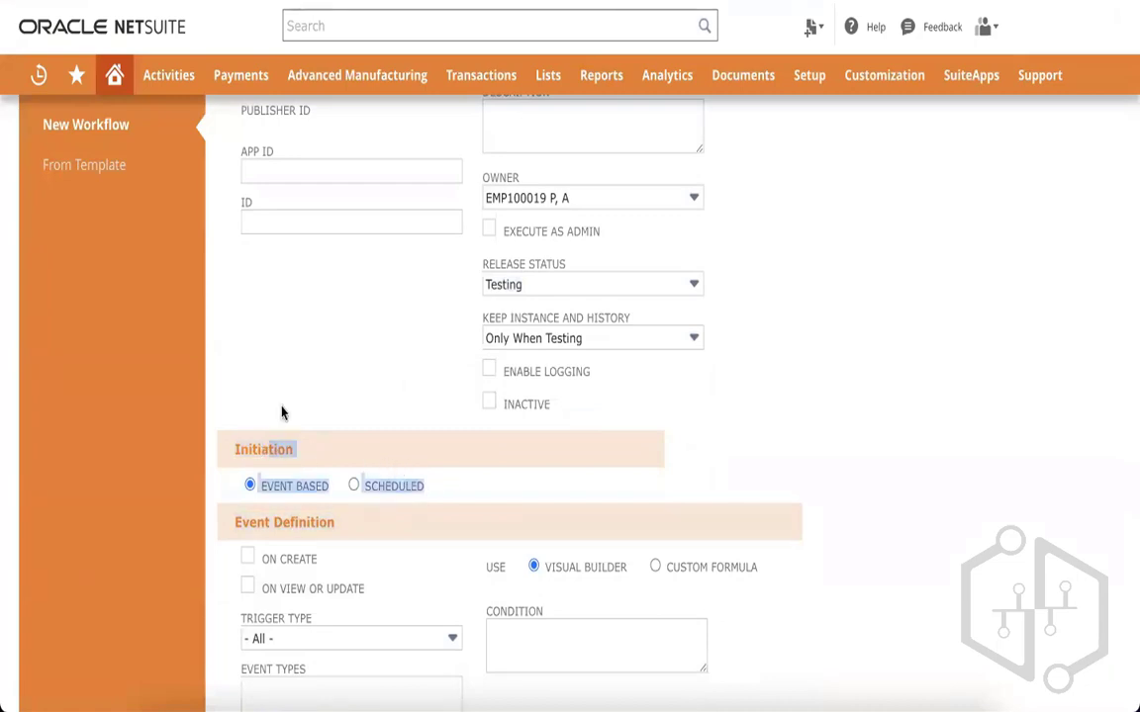
left_click(281, 412)
Define the event to run only on view or update, with On Create cleared and trigger type Before Record Submit.
scroll(287, 529, "down", 2)
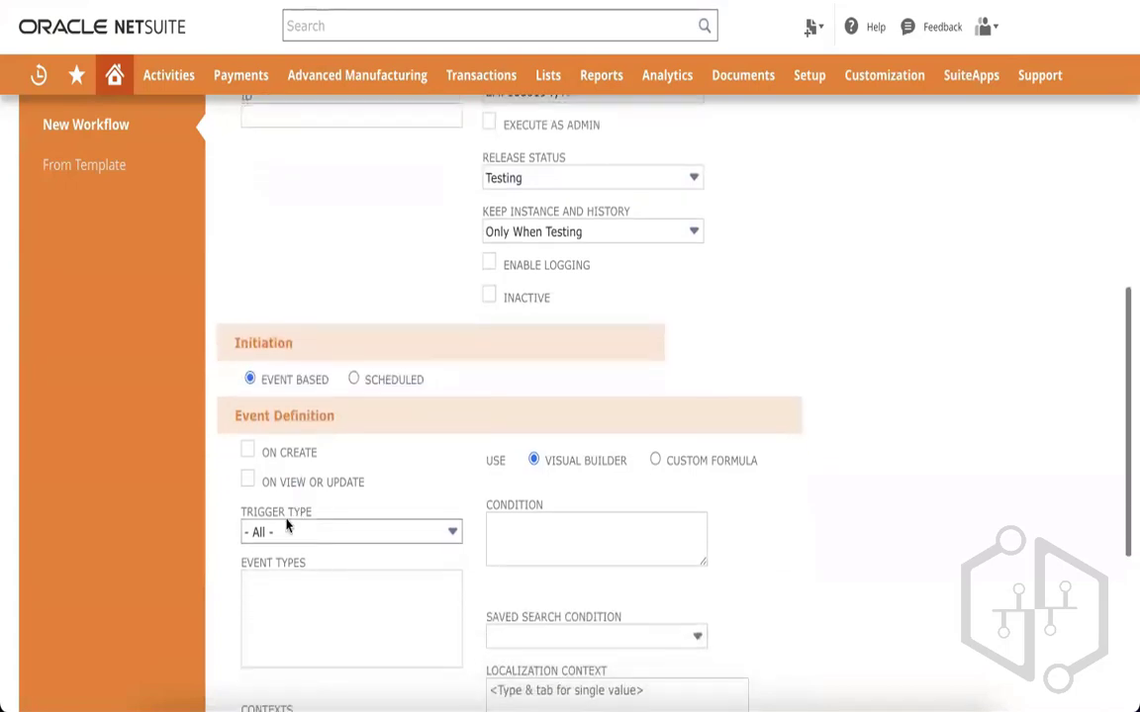
left_click(248, 481)
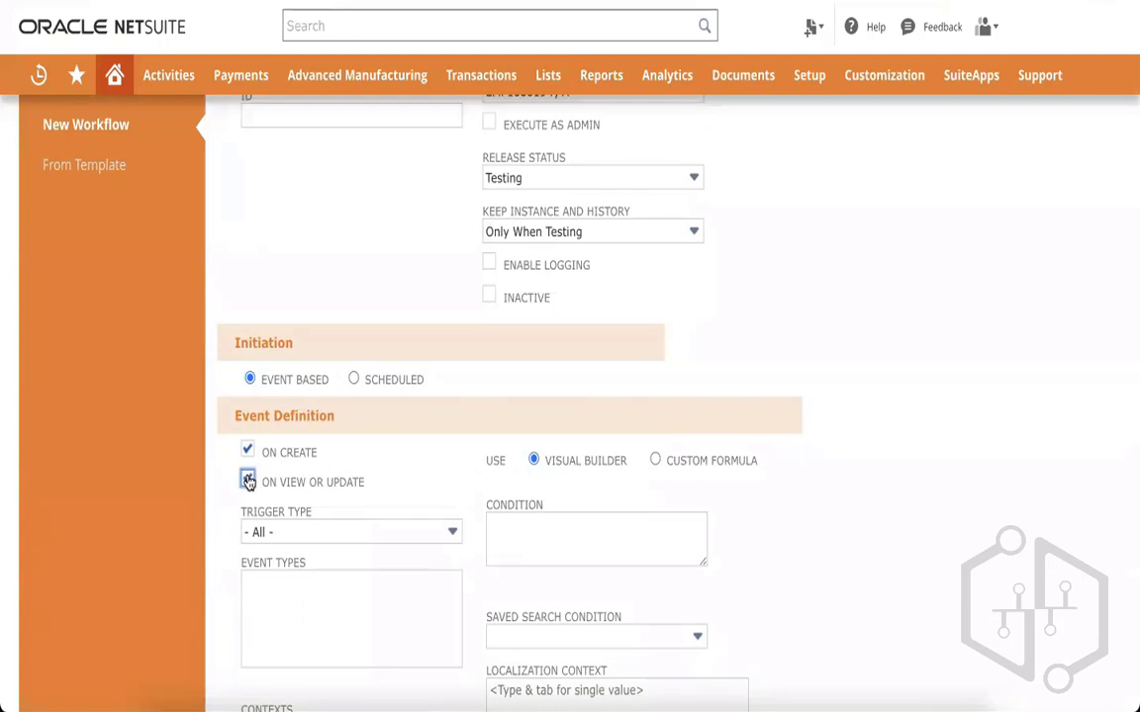
scroll(247, 481, "down", 1)
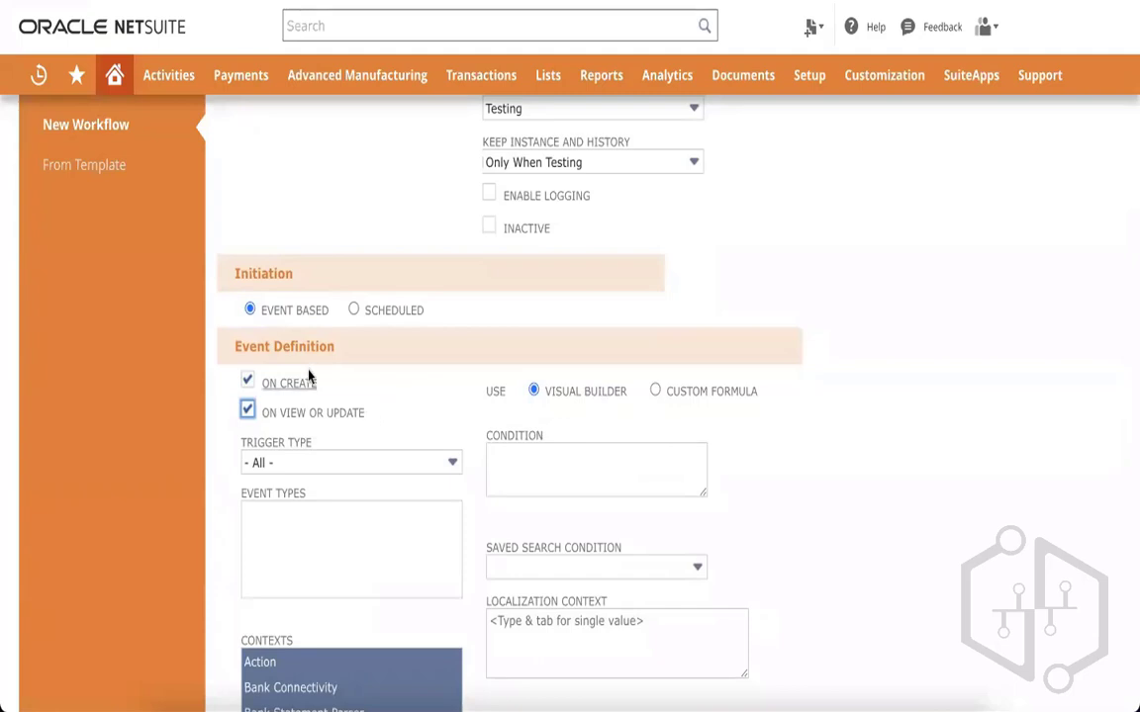
left_click(248, 416)
left_click(247, 381)
left_click(248, 412)
left_click(365, 465)
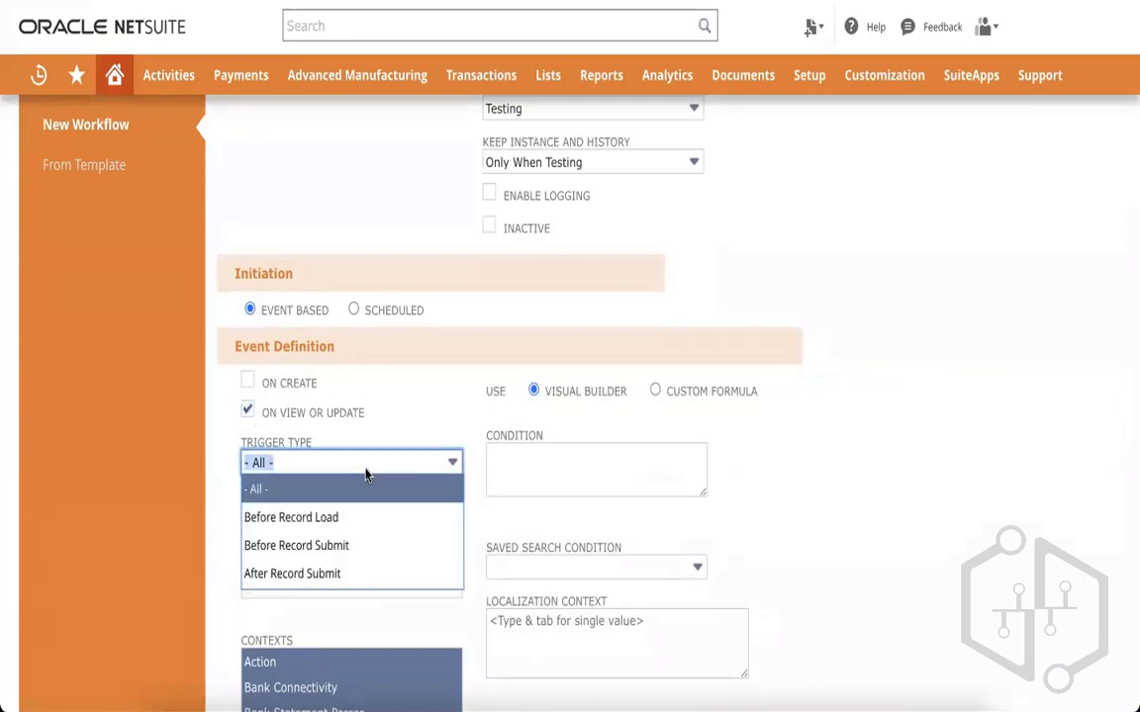
left_click(338, 543)
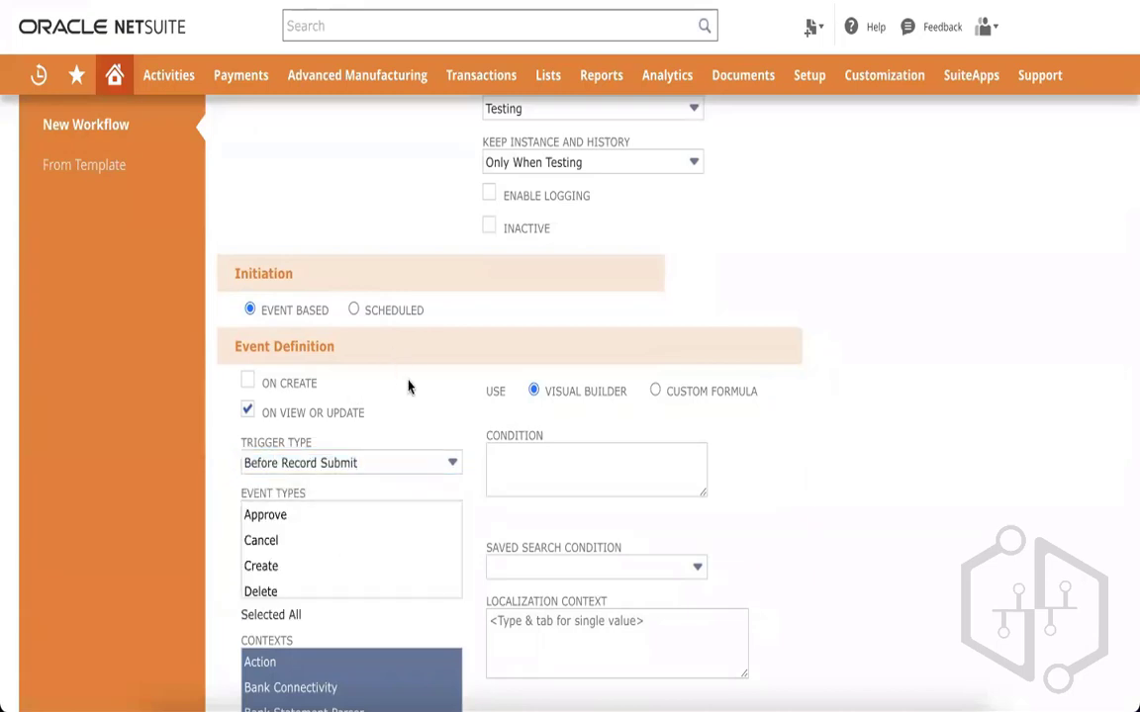
Limit the event definition's event types to Create and Edit.
scroll(334, 537, "down", 1)
scroll(334, 536, "down", 1)
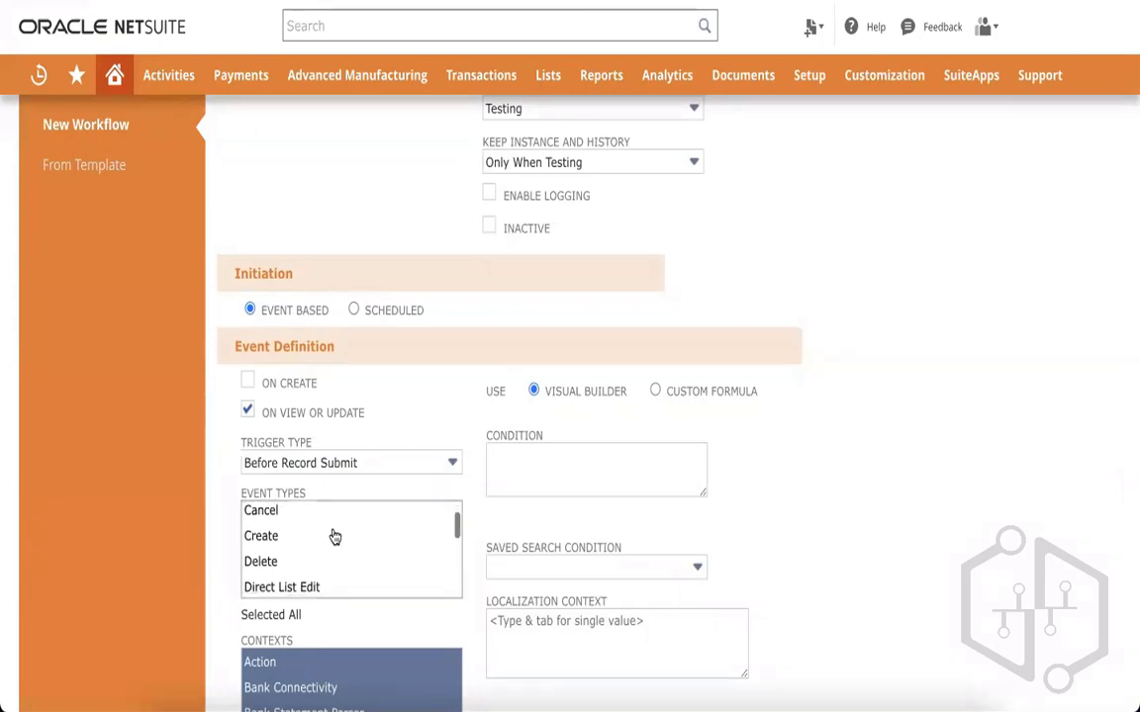
left_click(271, 537)
scroll(284, 564, "down", 1)
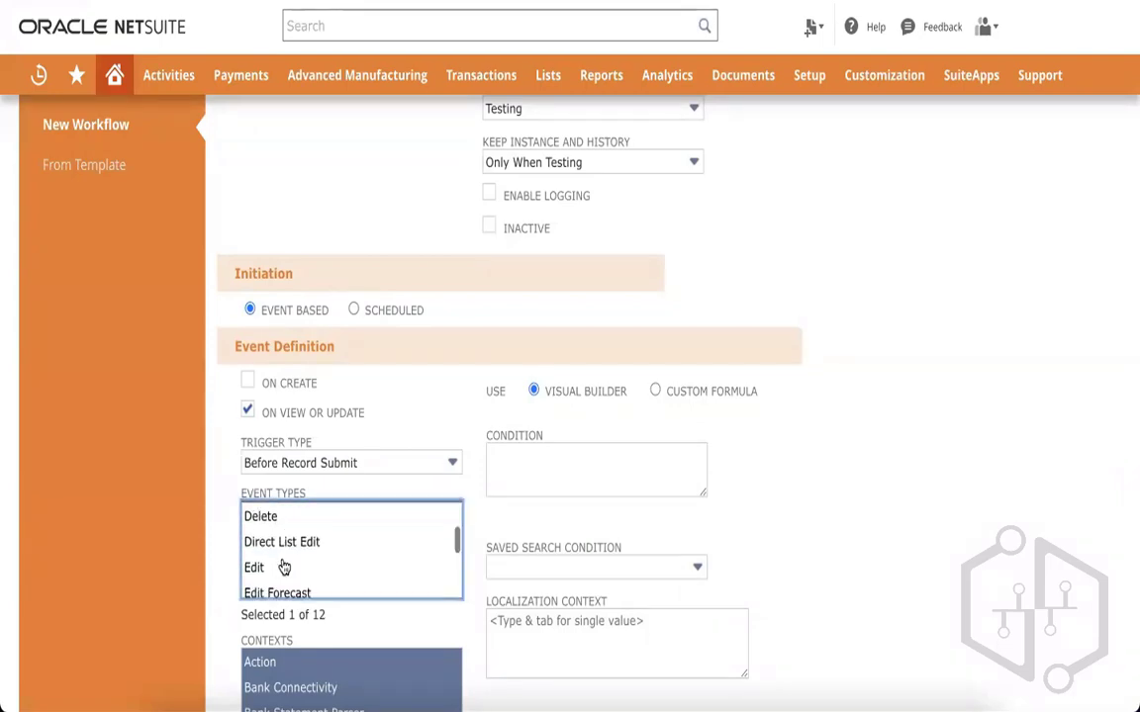
scroll(284, 564, "up", 2)
scroll(284, 564, "down", 1)
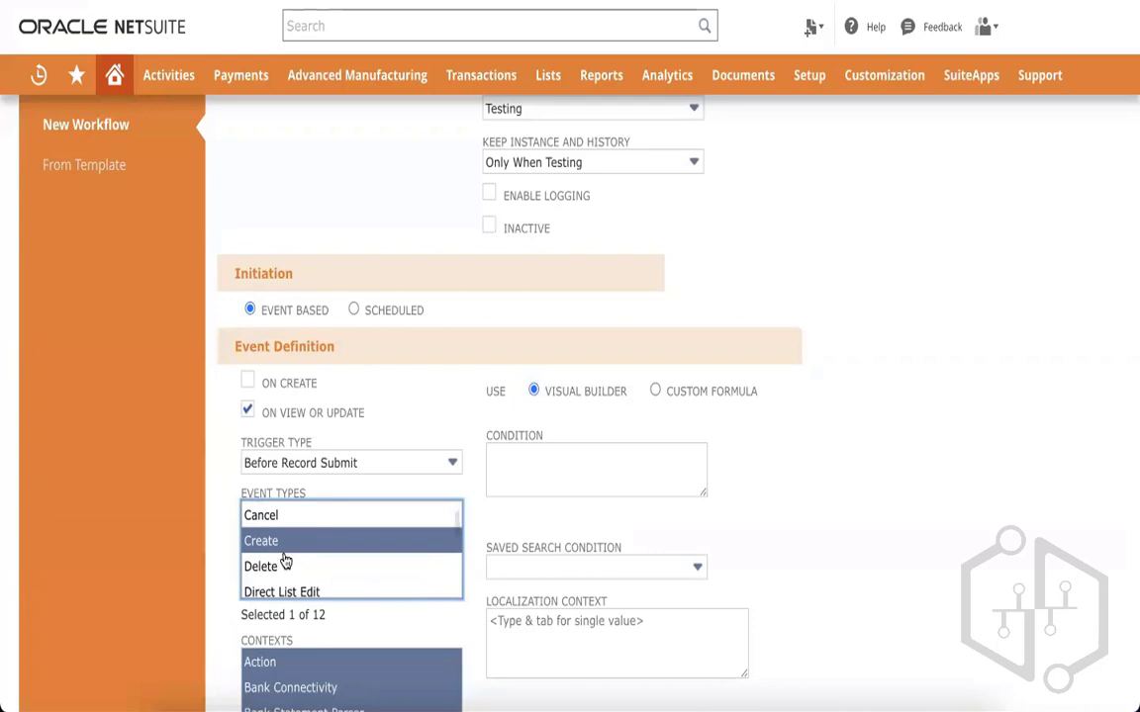
scroll(284, 563, "down", 3)
scroll(285, 561, "up", 1)
scroll(255, 519, "up", 1)
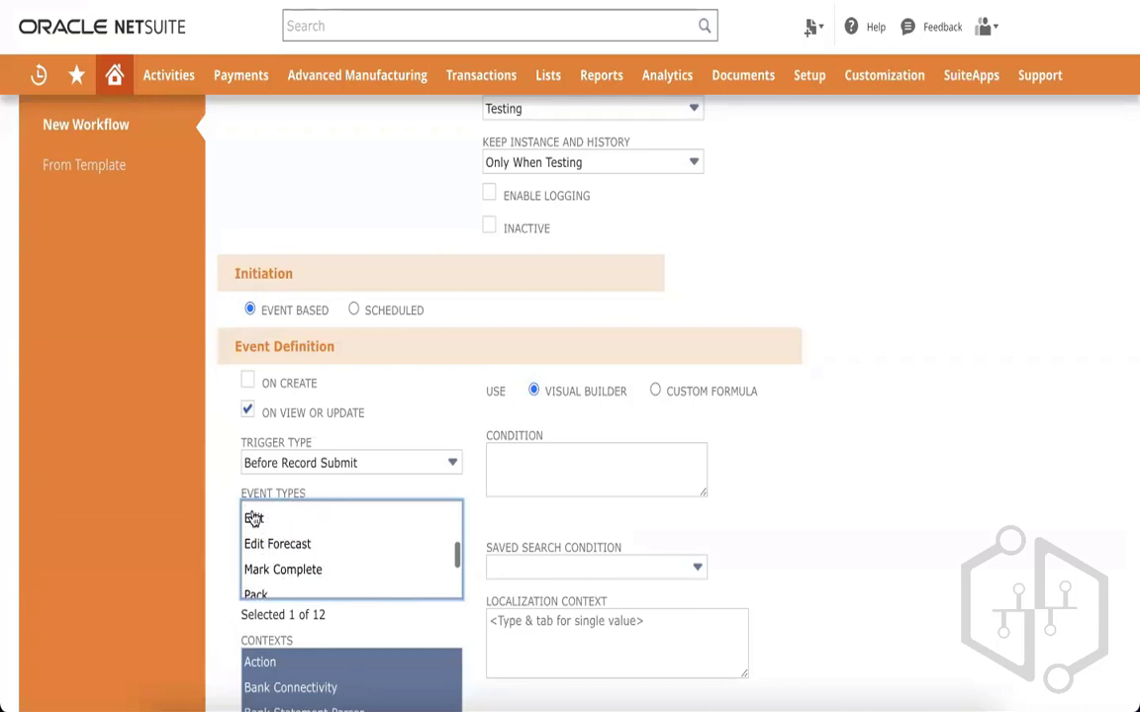
left_click(255, 520, "ctrl")
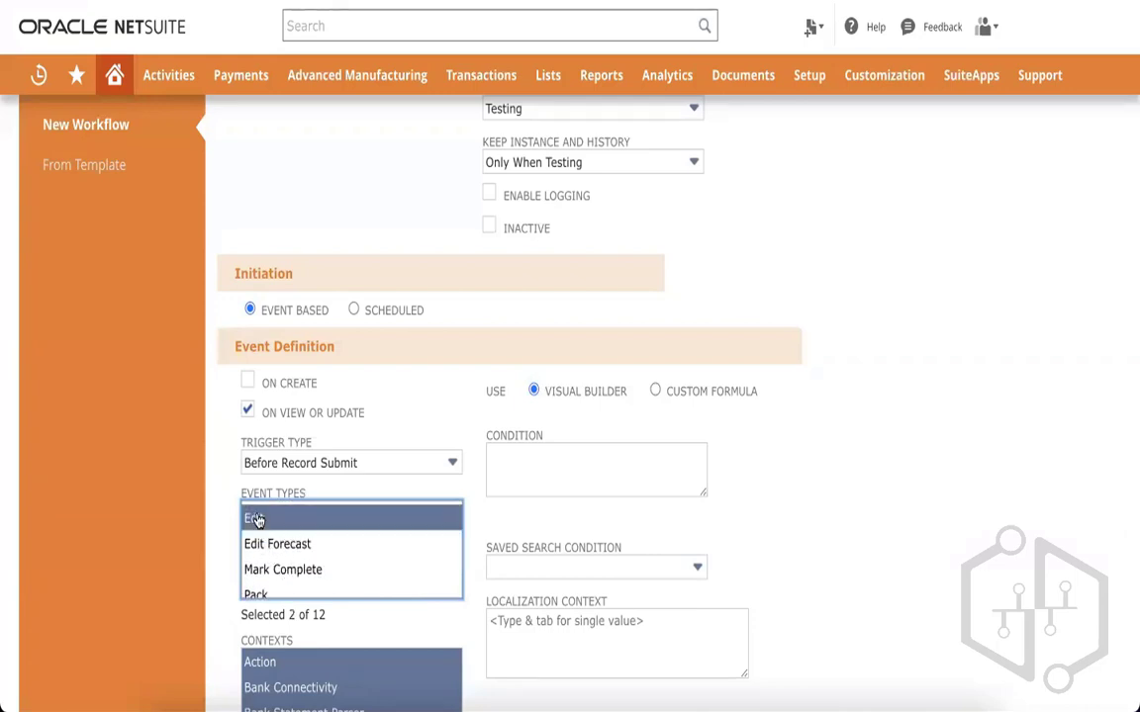
Enable On Create in the event definition alongside On View or Update.
left_click(247, 381)
scroll(329, 541, "up", 3)
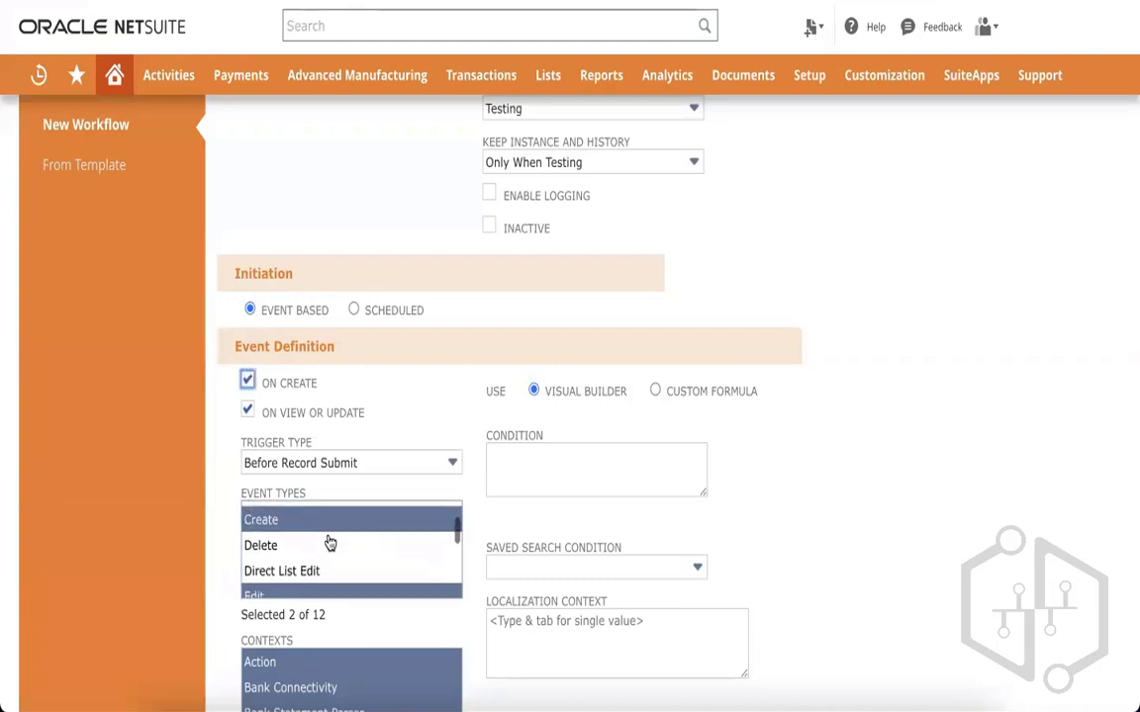
scroll(436, 399, "down", 2)
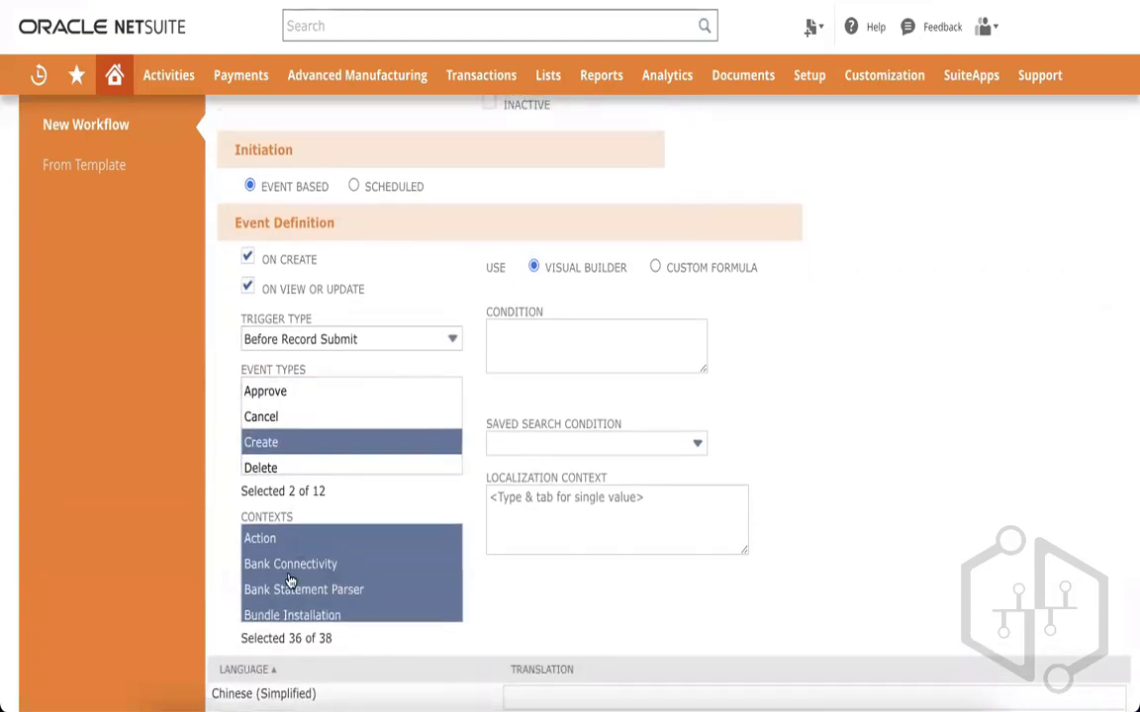
Examine the full list of execution contexts for the event definition, from Action through Workflow, including which ones are selected.
scroll(287, 569, "down", 1)
scroll(287, 578, "up", 2)
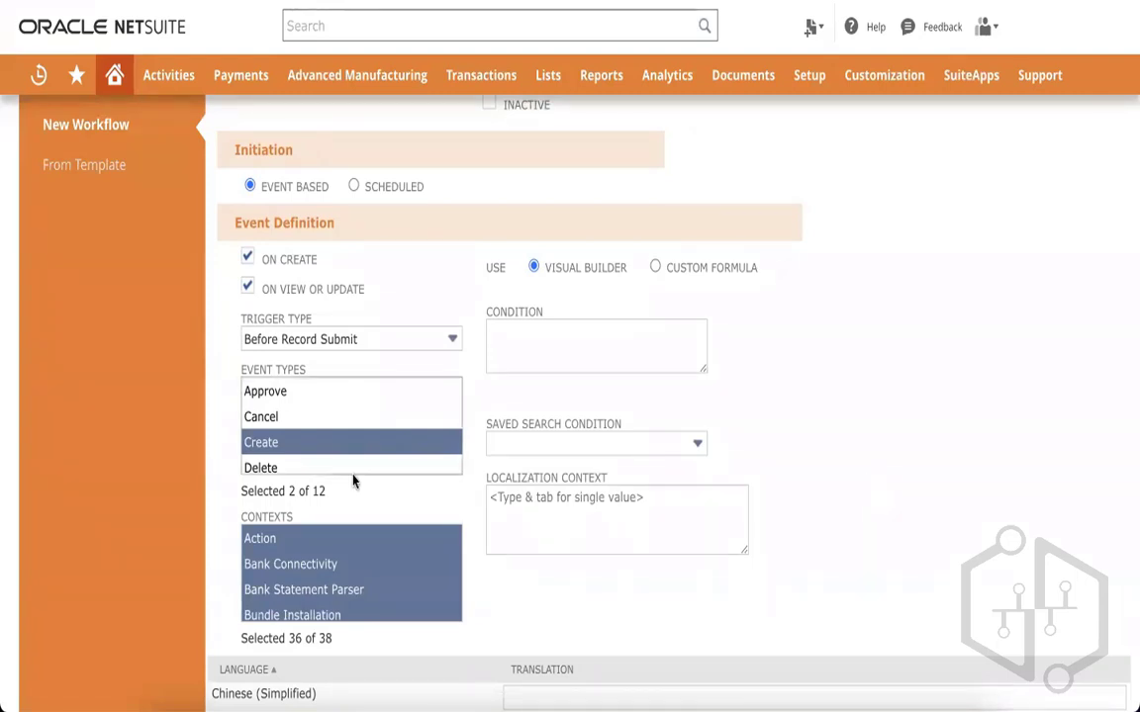
scroll(317, 588, "down", 3)
scroll(321, 599, "down", 1)
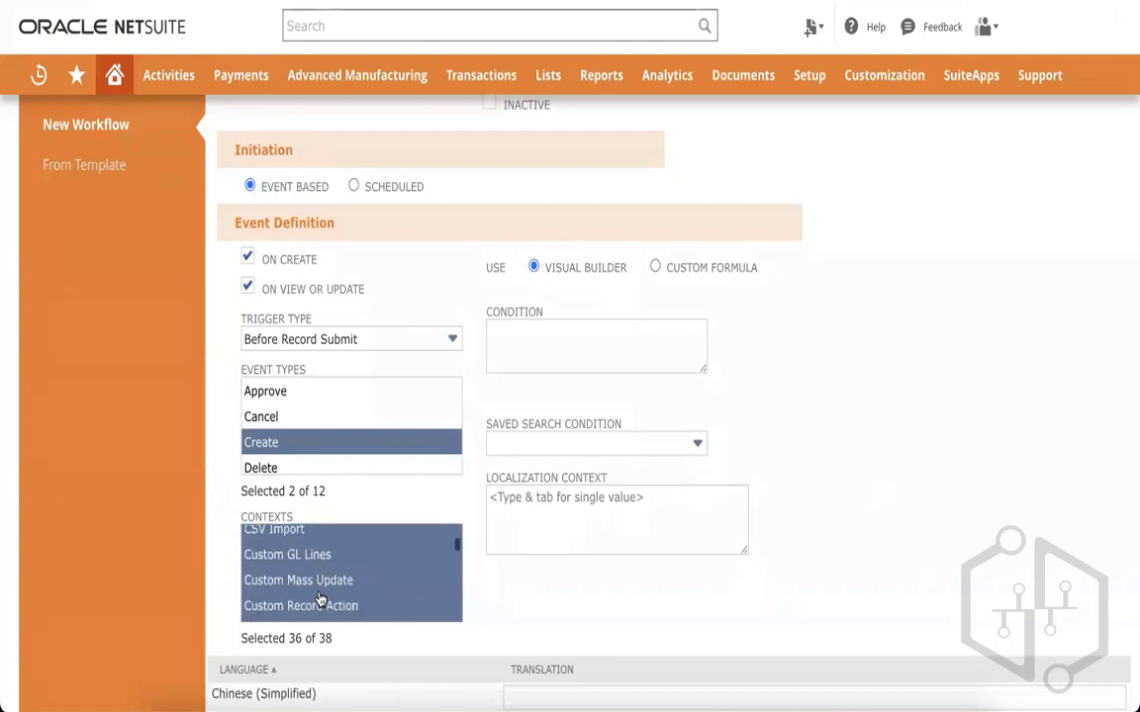
scroll(321, 601, "up", 1)
scroll(337, 562, "down", 8)
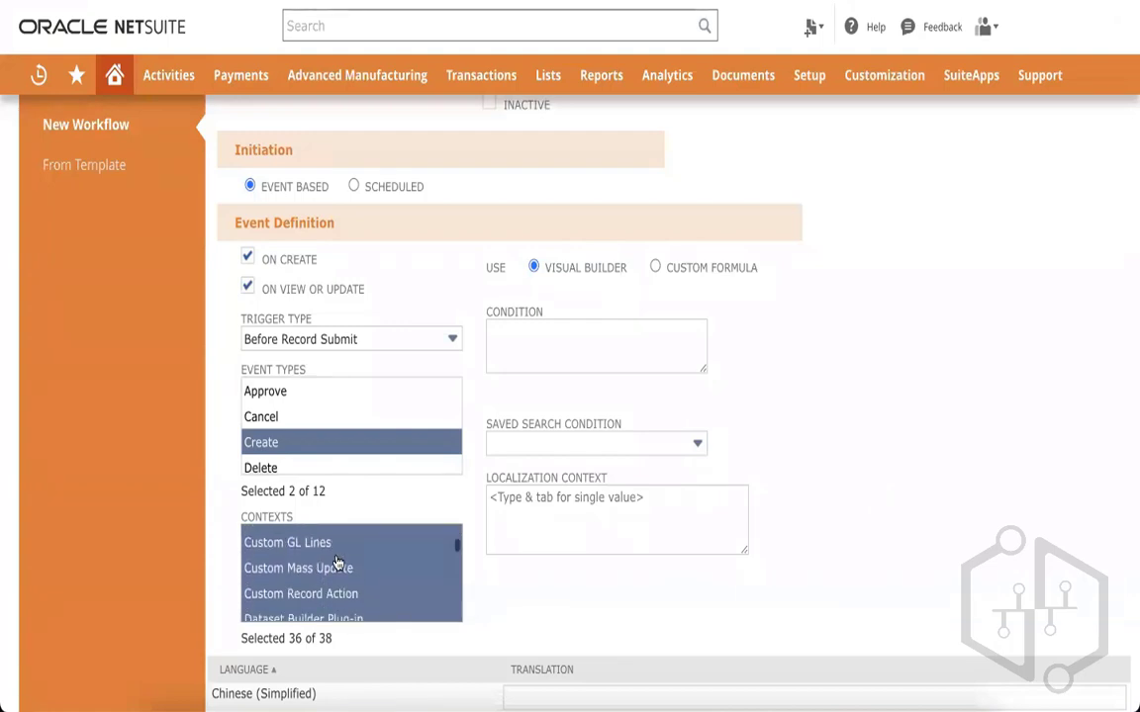
scroll(338, 565, "up", 2)
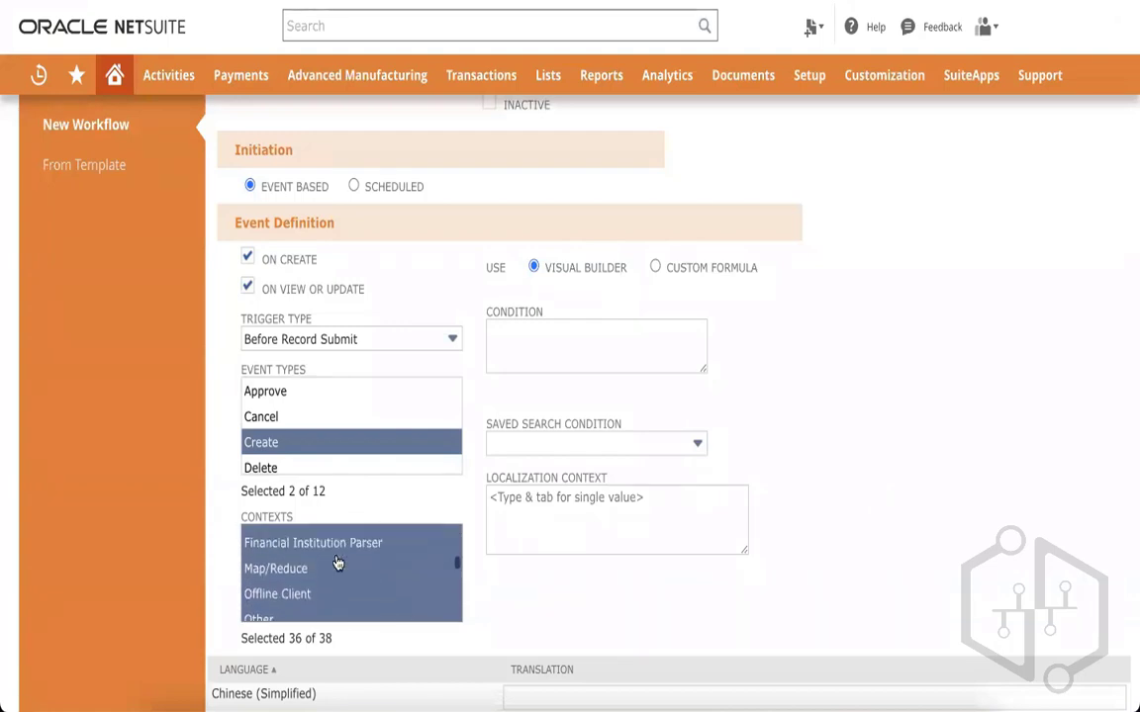
scroll(287, 589, "down", 2)
scroll(329, 571, "down", 5)
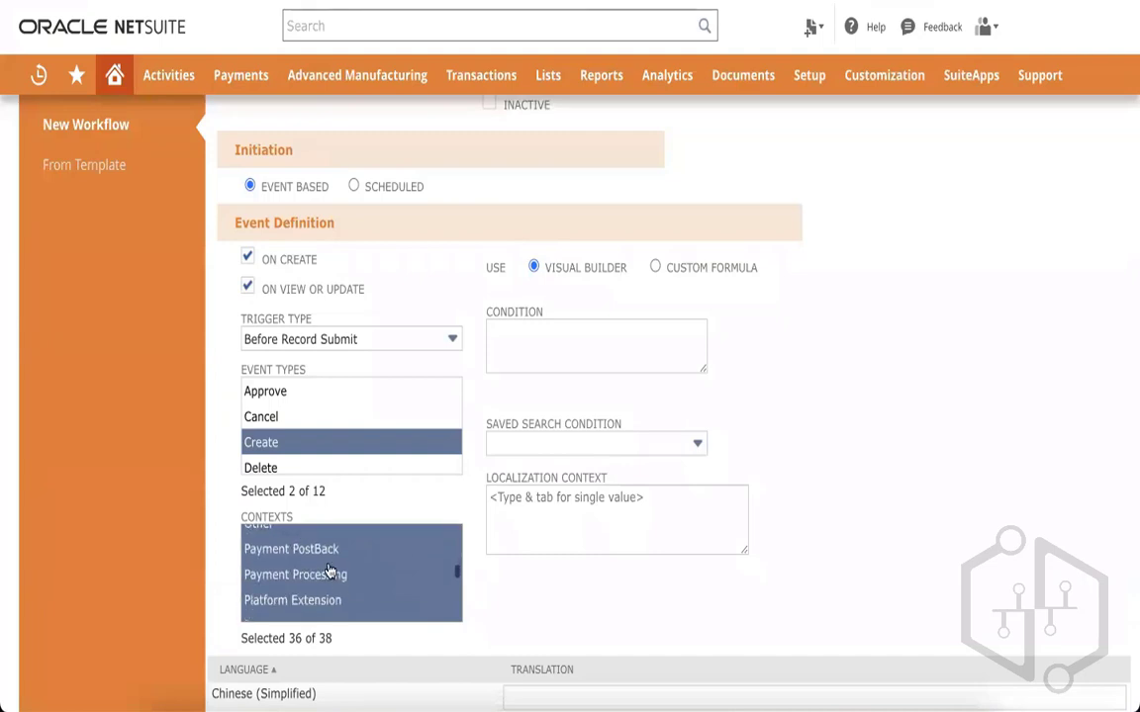
scroll(330, 571, "down", 3)
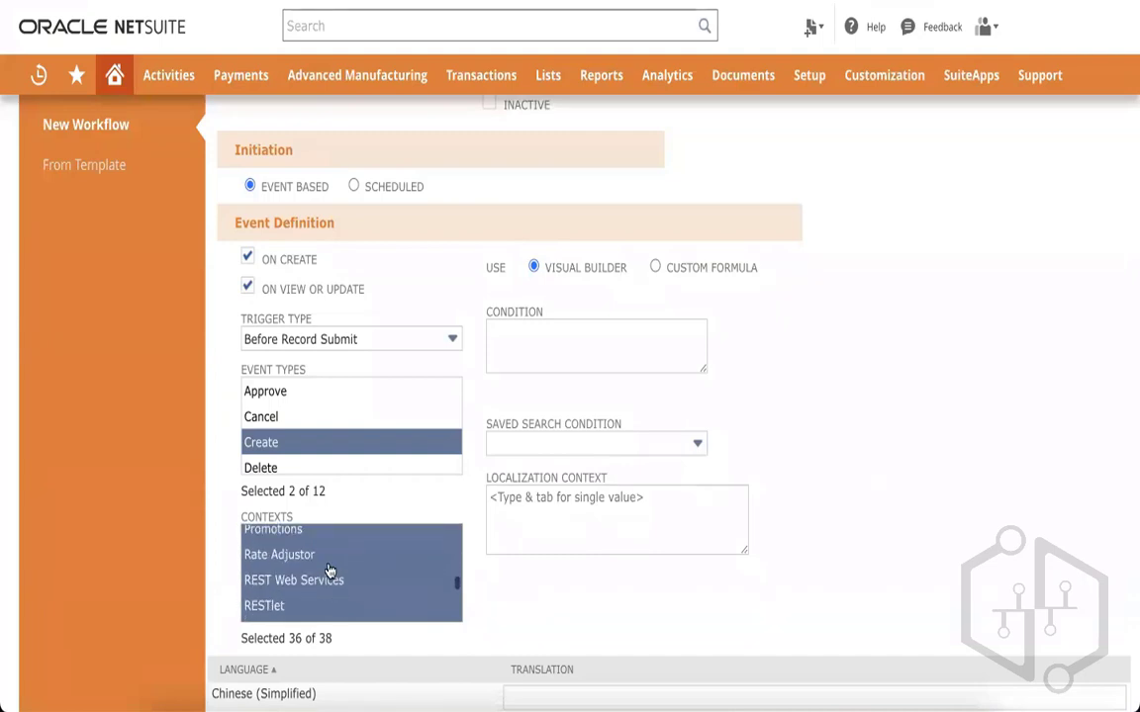
scroll(304, 601, "down", 10)
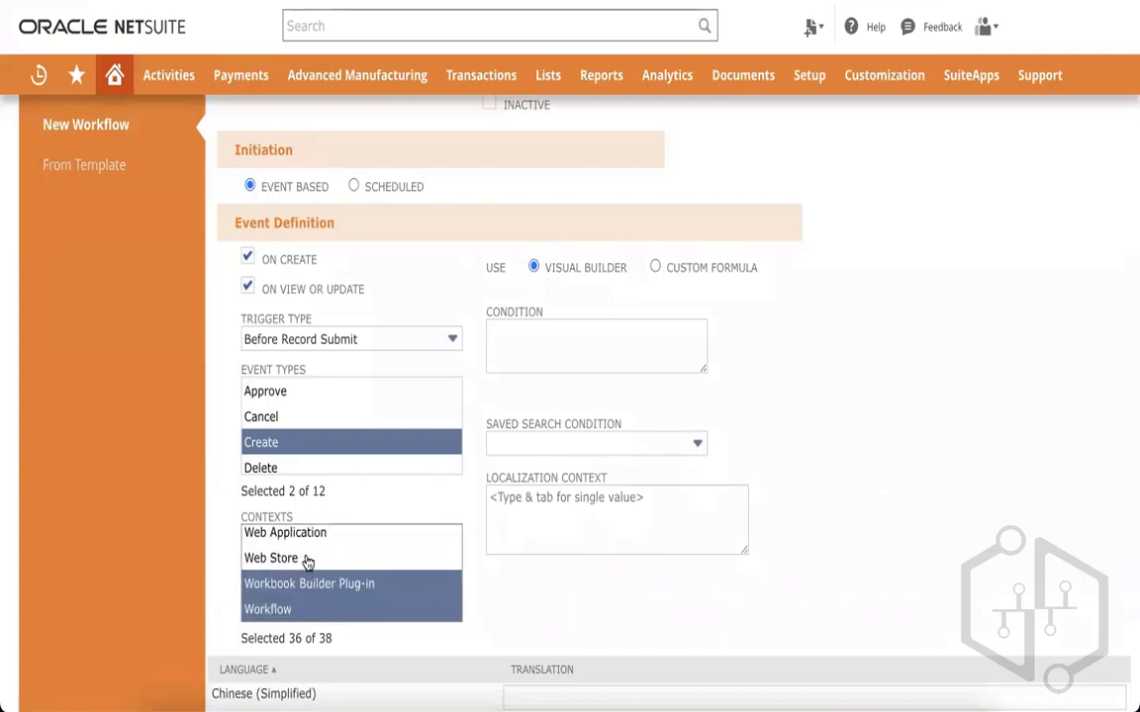
scroll(307, 560, "up", 1)
scroll(302, 560, "down", 1)
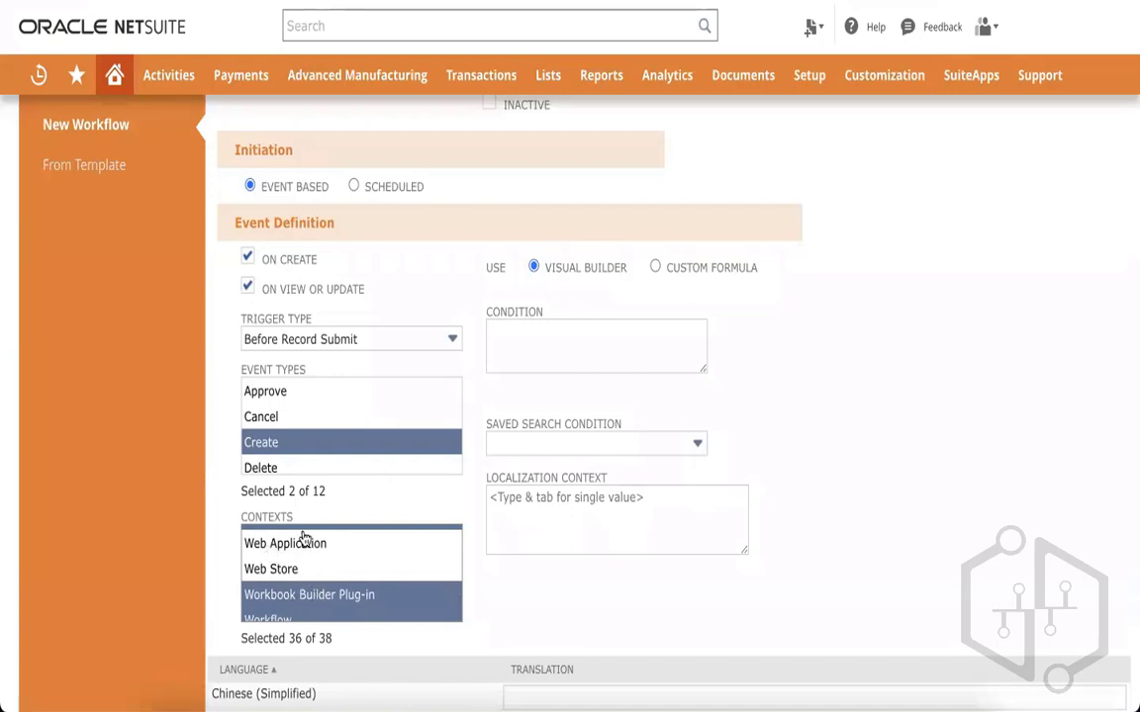
scroll(309, 562, "up", 10)
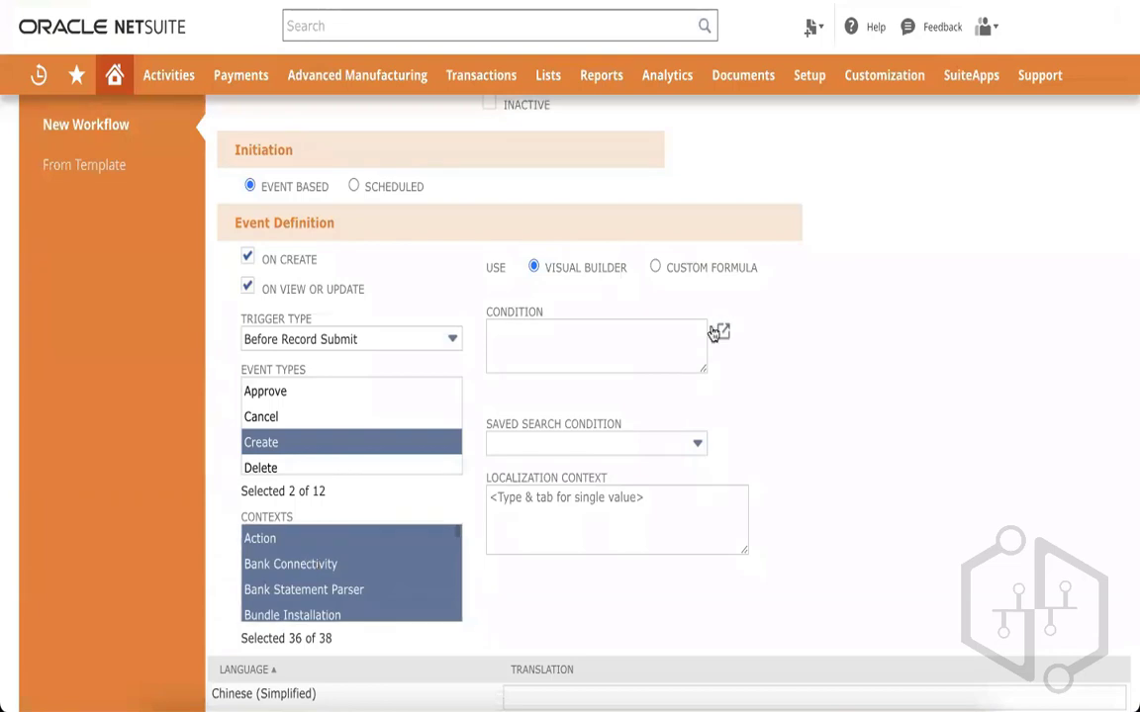
scroll(582, 417, "down", 1)
scroll(582, 418, "up", 1)
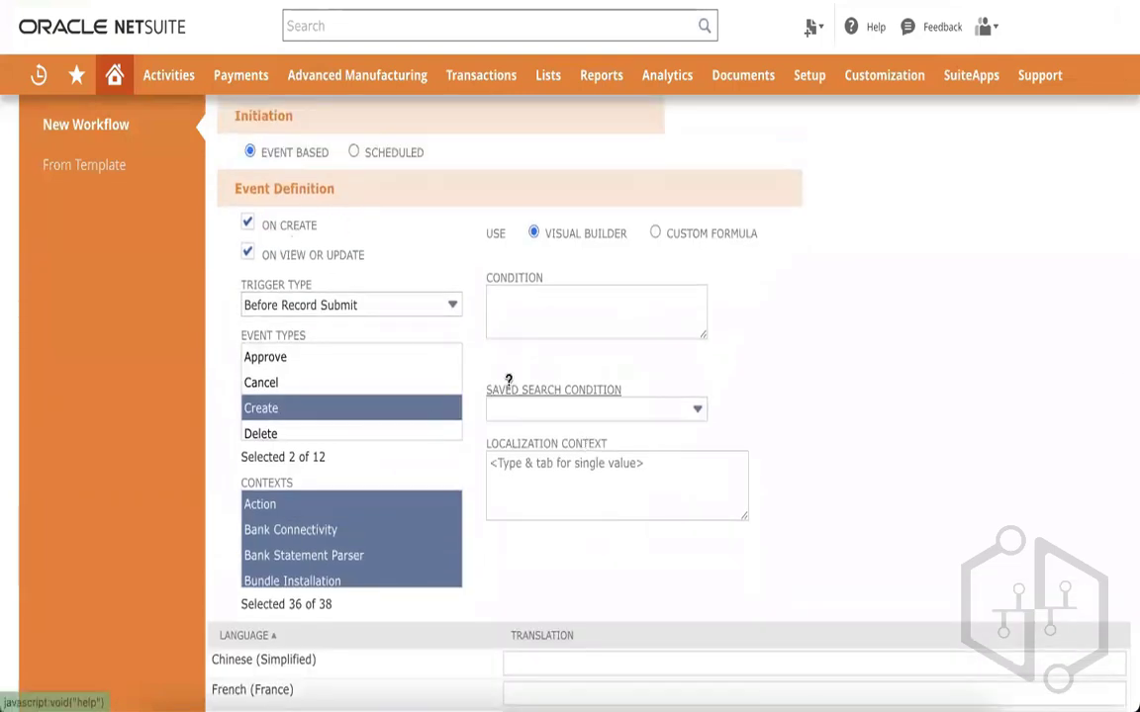
Open the visual builder for the event condition and choose Date as the field to compare.
mouse_move(554, 313)
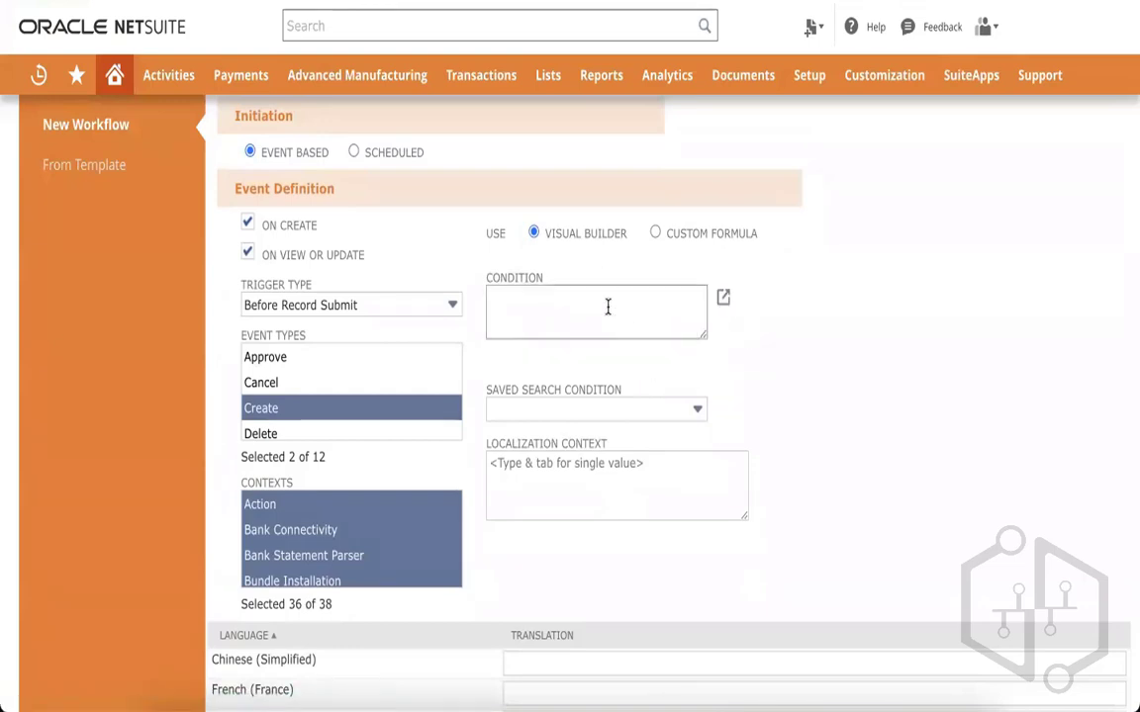
scroll(605, 306, "up", 2)
scroll(608, 307, "up", 4)
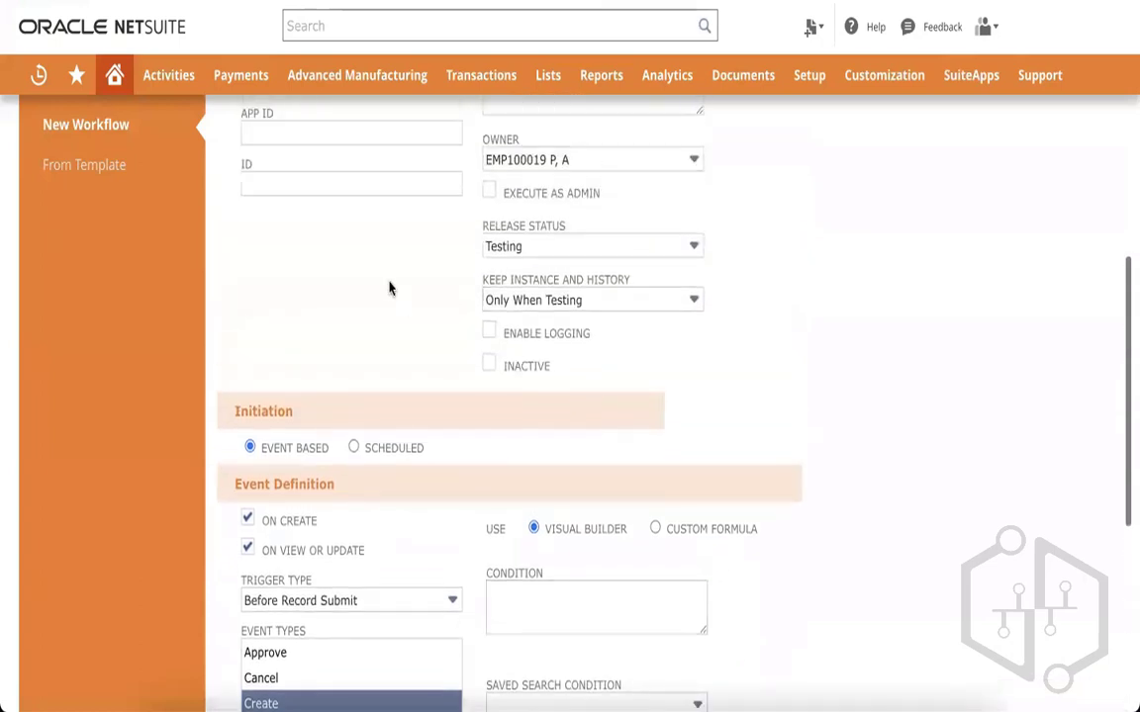
scroll(386, 336, "down", 4)
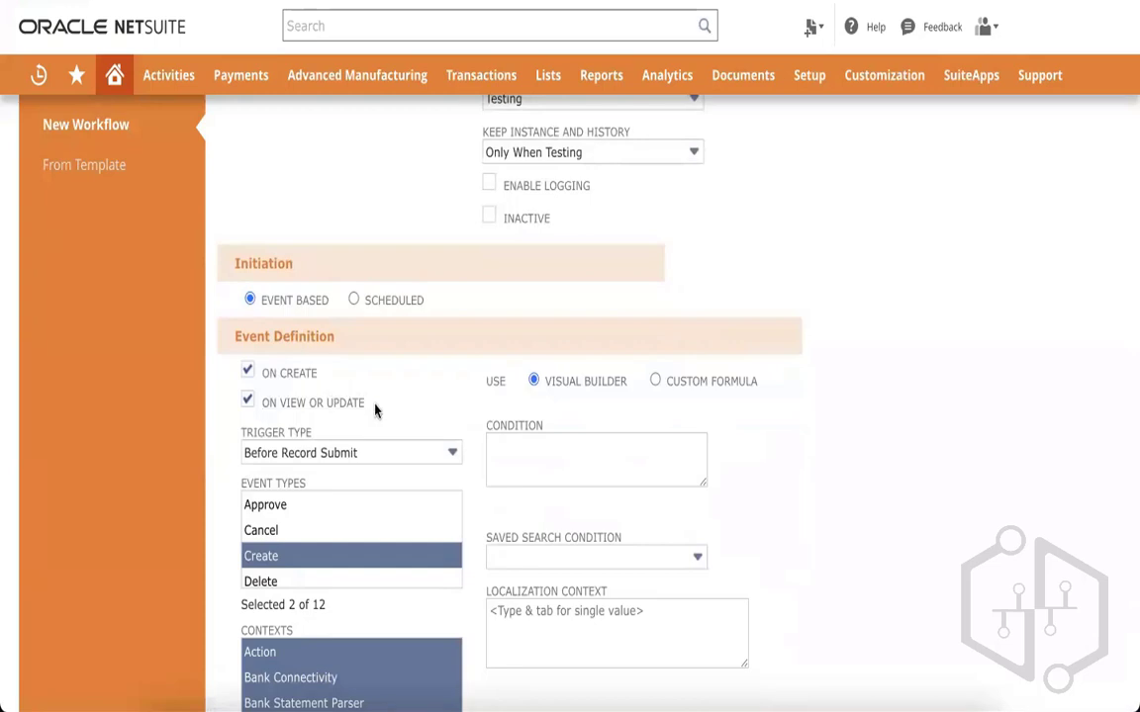
mouse_move(554, 450)
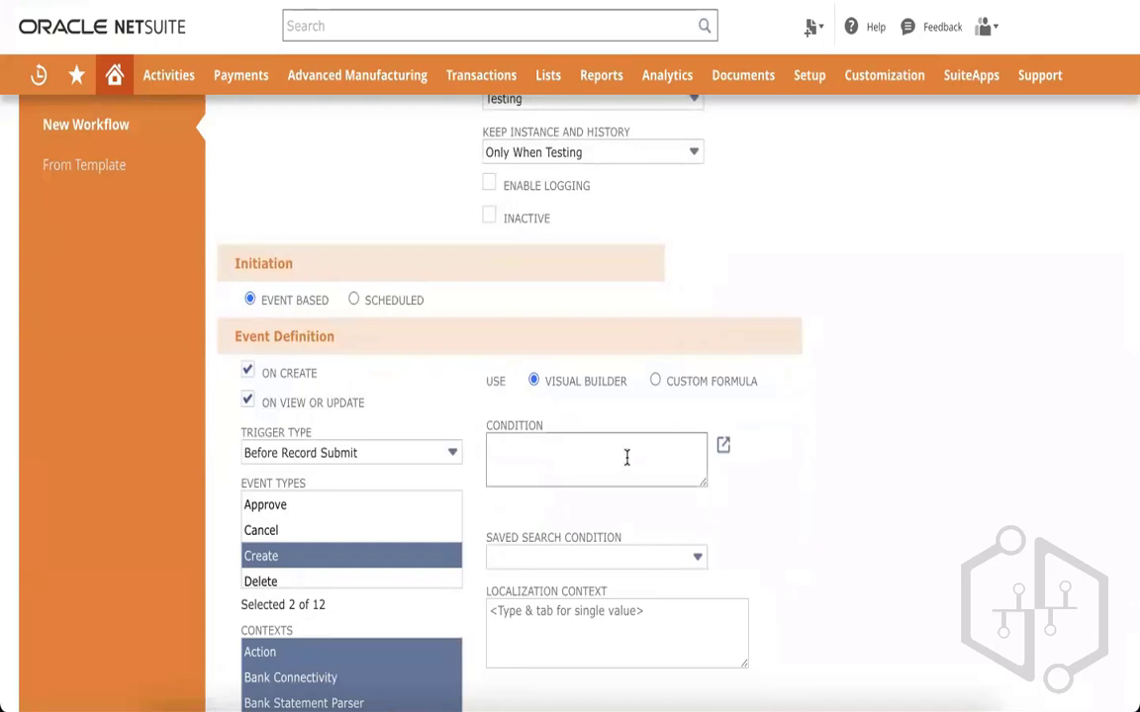
left_click(723, 446)
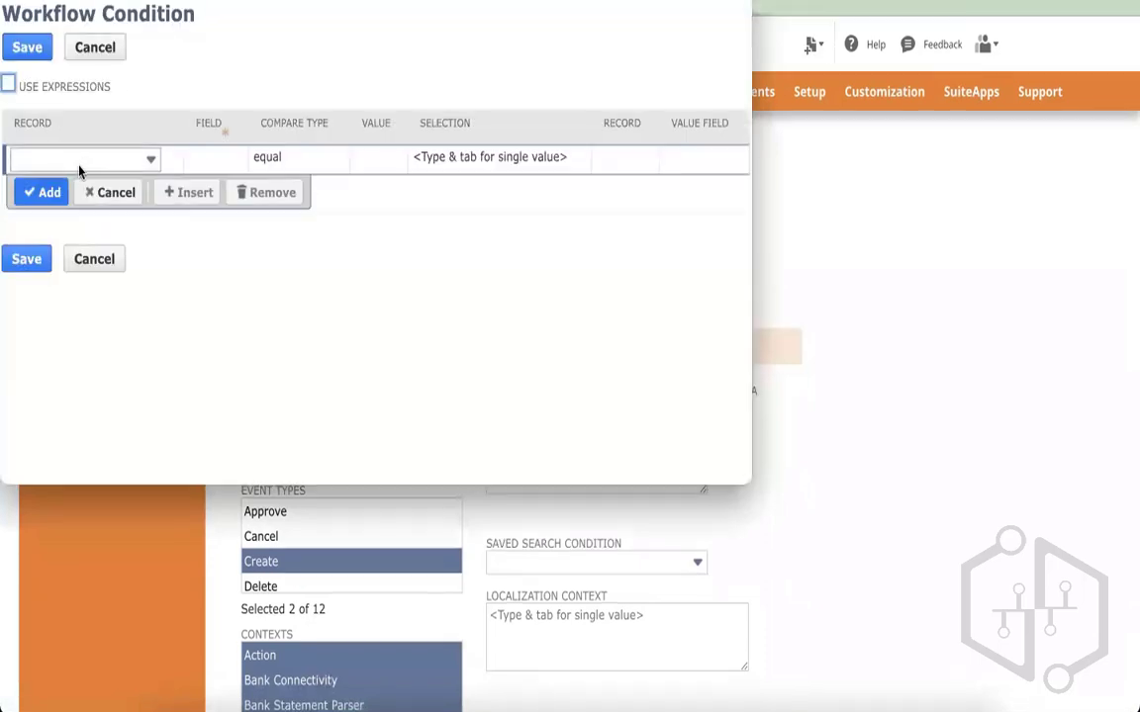
left_click(216, 159)
type("DATE")
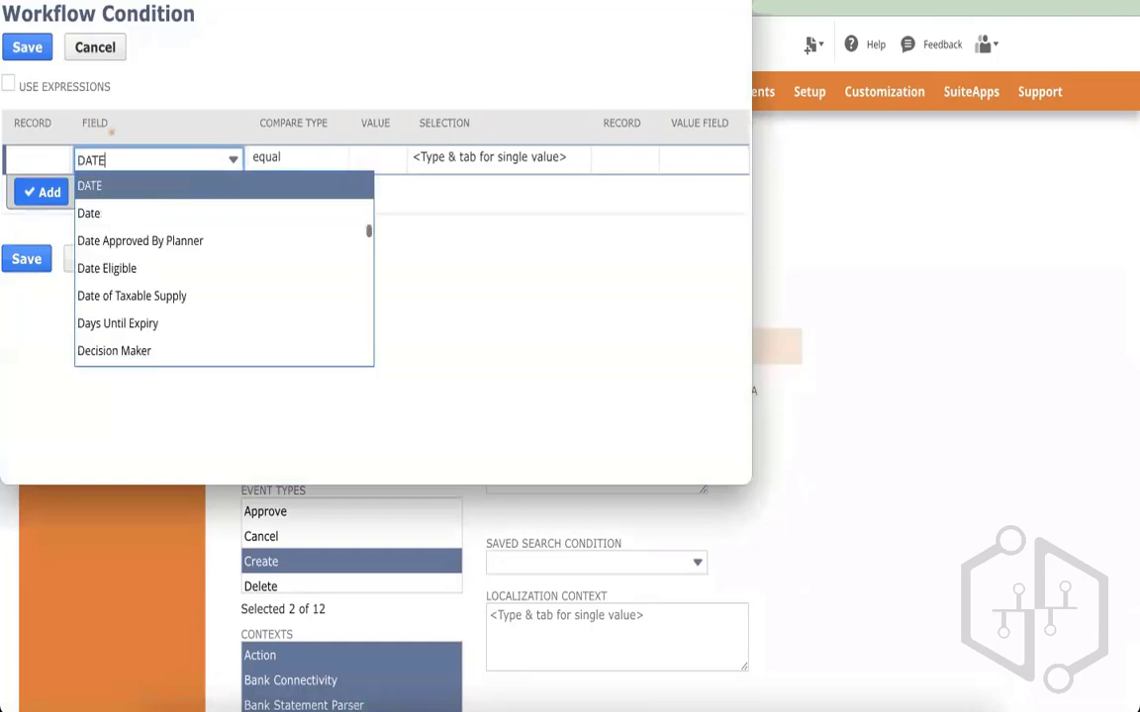
left_click(111, 212)
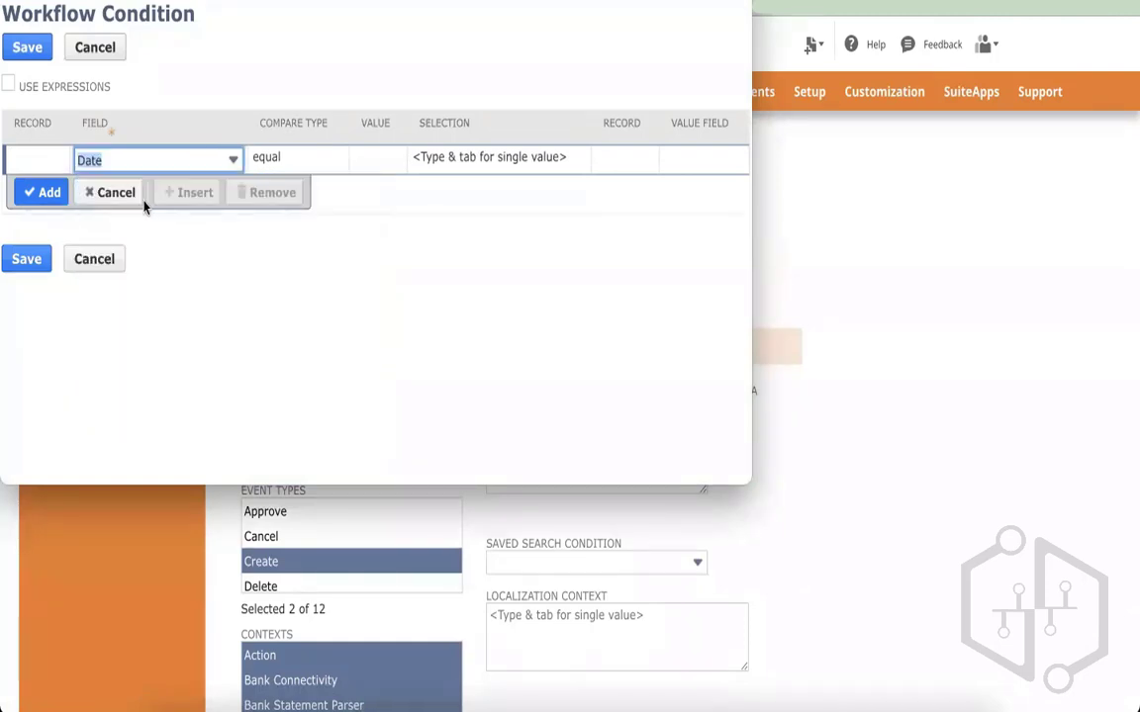
Set the Date condition's compare type to greater than and check its value, selection, record and value field entries.
left_click(283, 160)
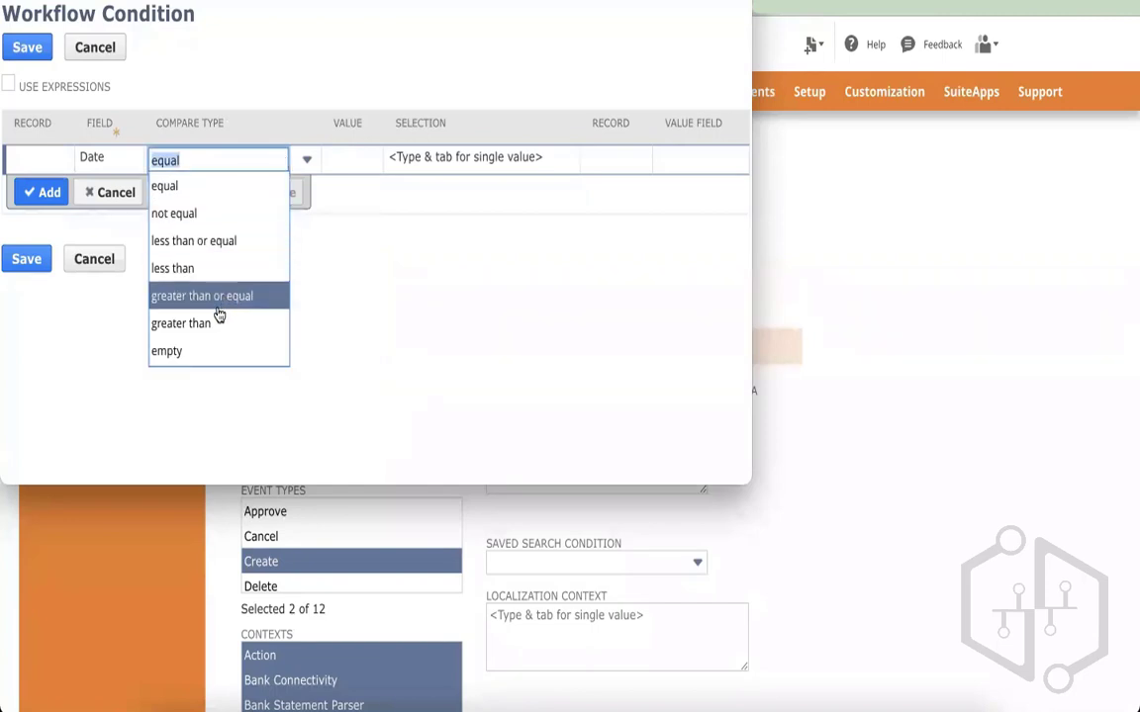
left_click(212, 326)
left_click(386, 161)
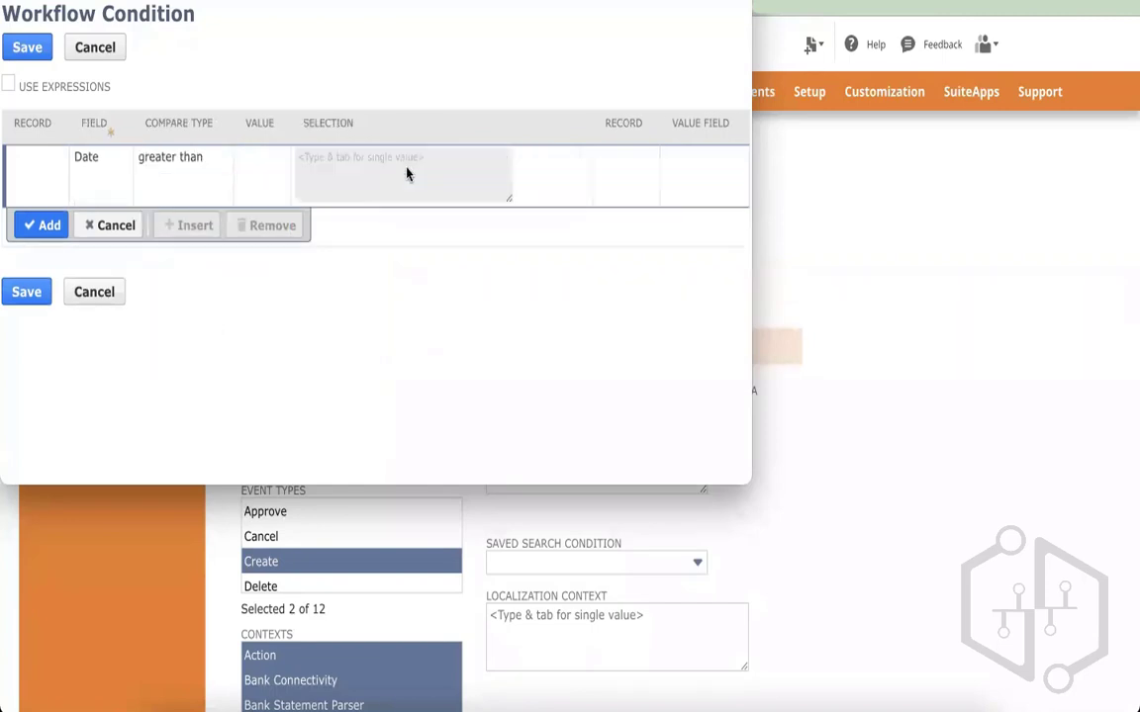
left_click(238, 150)
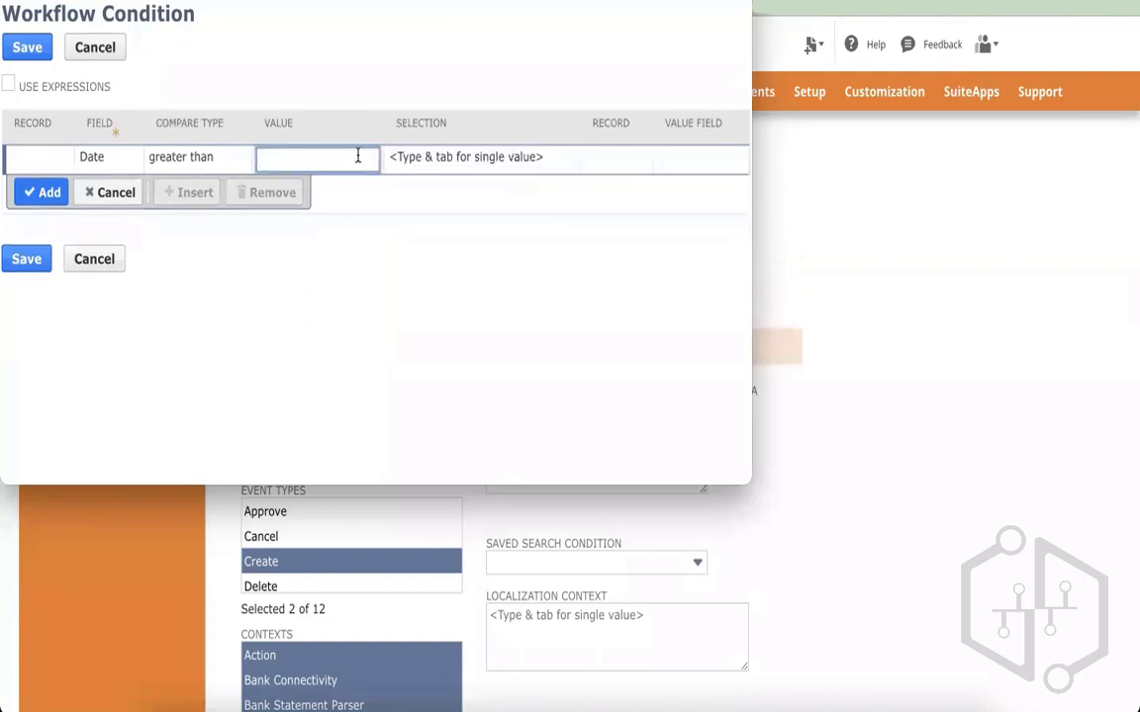
left_click(629, 155)
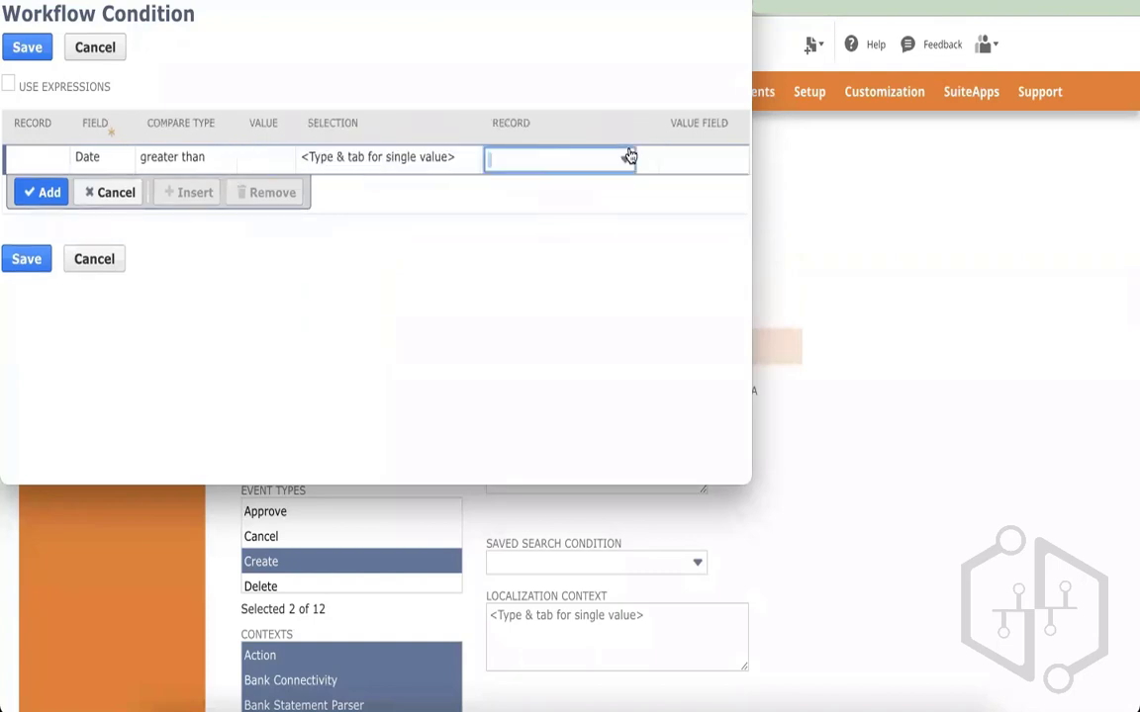
left_click(686, 158)
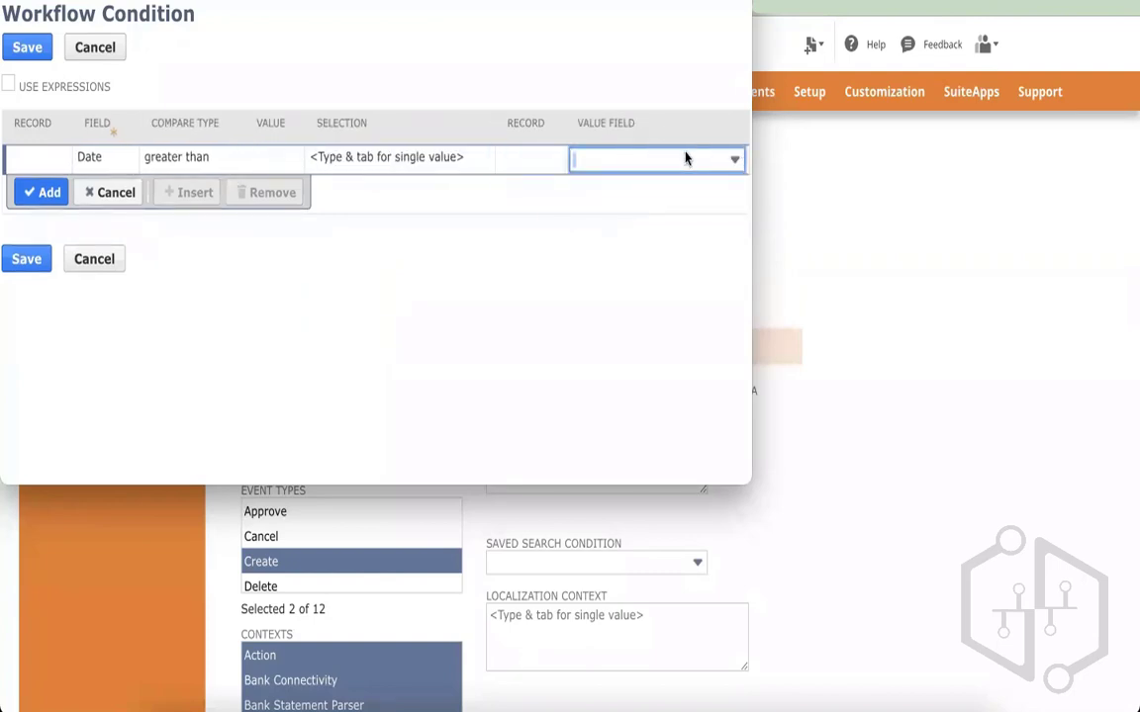
left_click(294, 161)
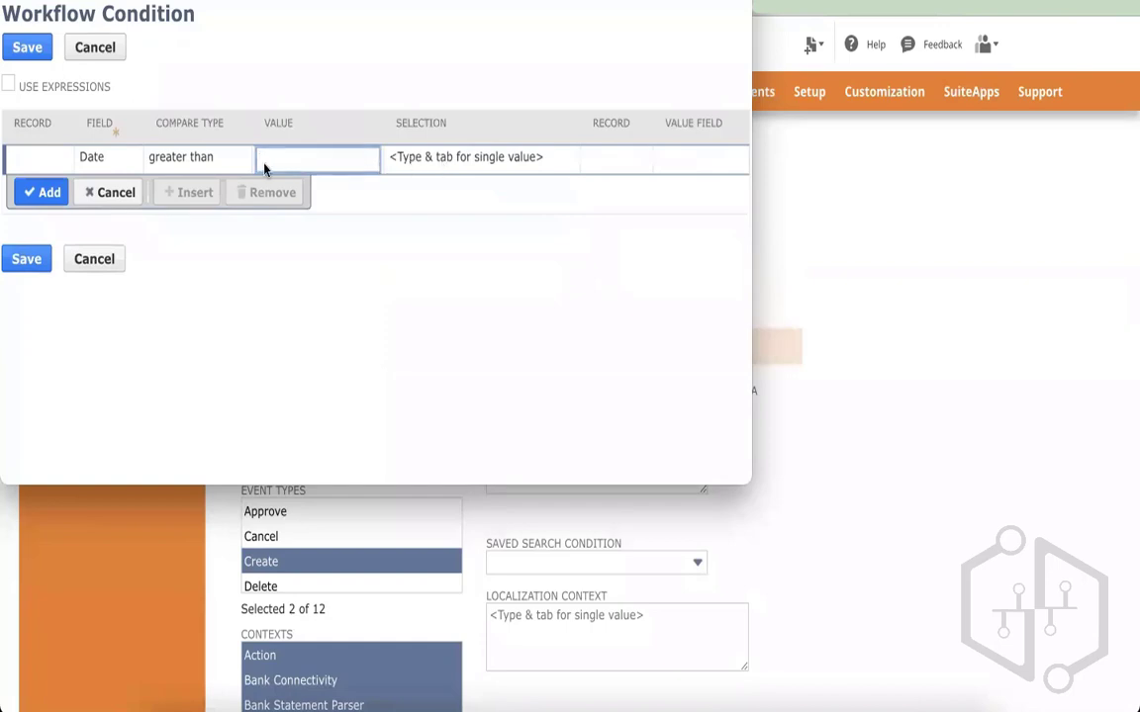
Set the Date condition's compare type to greater than or equal.
left_click(134, 164)
left_click(280, 163)
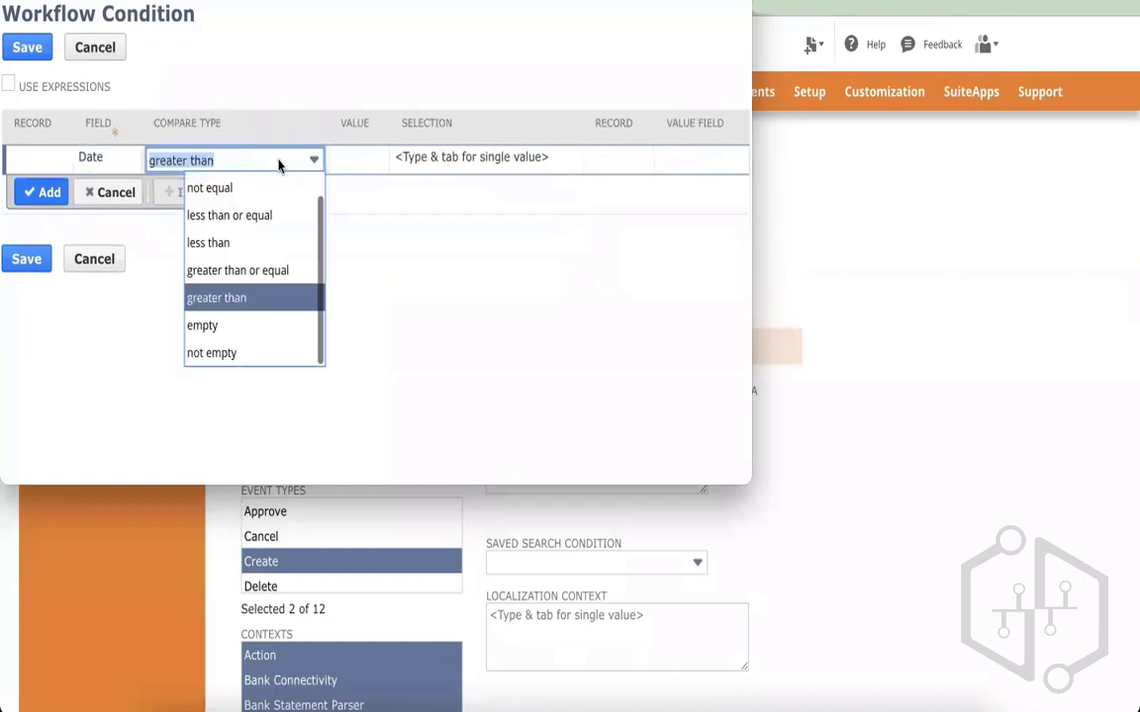
scroll(263, 245, "up", 1)
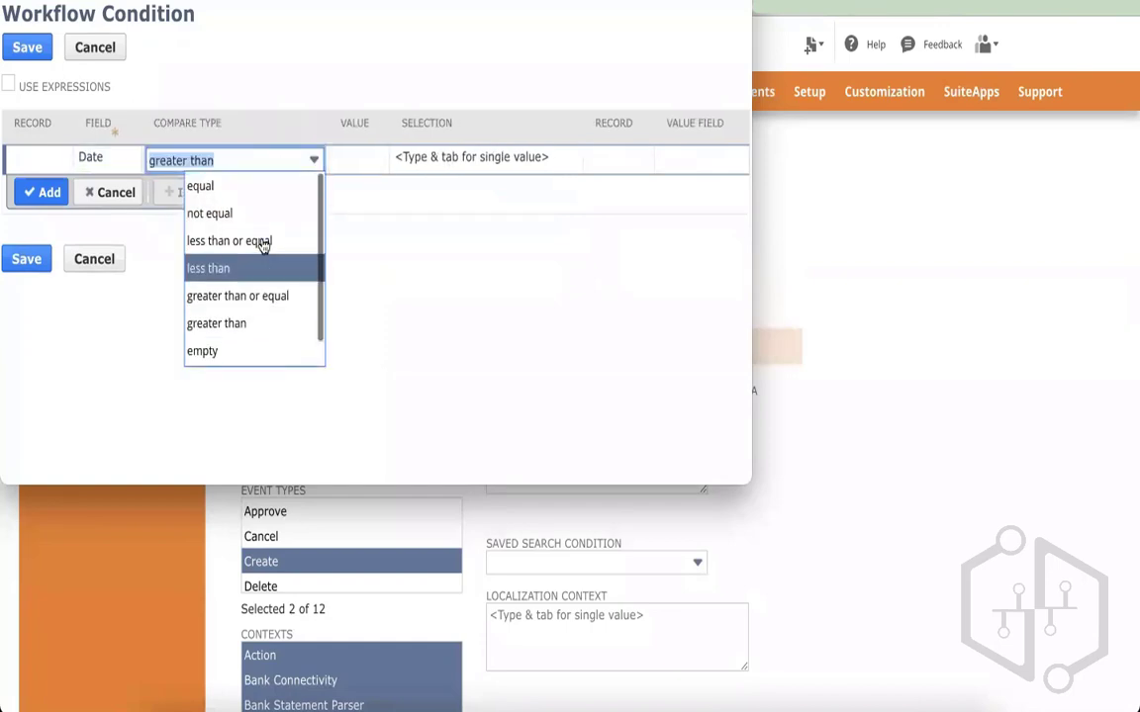
left_click(244, 296)
Try to add the Date condition line with the value 06/01/2022.
left_click(346, 156)
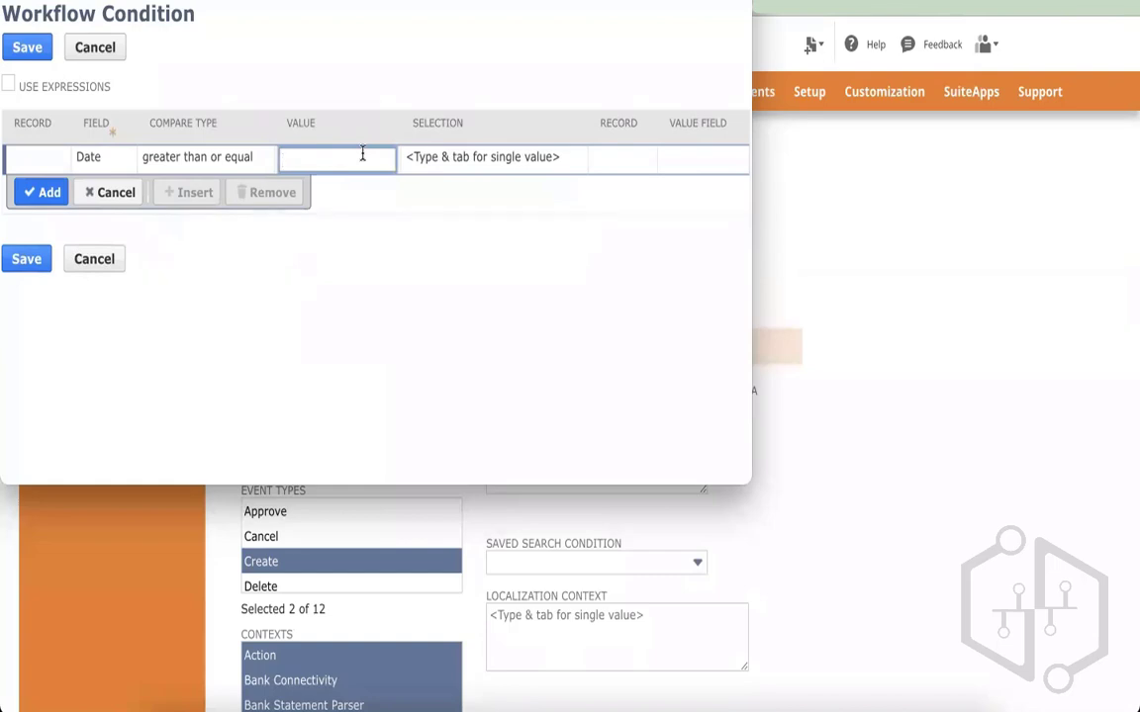
type("05")
type("/01/2022")
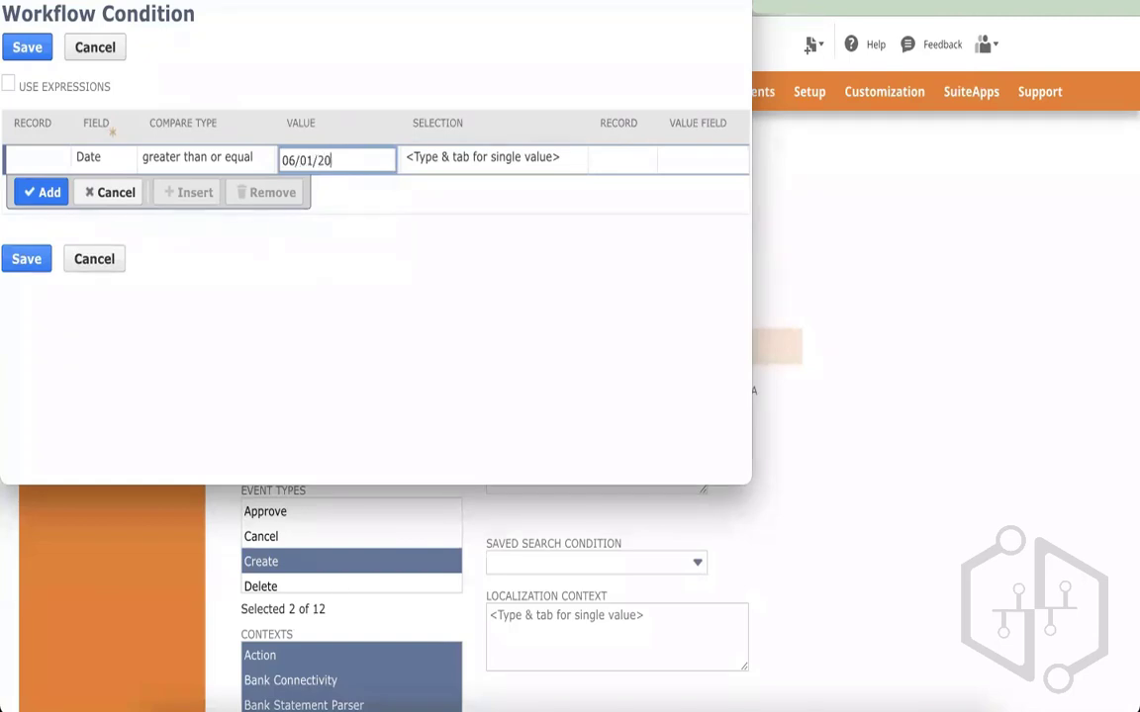
left_click(43, 195)
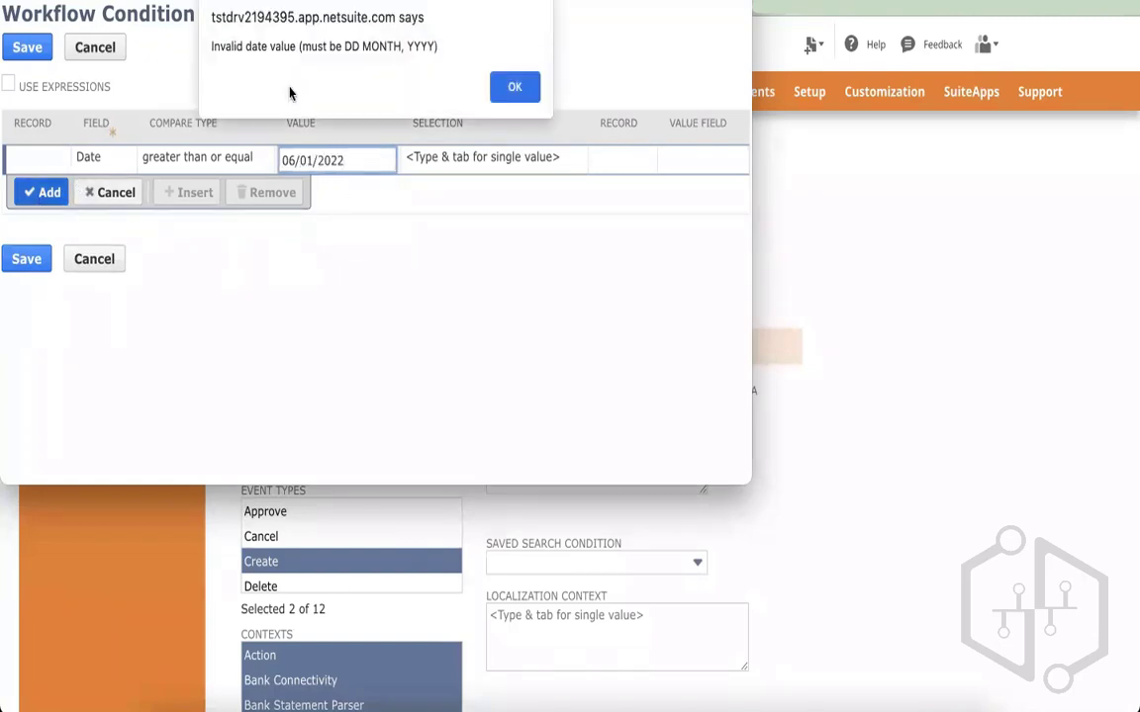
Set the Date condition's value to 01 JUNE, 2022 and add the line to the workflow condition.
left_click(504, 86)
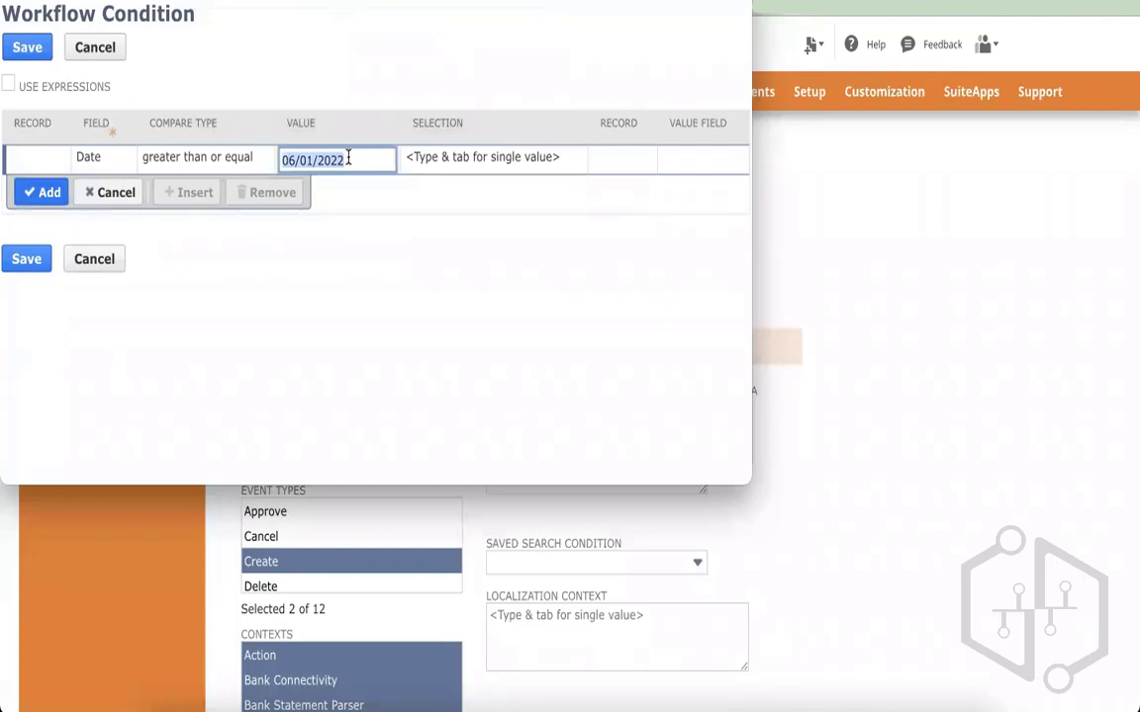
type("01 JUNE, 2022")
left_click(49, 193)
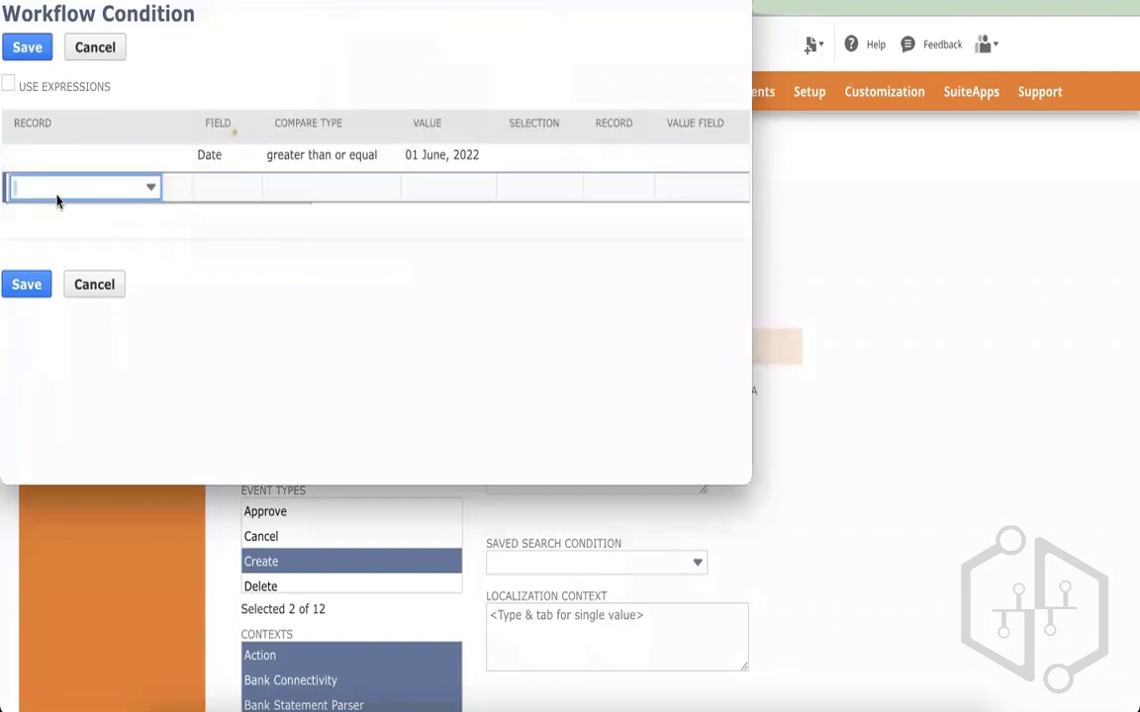
left_click(198, 188)
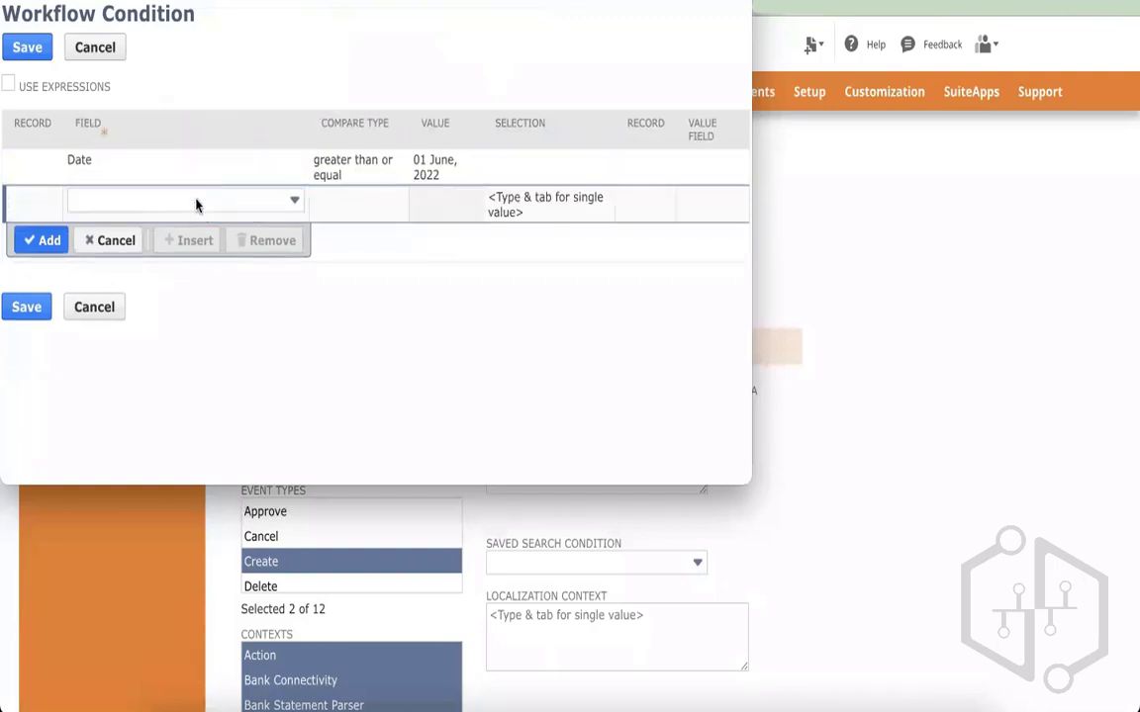
left_click(194, 202)
scroll(170, 362, "down", 15)
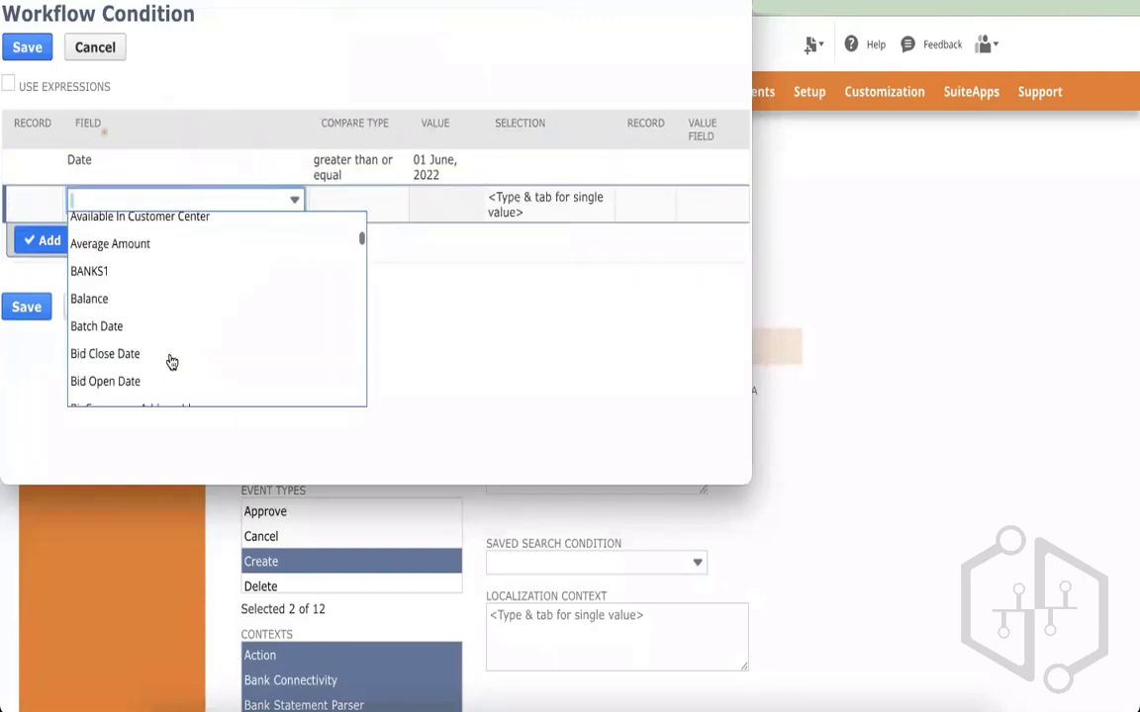
scroll(170, 362, "down", 10)
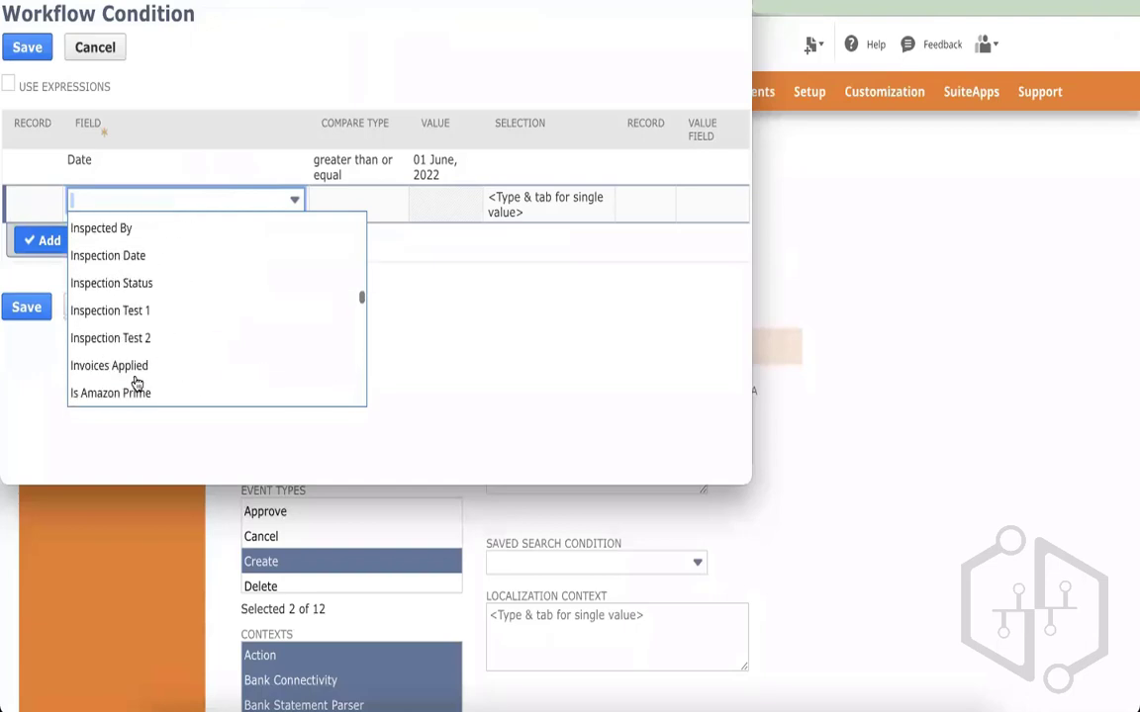
left_click(42, 239)
left_click(513, 87)
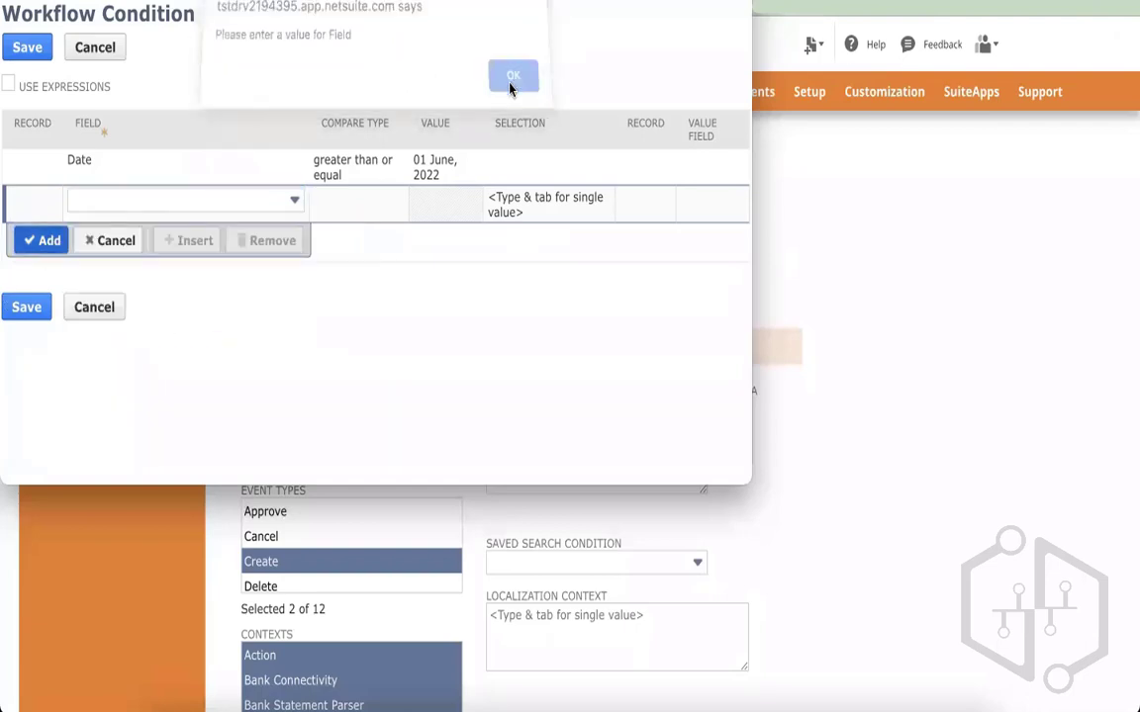
left_click(114, 255)
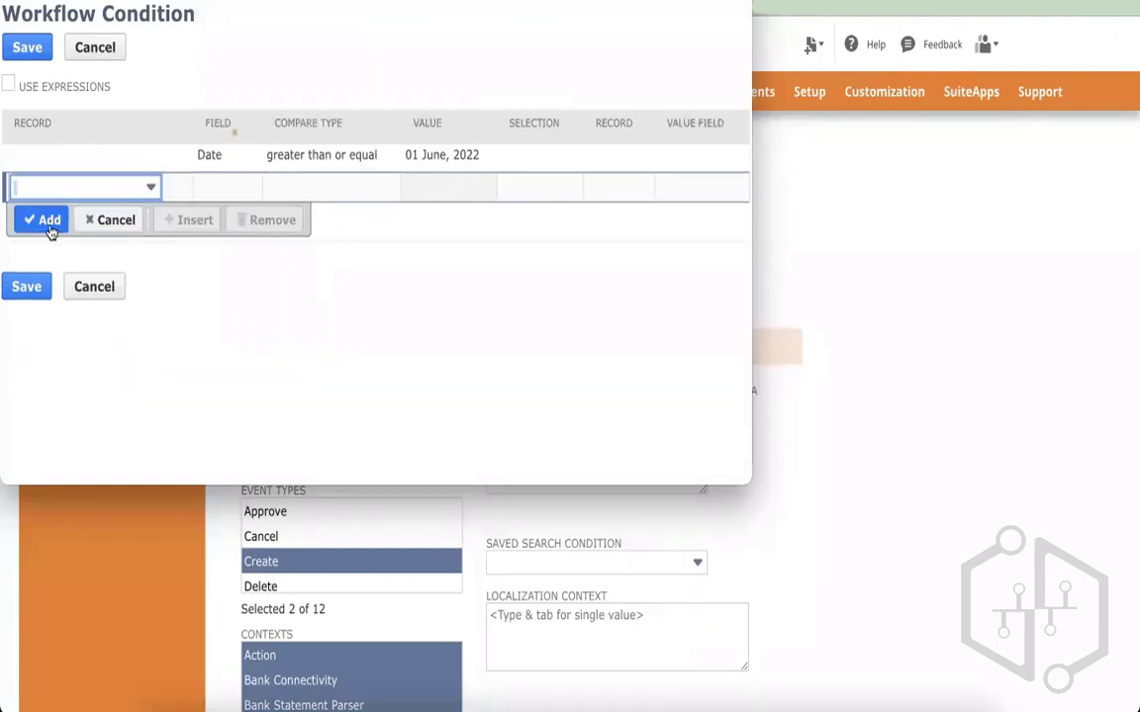
left_click(51, 230)
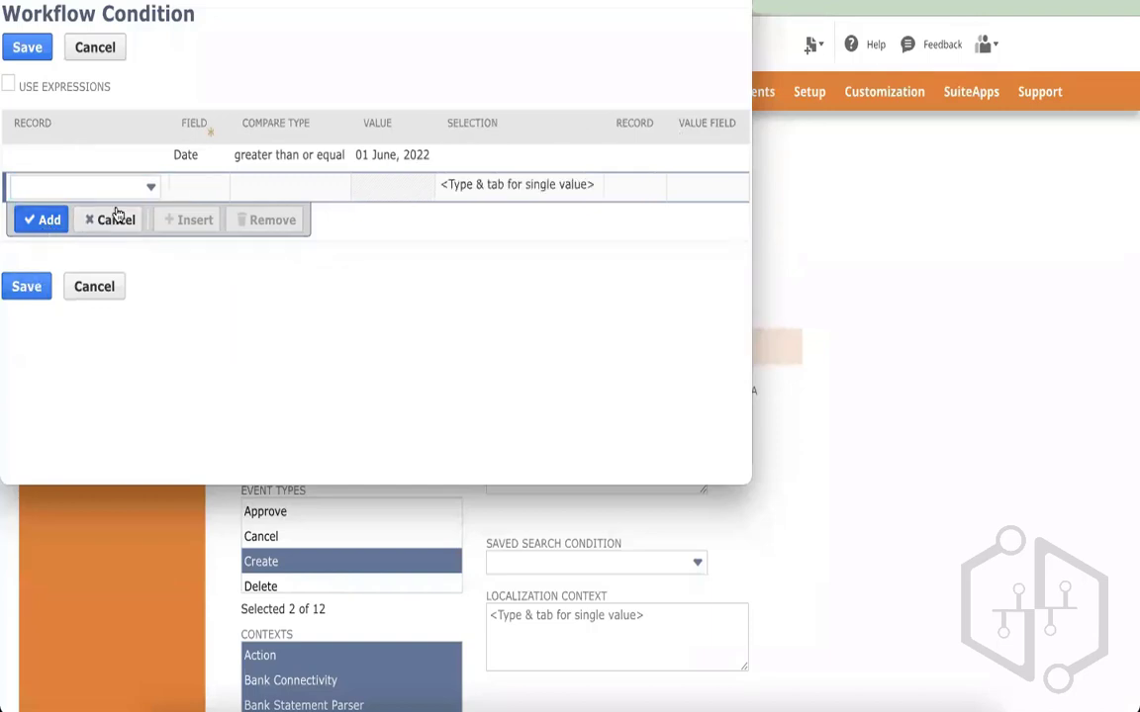
Save the workflow condition with its single Date line and return to the event definition.
left_click(28, 297)
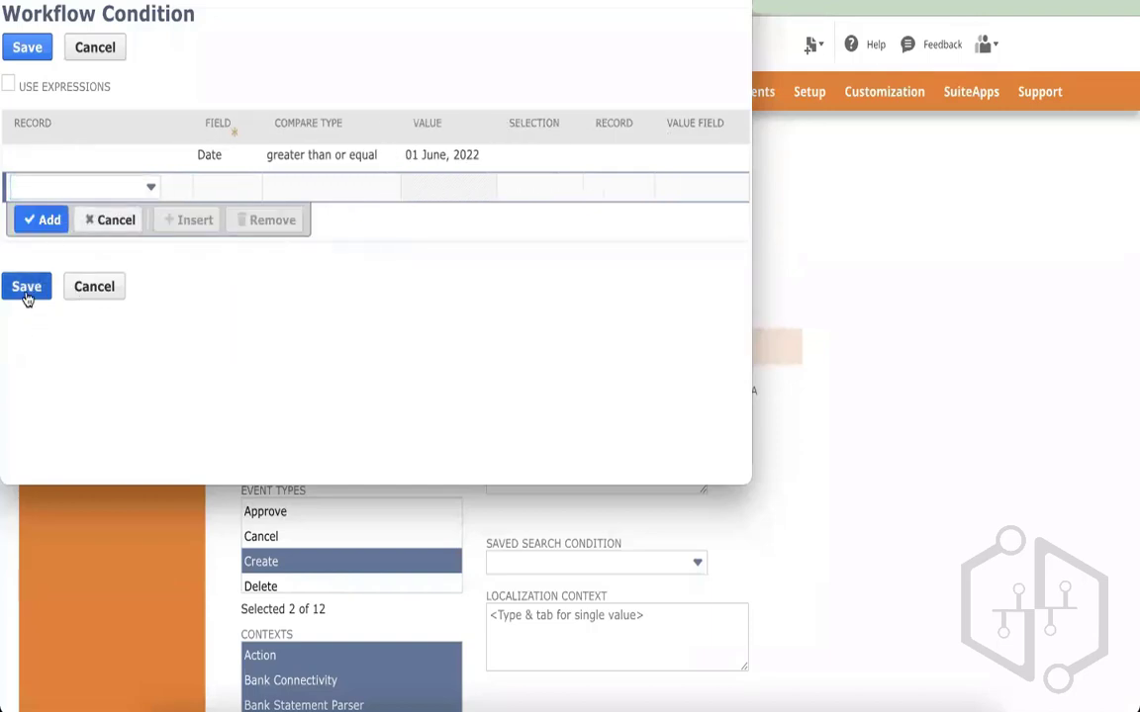
left_click(32, 288)
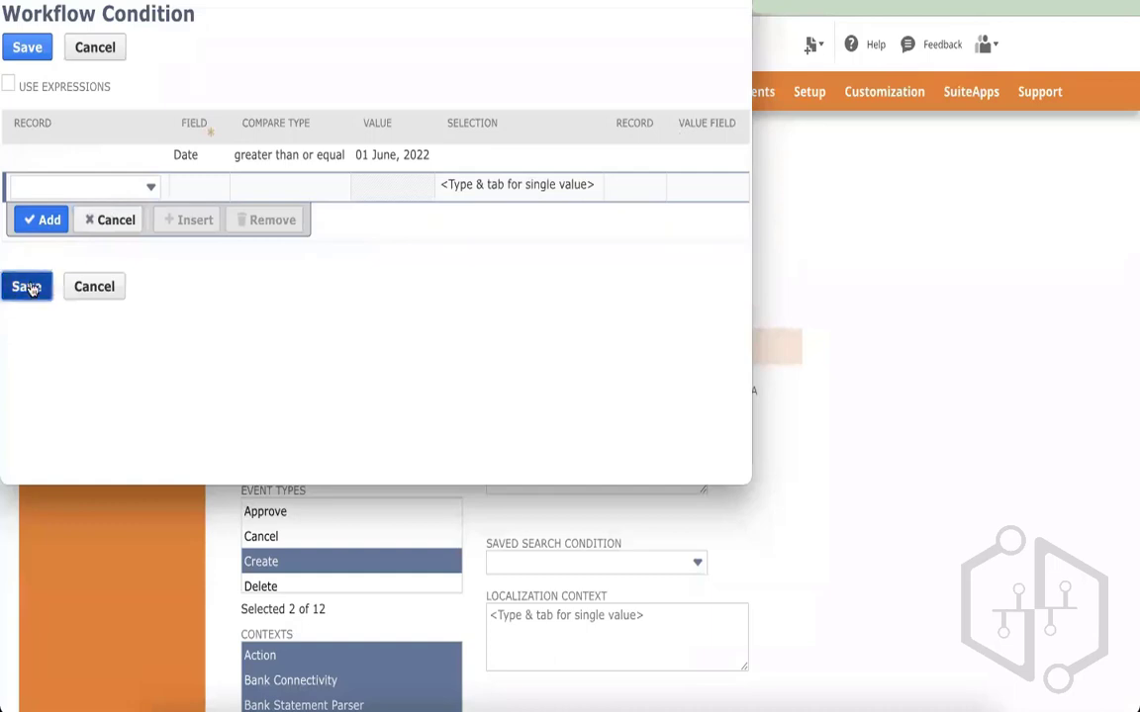
scroll(738, 437, "down", 2)
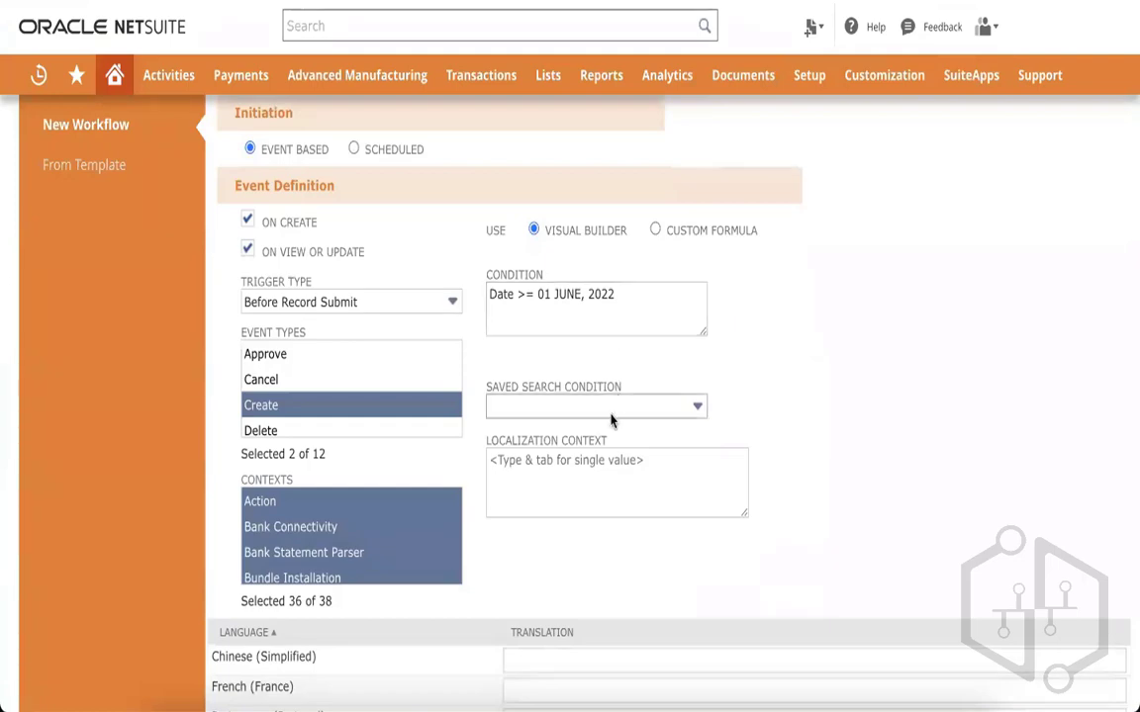
Browse the saved searches offered for the saved search condition and leave the field empty.
left_click(692, 404)
scroll(555, 536, "down", 15)
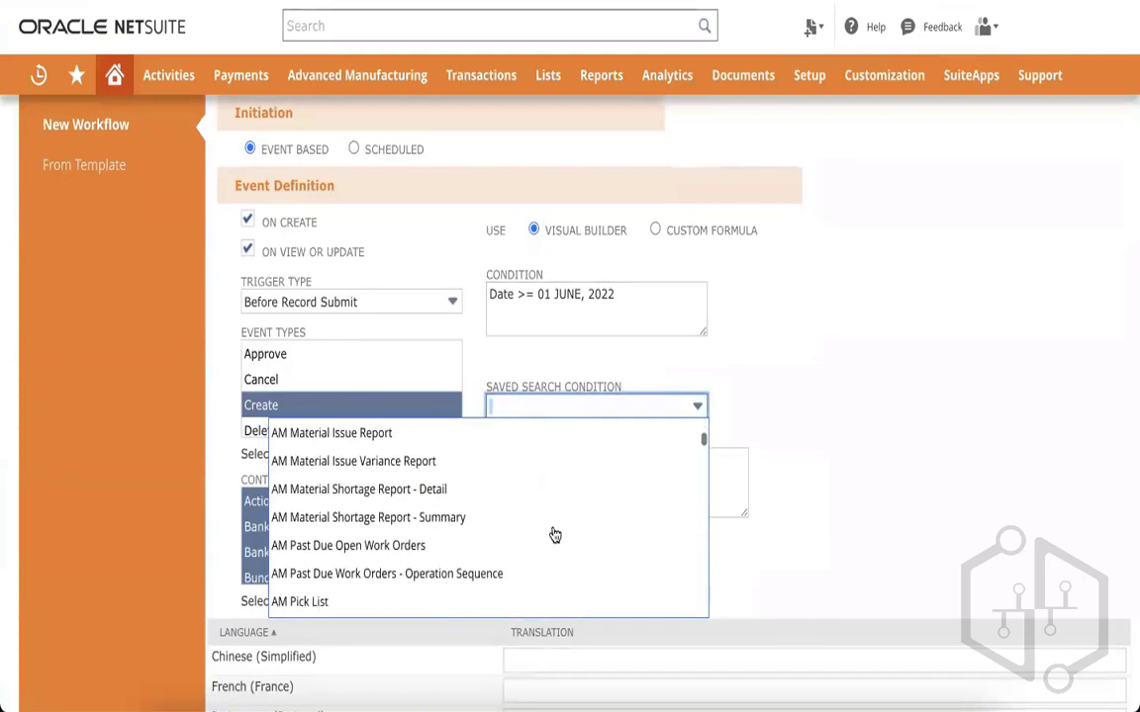
scroll(555, 536, "down", 10)
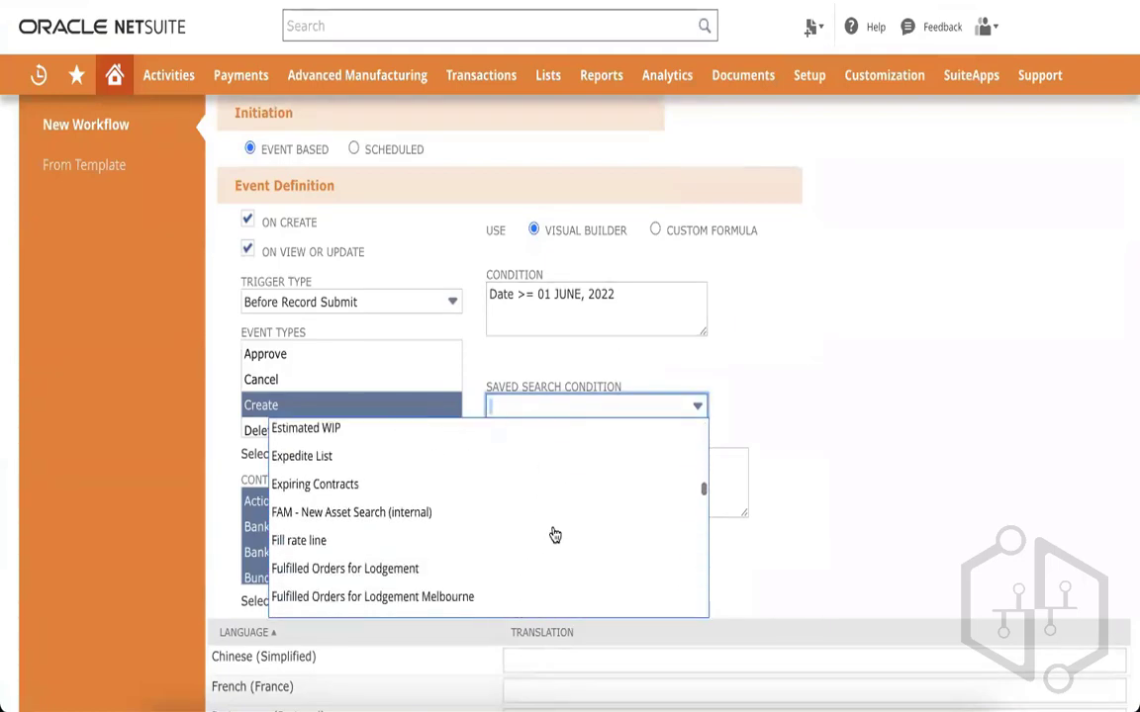
left_click(839, 463)
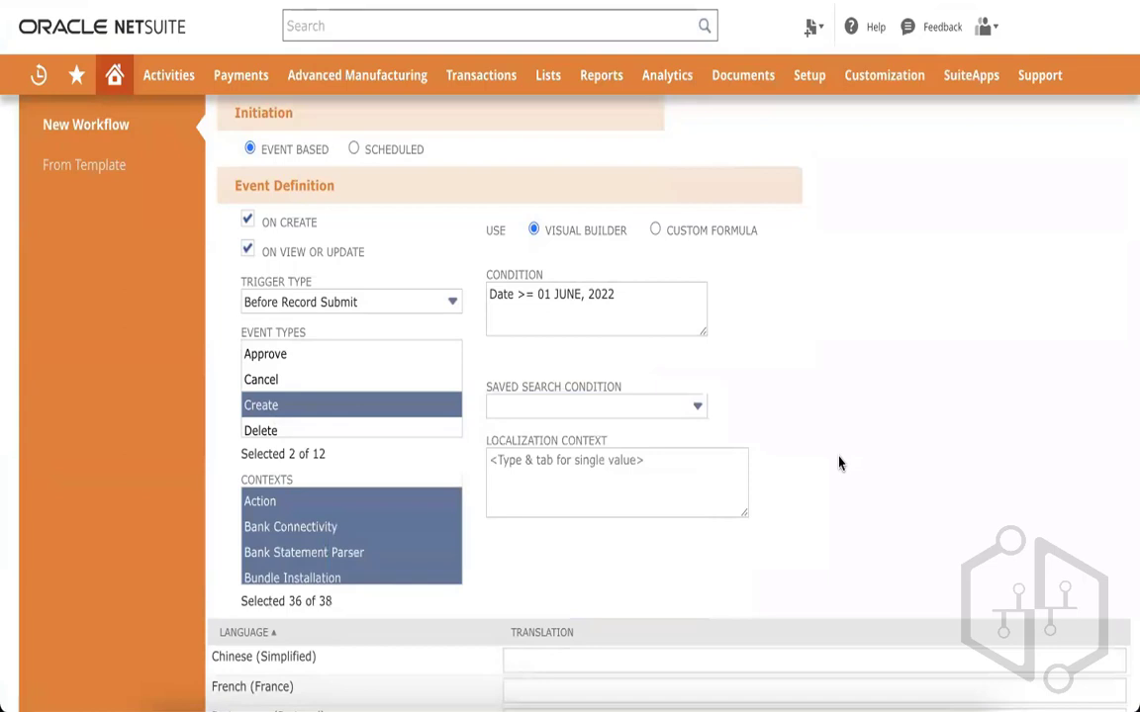
left_click(621, 418)
left_click(621, 418)
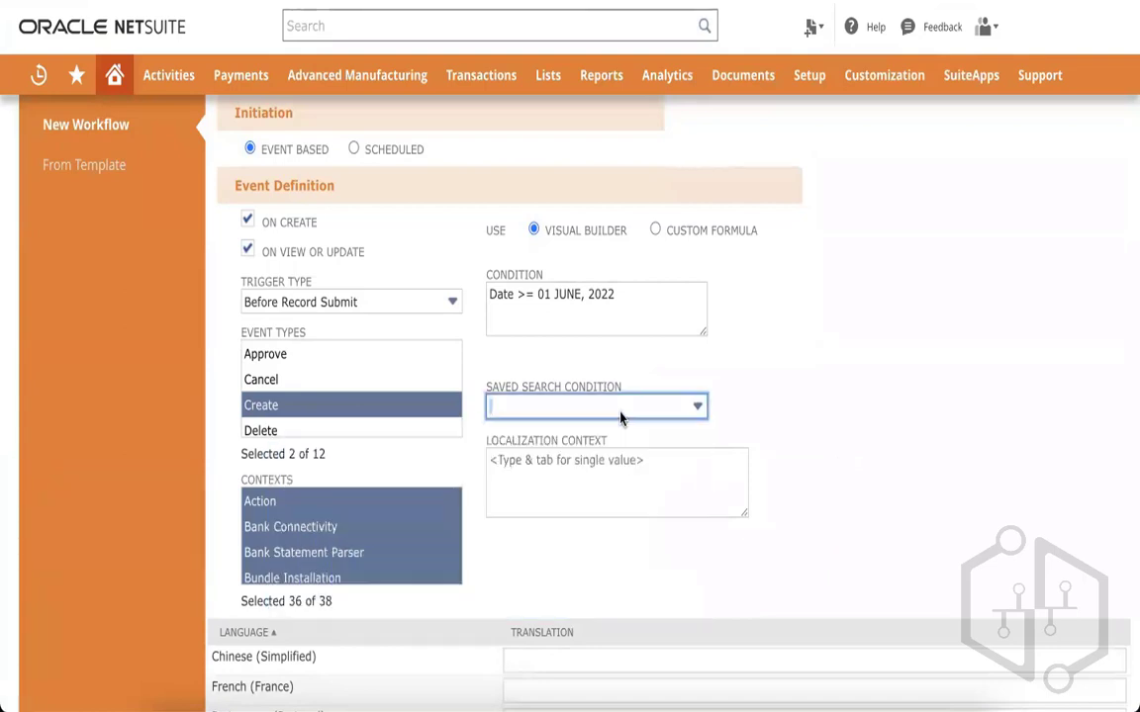
left_click(813, 418)
Review the completed workflow form and save the Test flow workflow.
scroll(814, 419, "down", 3)
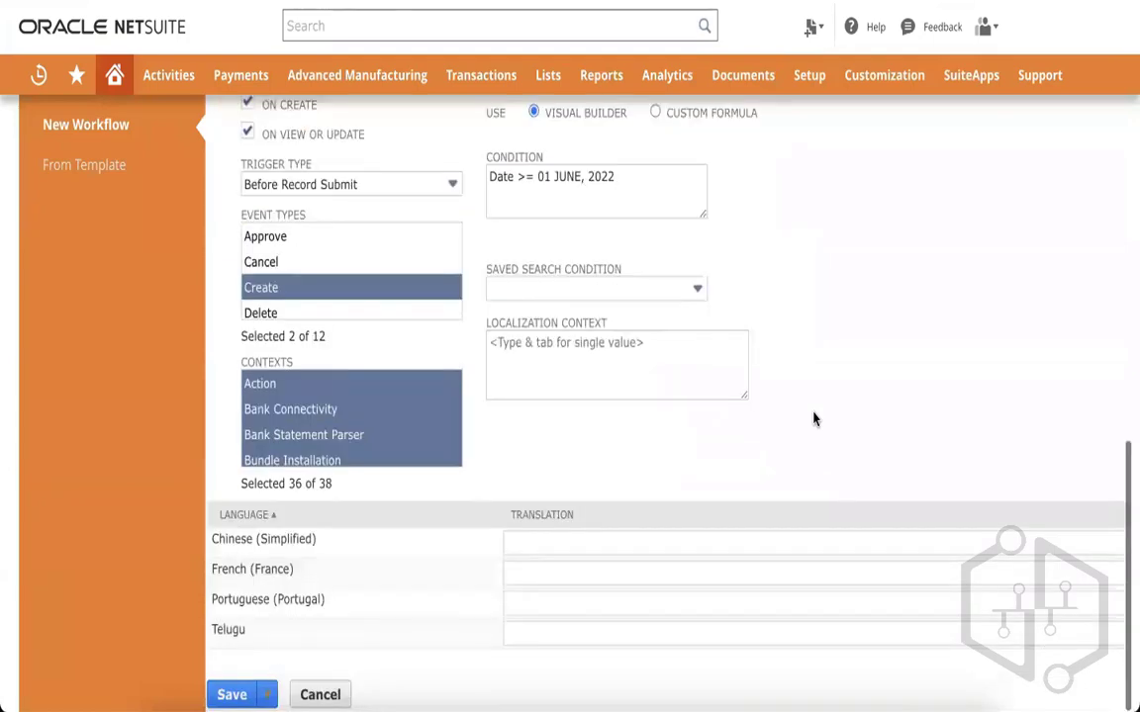
scroll(308, 593, "up", 10)
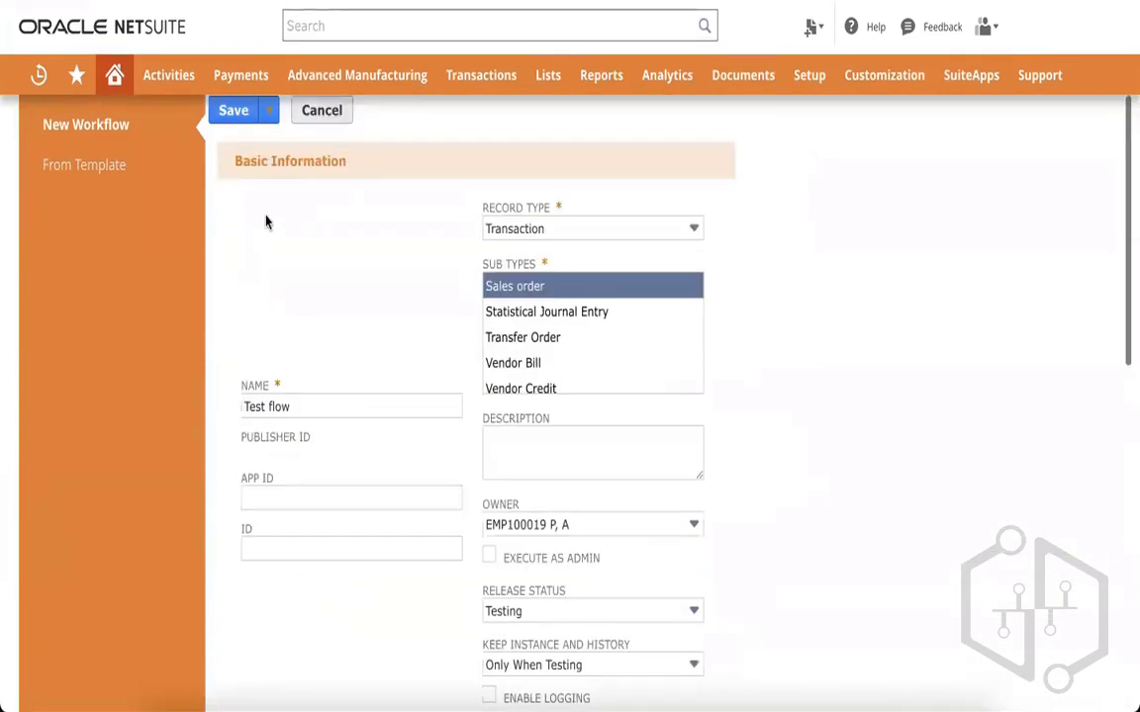
left_click(242, 122)
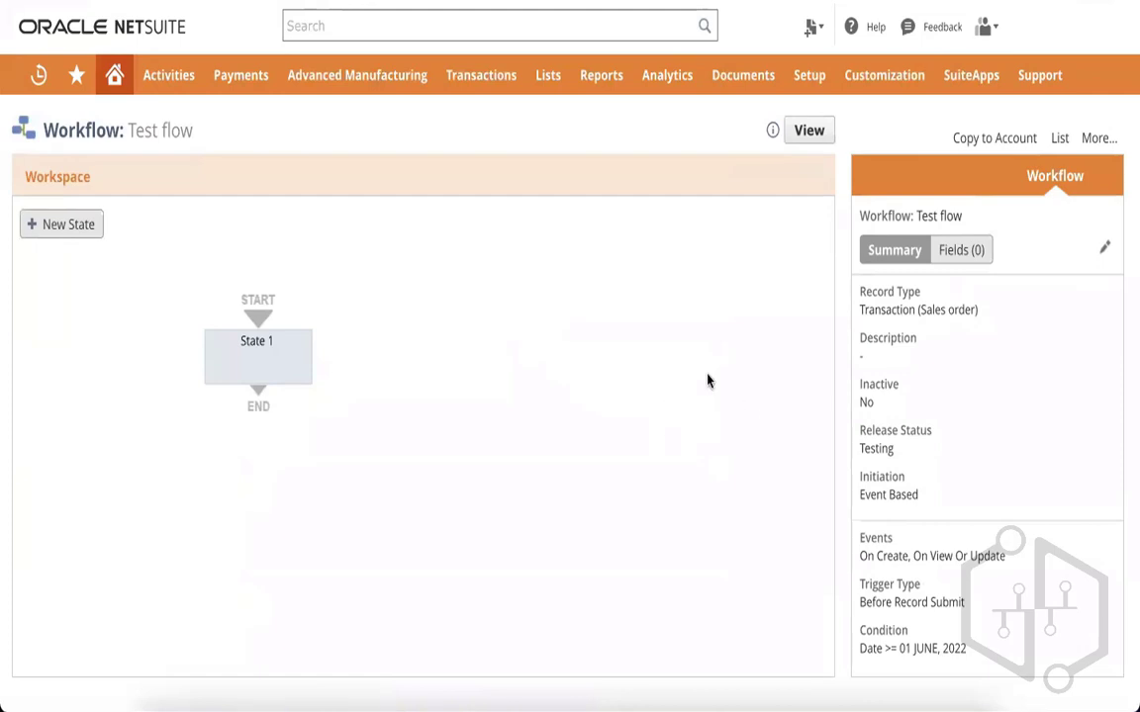
Start a new action of type Set Field Mandatory in State 1 of the workflow.
left_click(257, 364)
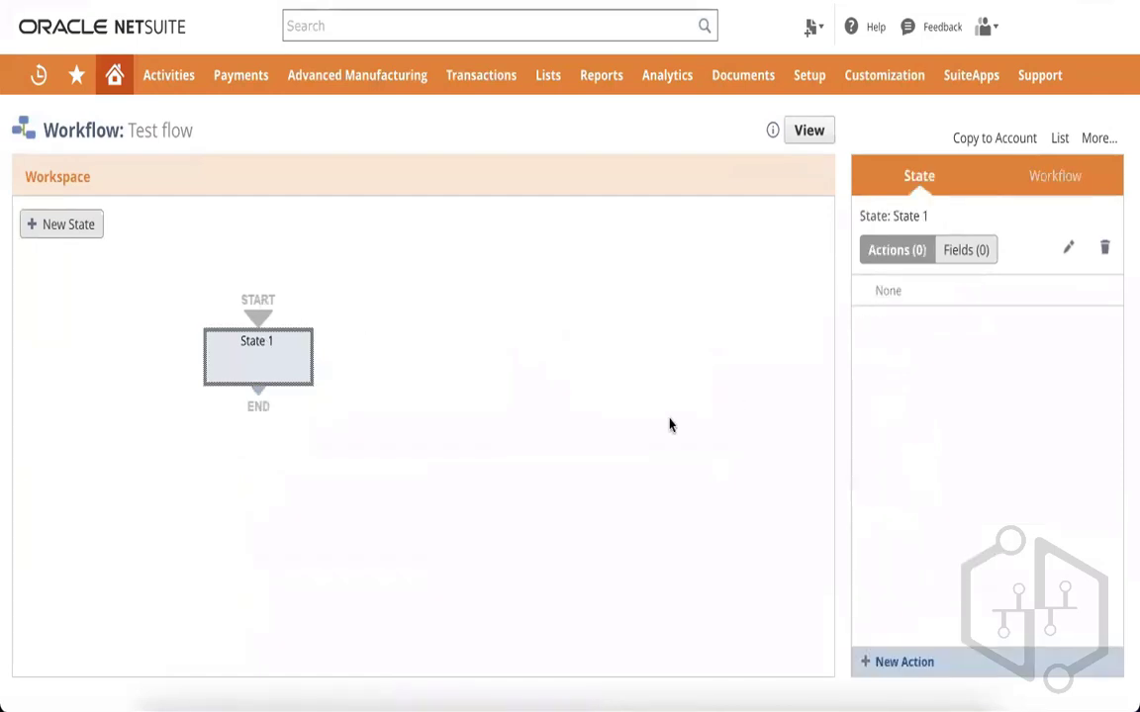
left_click(902, 661)
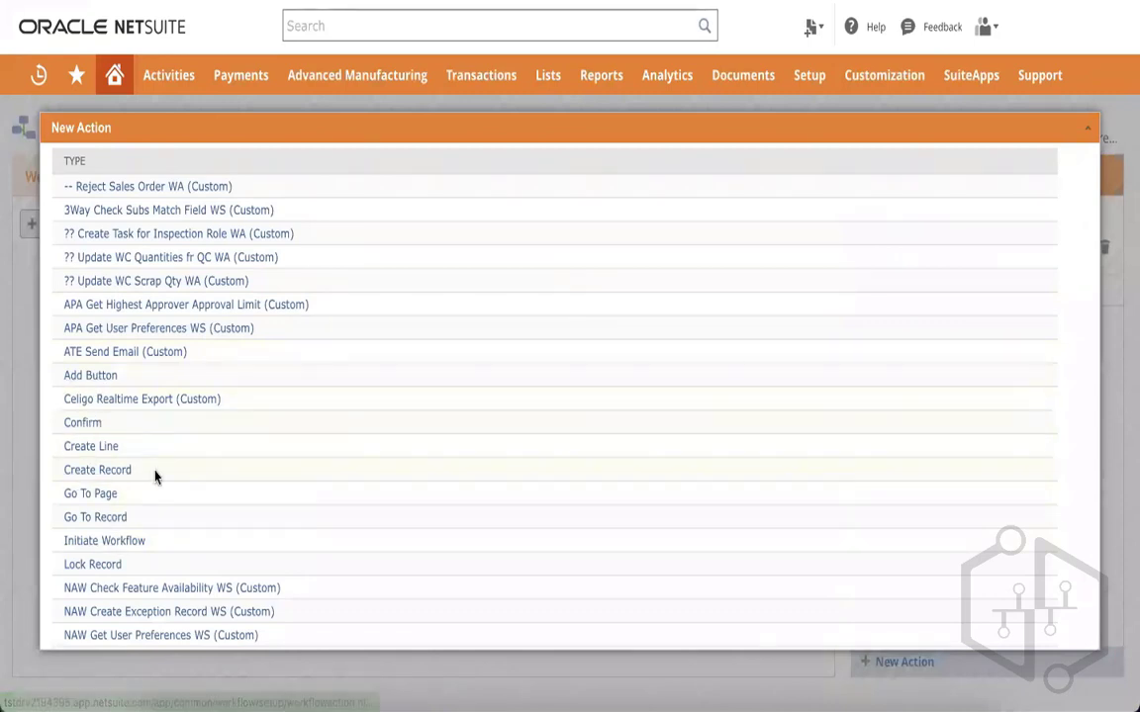
scroll(173, 498, "down", 2)
scroll(171, 499, "down", 4)
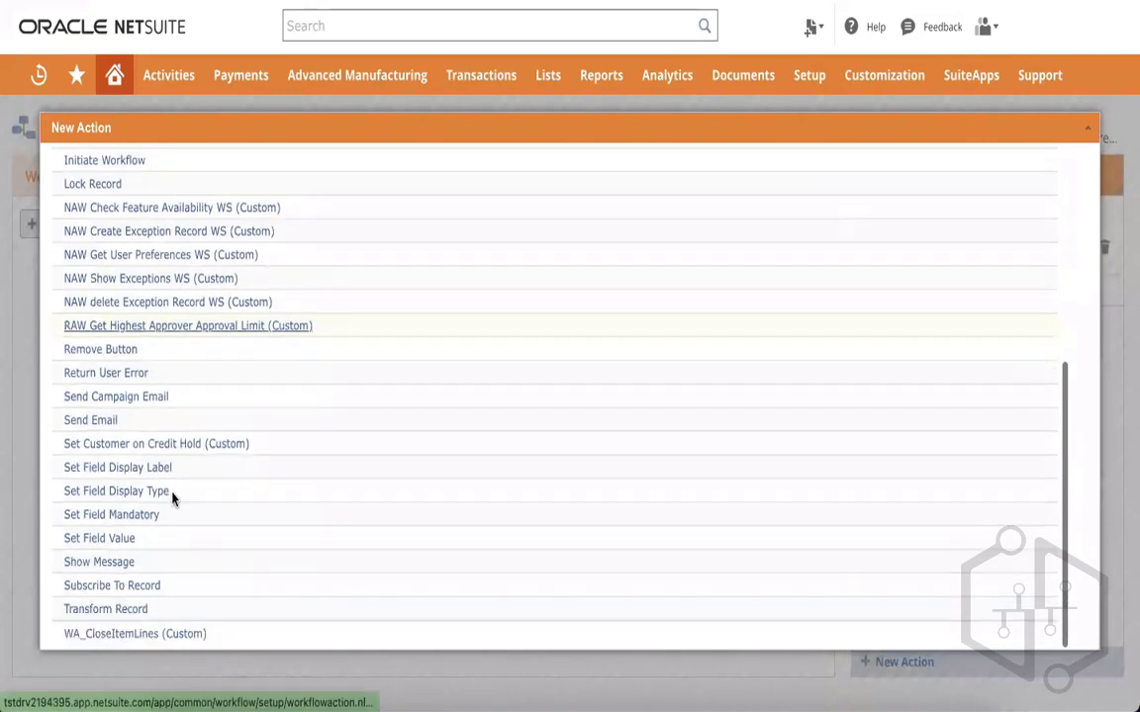
scroll(171, 498, "up", 1)
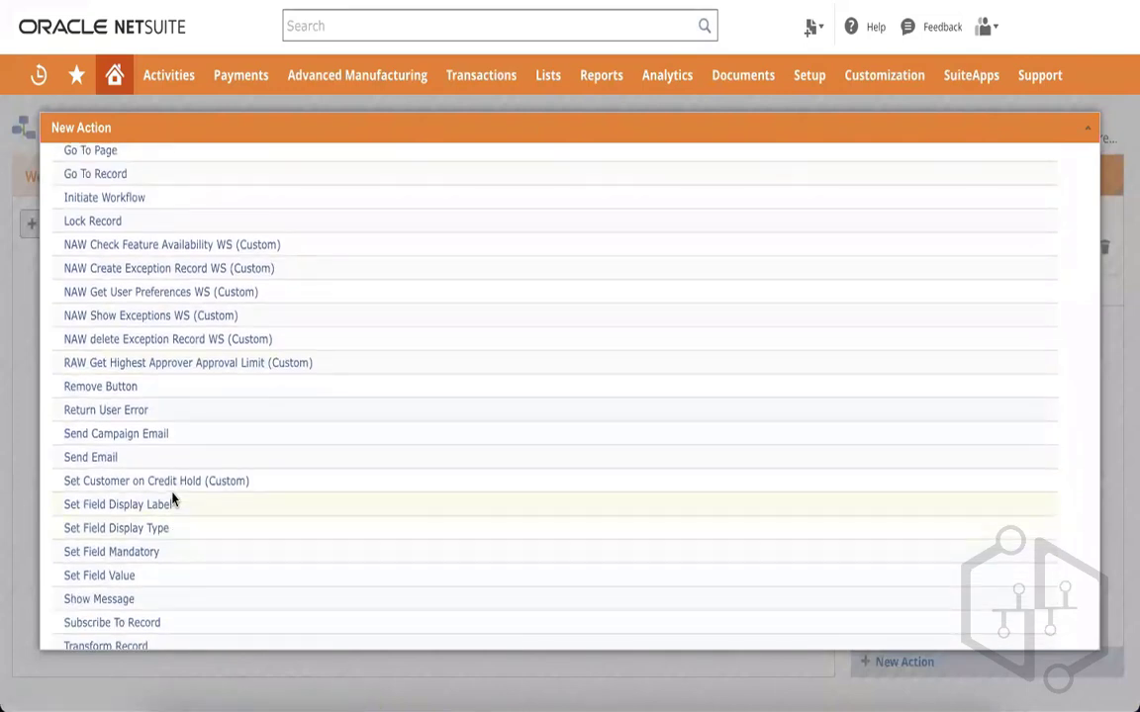
left_click(112, 559)
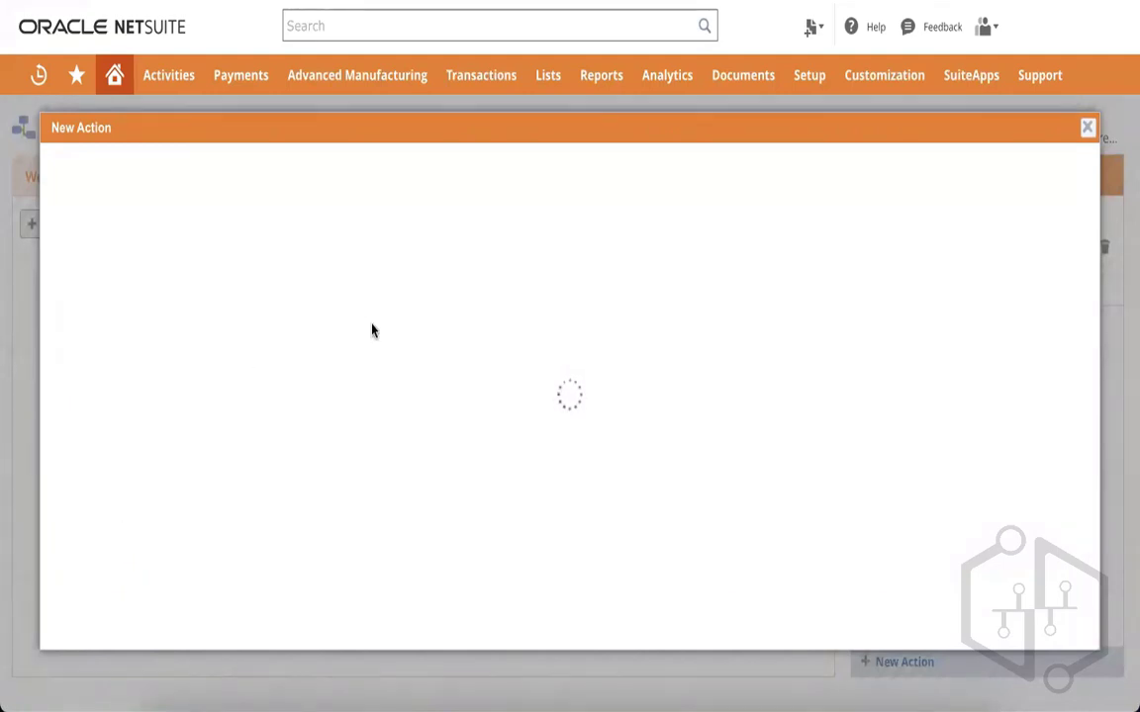
Choose the body field Memo as the Set Field Mandatory action's parameter and save the action.
scroll(325, 352, "down", 5)
scroll(340, 348, "up", 2)
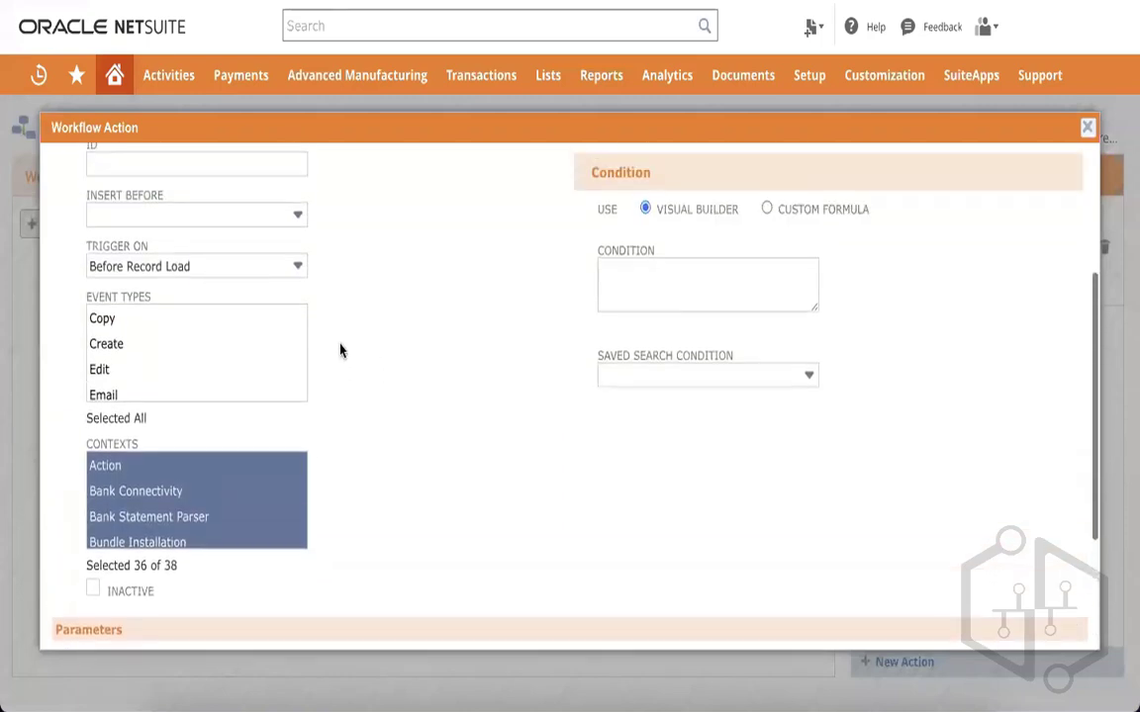
scroll(340, 350, "up", 3)
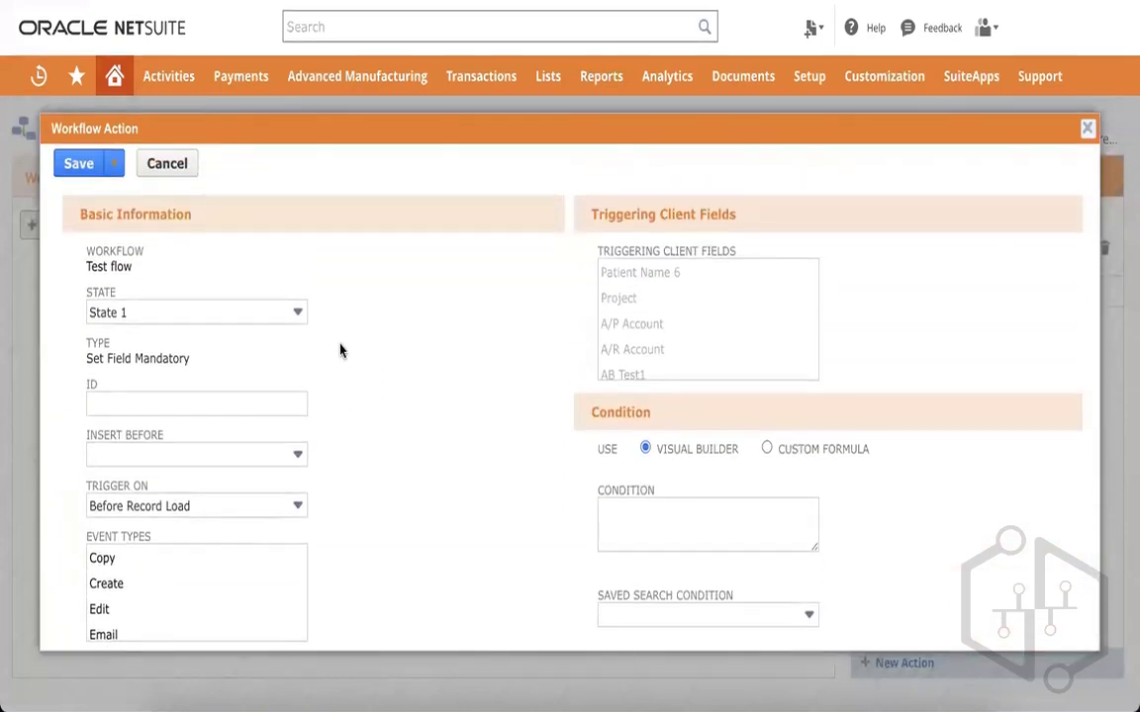
scroll(339, 349, "down", 5)
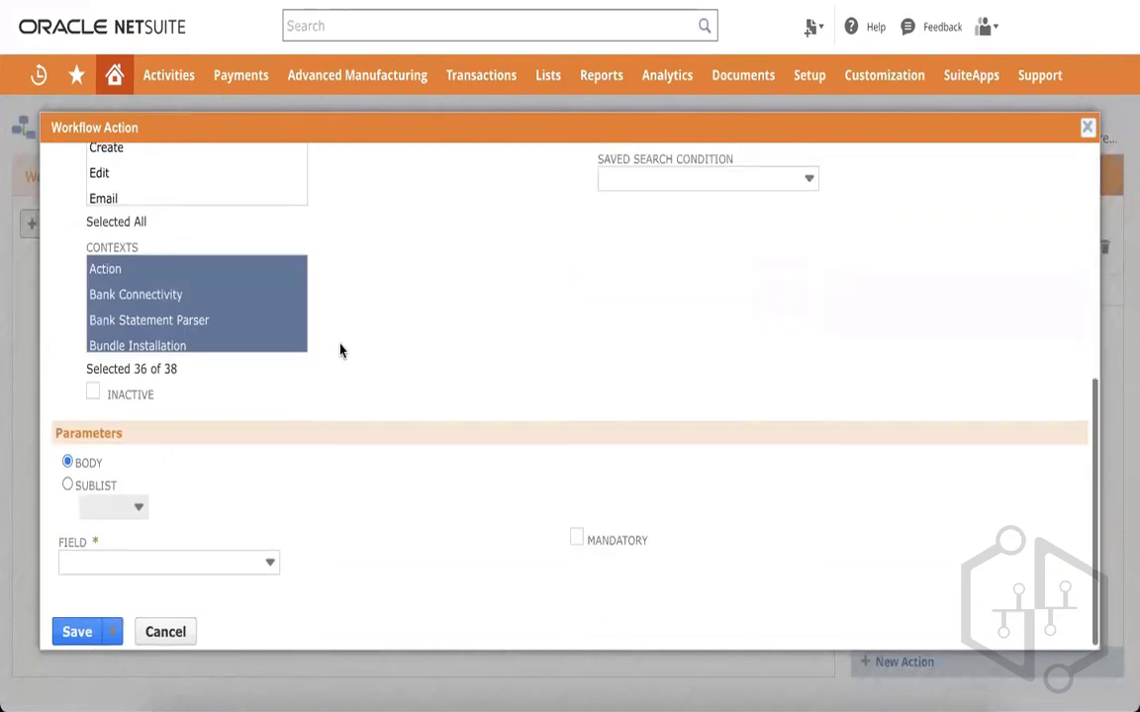
left_click(183, 562)
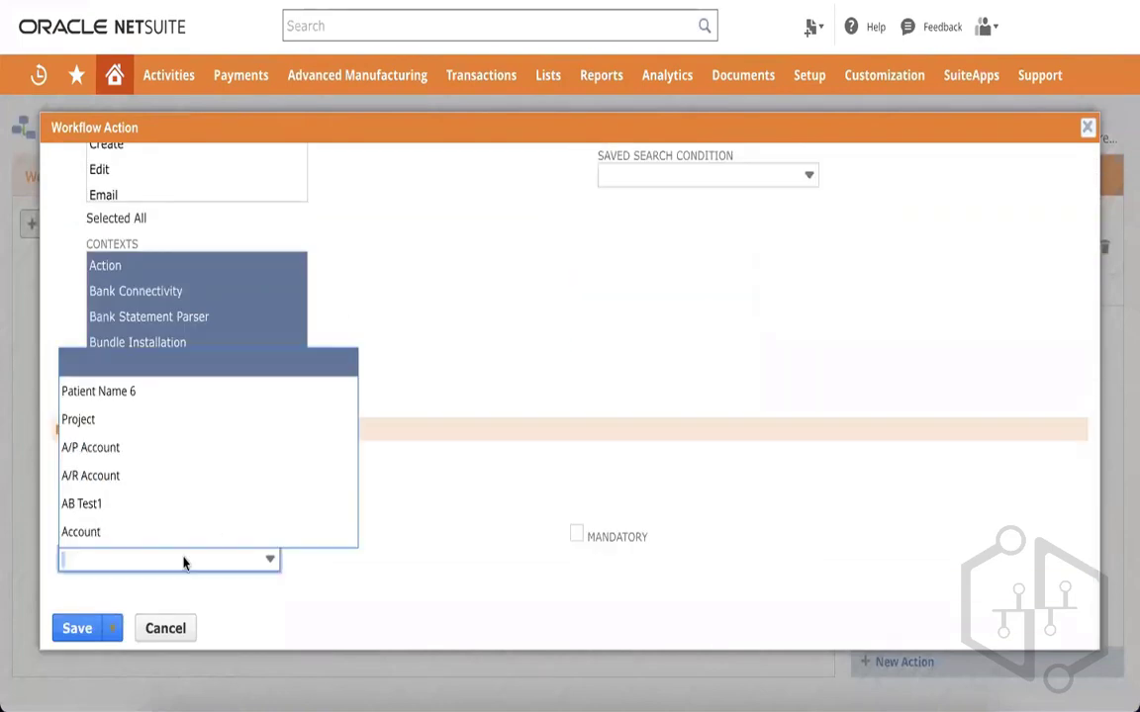
type("me")
key("Return")
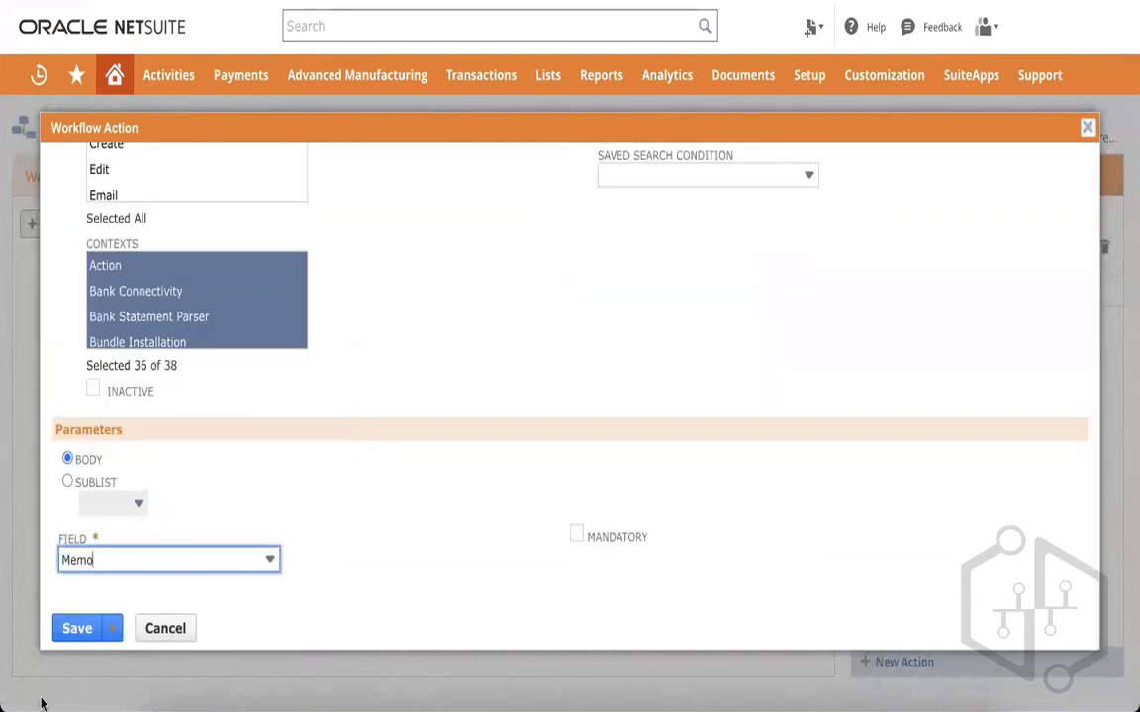
left_click(74, 629)
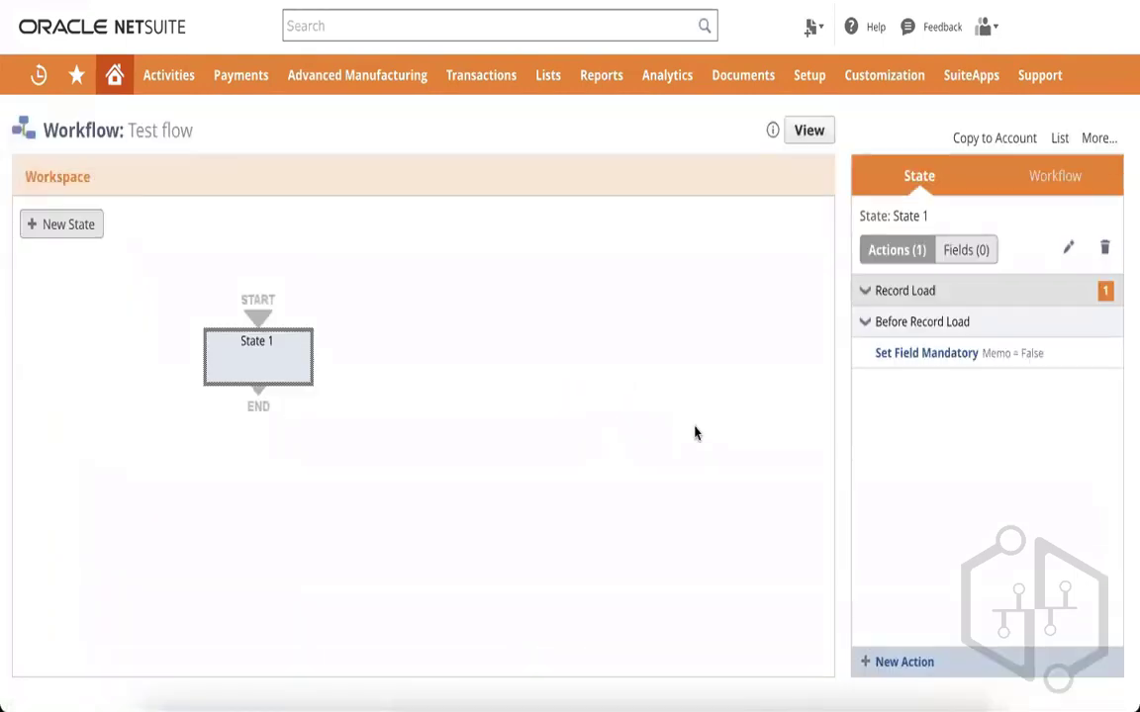
Switch the Test flow workflow to view mode and open a new sales order with a customer selected.
left_click(695, 430)
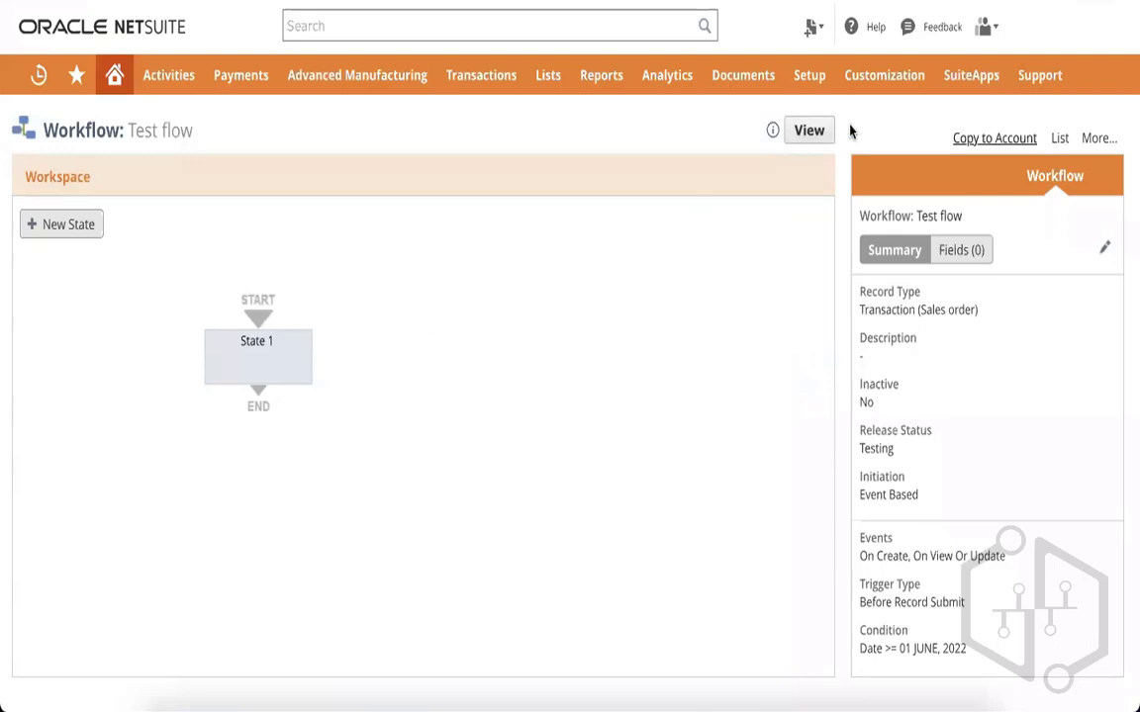
left_click(807, 135)
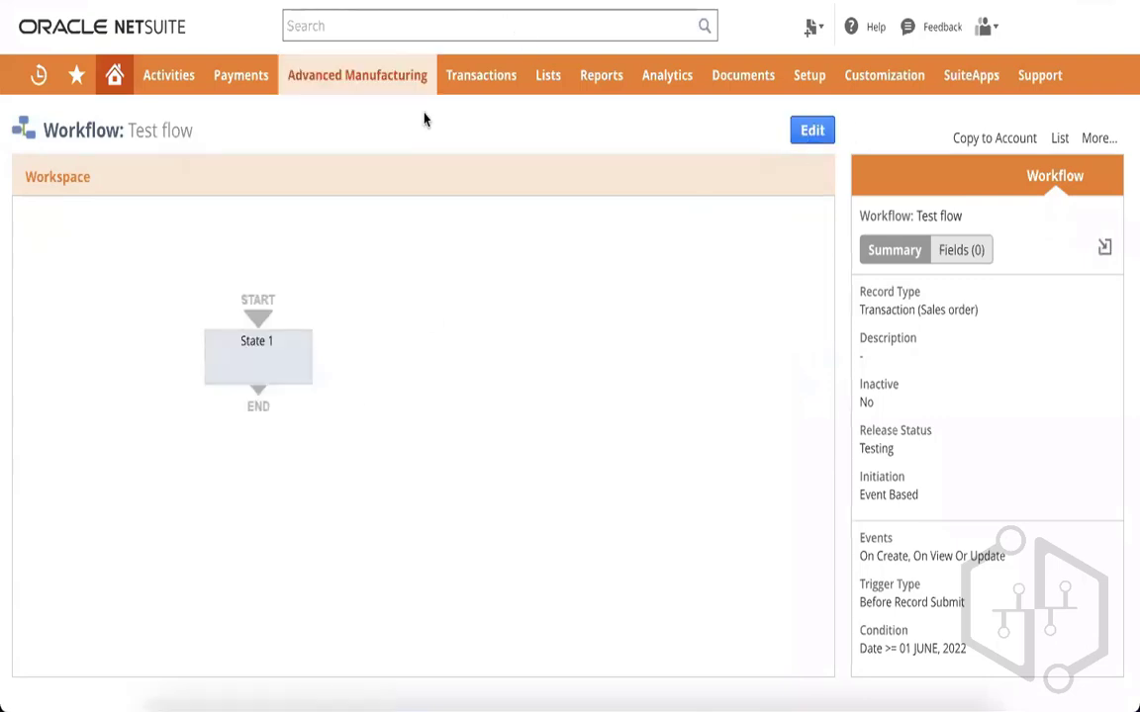
mouse_move(497, 97)
mouse_move(494, 278)
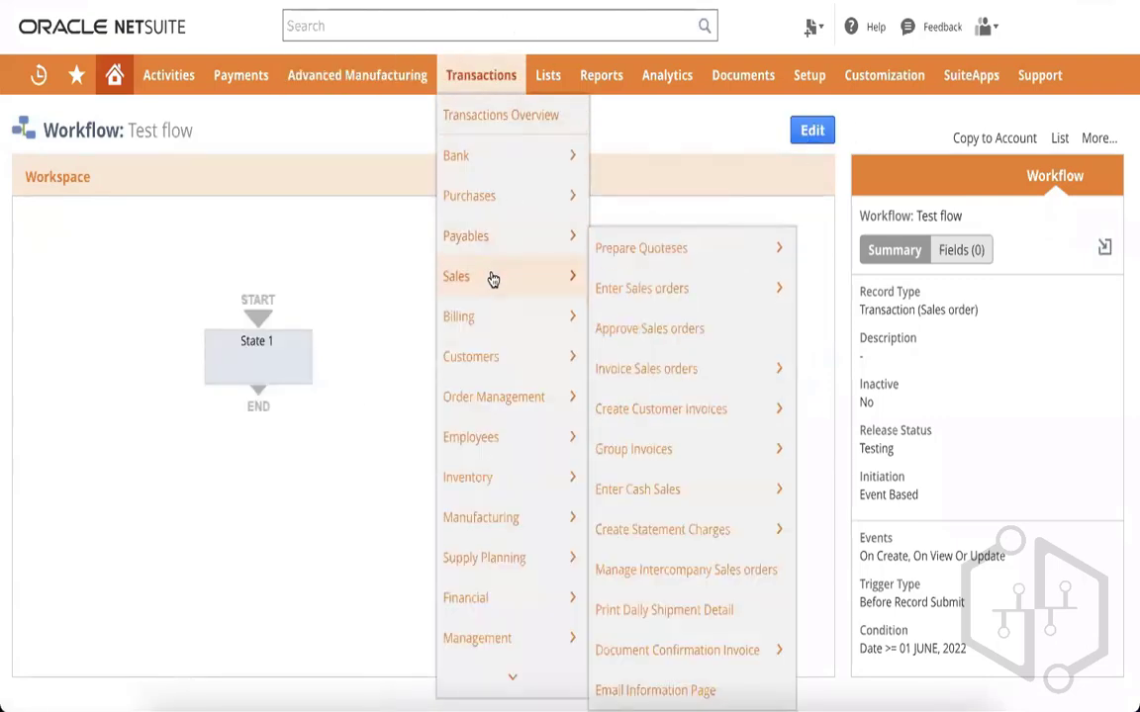
mouse_move(681, 292)
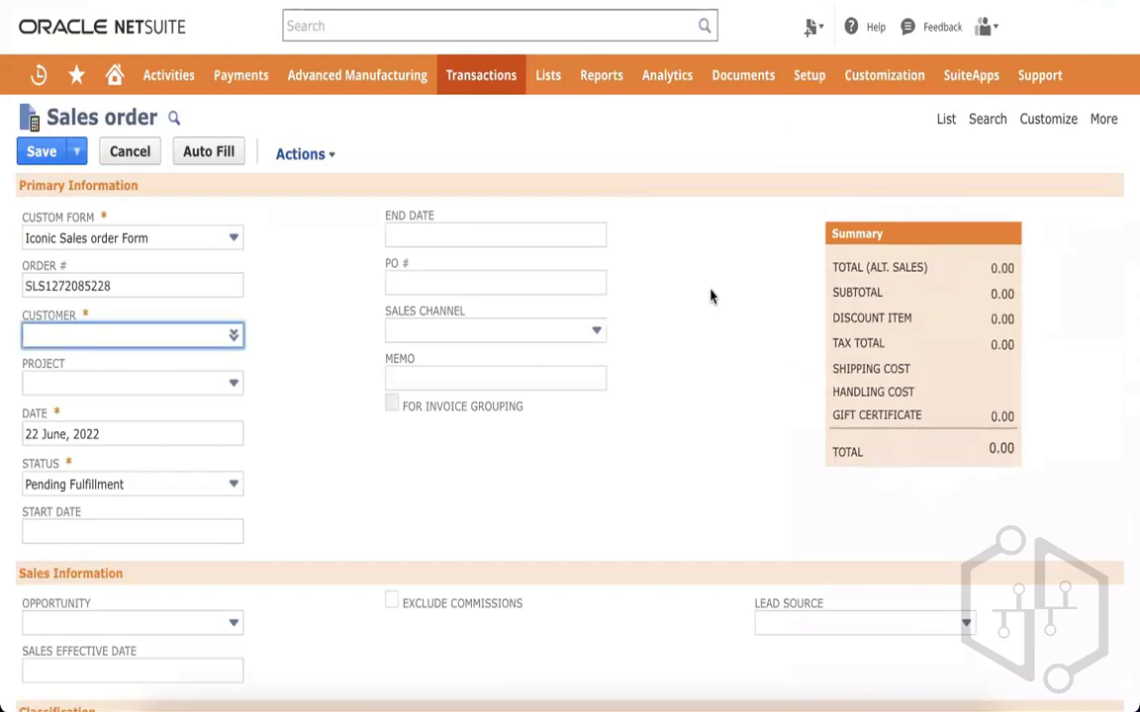
left_click(169, 336)
type("x")
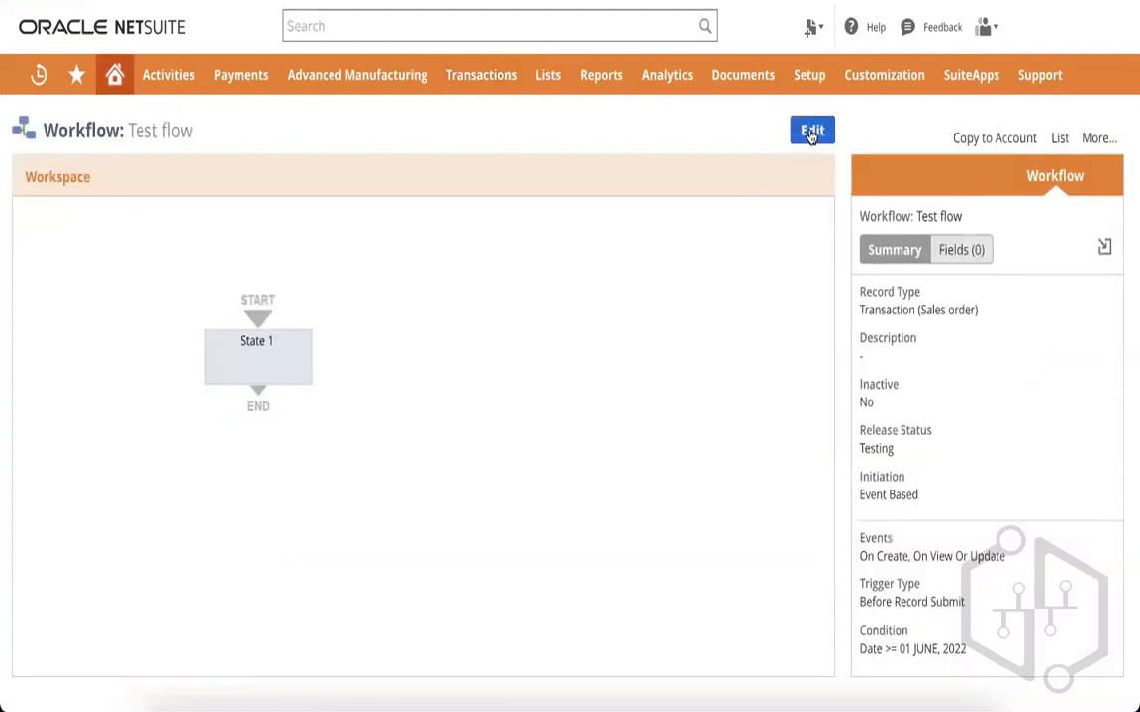
Set the Test flow workflow's trigger type to Before Record Load, save it and return to view mode.
left_click(812, 130)
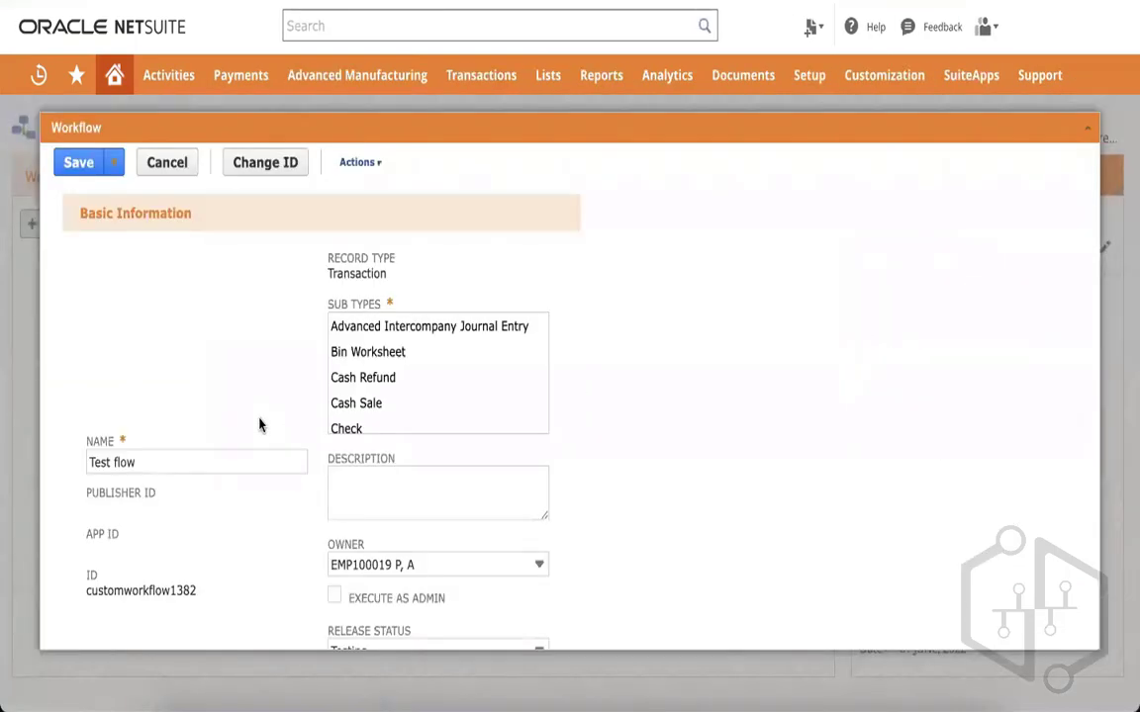
scroll(260, 425, "down", 10)
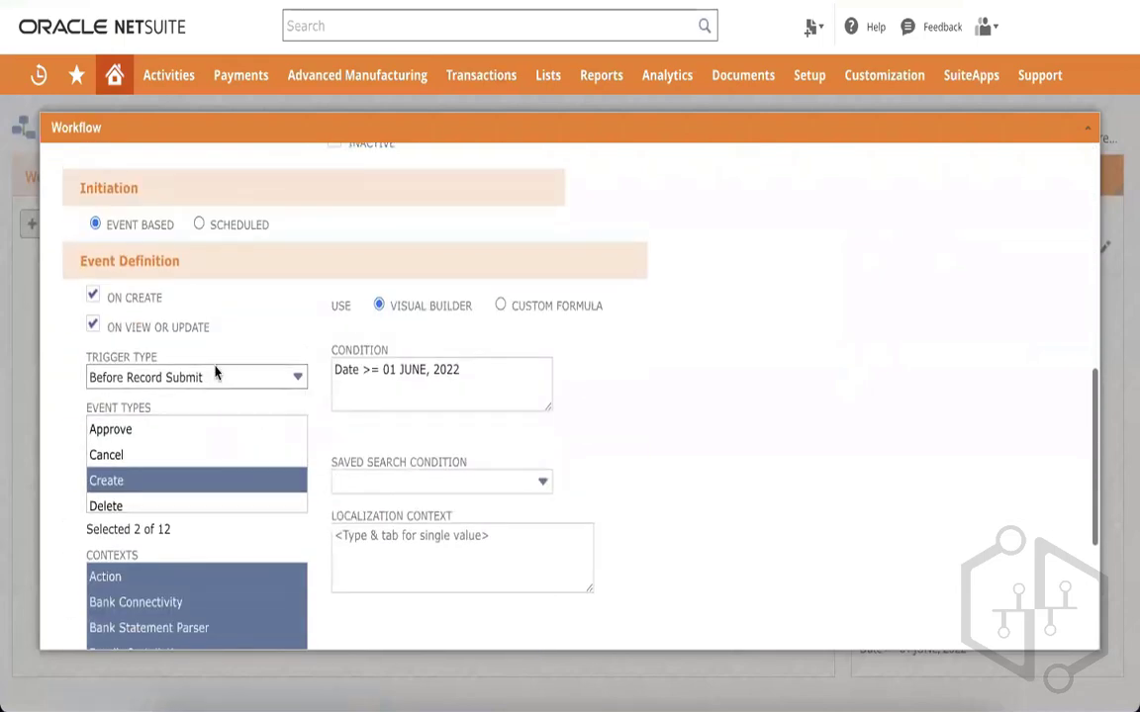
left_click(219, 374)
left_click(155, 430)
scroll(241, 382, "up", 10)
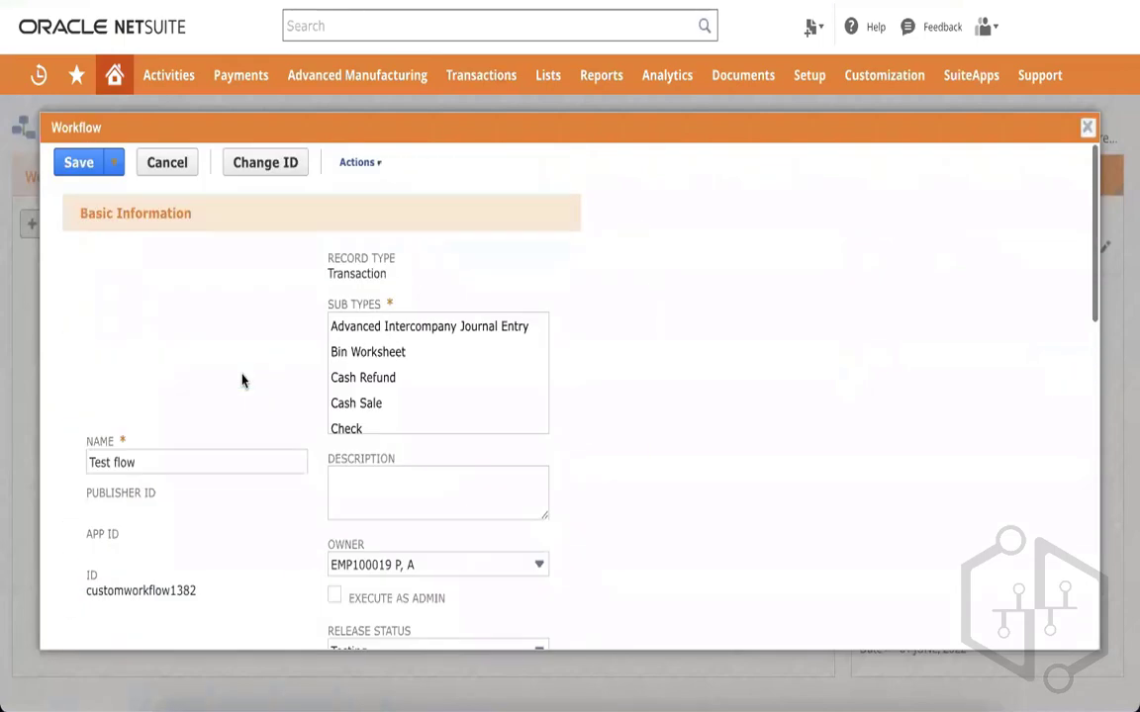
scroll(211, 413, "down", 7)
scroll(215, 412, "down", 5)
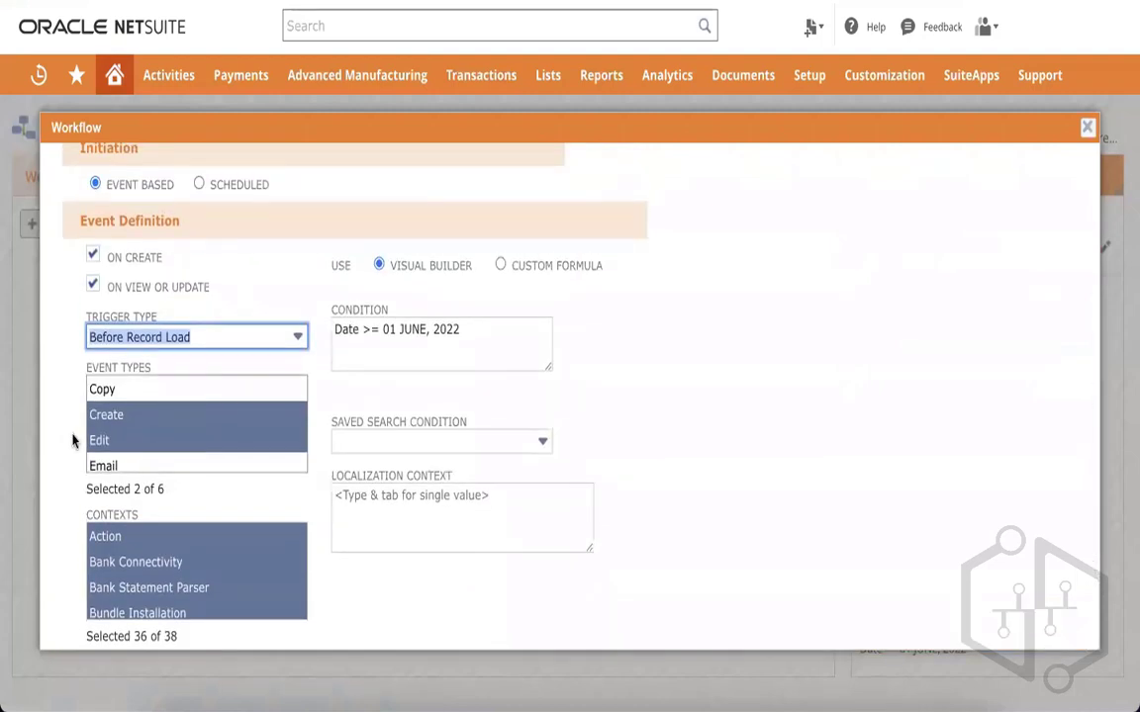
scroll(59, 435, "up", 10)
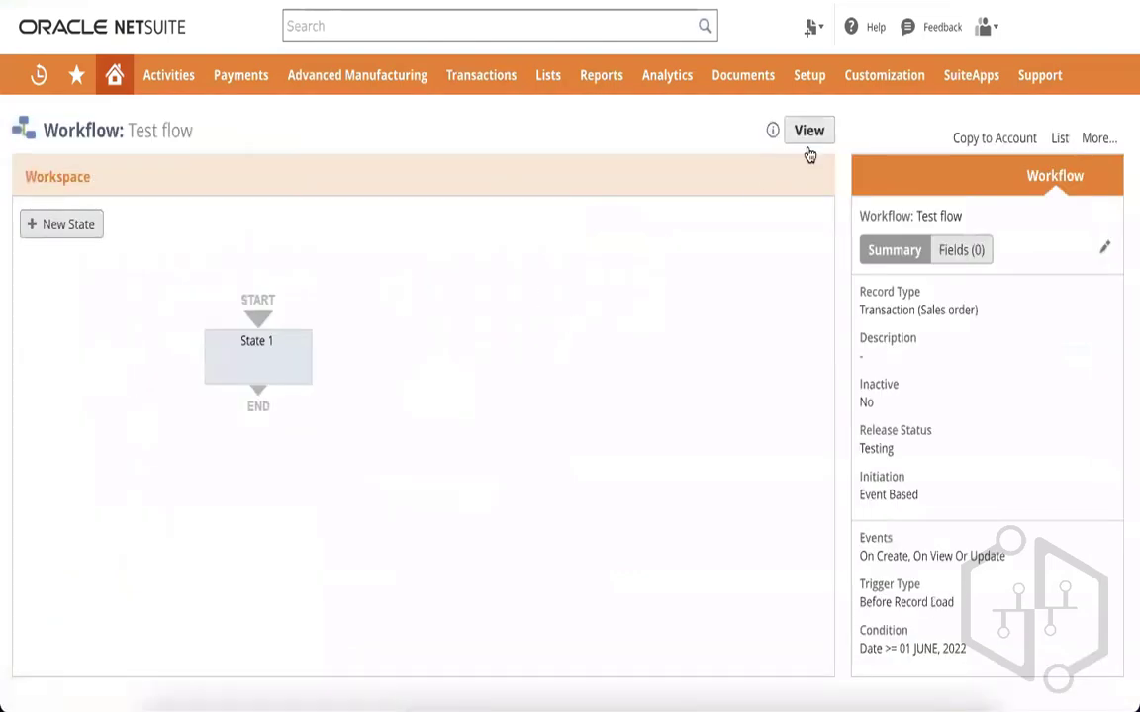
left_click(806, 136)
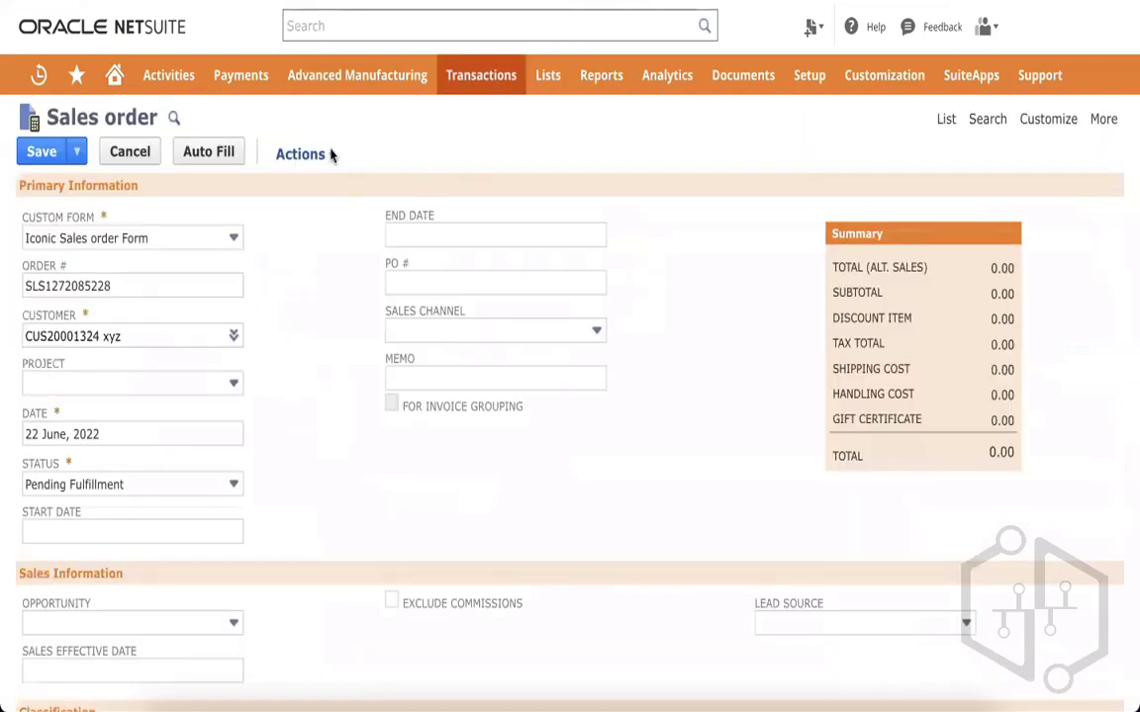
Reload the new sales order form, discarding its unsaved entries, and view the field help for Memo.
key("super+r")
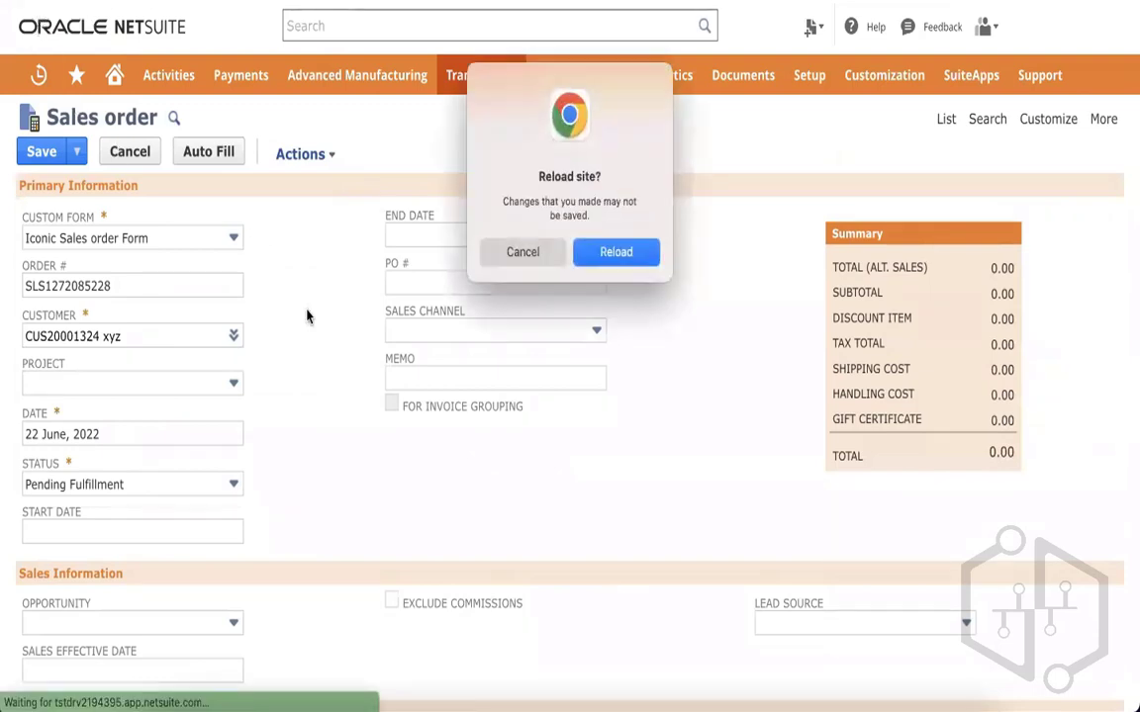
left_click(613, 251)
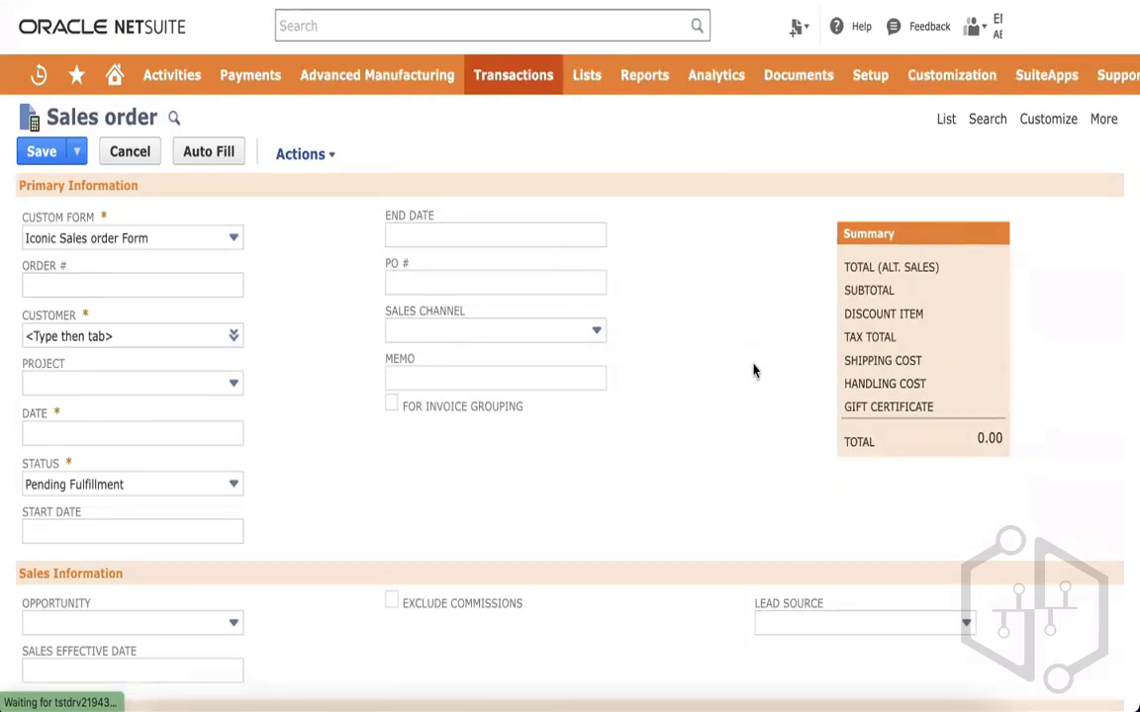
left_click(400, 359)
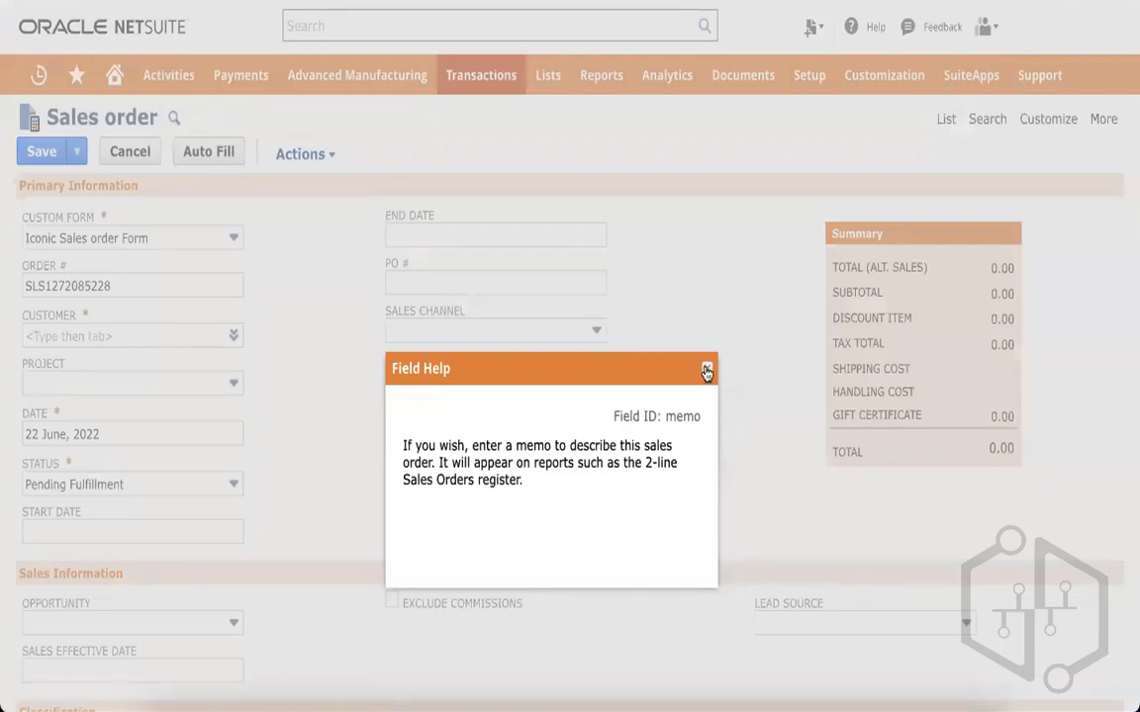
left_click(706, 371)
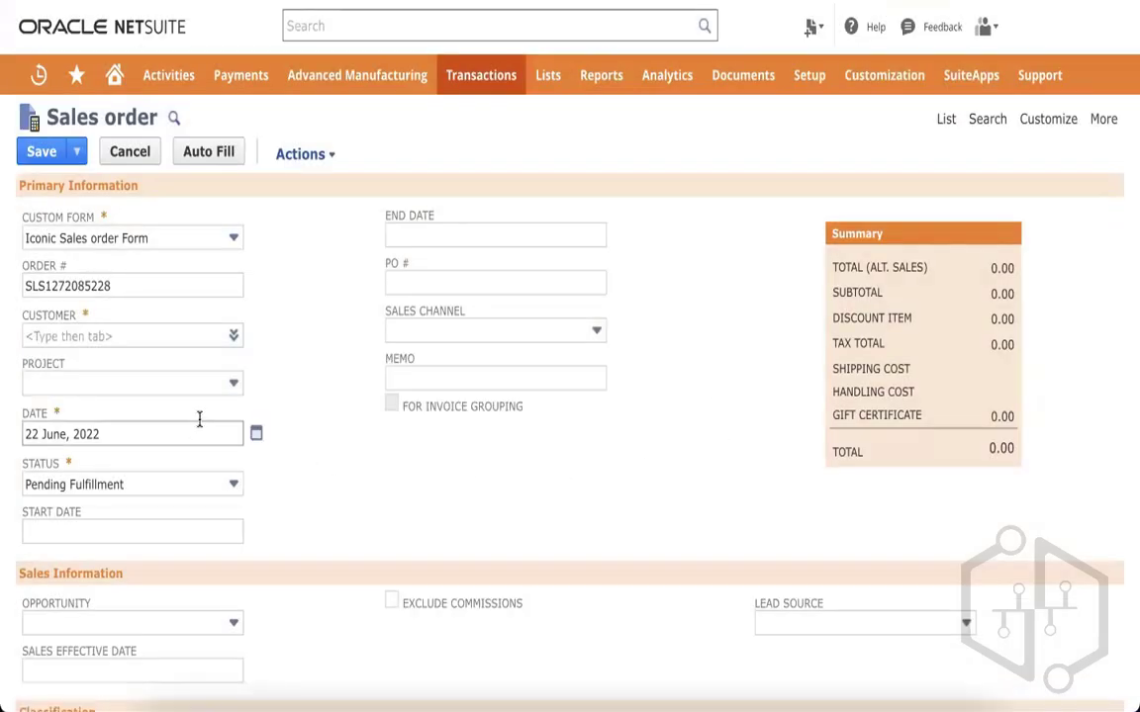
Look through the whole sales order form, from its primary information down to the full row of subtabs.
scroll(227, 396, "down", 1)
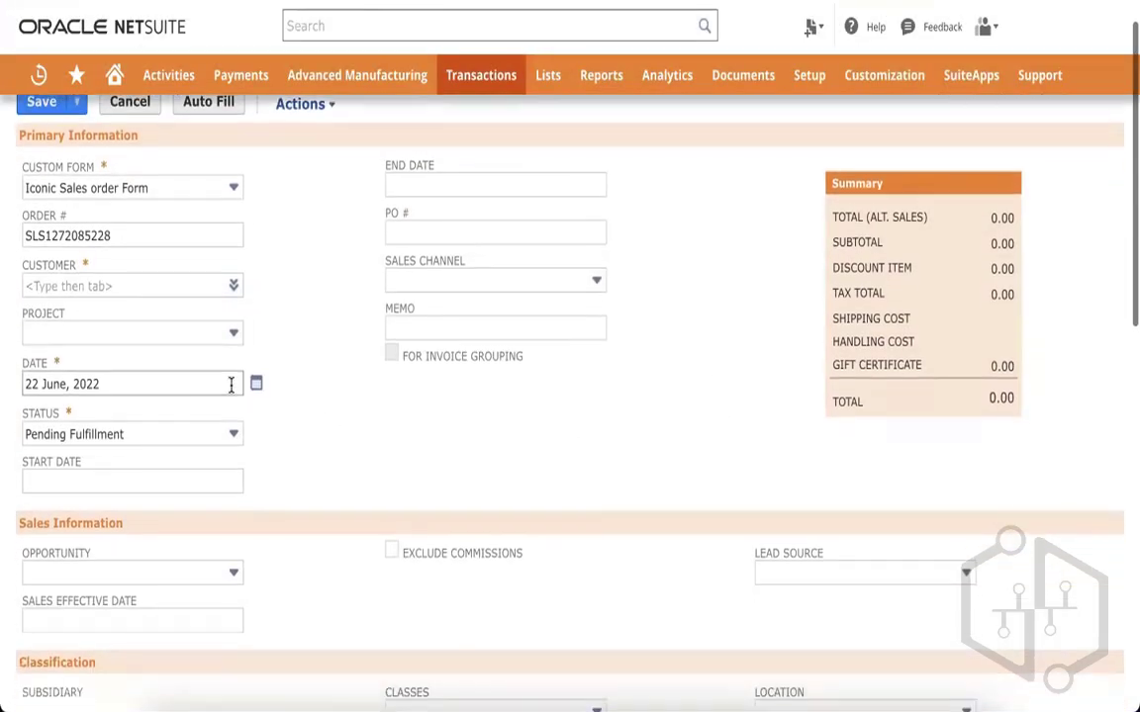
scroll(370, 425, "down", 4)
scroll(375, 400, "down", 3)
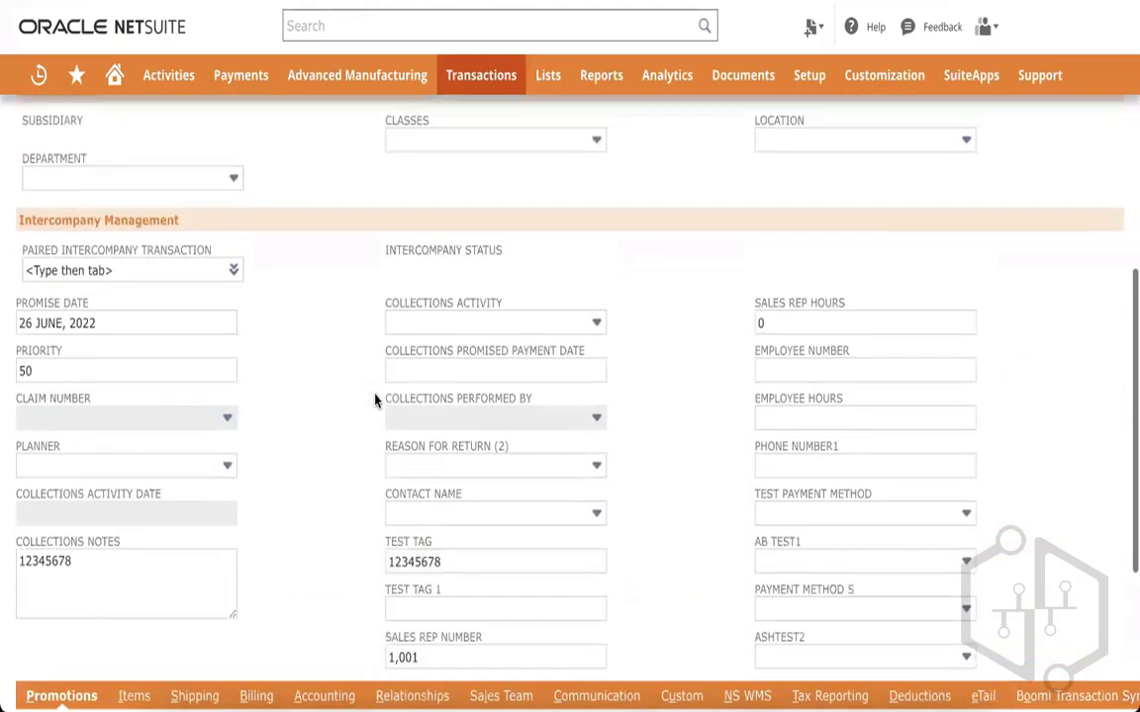
scroll(375, 400, "down", 3)
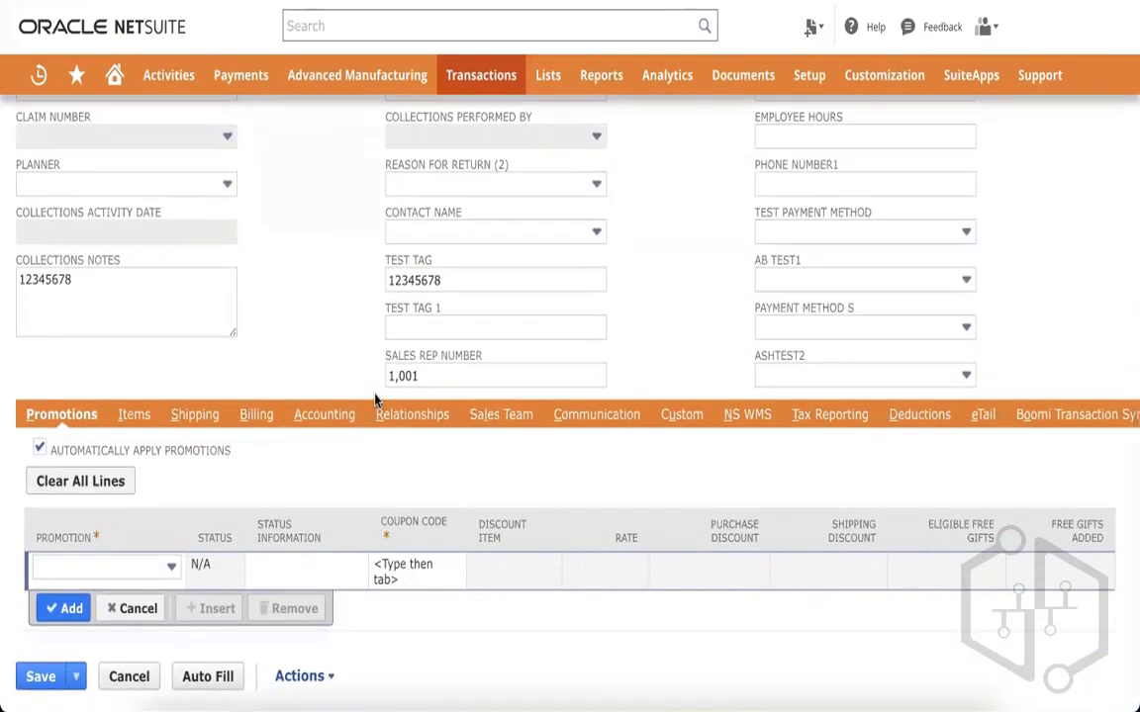
scroll(714, 451, "up", 10)
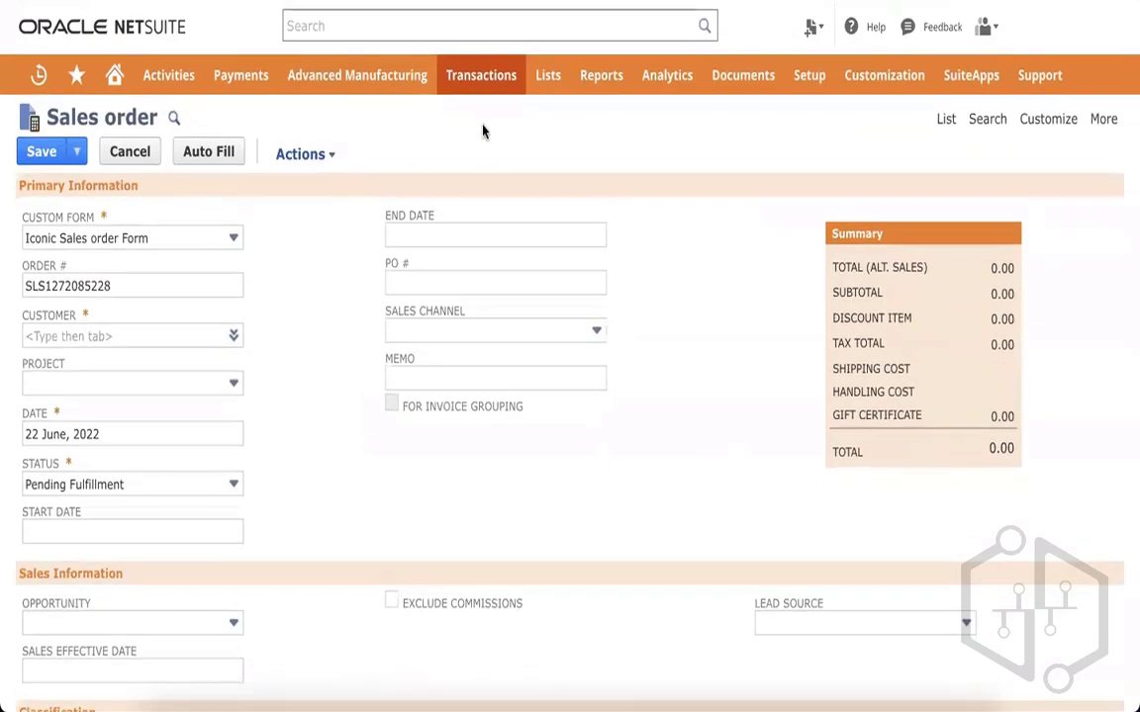
scroll(434, 306, "down", 10)
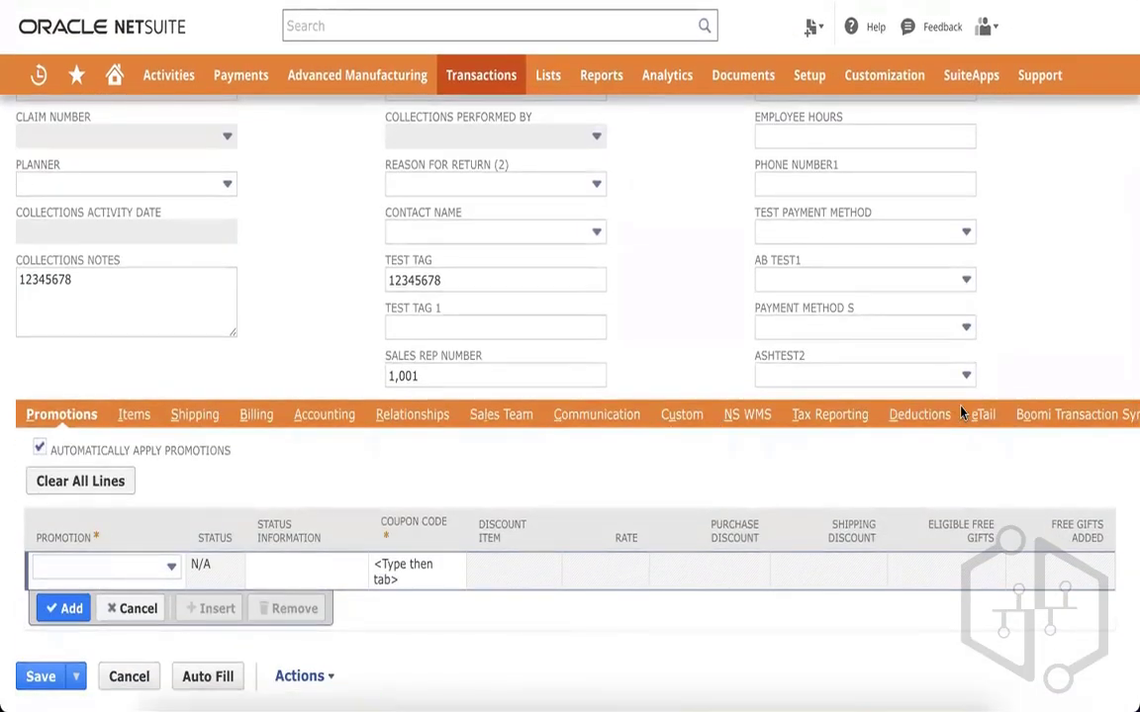
scroll(791, 436, "right", 10)
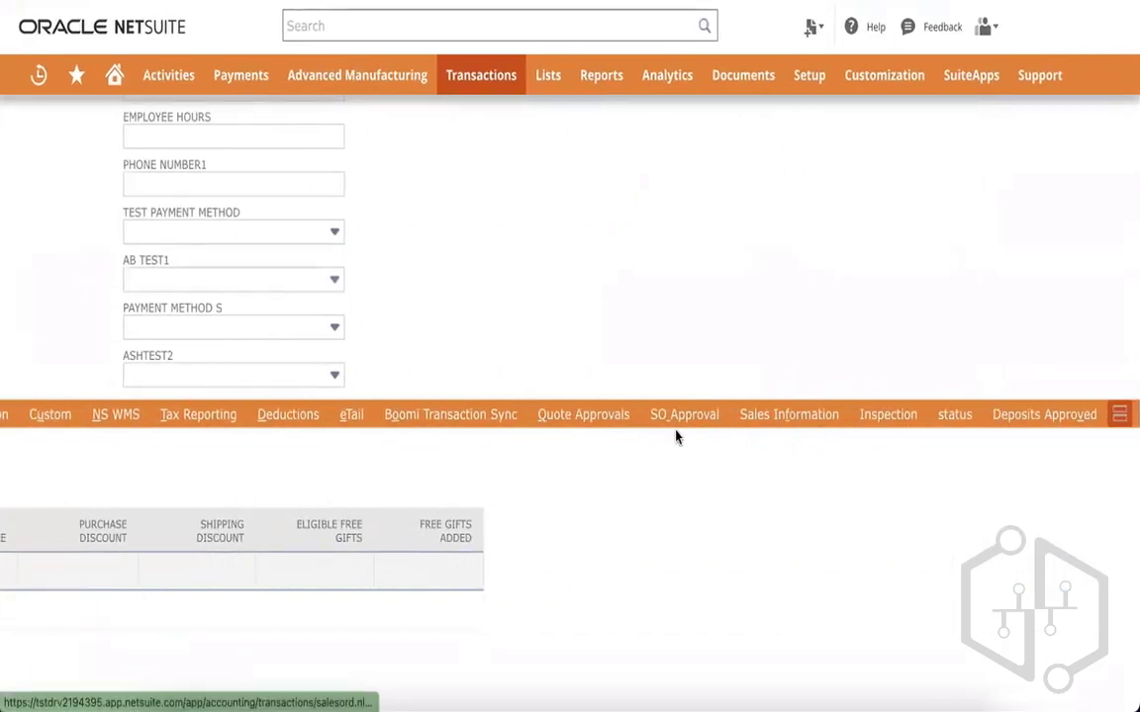
scroll(659, 445, "left", 1)
scroll(659, 445, "left", 9)
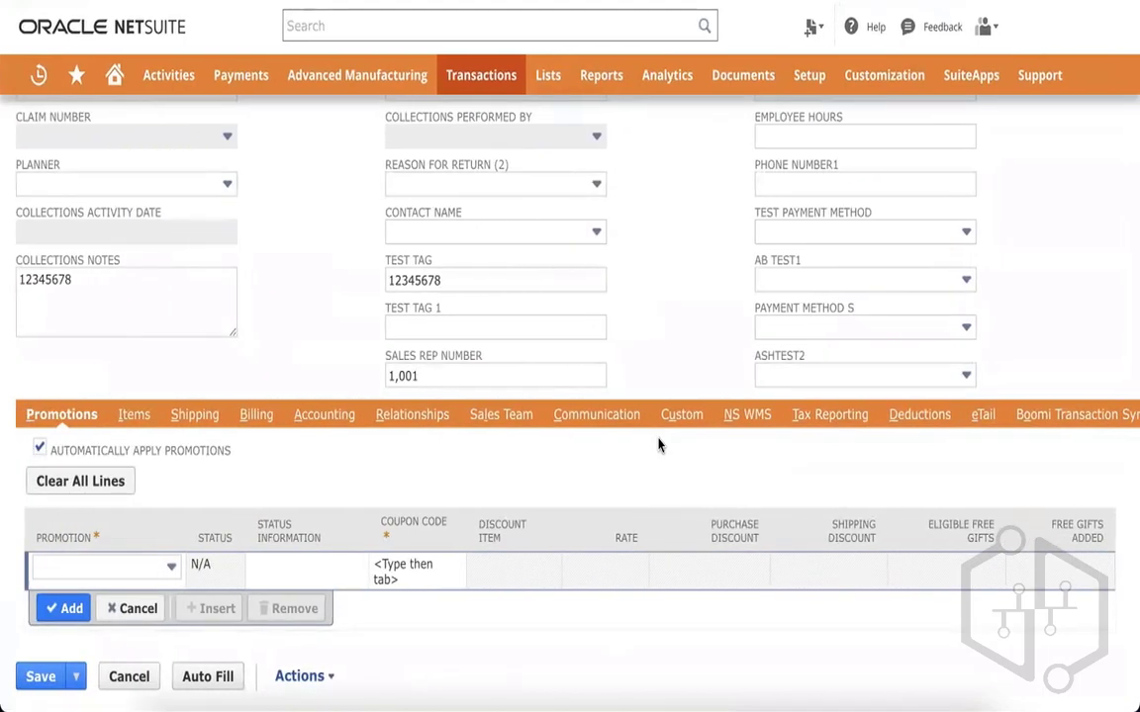
Examine the sales order's Custom, Sales Information, Inspection and status subtabs.
scroll(541, 451, "right", 3)
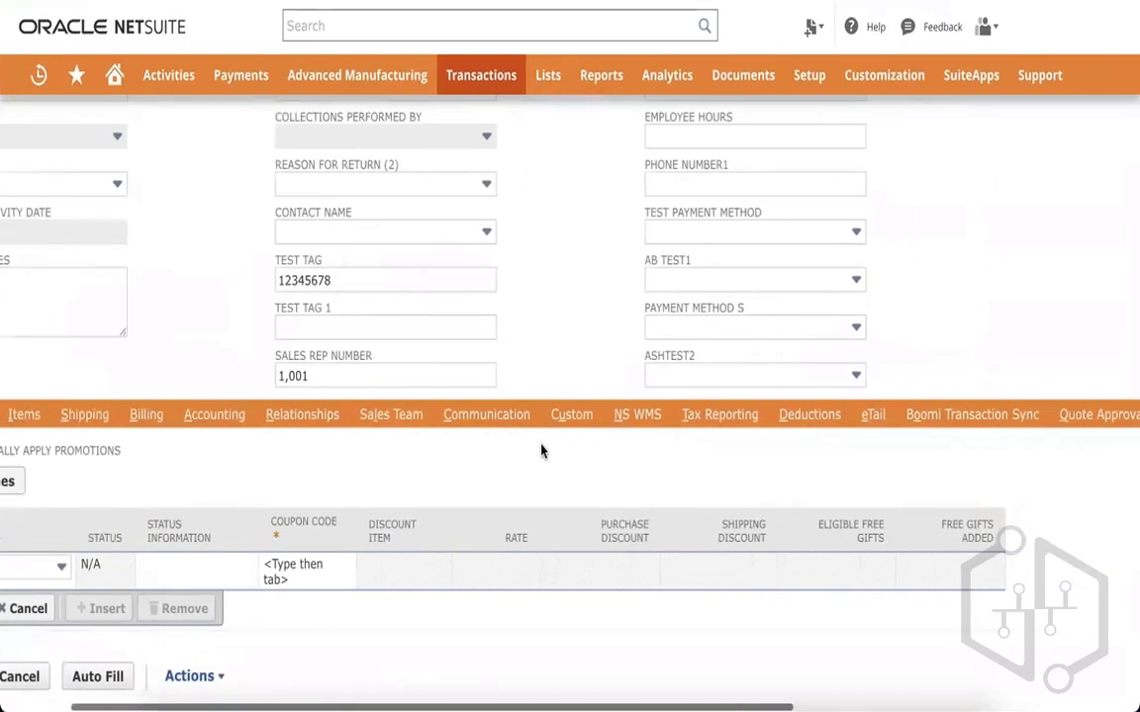
left_click(544, 414)
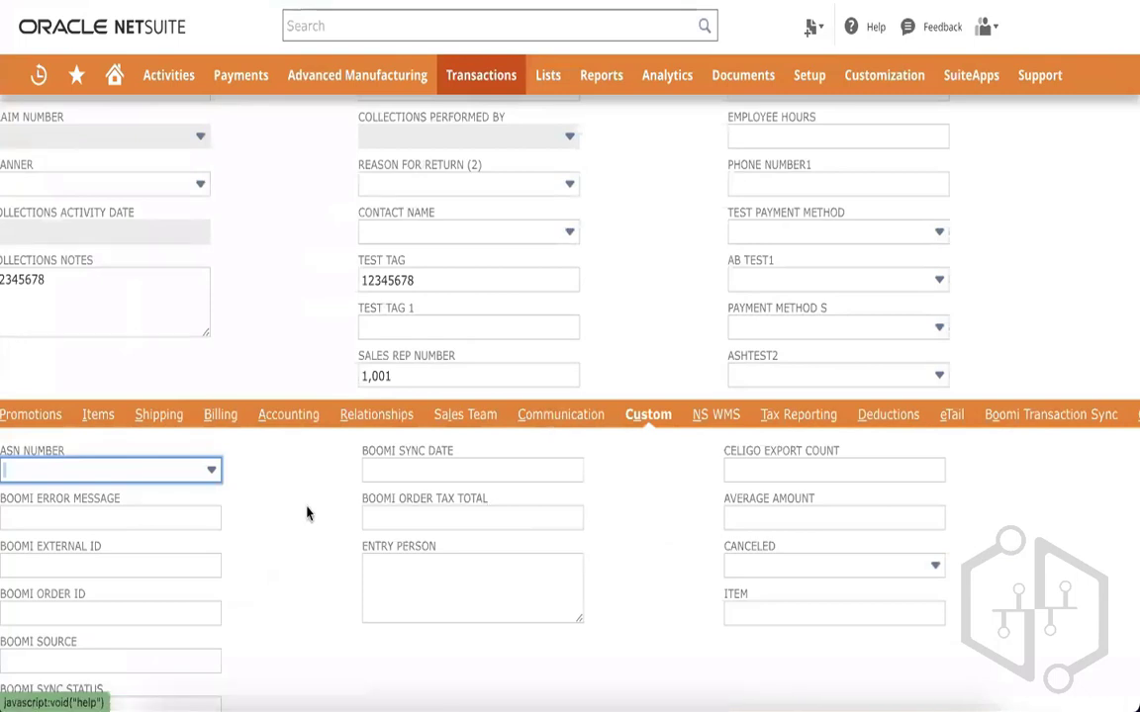
scroll(307, 513, "right", 3)
scroll(306, 513, "right", 5)
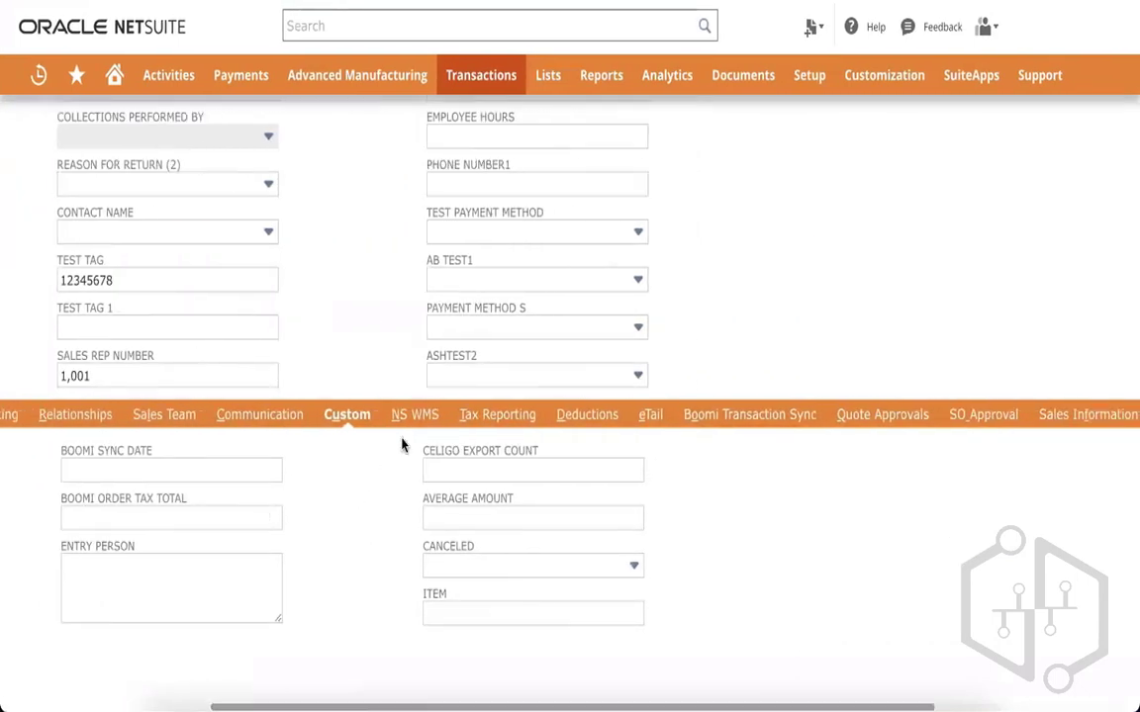
scroll(630, 441, "right", 7)
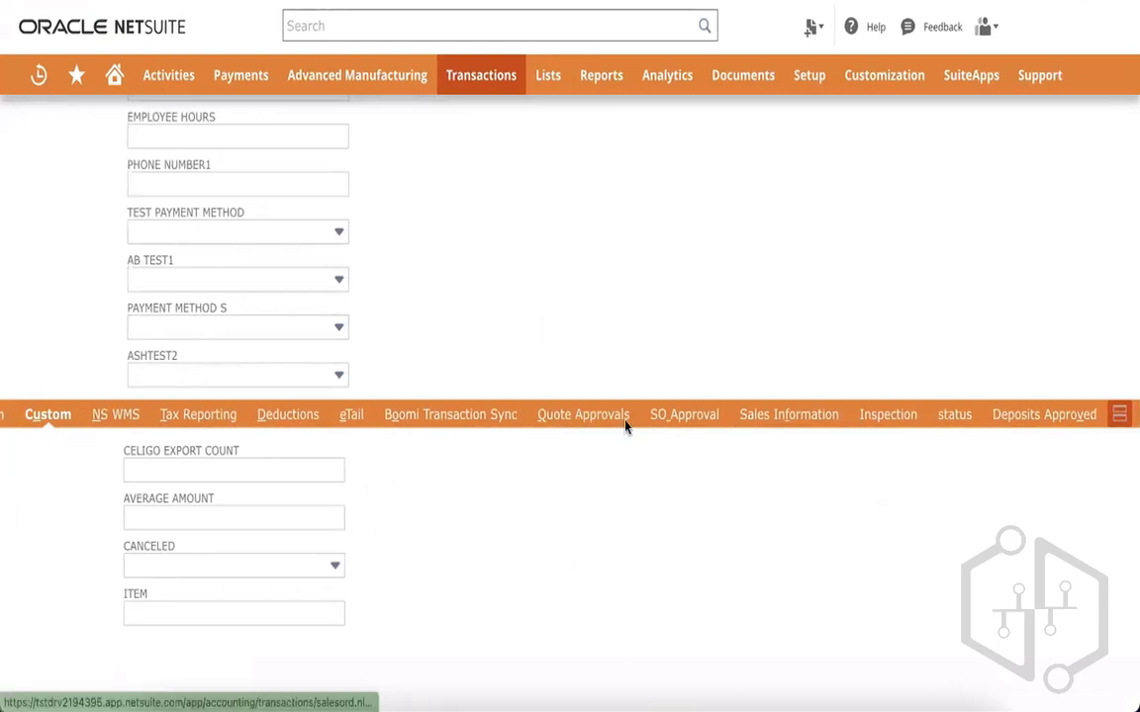
left_click(801, 415)
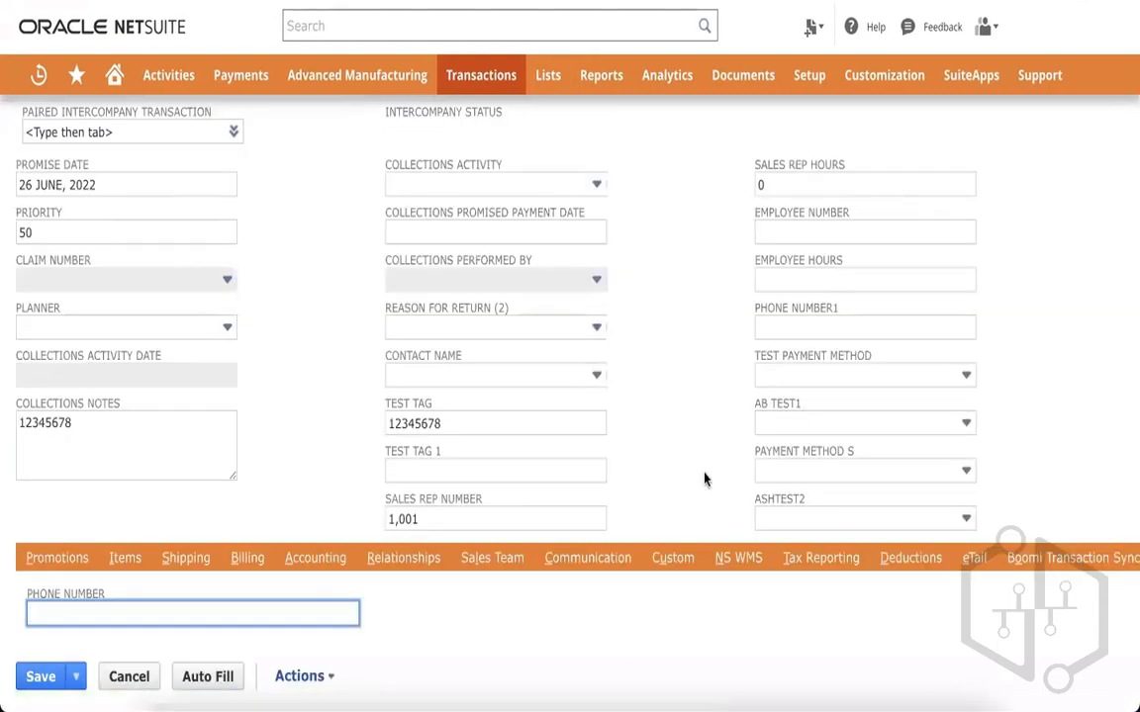
scroll(704, 479, "right", 7)
scroll(705, 479, "right", 5)
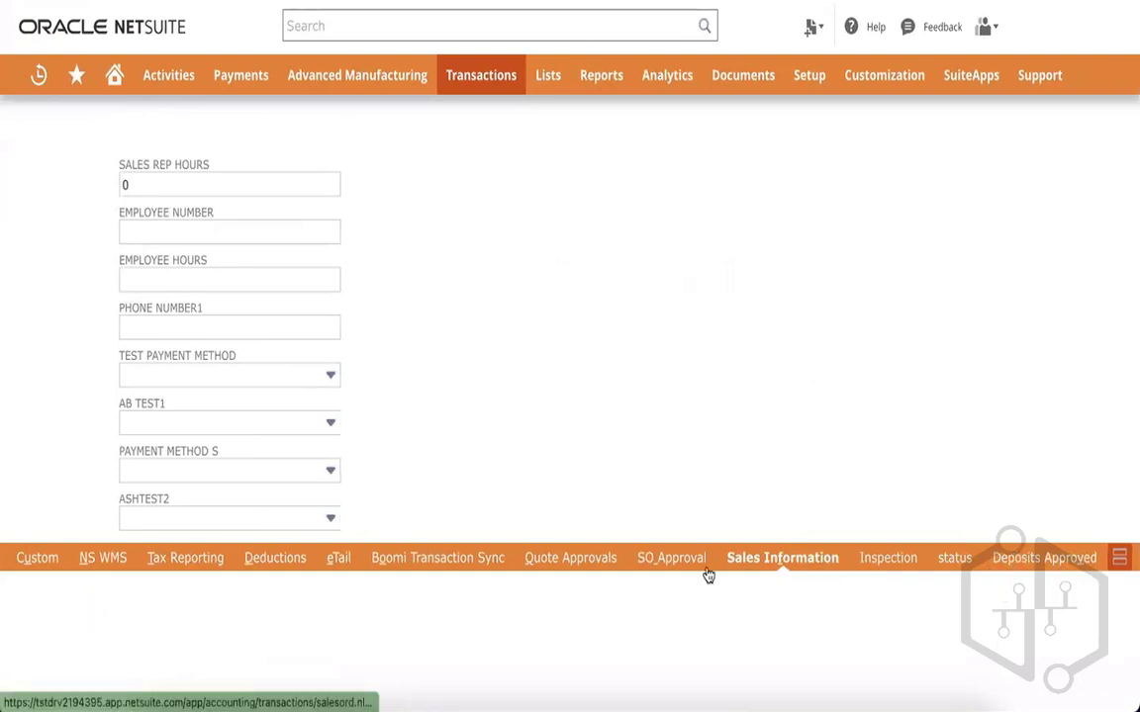
left_click(887, 562)
scroll(707, 541, "right", 8)
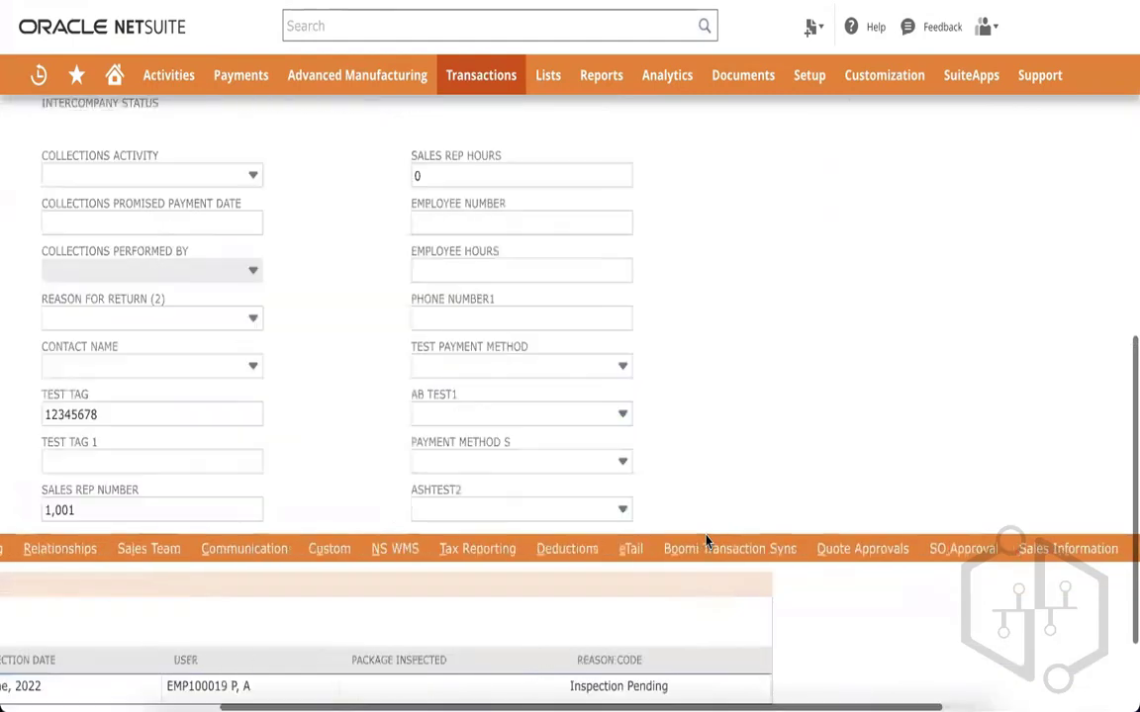
left_click(965, 556)
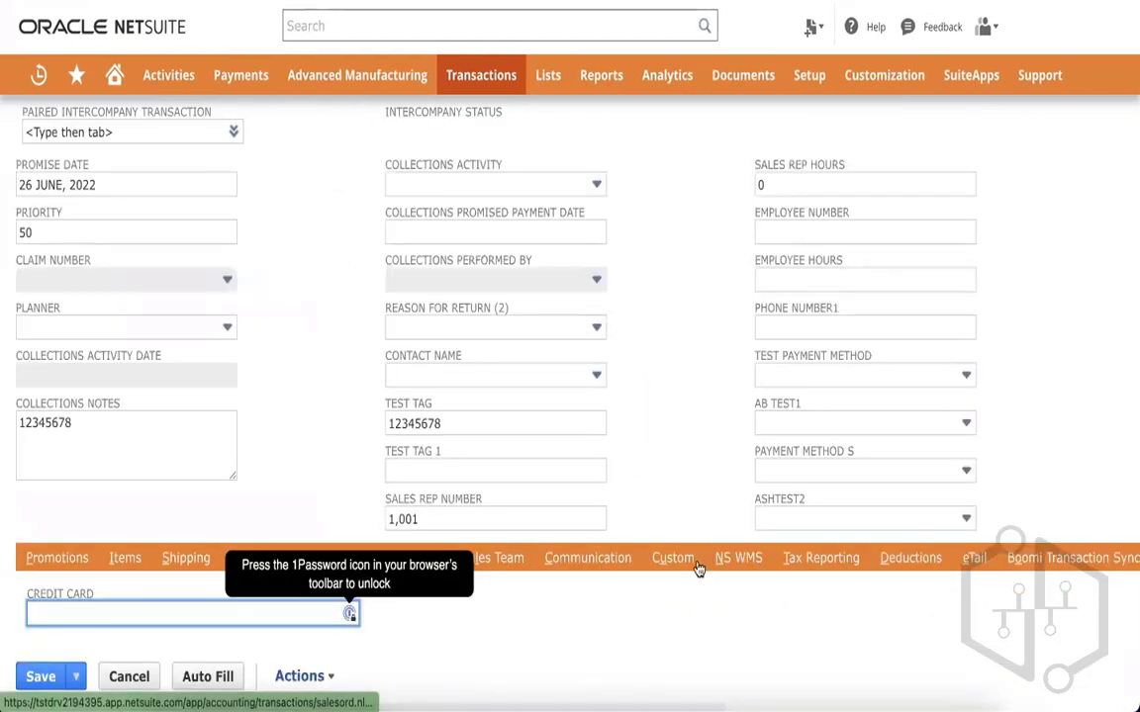
scroll(962, 580, "right", 8)
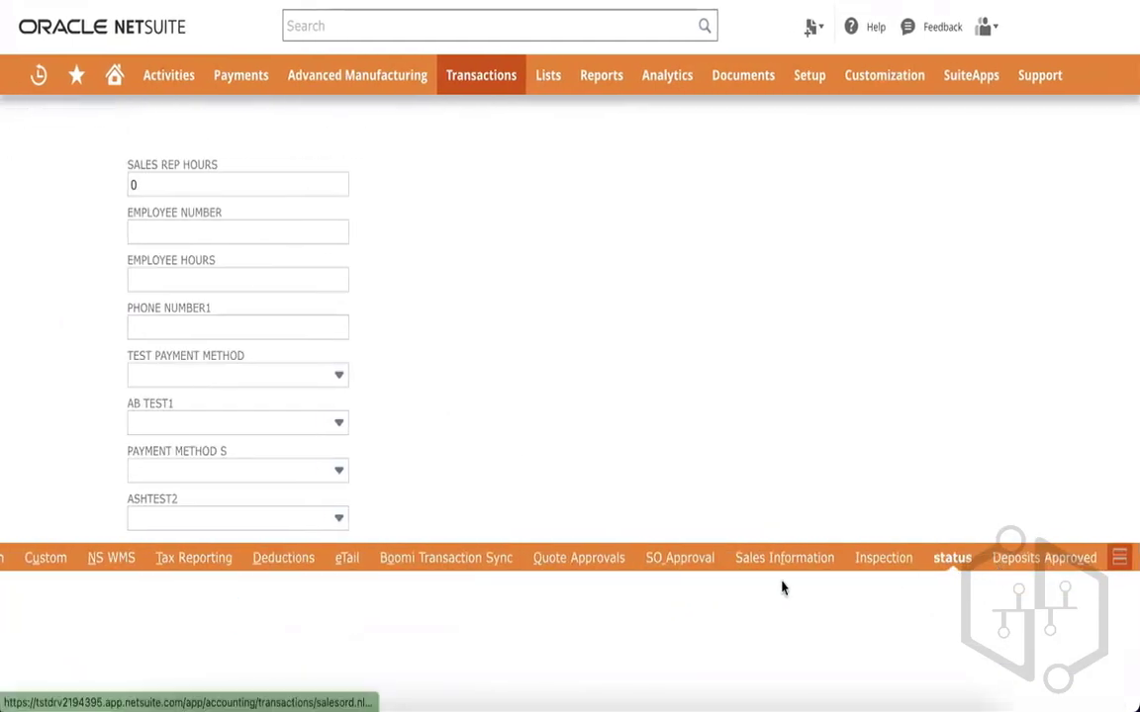
scroll(730, 601, "left", 6)
scroll(731, 600, "left", 3)
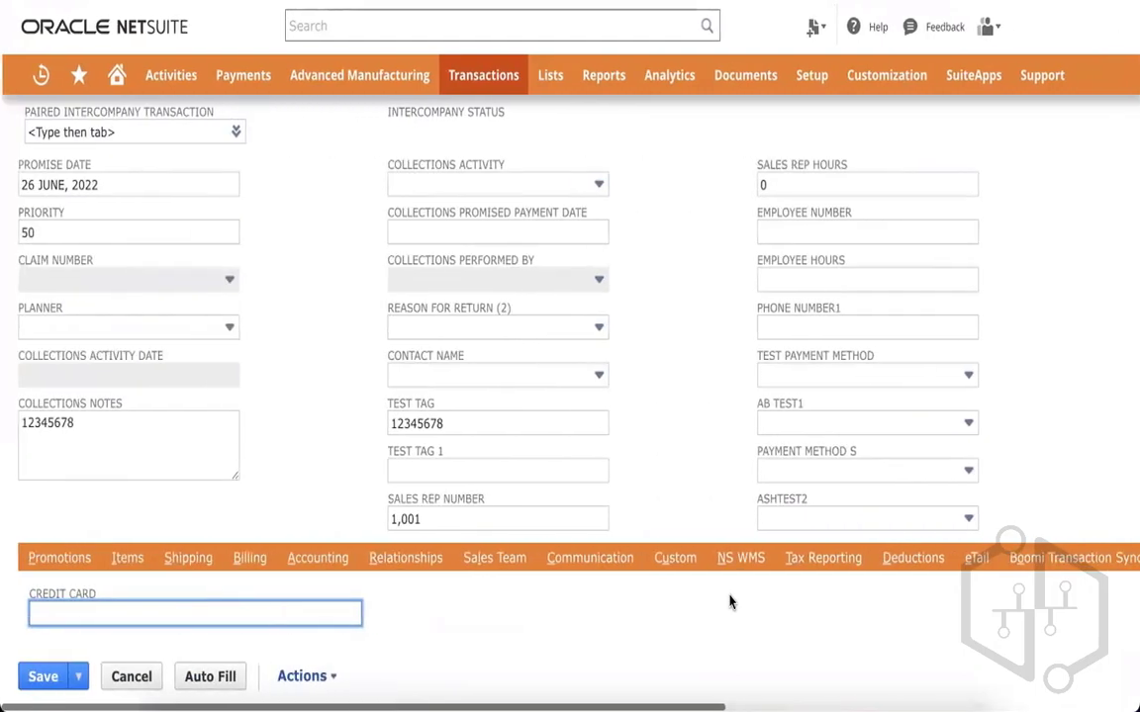
Search the sales order page for "system" and check the Promotions subtab.
key("ctrl+f")
type("system")
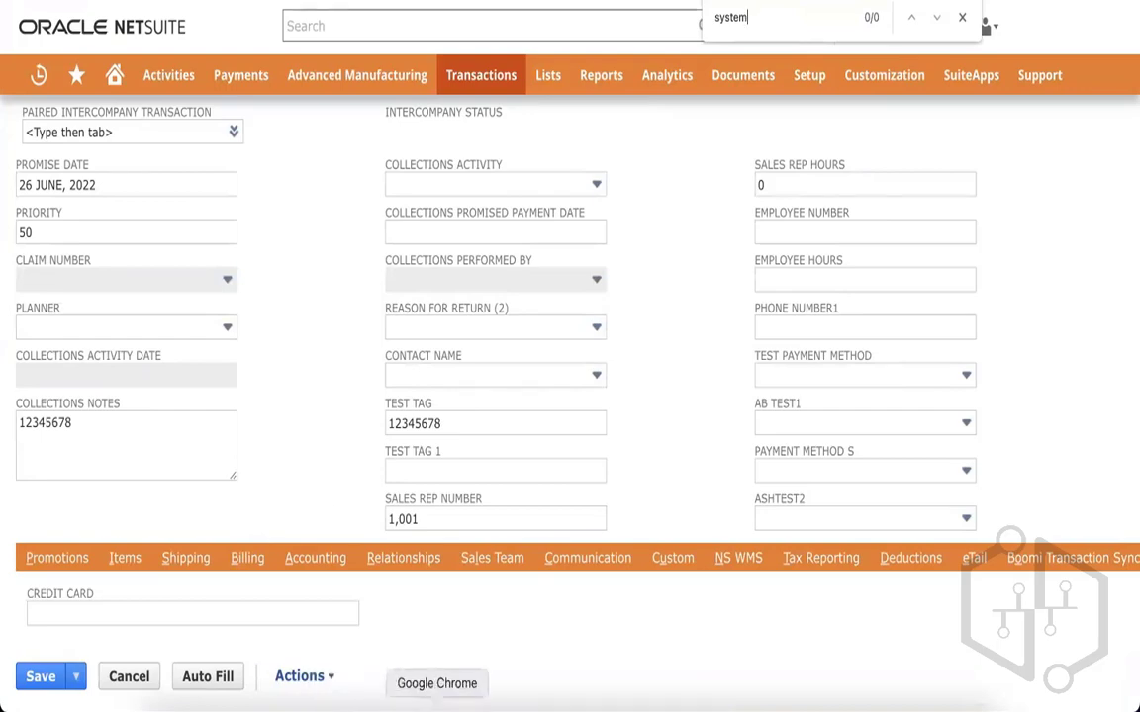
scroll(655, 600, "right", 10)
scroll(656, 599, "left", 10)
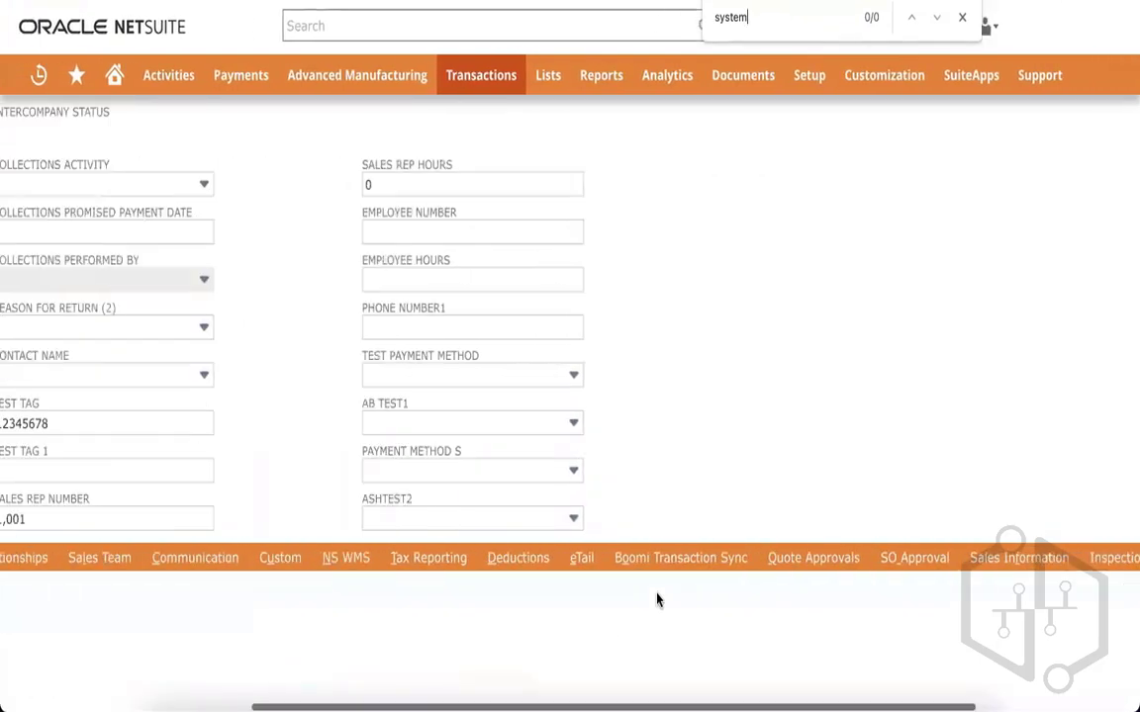
left_click(61, 568)
scroll(415, 585, "right", 10)
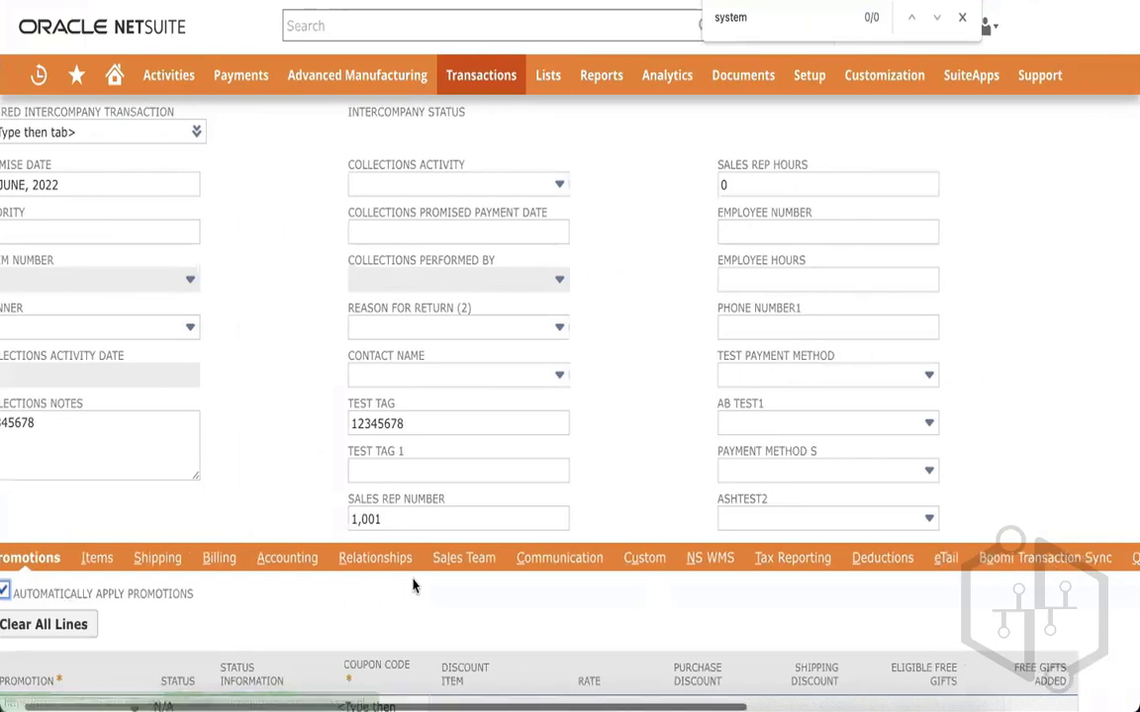
Check the sales order's full row of subtabs and open the Iconic Sales order Form for customization.
scroll(414, 585, "down", 2)
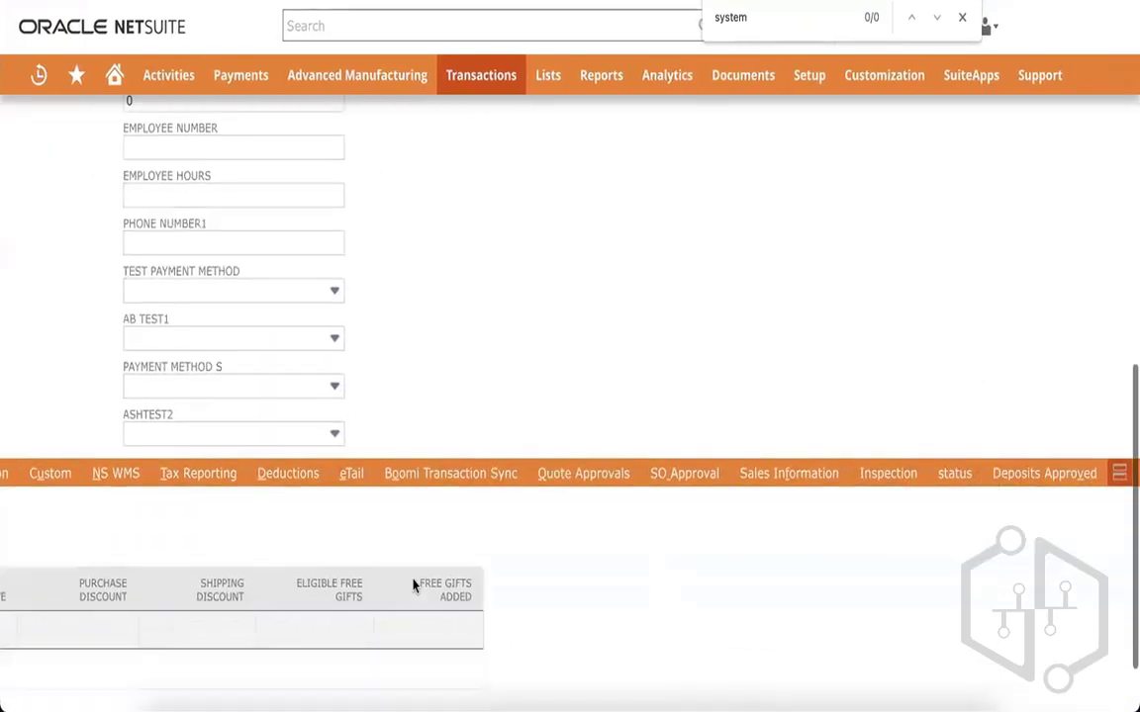
scroll(415, 585, "left", 10)
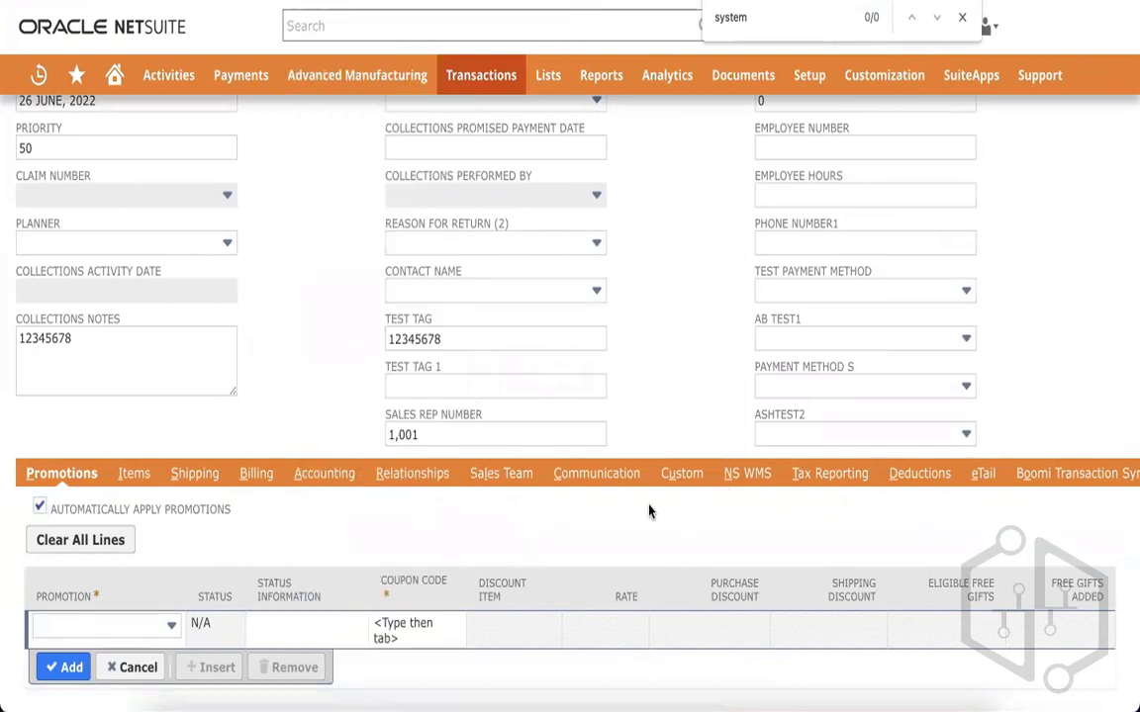
scroll(642, 509, "right", 2)
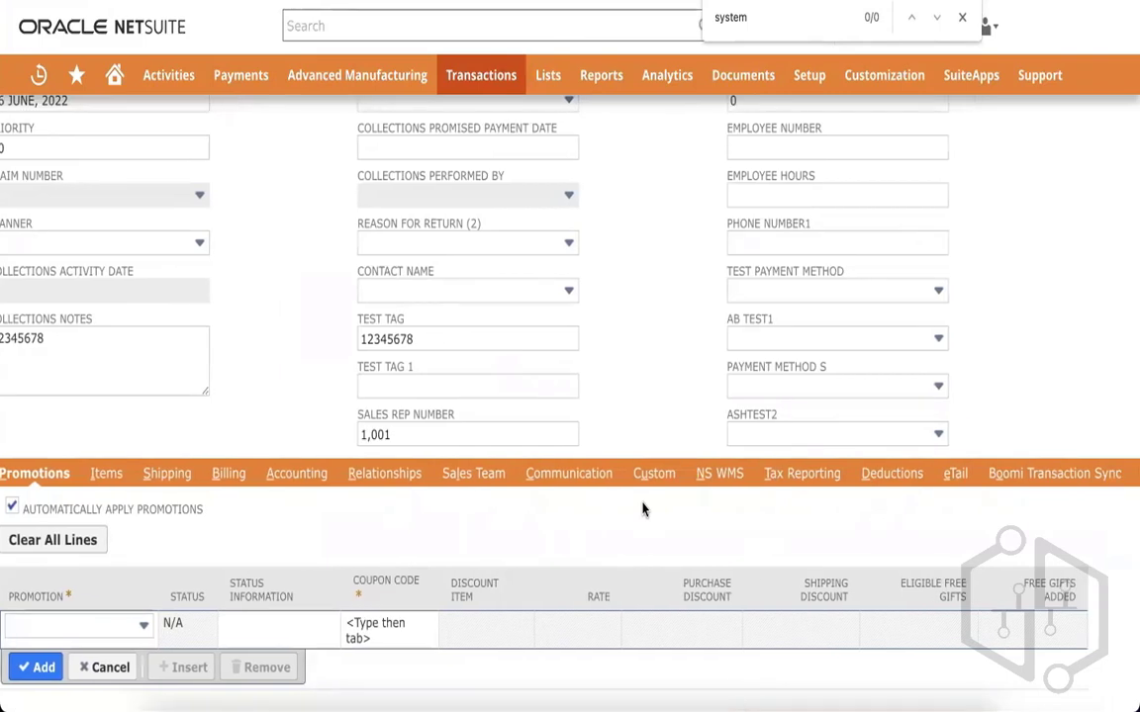
scroll(642, 510, "right", 8)
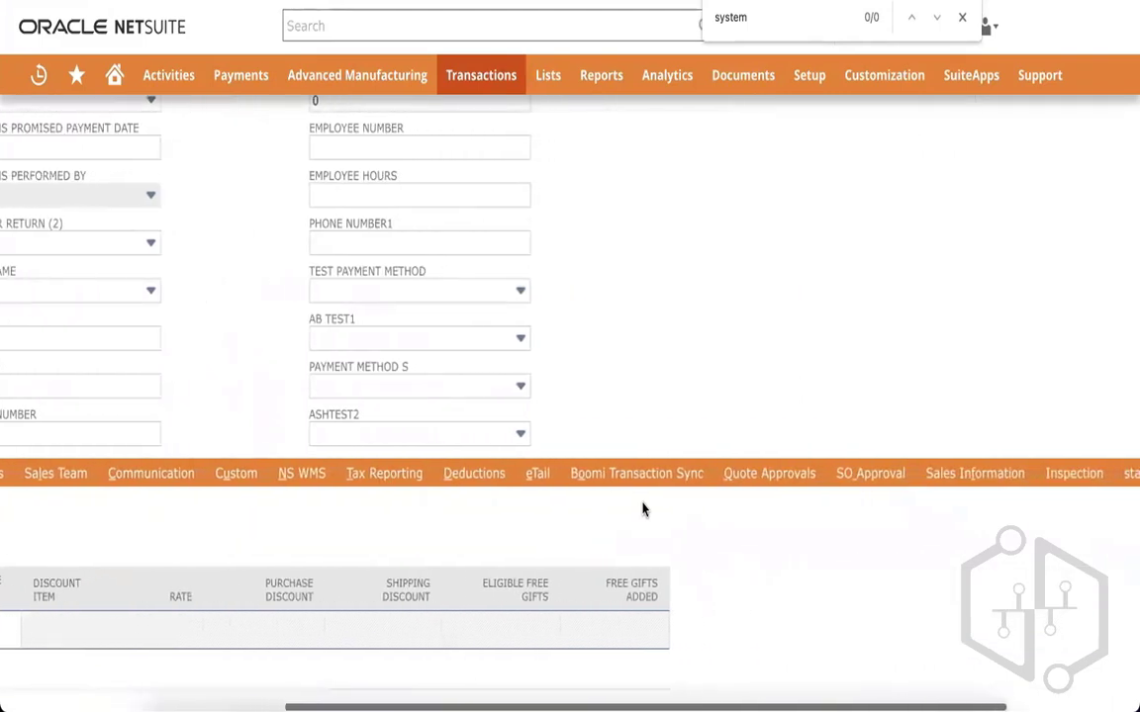
scroll(642, 510, "right", 4)
scroll(643, 508, "up", 10)
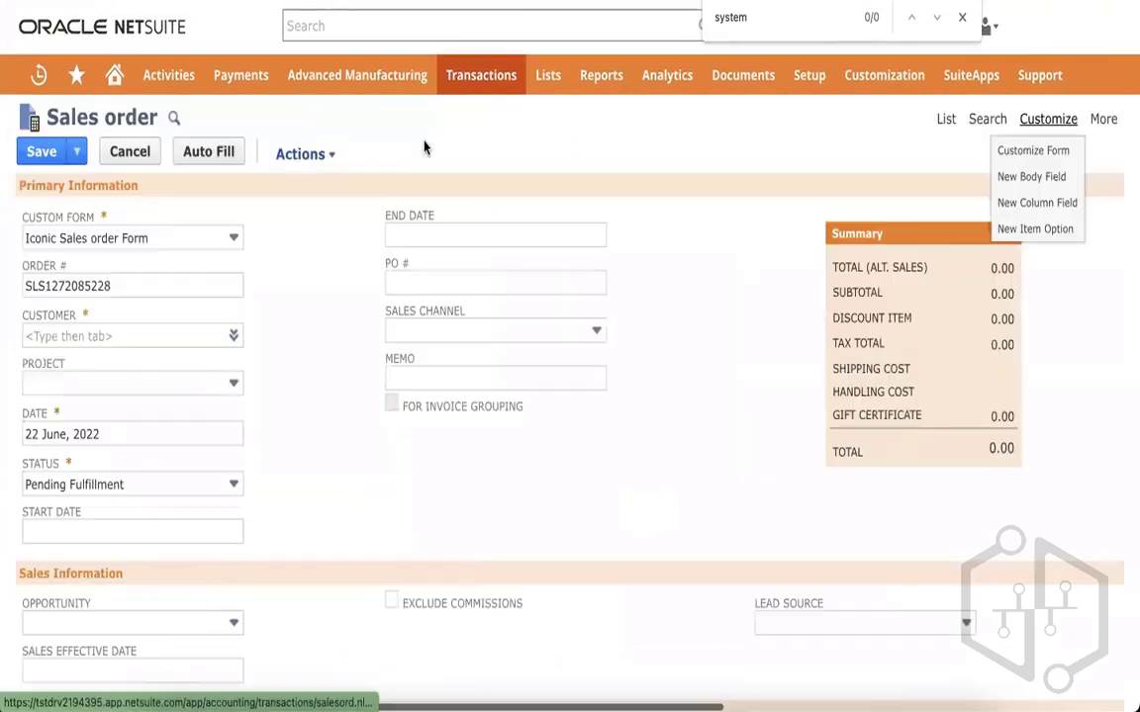
mouse_move(1043, 120)
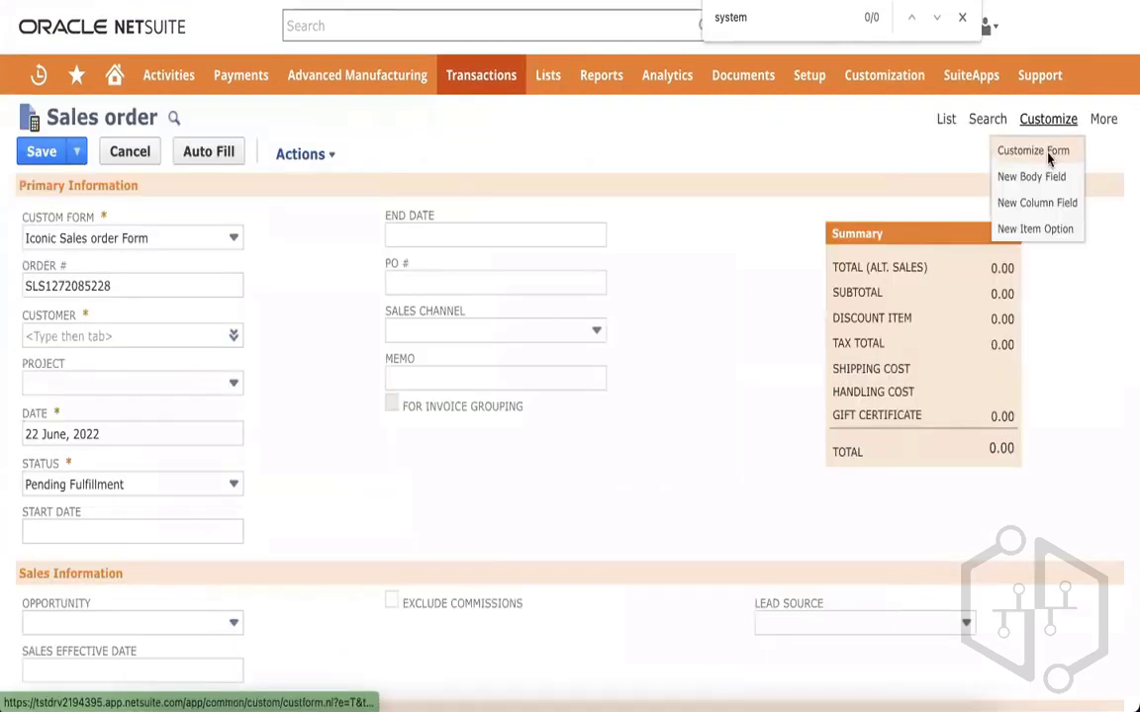
left_click(1049, 149)
Switch to the Test flow workflow, open it for editing and review its basic information.
left_click(596, 257)
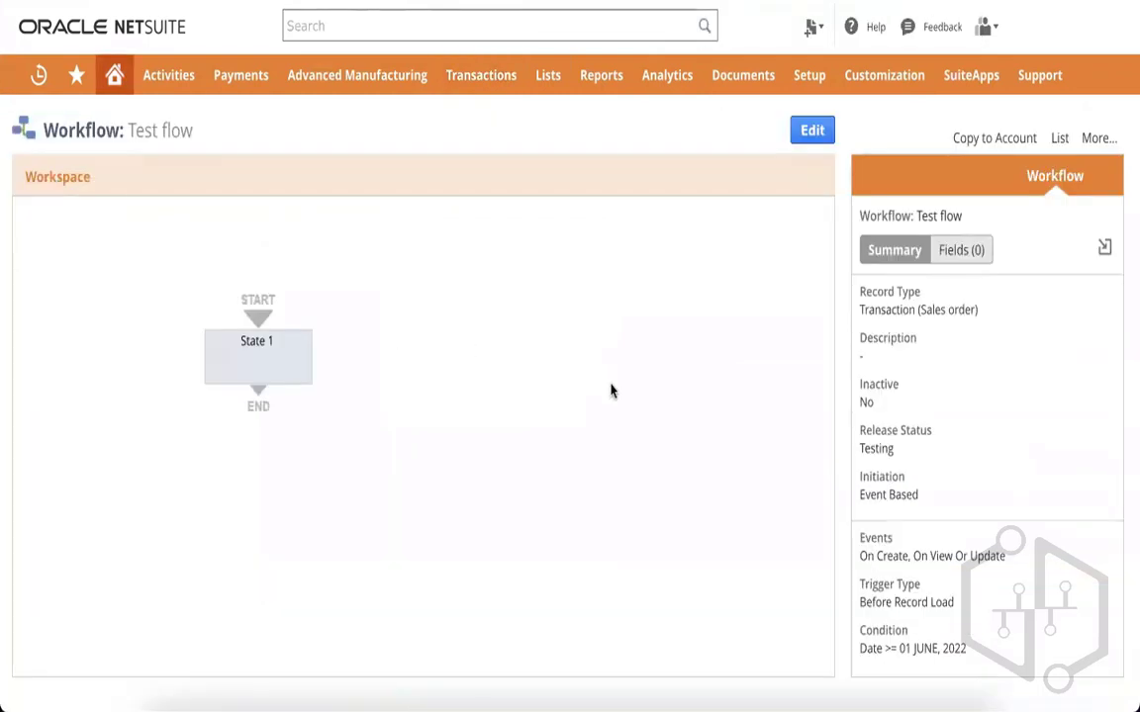
left_click(812, 129)
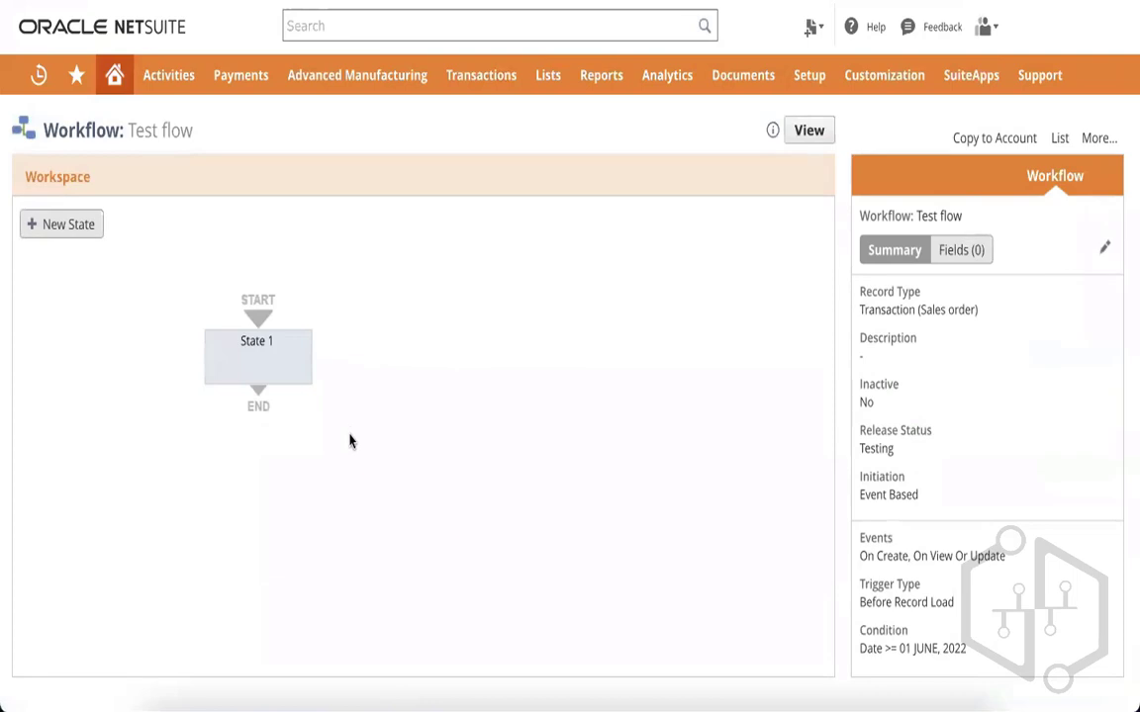
left_click(1103, 253)
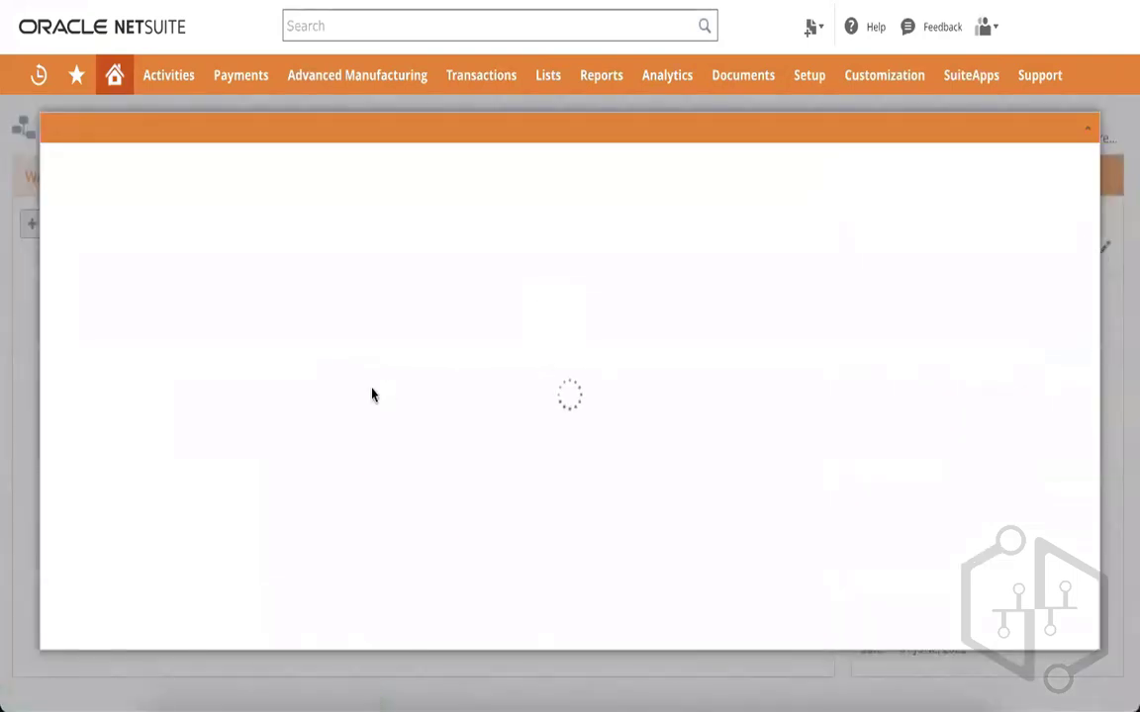
scroll(373, 396, "down", 3)
scroll(373, 396, "down", 3)
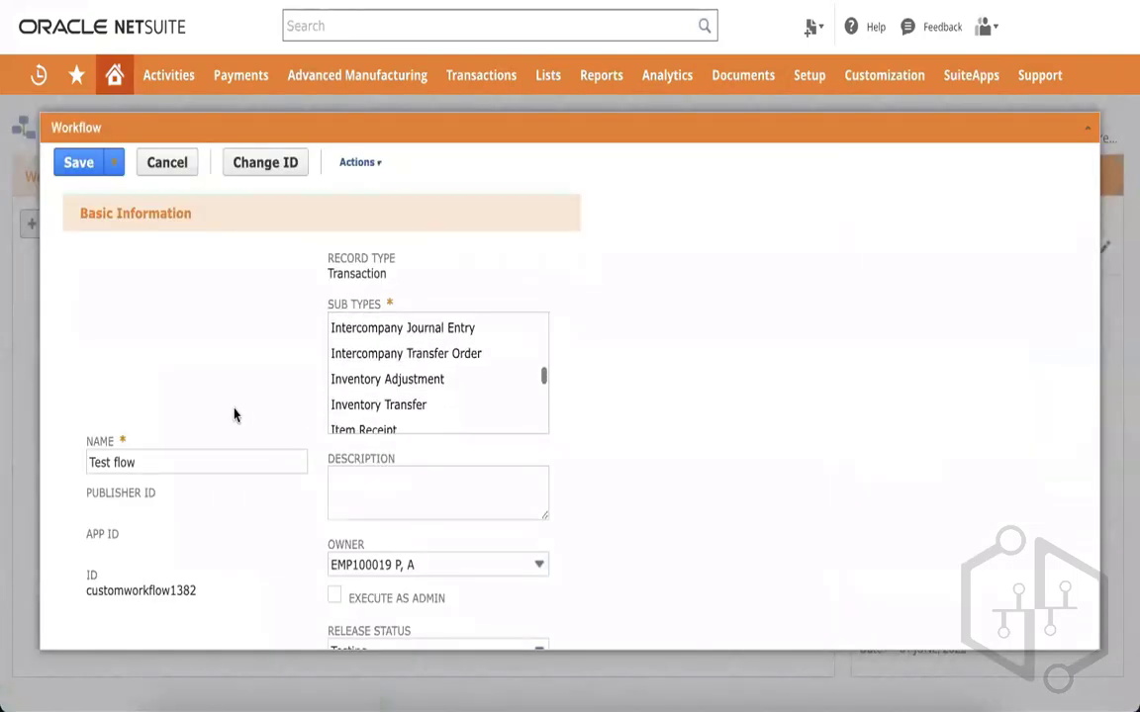
scroll(235, 412, "down", 2)
scroll(394, 307, "up", 8)
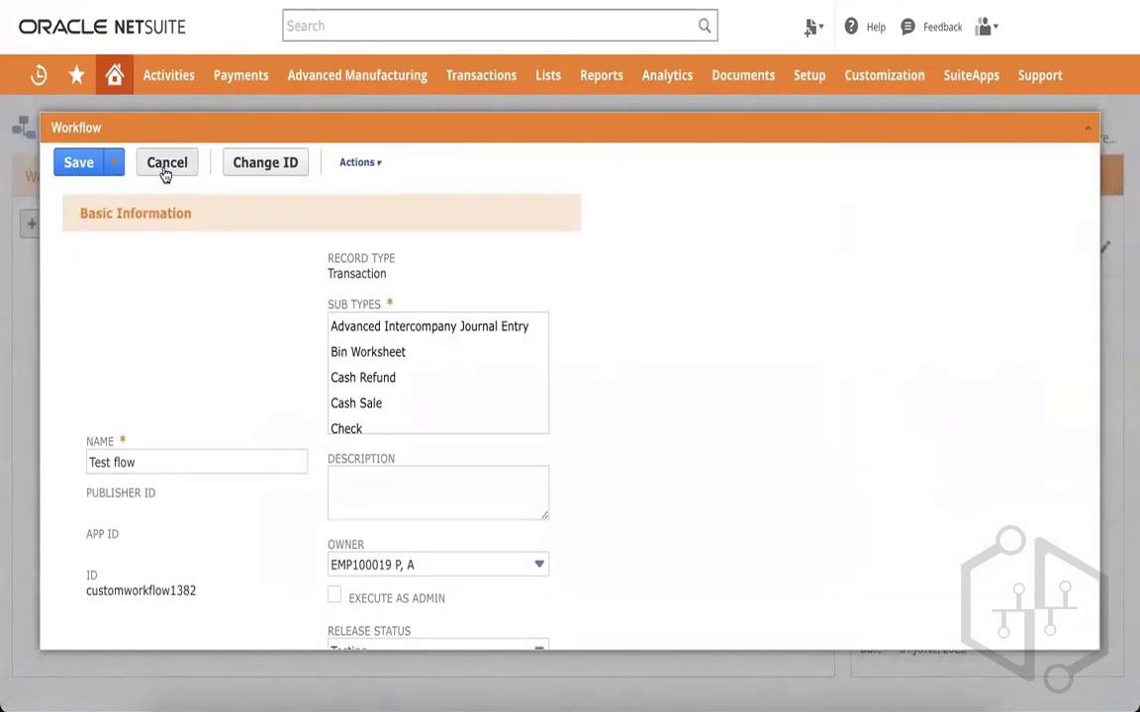
Select Sales order as the workflow's sub type and save the workflow settings.
scroll(276, 371, "down", 10)
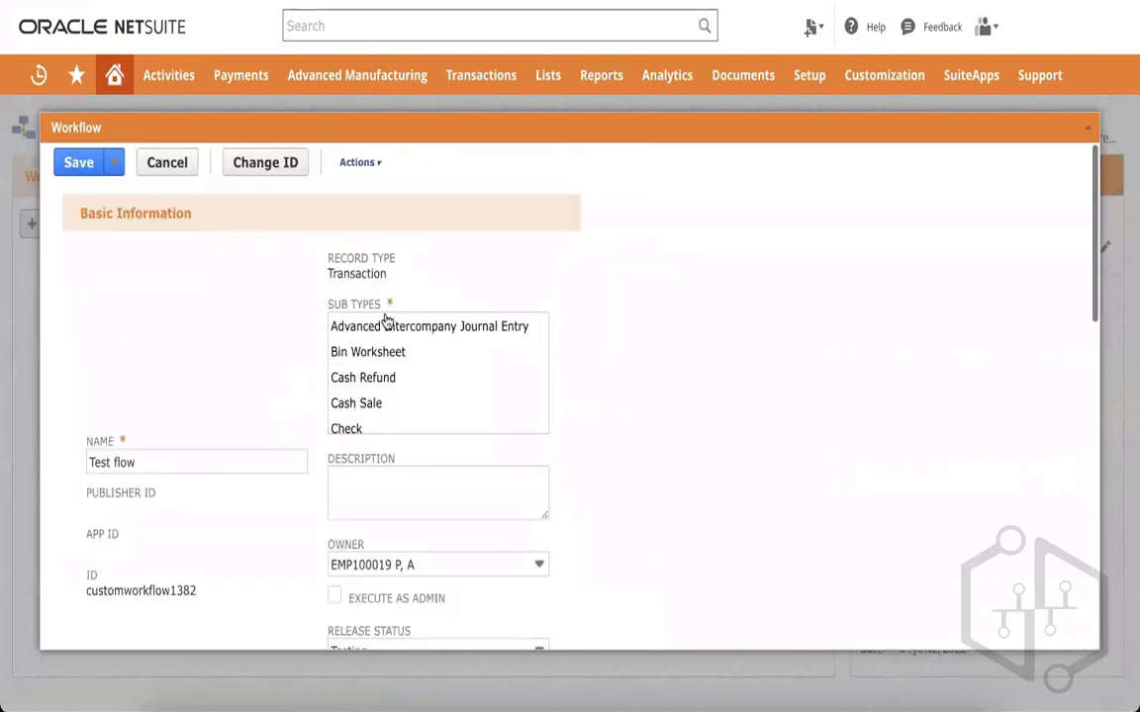
left_click(394, 353)
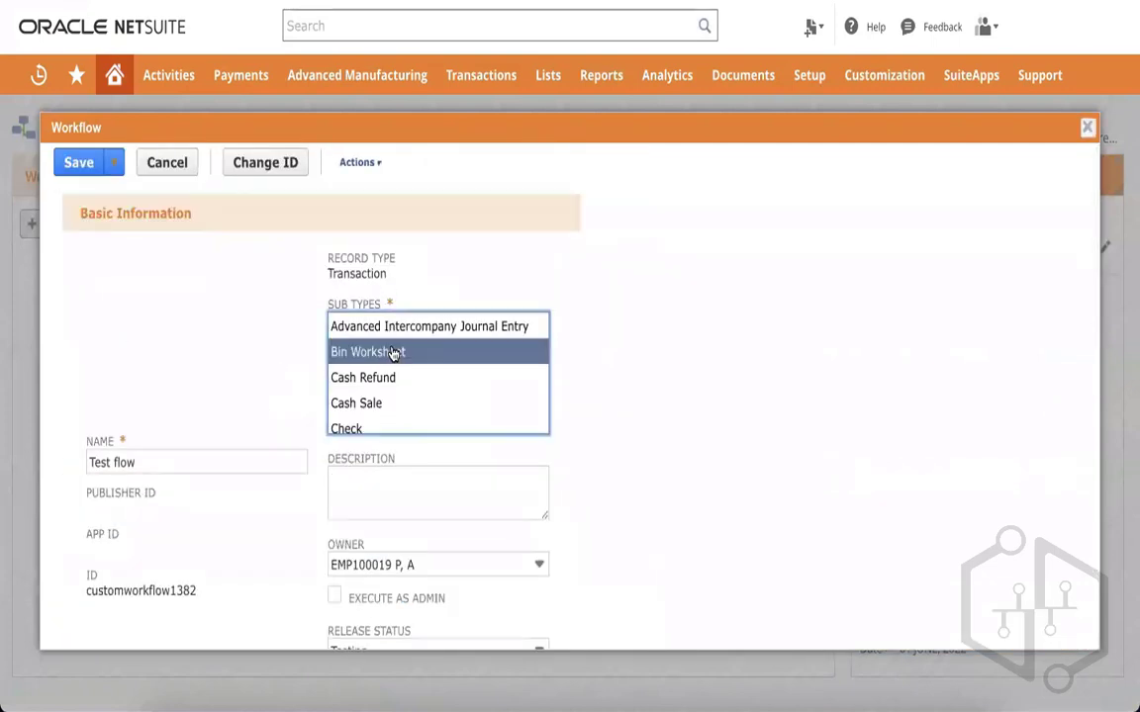
key("s")
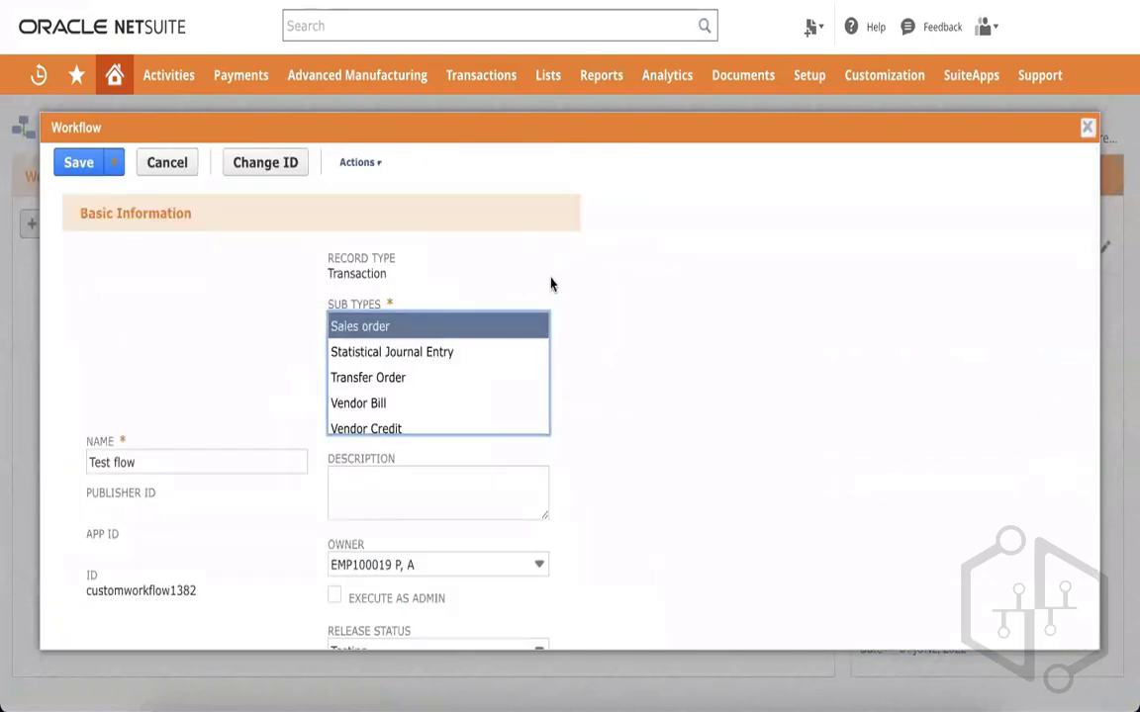
left_click(73, 170)
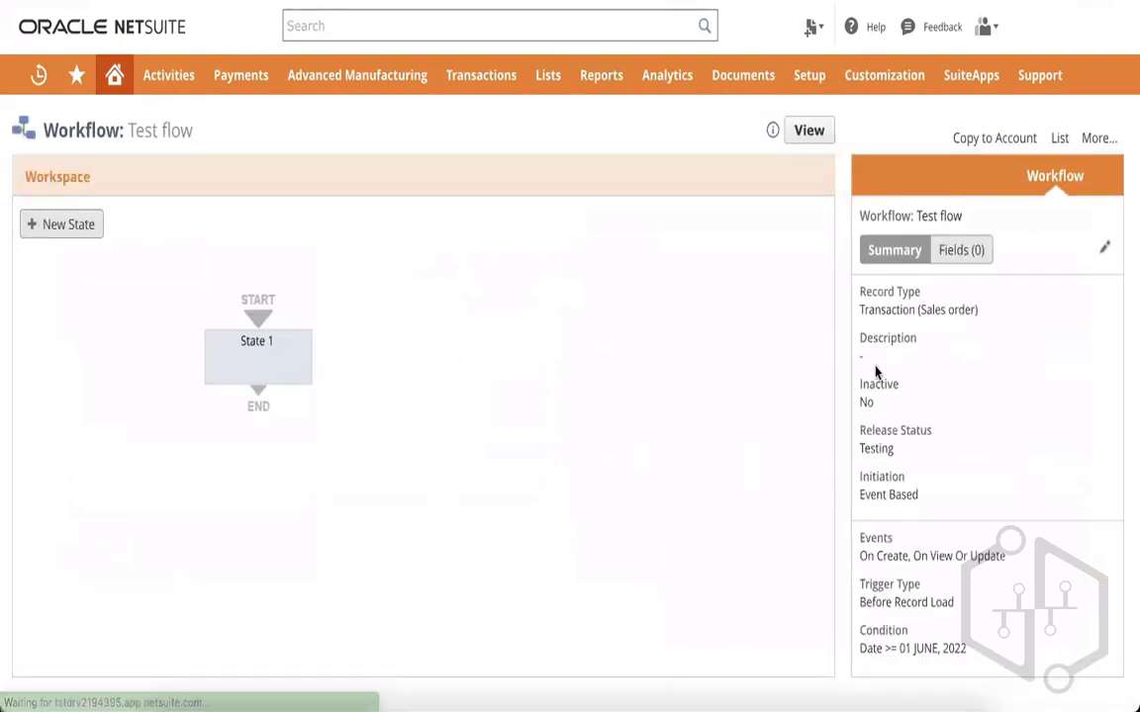
Set the workflow's release status to Released and its instance and history retention to Always, enable logging, and save.
left_click(1104, 247)
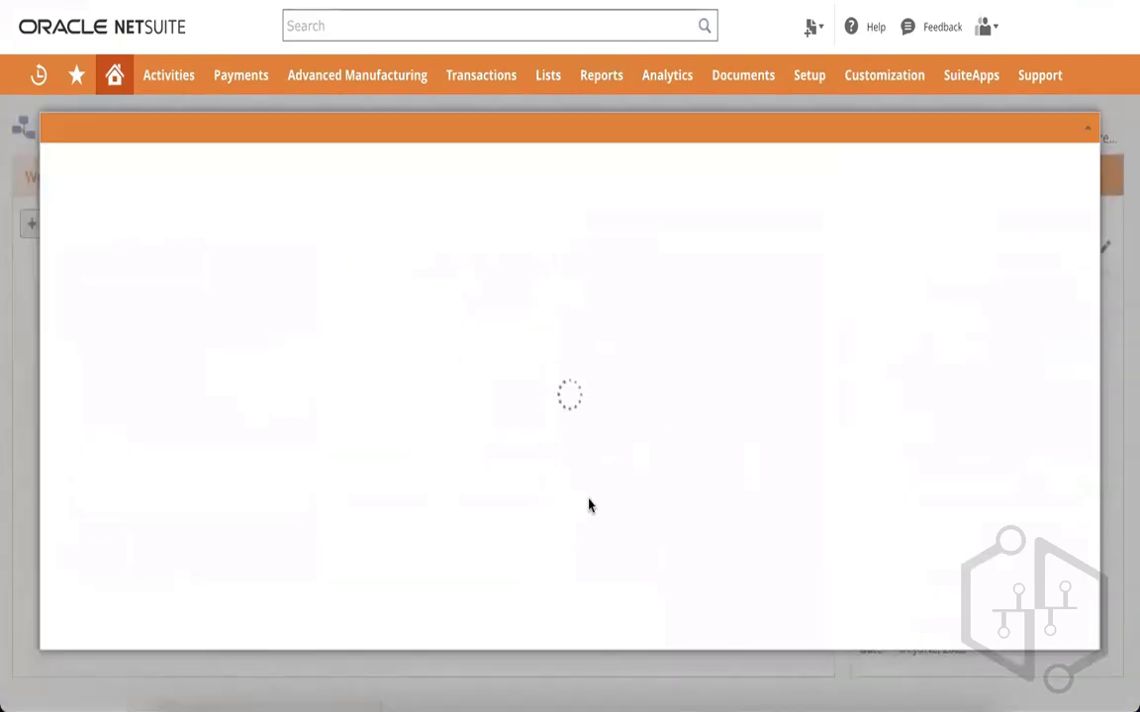
scroll(587, 503, "down", 5)
left_click(478, 441)
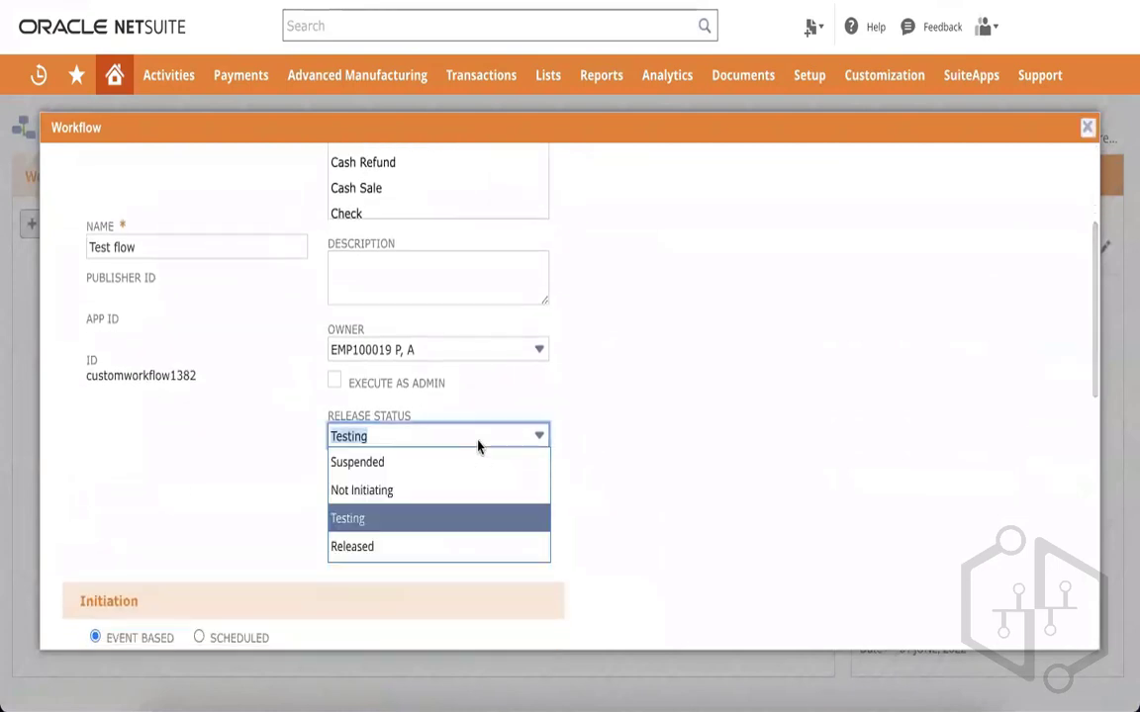
left_click(382, 547)
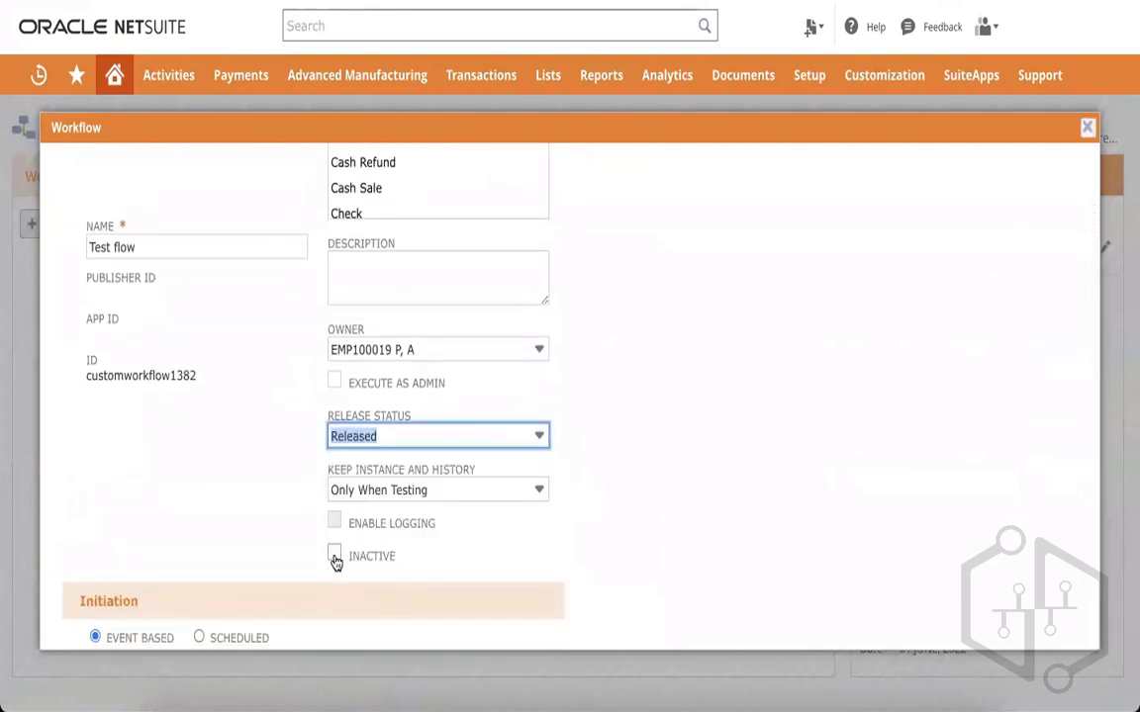
left_click(406, 491)
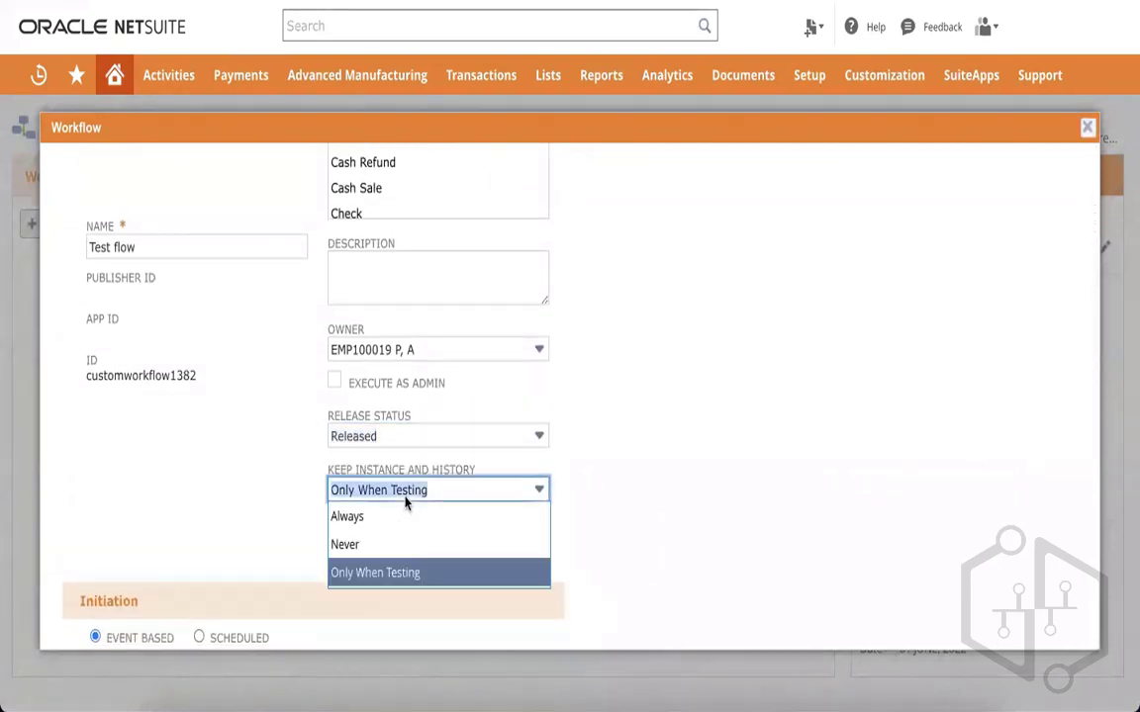
left_click(348, 516)
left_click(335, 522)
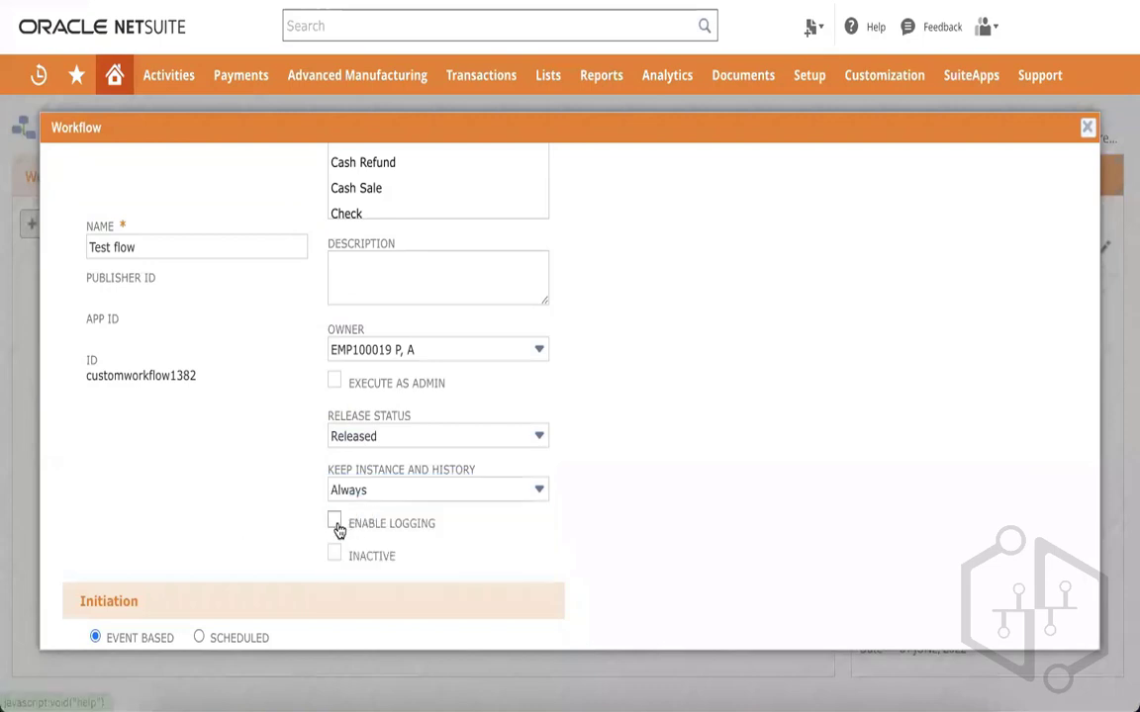
scroll(210, 478, "up", 3)
left_click(79, 163)
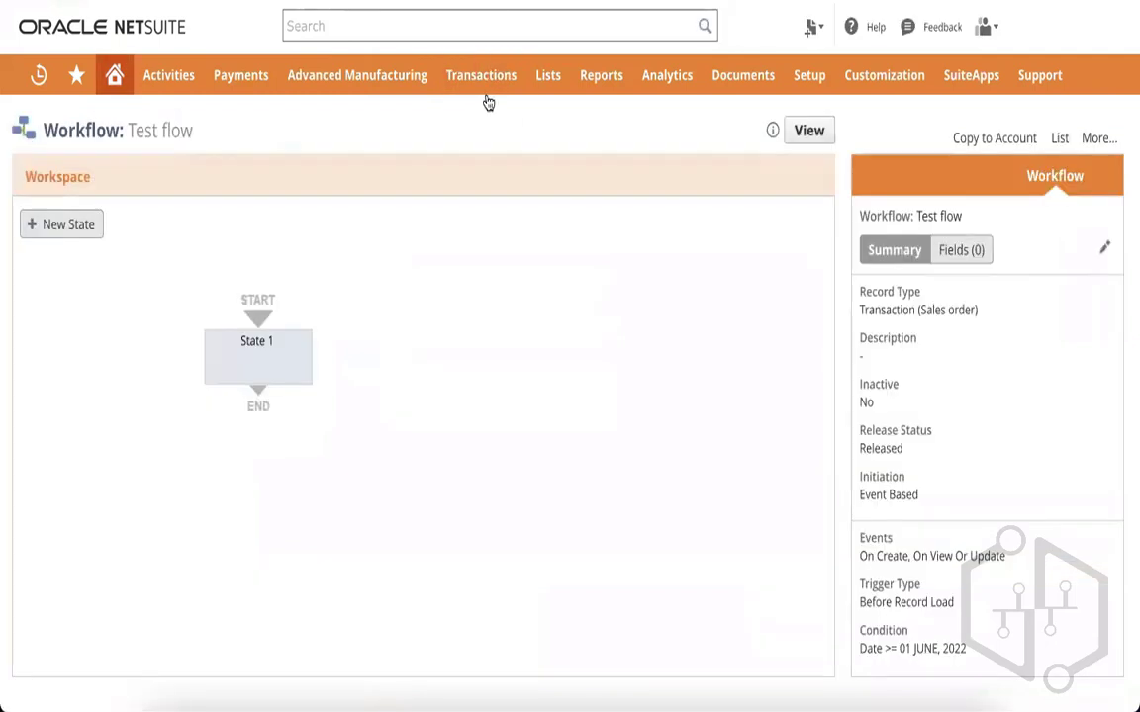
Open the entry page for a new sales order.
mouse_move(482, 84)
mouse_move(485, 240)
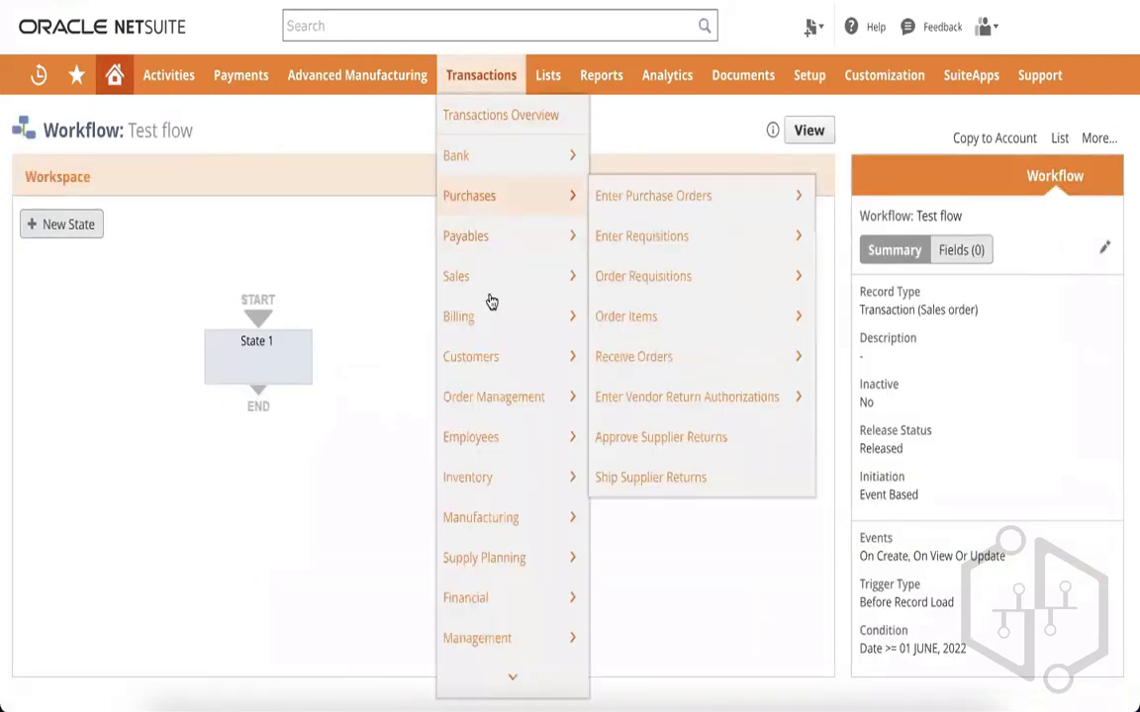
mouse_move(532, 281)
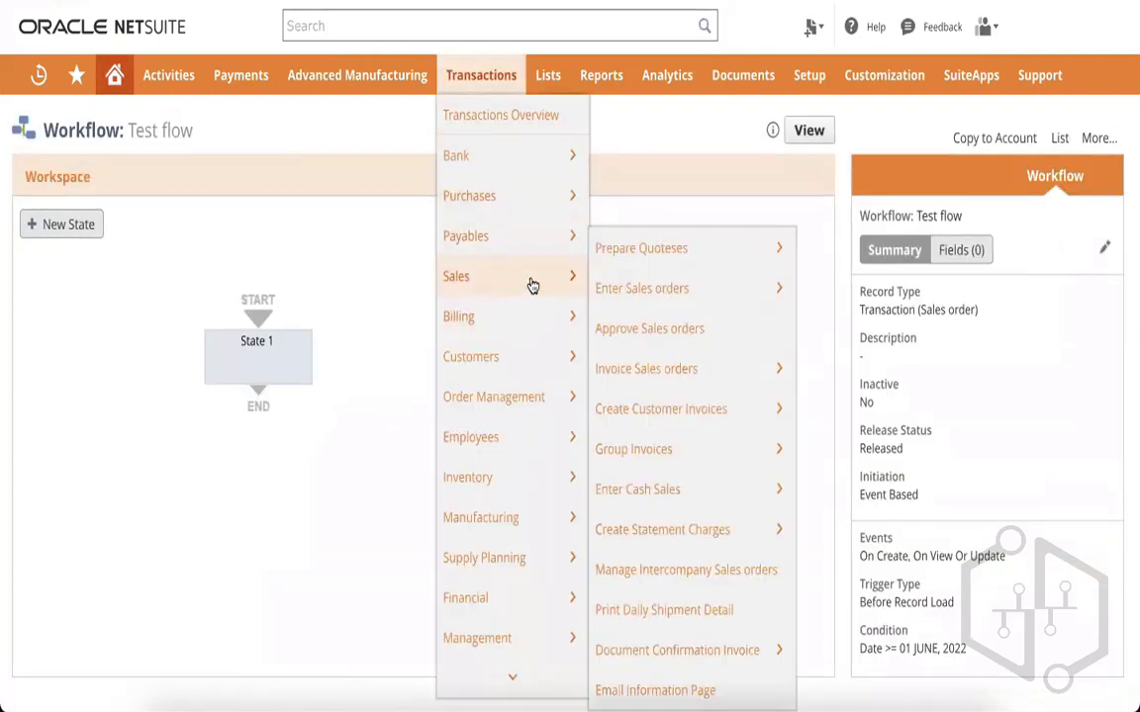
left_click(673, 287)
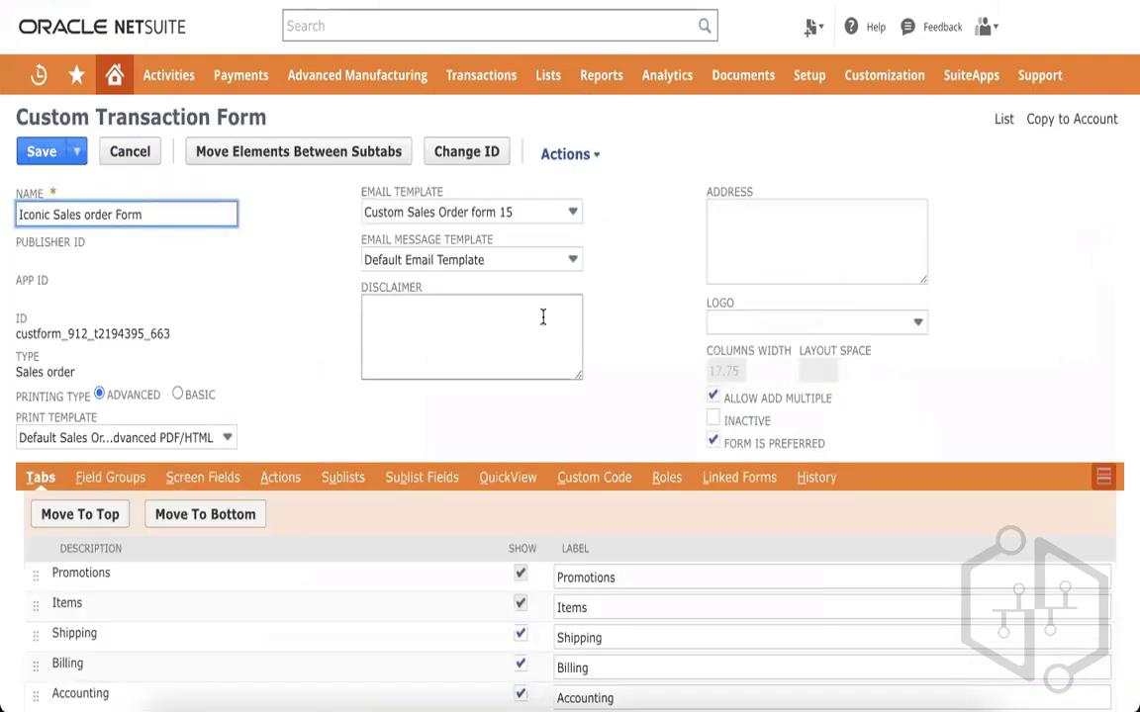
Examine the Iconic Sales order Form's sublists for Billing, Communication:Messages, Billing:Payment, eTail and System Information.
scroll(638, 316, "down", 1)
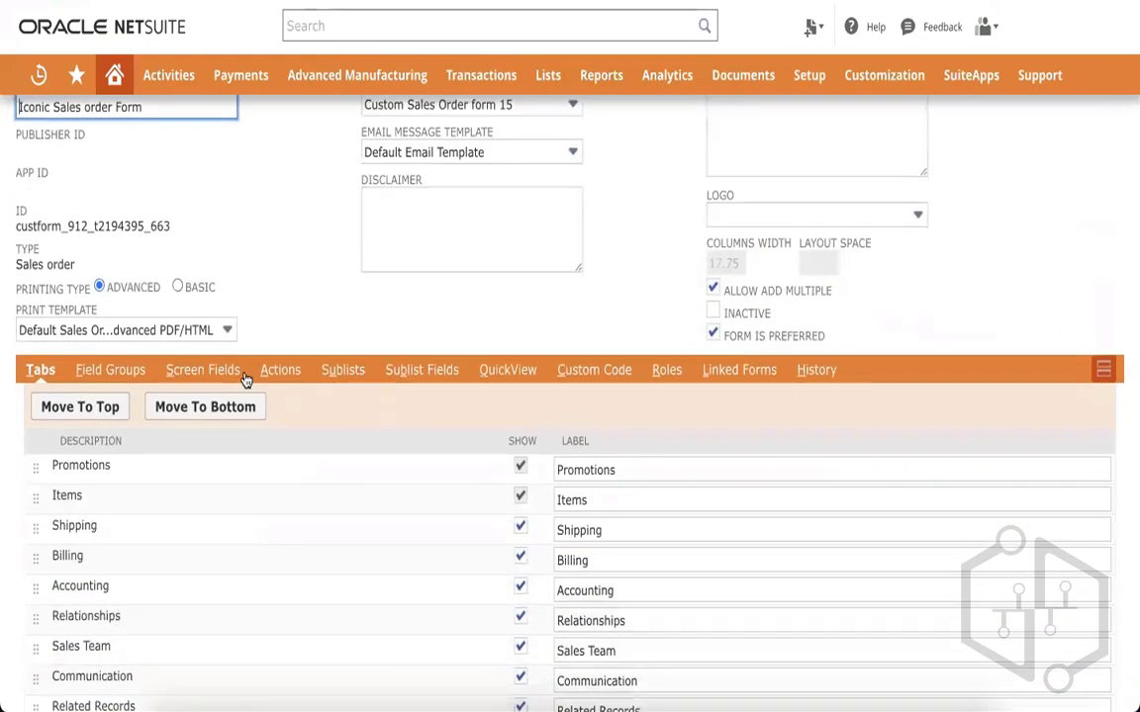
left_click(340, 370)
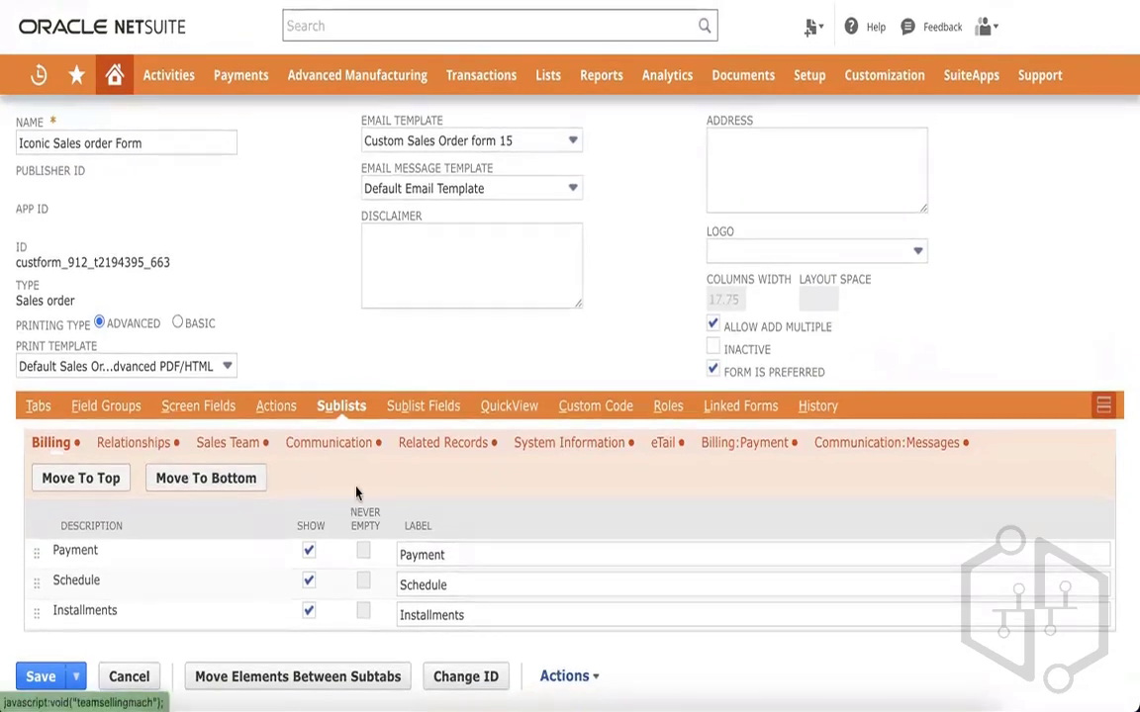
left_click(895, 444)
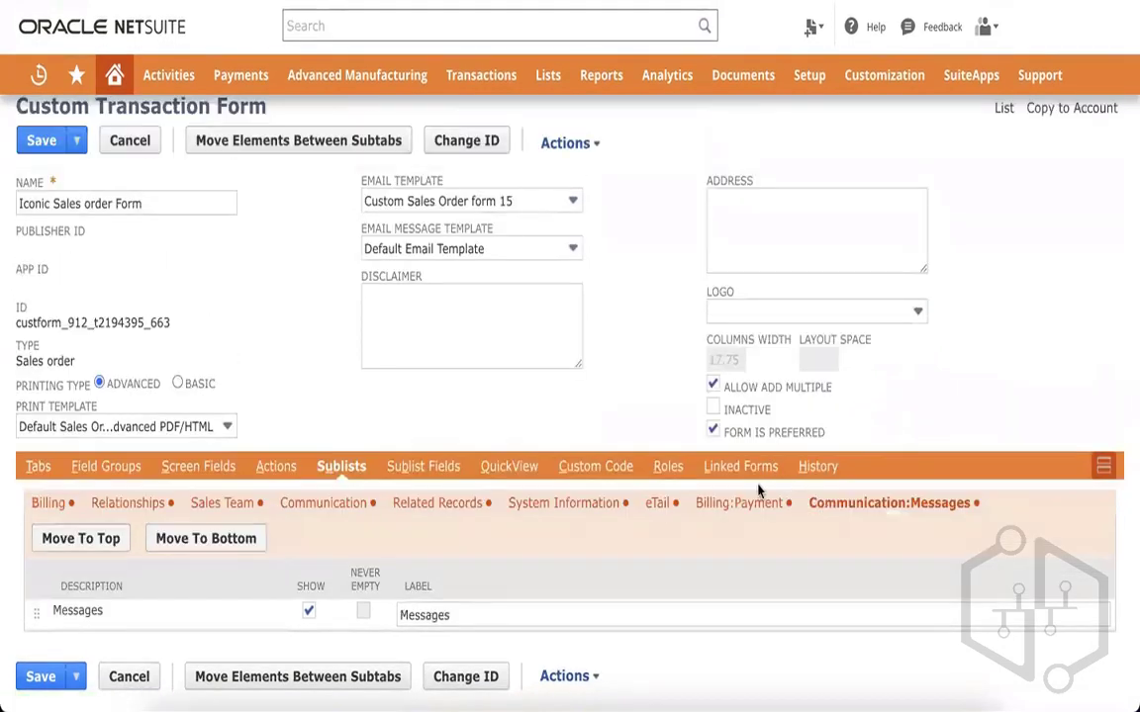
left_click(774, 511)
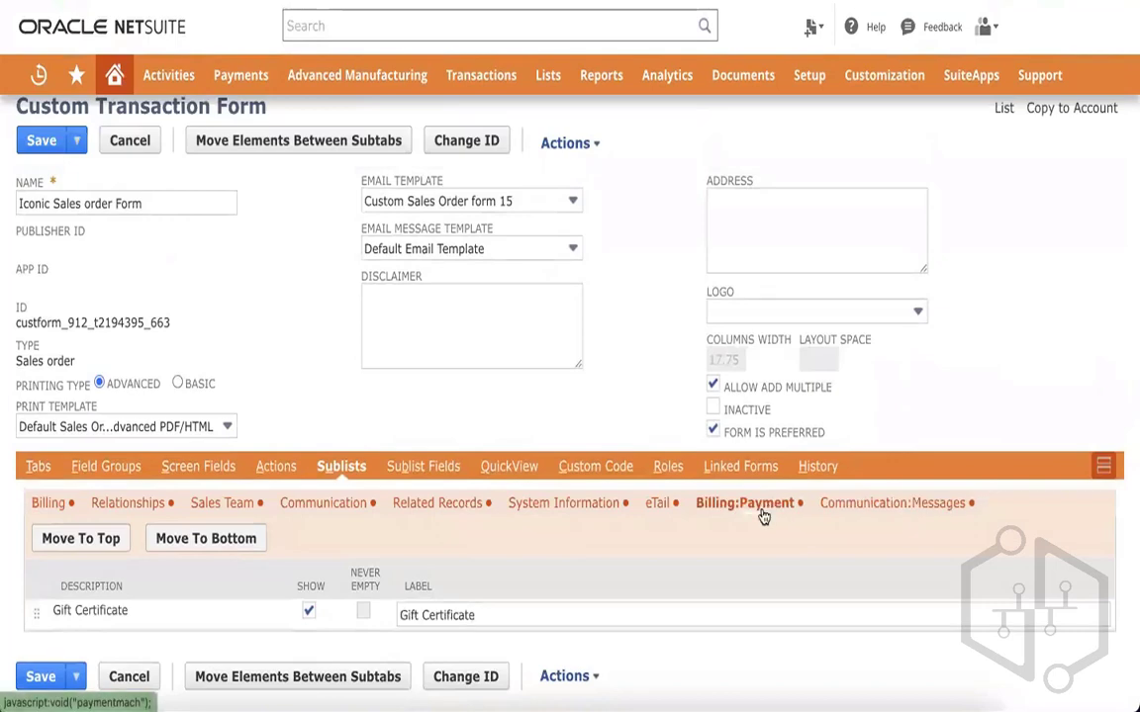
left_click(649, 507)
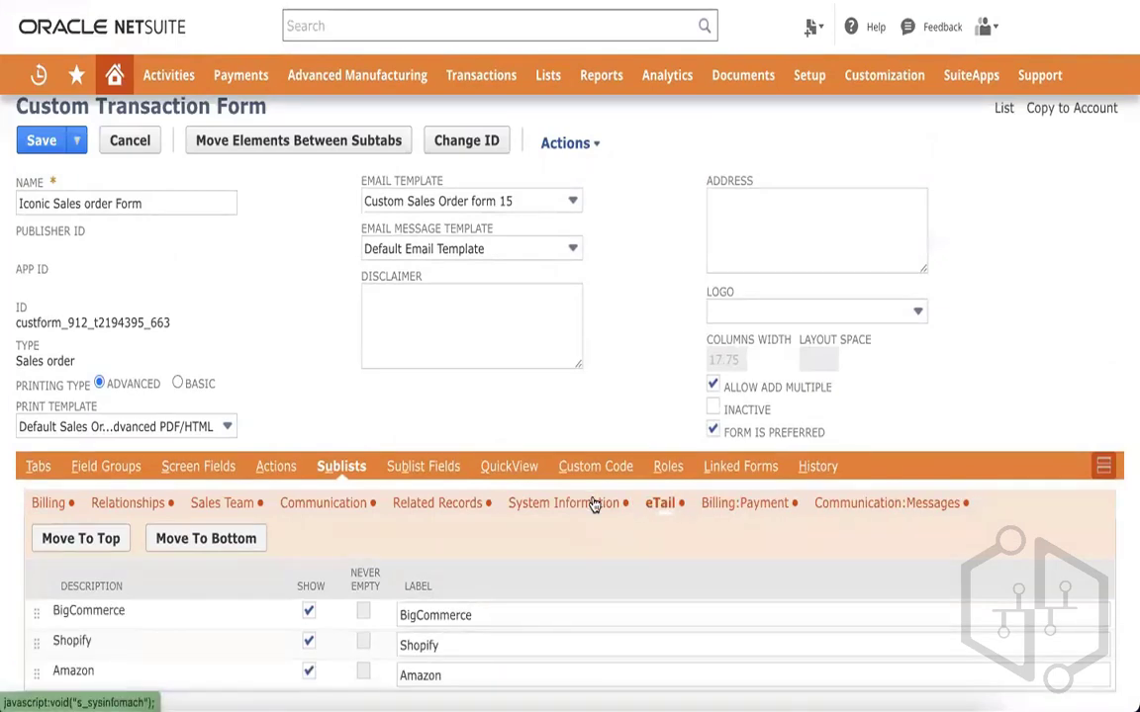
left_click(593, 505)
scroll(682, 512, "down", 2)
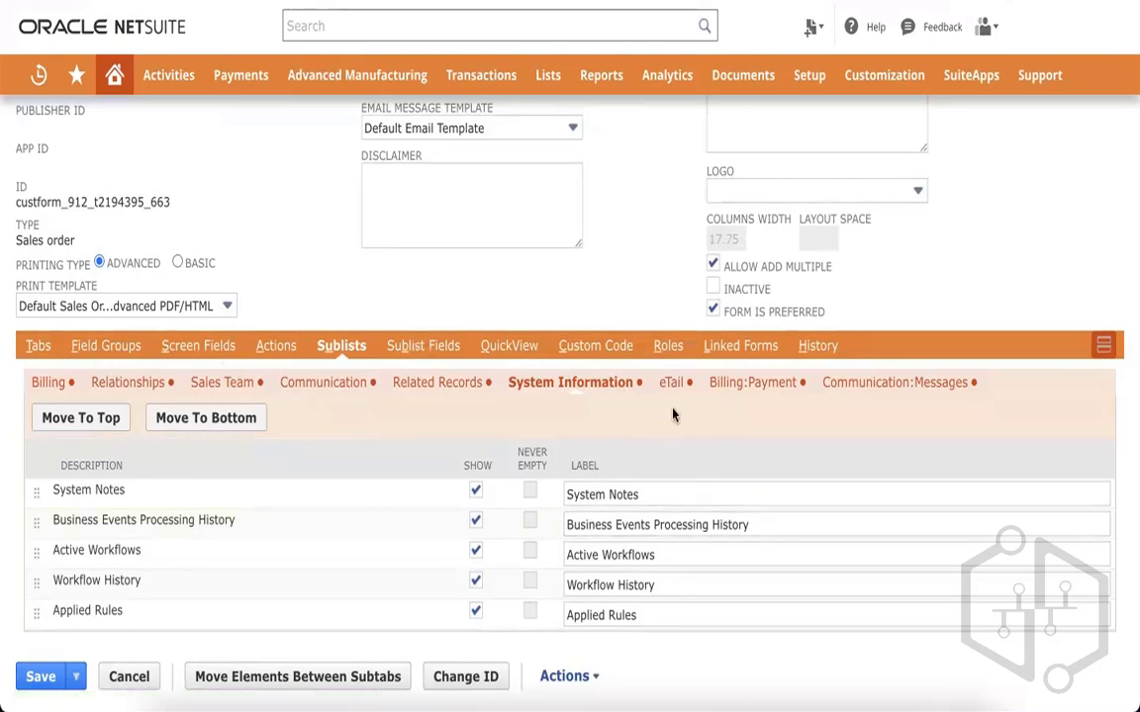
scroll(52, 353, "up", 3)
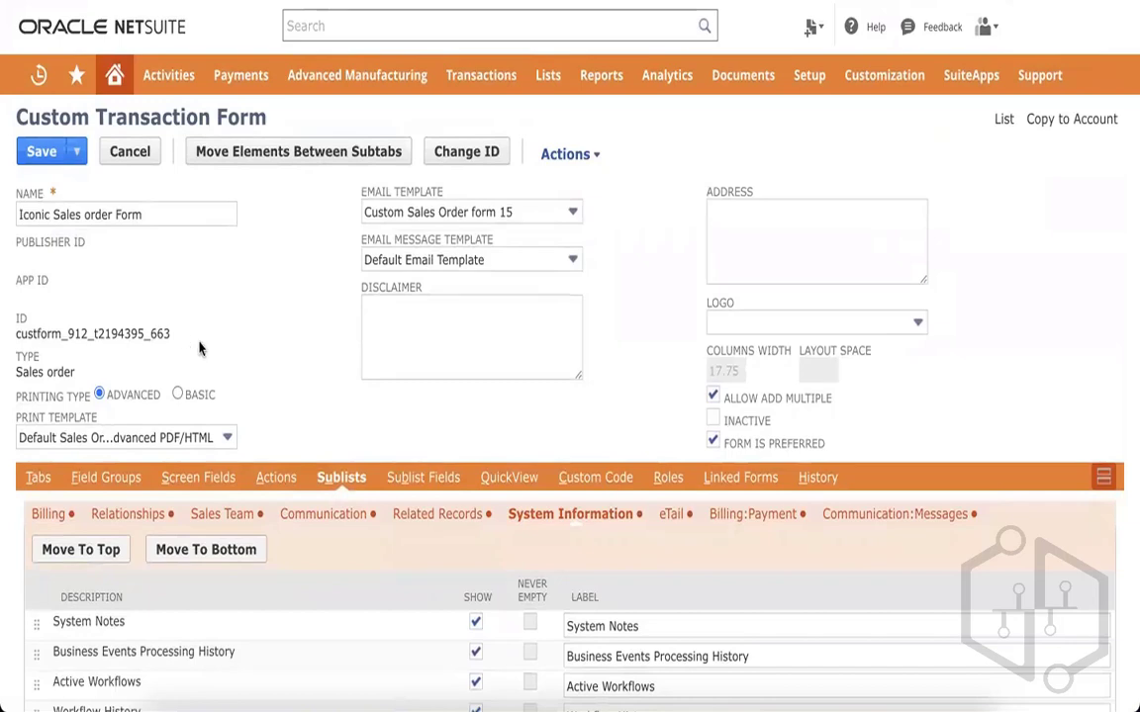
Look through the custom form's list of tabs and search it for "system".
left_click(45, 479)
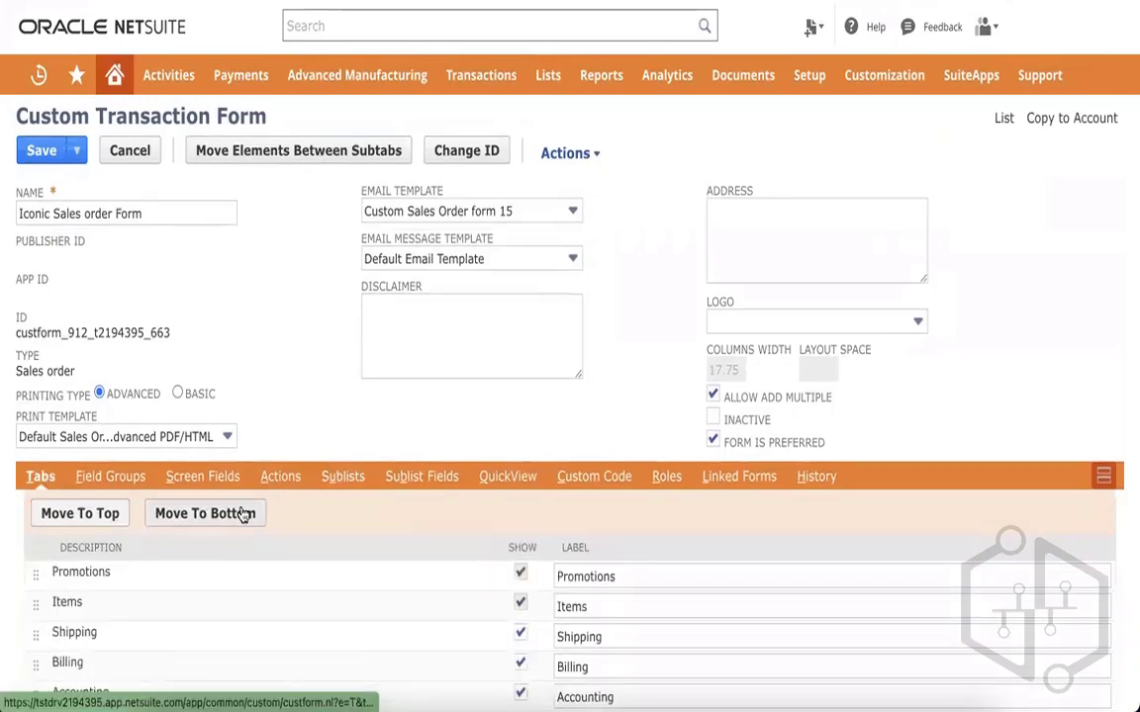
scroll(243, 514, "down", 5)
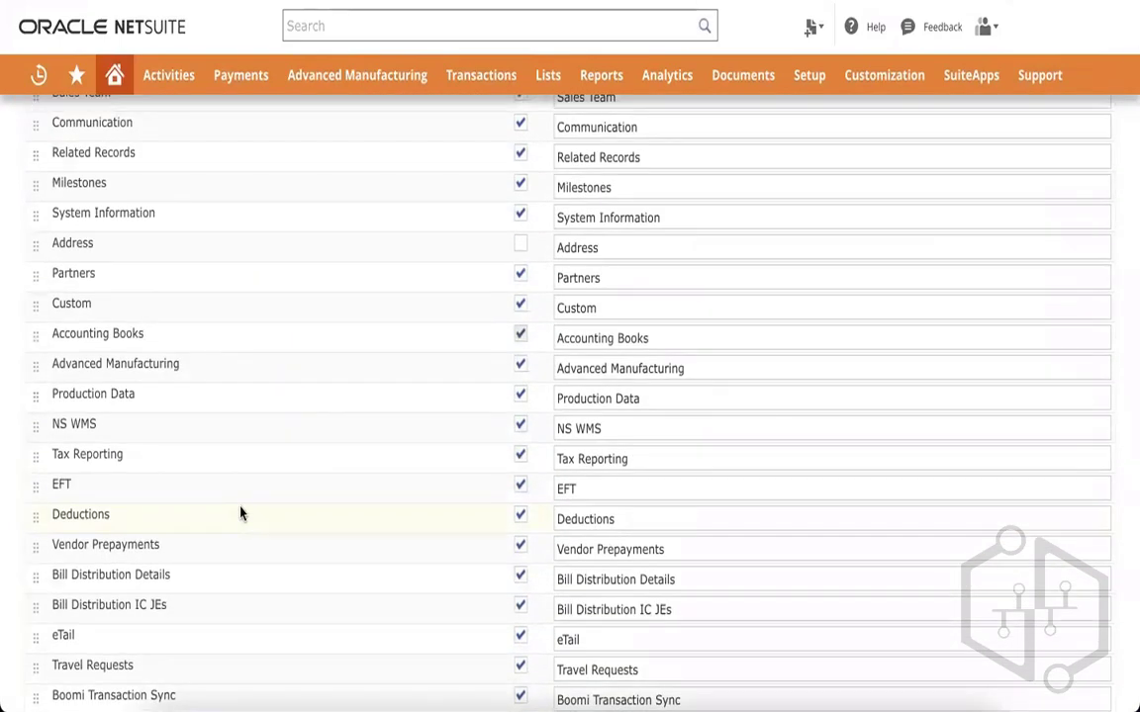
key("ctrl+f")
type("system")
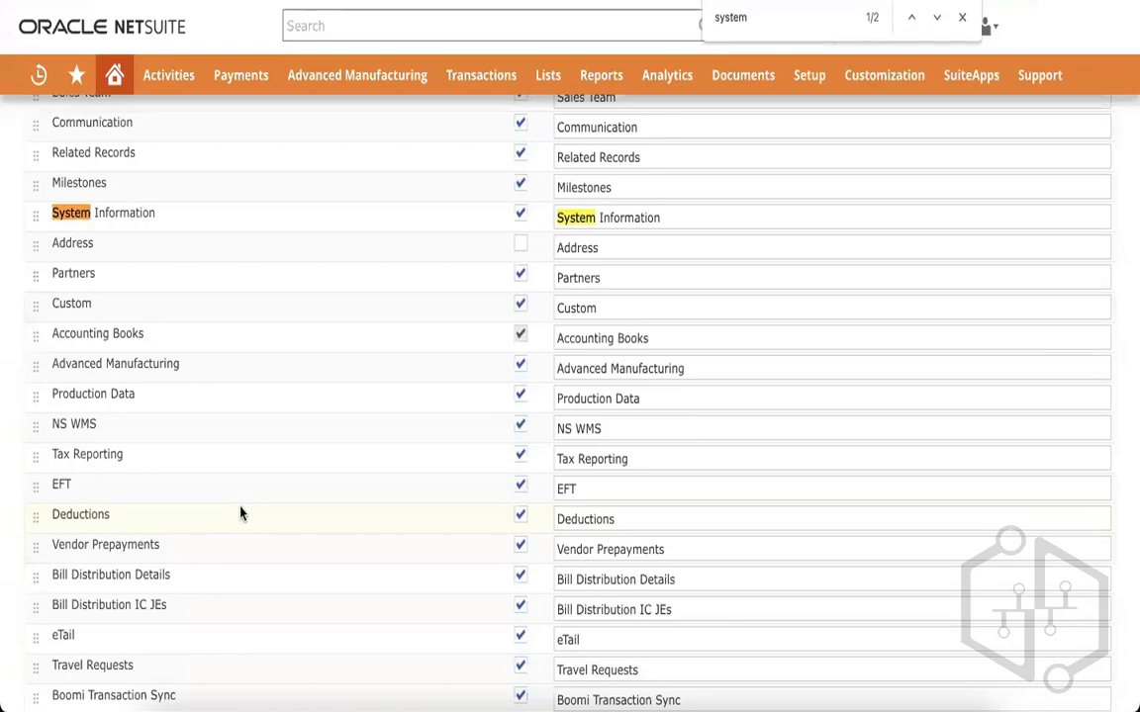
scroll(534, 228, "up", 5)
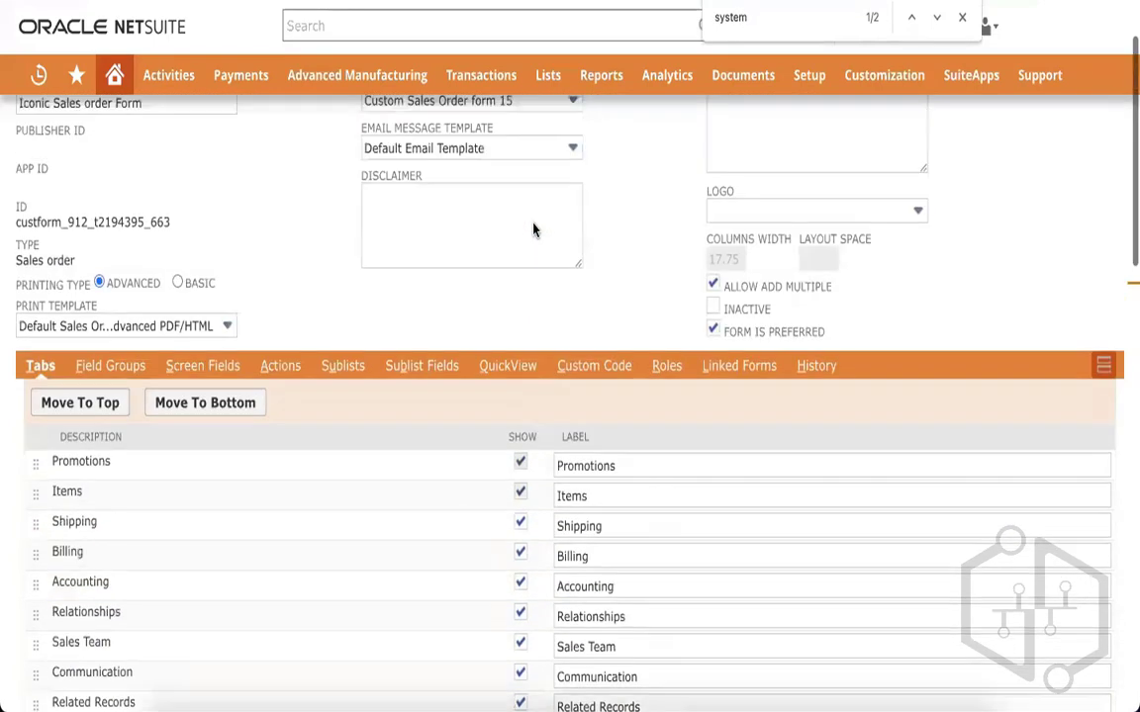
Search the new sales order page for "system" and look through its subtabs and the custom form's field groups.
scroll(535, 225, "up", 2)
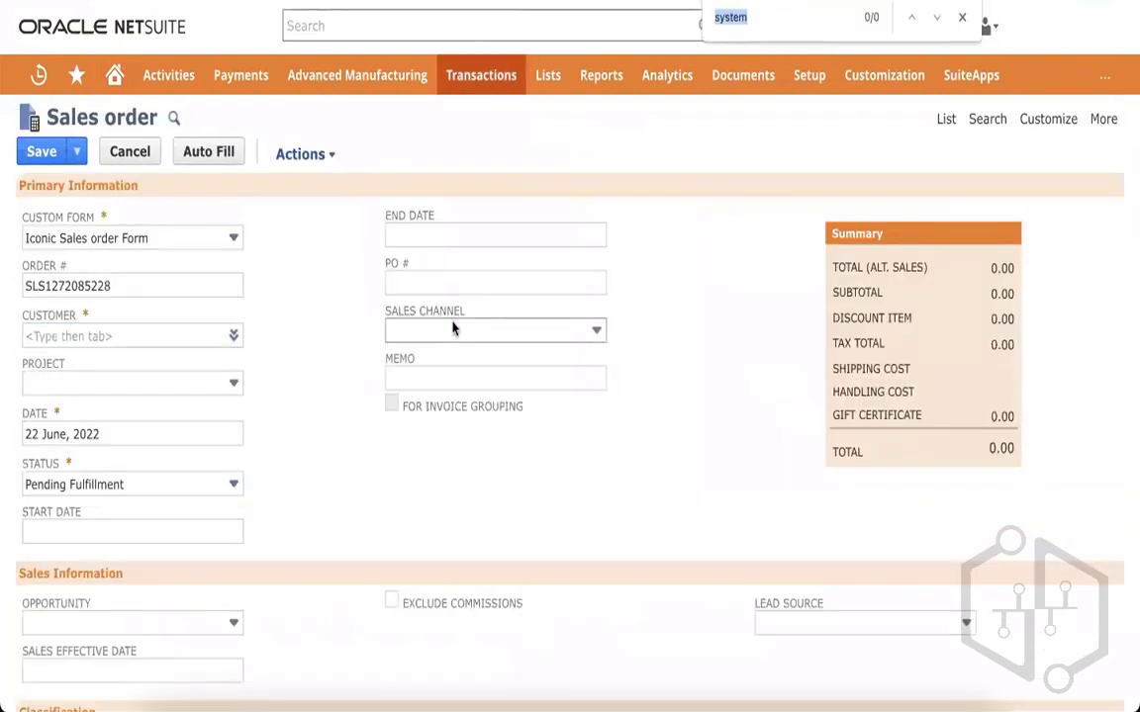
type("sss")
key("BackSpace")
key("BackSpace")
type("ystem")
scroll(458, 332, "down", 10)
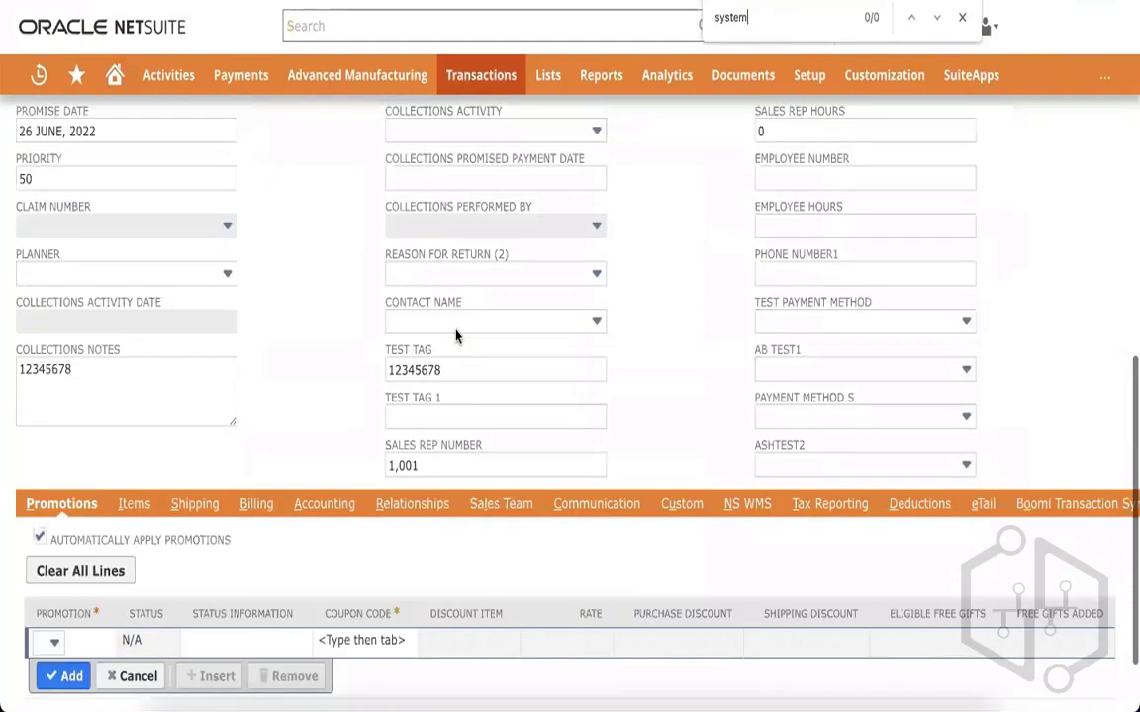
scroll(586, 428, "right", 3)
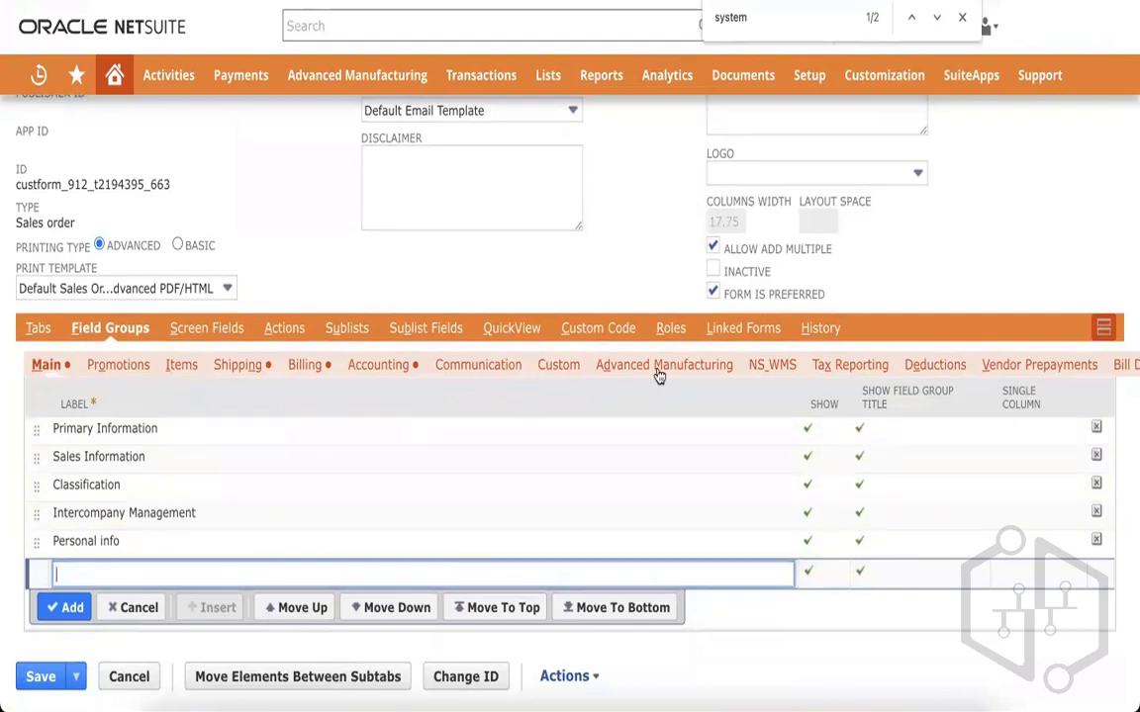
scroll(636, 371, "right", 5)
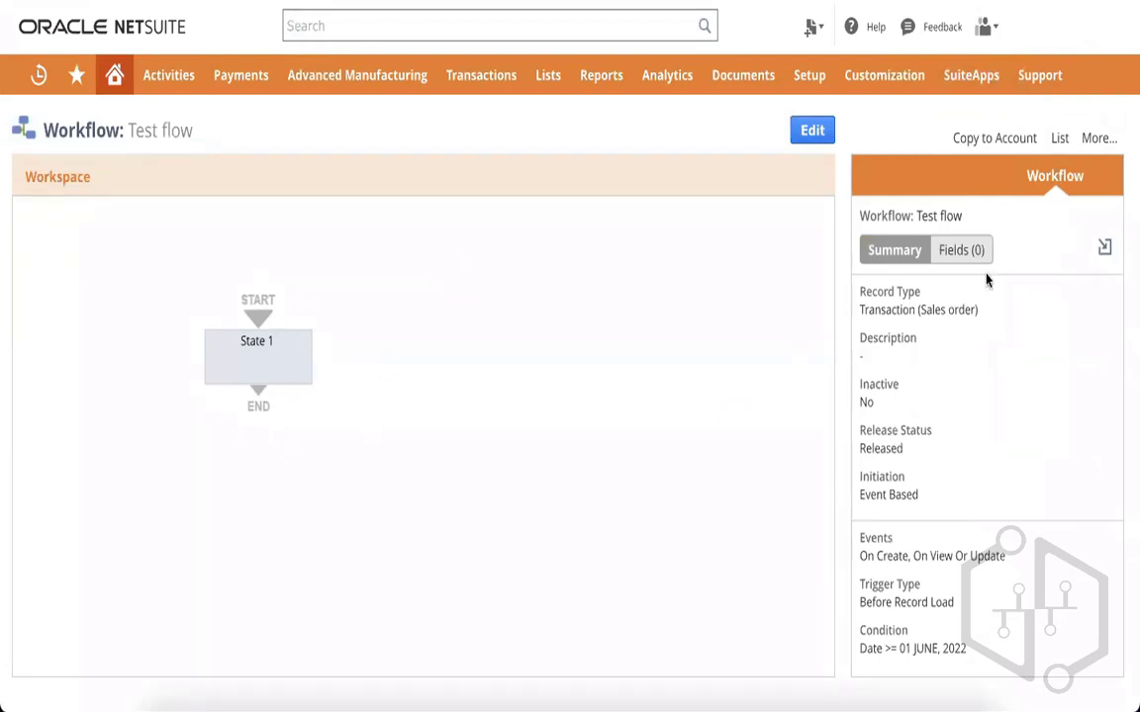
Edit the Test flow workflow and remove the Date criterion from its event condition, saving the condition empty.
left_click(810, 130)
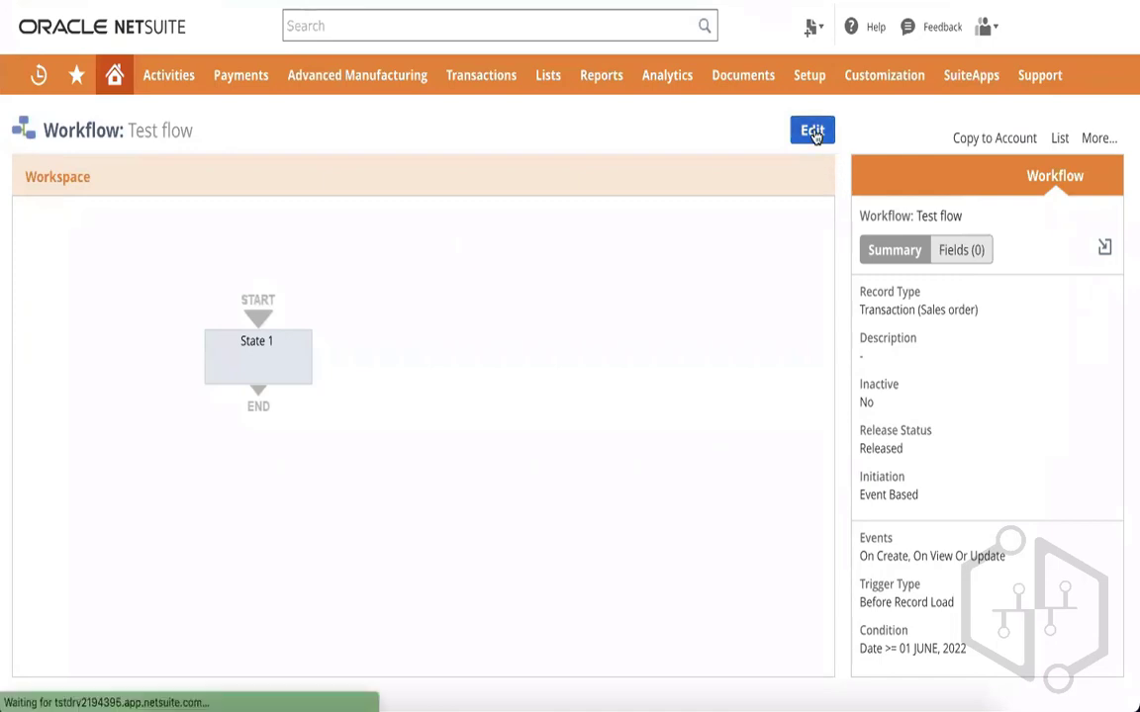
left_click(1103, 246)
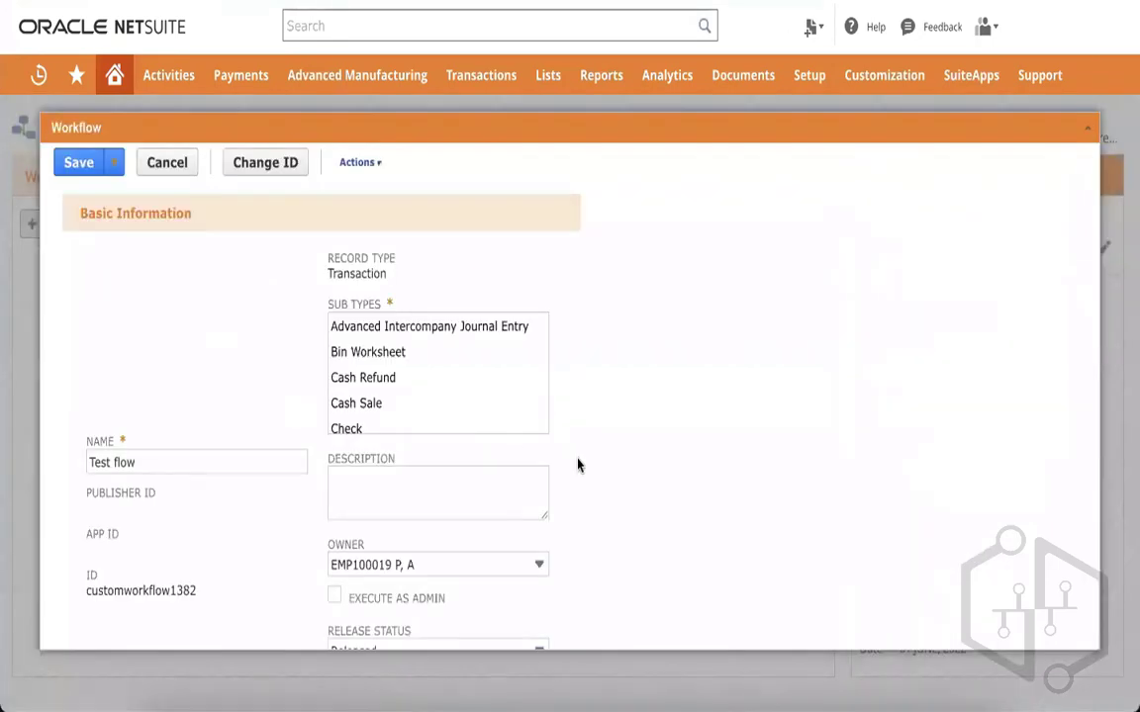
scroll(578, 463, "down", 5)
scroll(579, 465, "down", 2)
scroll(580, 465, "up", 2)
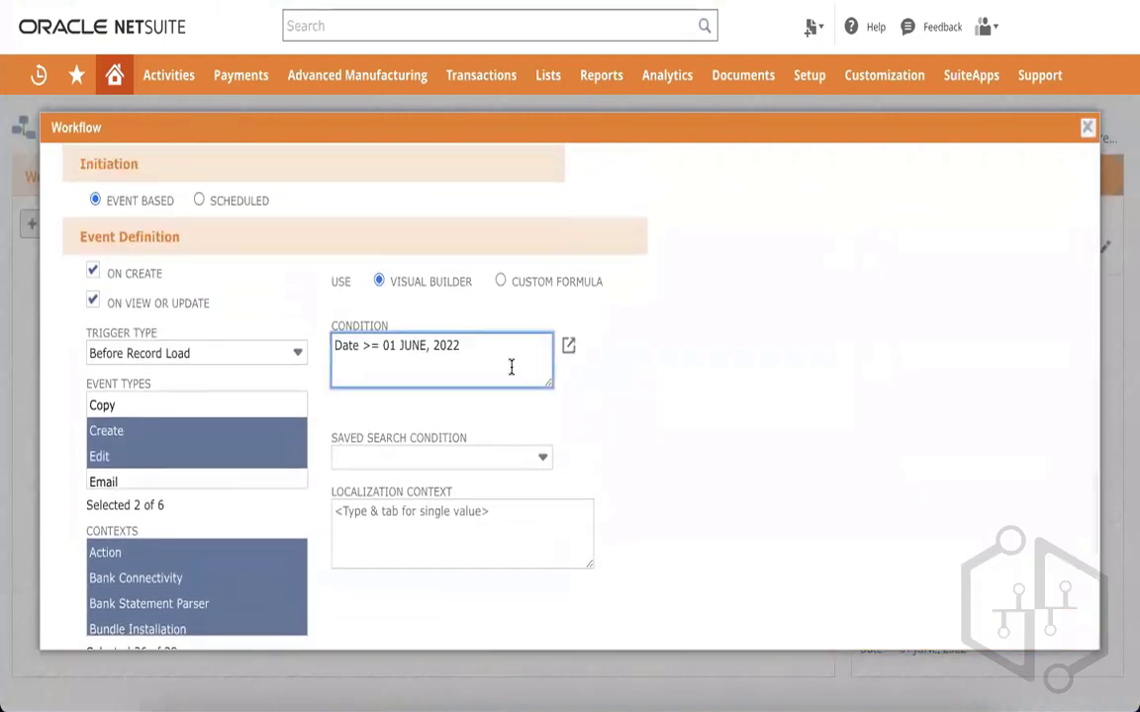
left_click(570, 346)
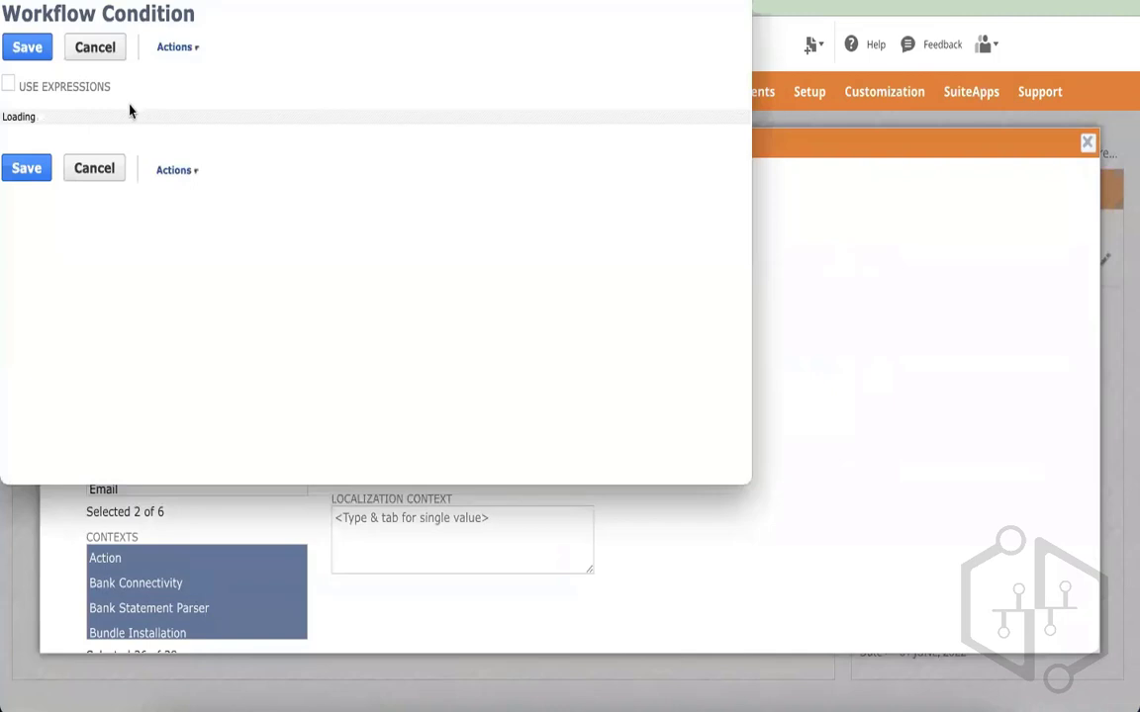
left_click(331, 157)
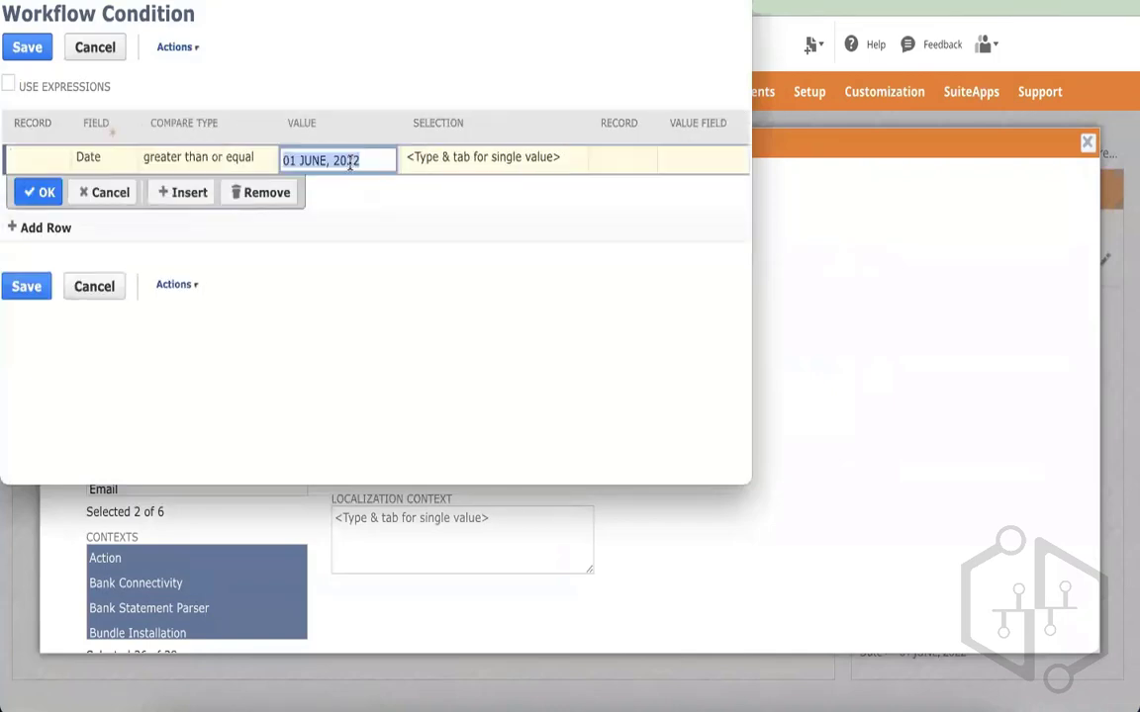
left_click(247, 198)
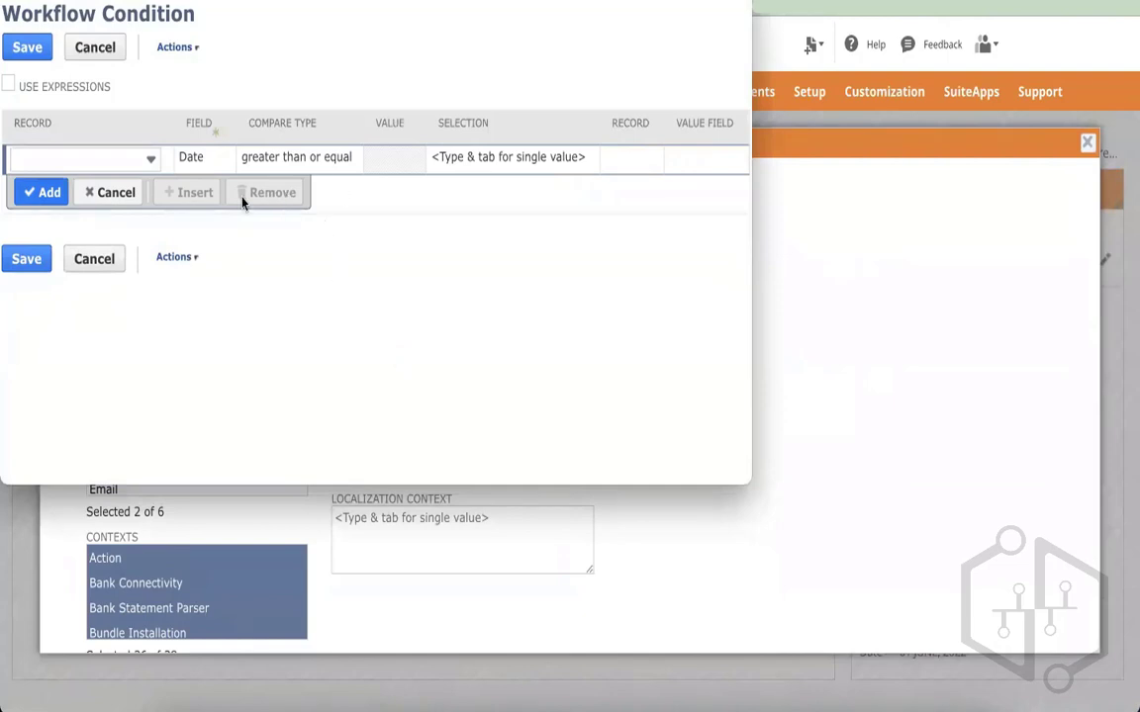
left_click(111, 195)
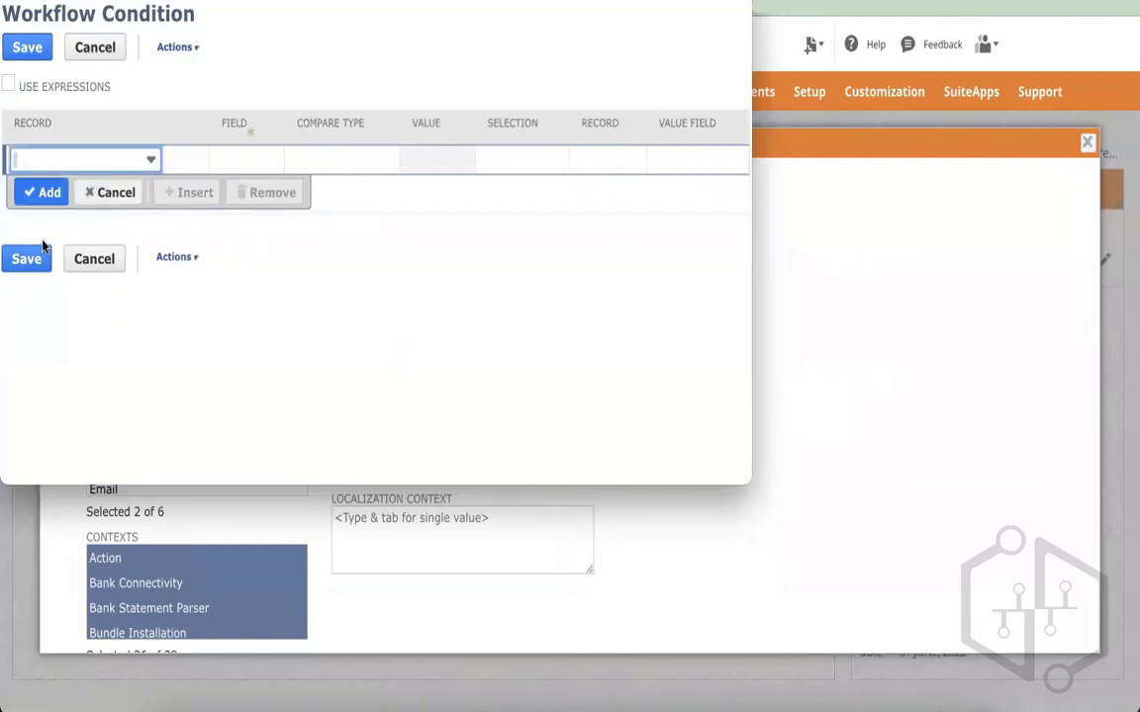
left_click(18, 265)
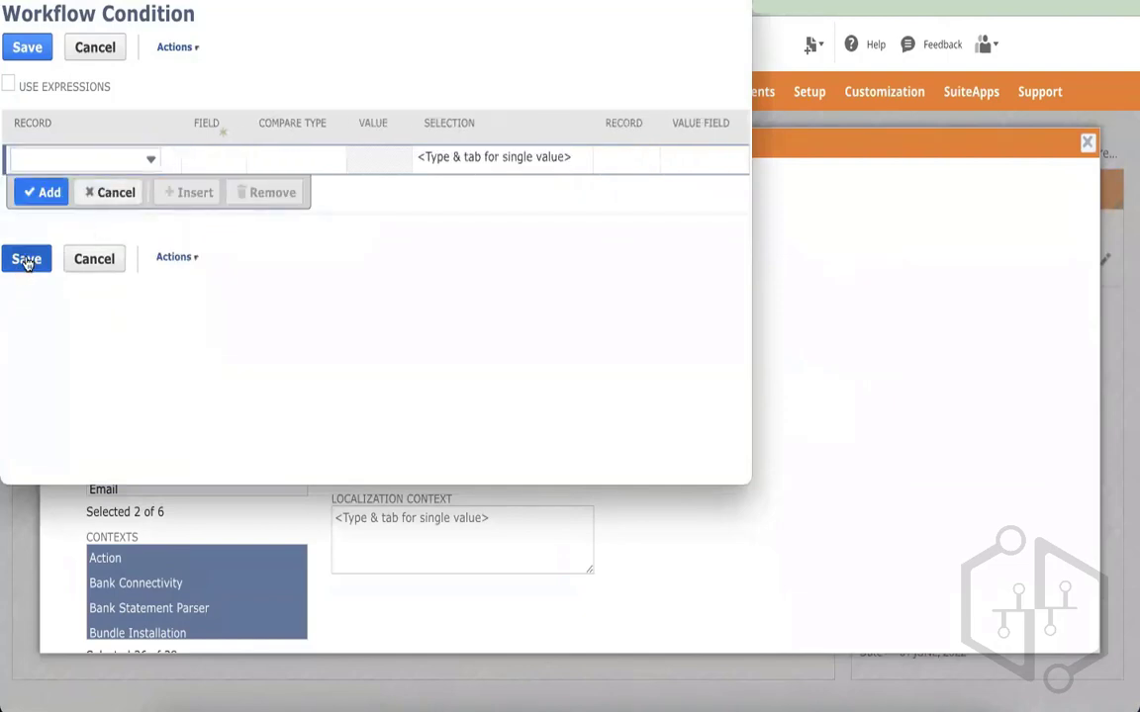
left_click(27, 262)
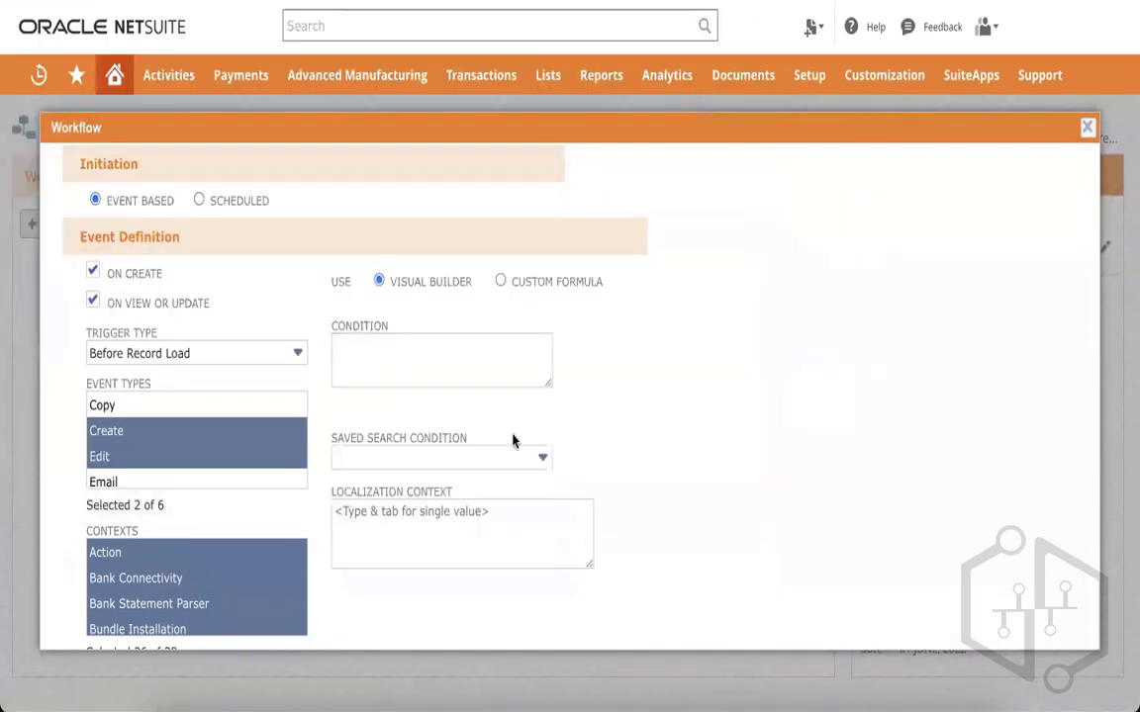
Set the workflow's transaction sub type to Vendor Bill.
scroll(514, 441, "up", 1)
scroll(513, 440, "up", 6)
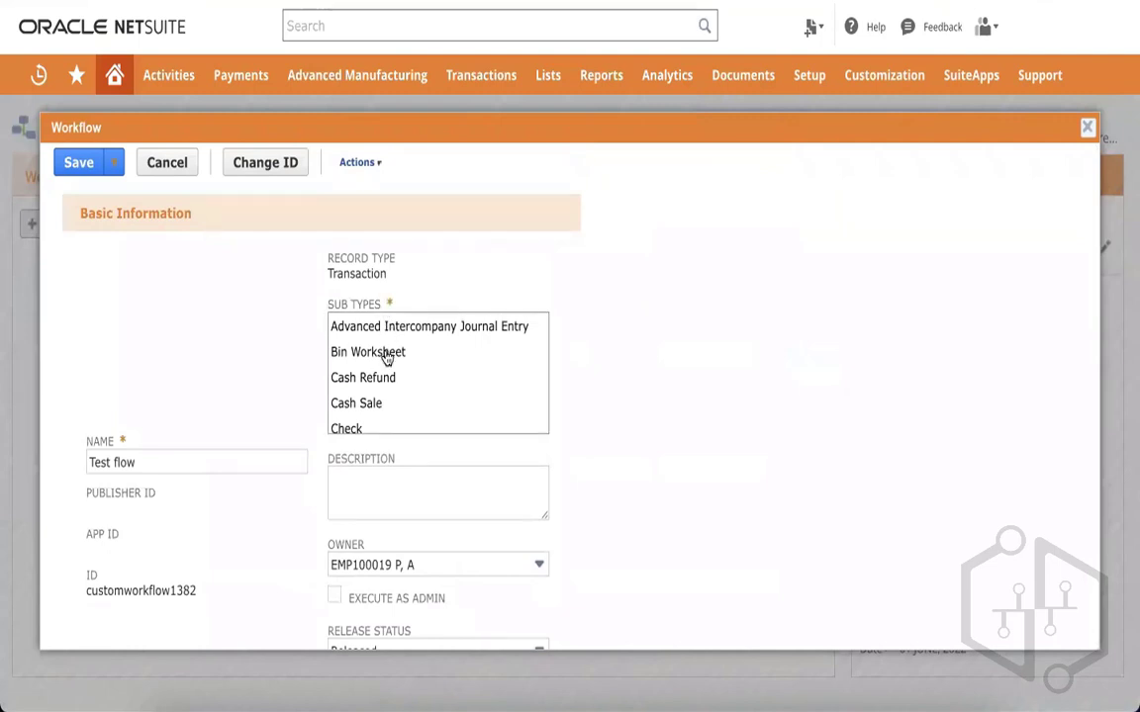
left_click(386, 357)
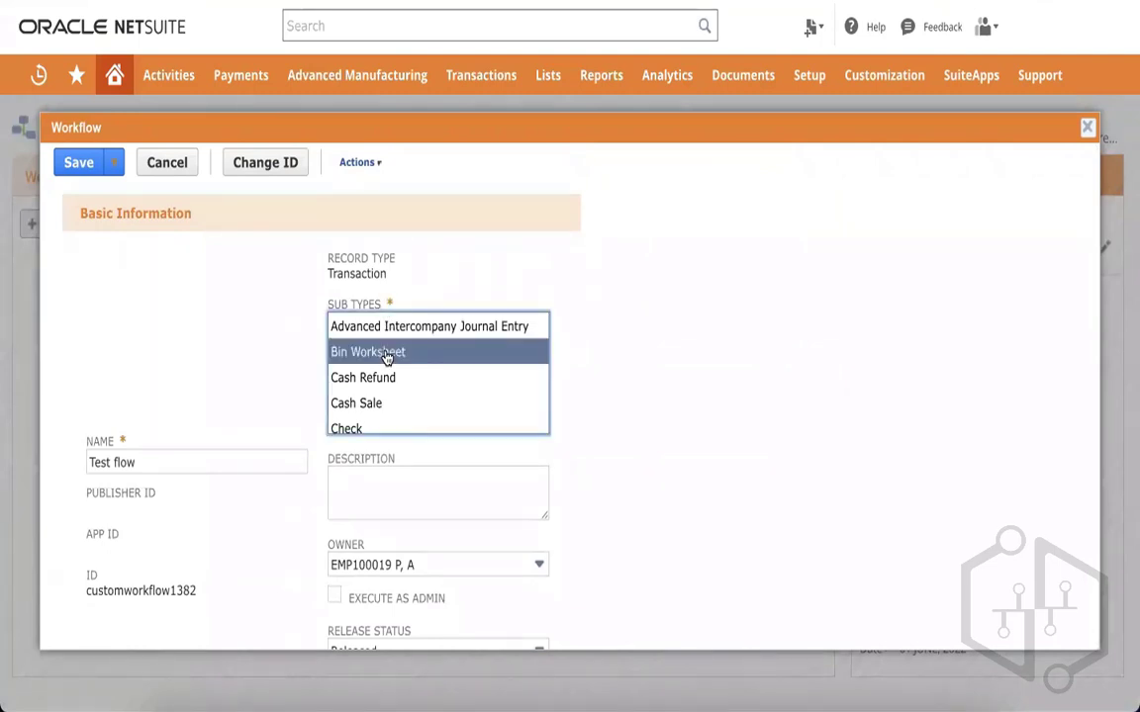
scroll(387, 357, "down", 8)
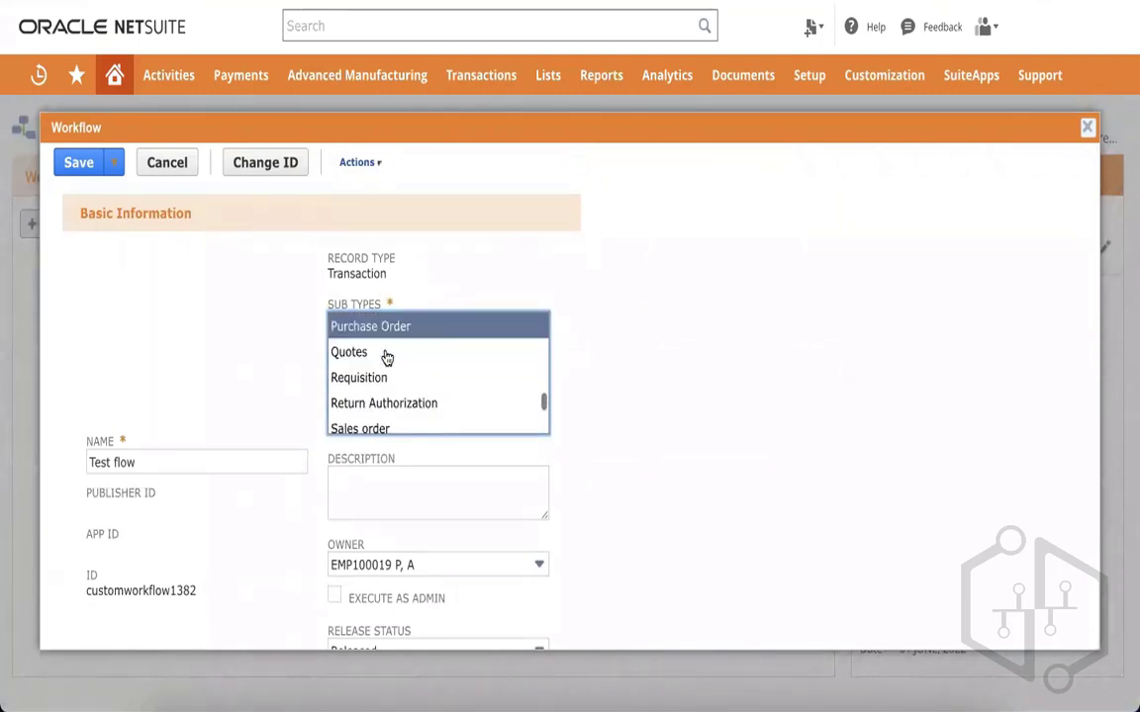
scroll(387, 358, "up", 8)
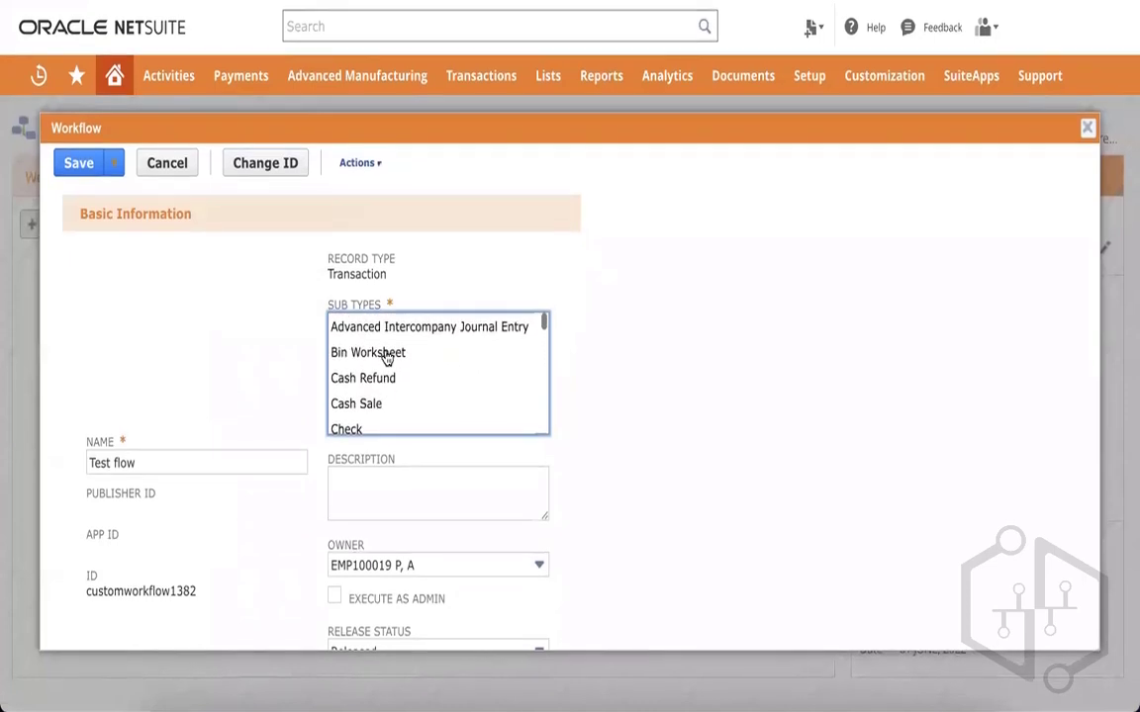
scroll(386, 357, "down", 1)
scroll(385, 357, "up", 1)
scroll(386, 358, "down", 3)
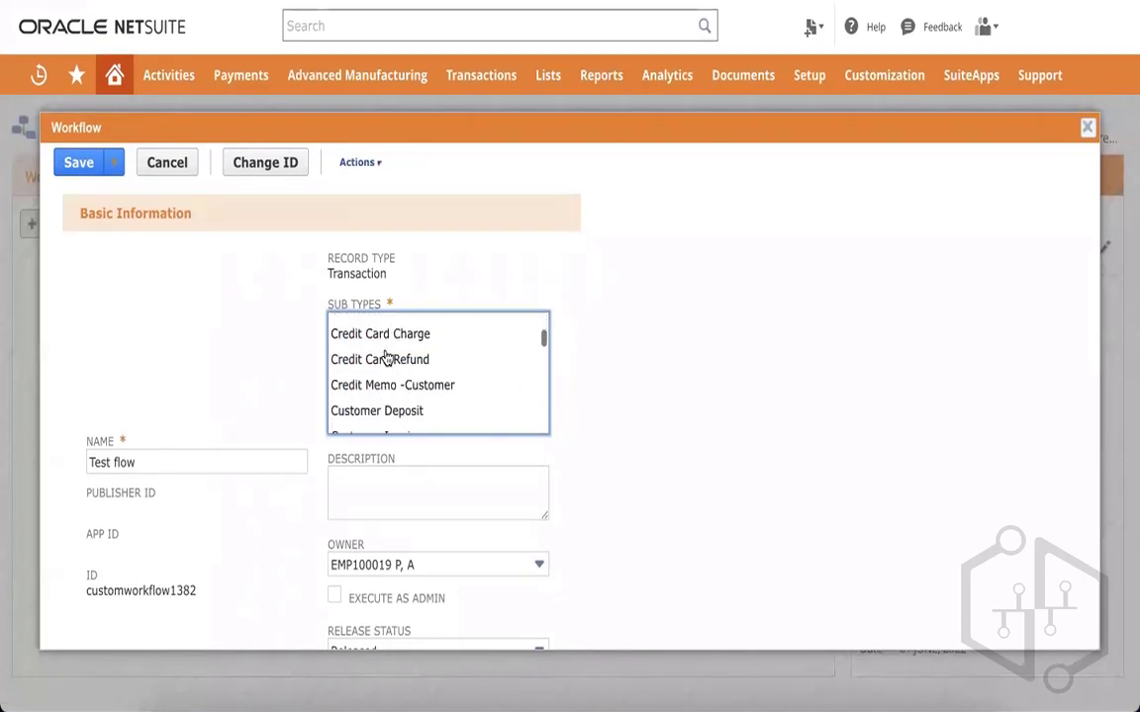
scroll(386, 357, "down", 3)
scroll(386, 357, "up", 1)
scroll(386, 357, "down", 6)
scroll(386, 357, "up", 1)
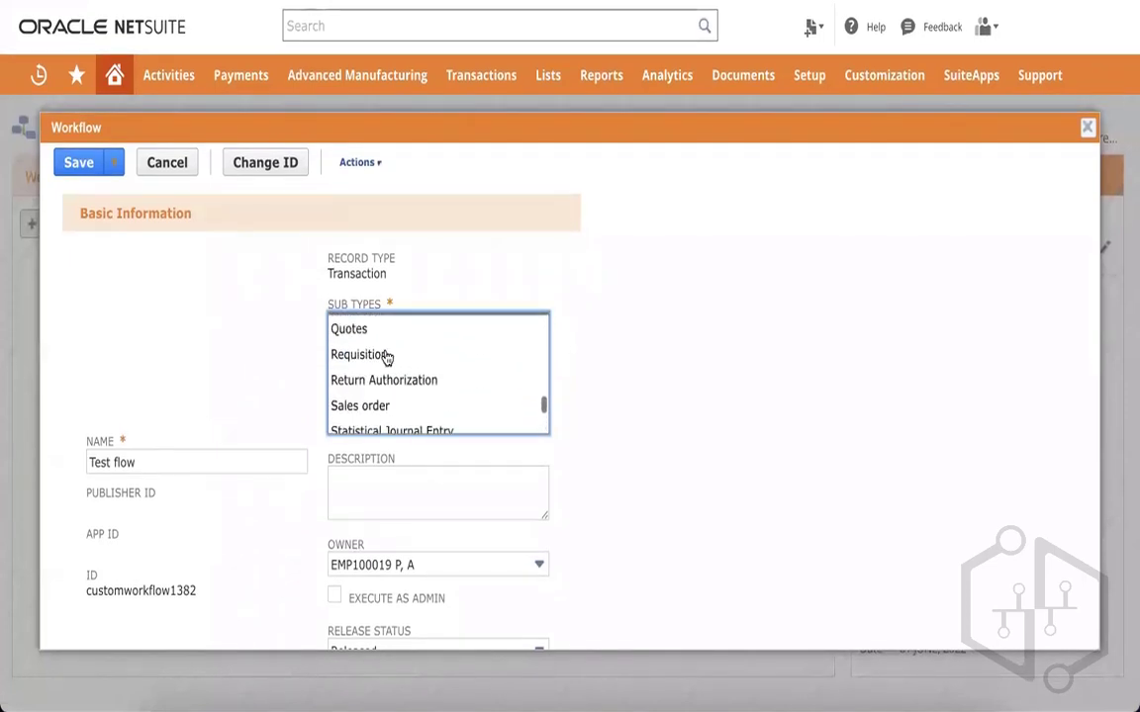
scroll(386, 357, "up", 2)
scroll(386, 357, "down", 6)
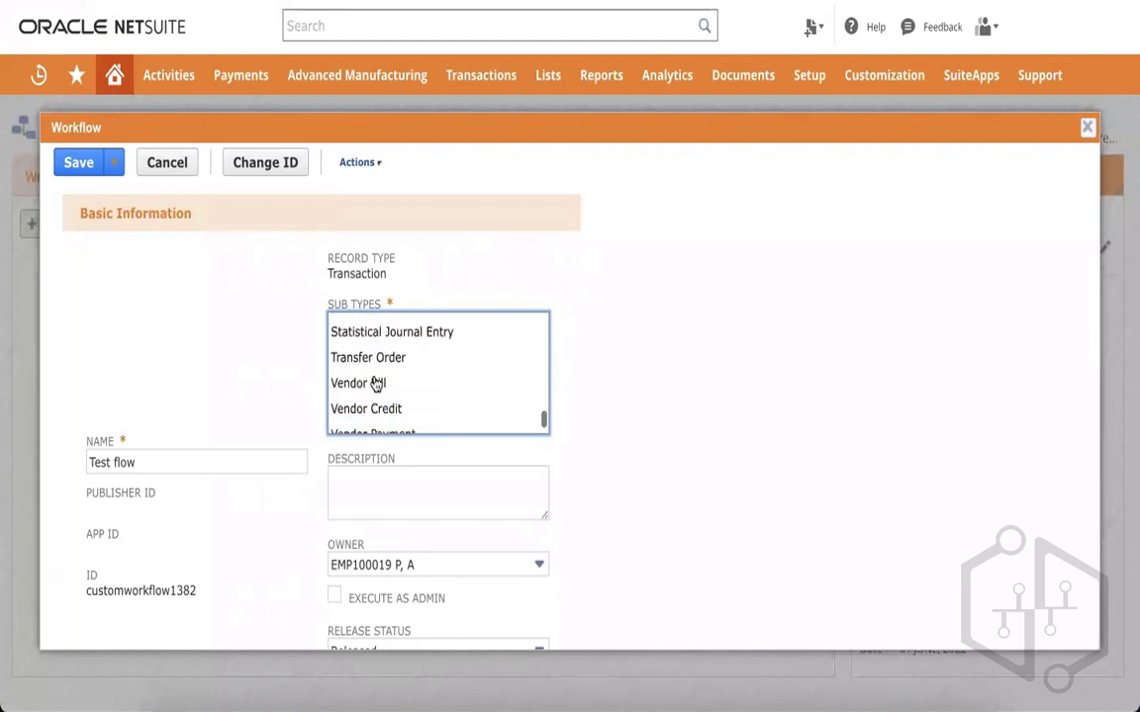
left_click(376, 384)
Review the remaining release, initiation and event settings of the workflow and save it.
scroll(723, 420, "down", 2)
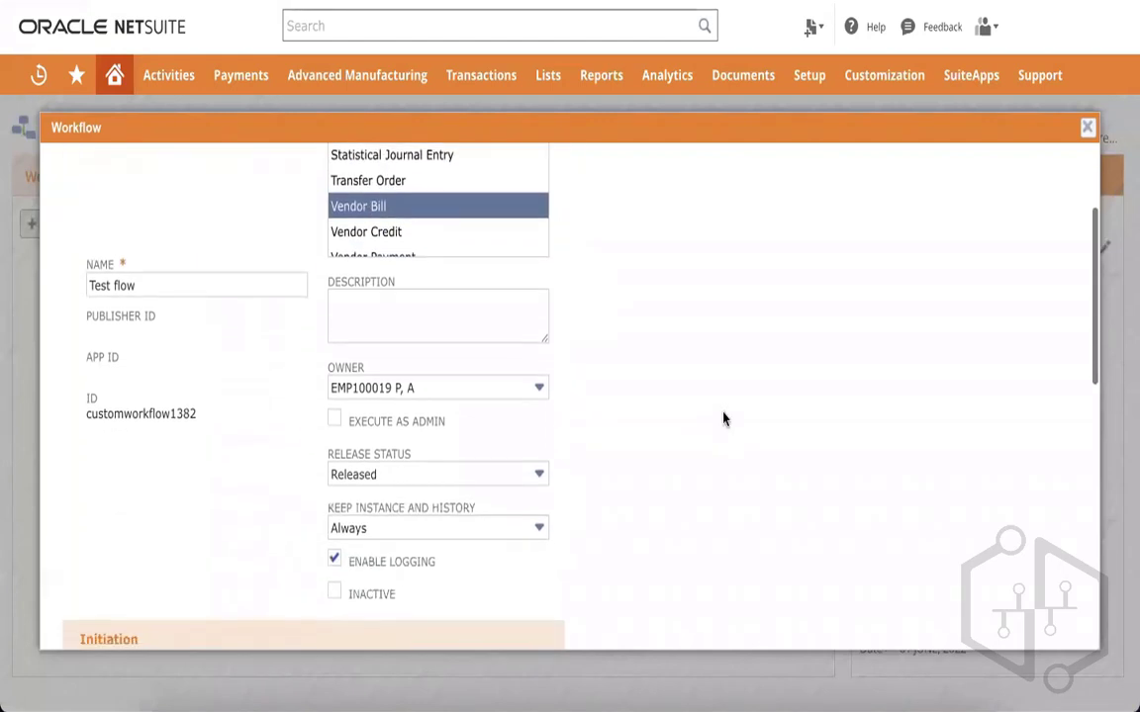
scroll(724, 419, "down", 2)
scroll(723, 419, "up", 2)
scroll(723, 420, "down", 1)
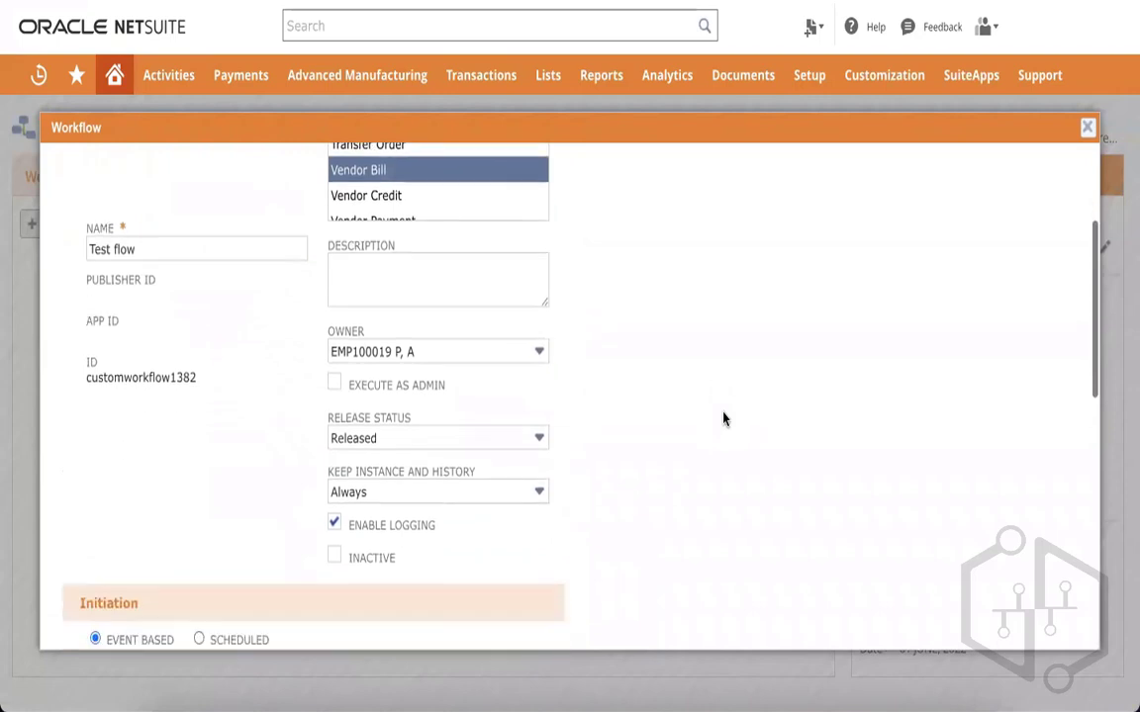
scroll(723, 419, "down", 7)
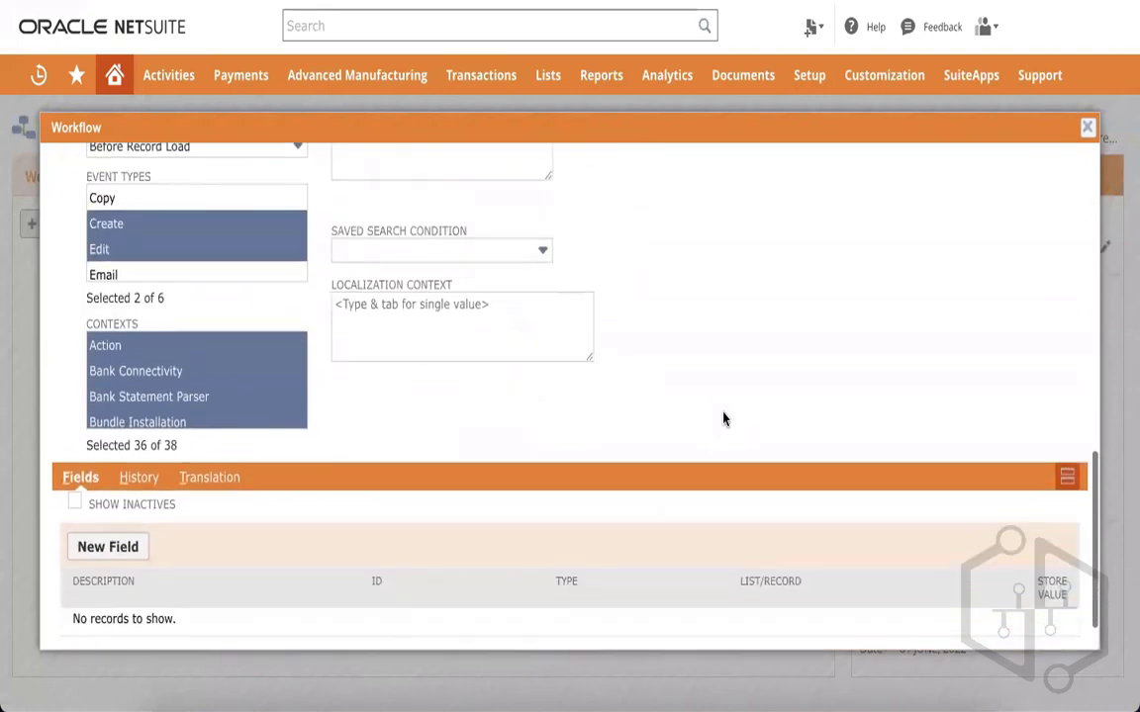
scroll(723, 420, "up", 1)
scroll(723, 420, "down", 2)
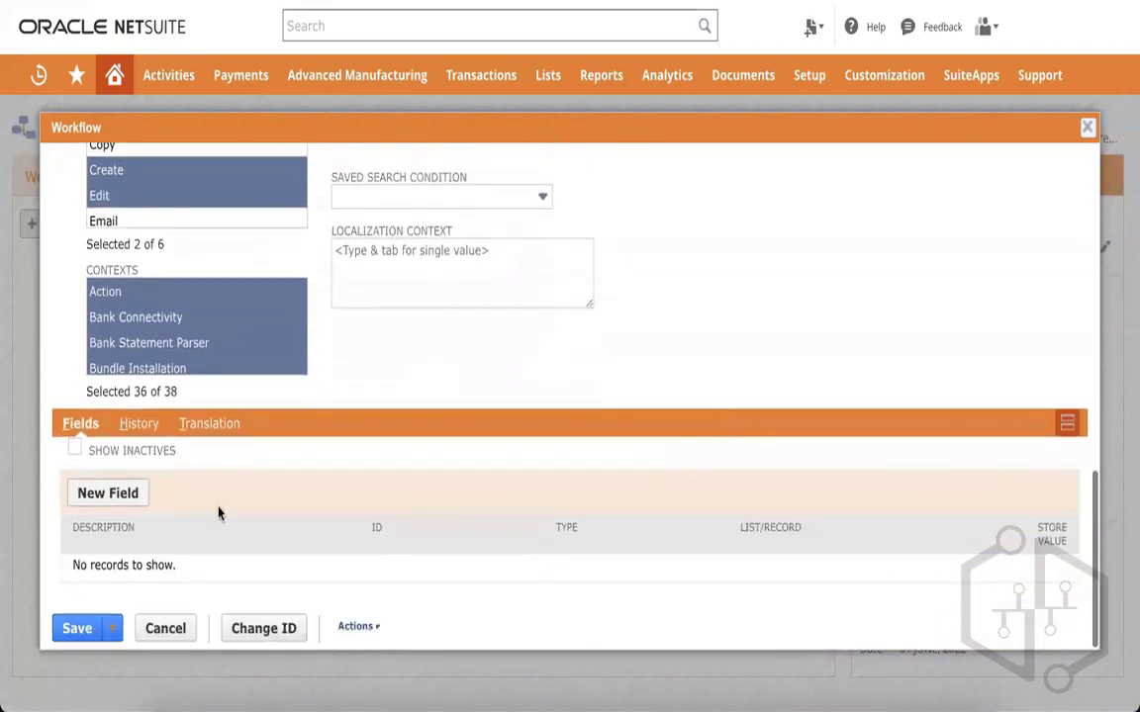
left_click(77, 630)
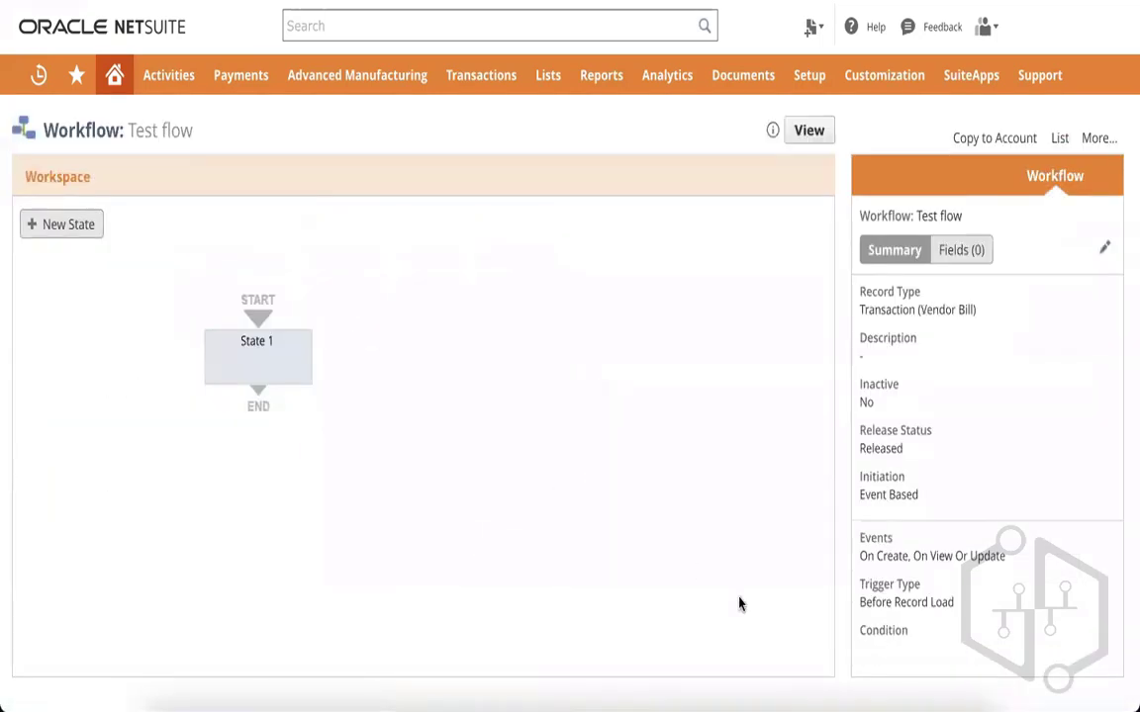
Enable Mandatory for the Memo field in State 1's Set Field Mandatory action and save the action.
left_click(254, 350)
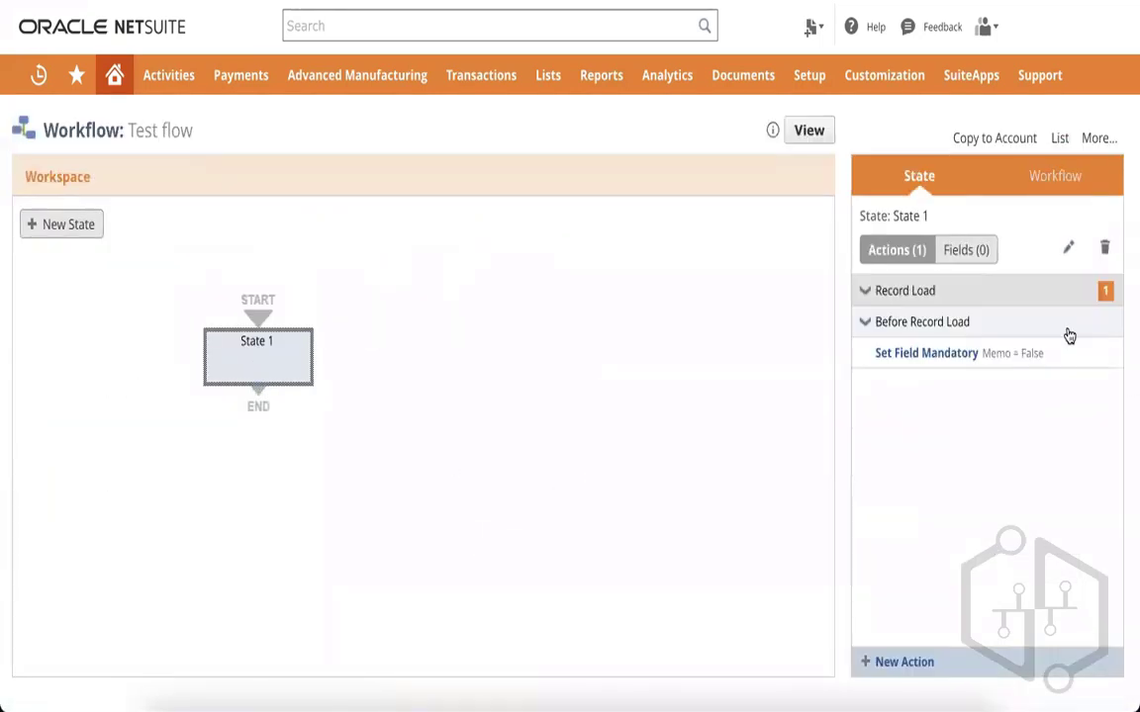
left_click(1077, 353)
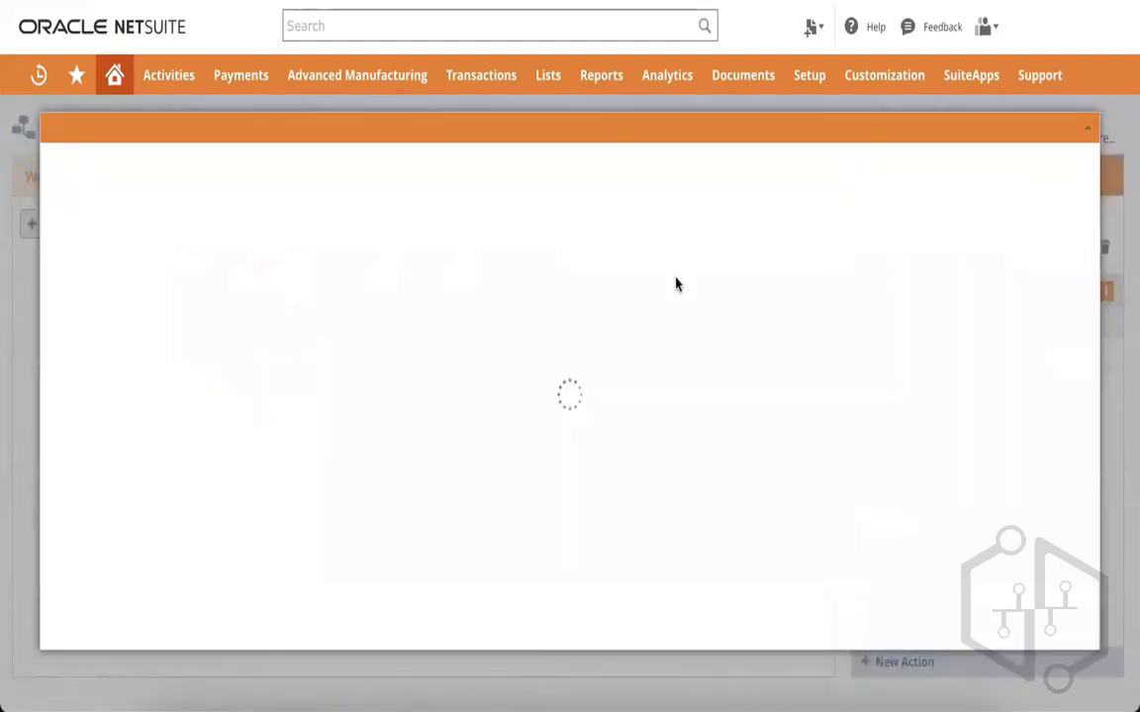
scroll(365, 361, "down", 5)
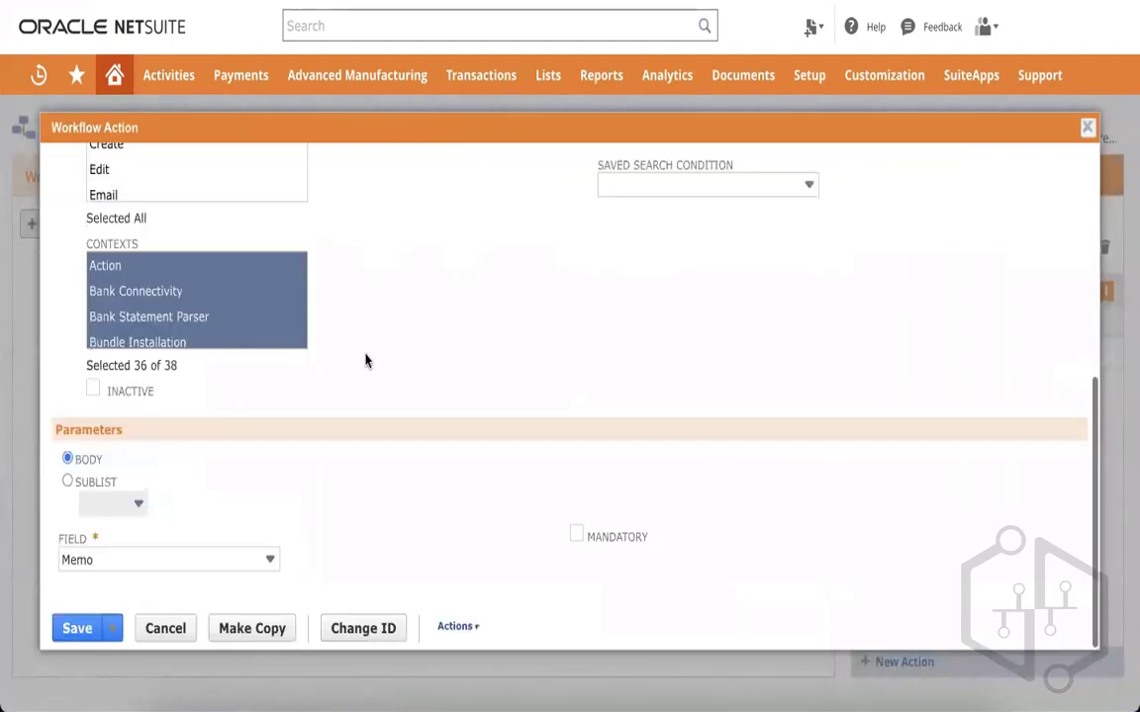
left_click(576, 534)
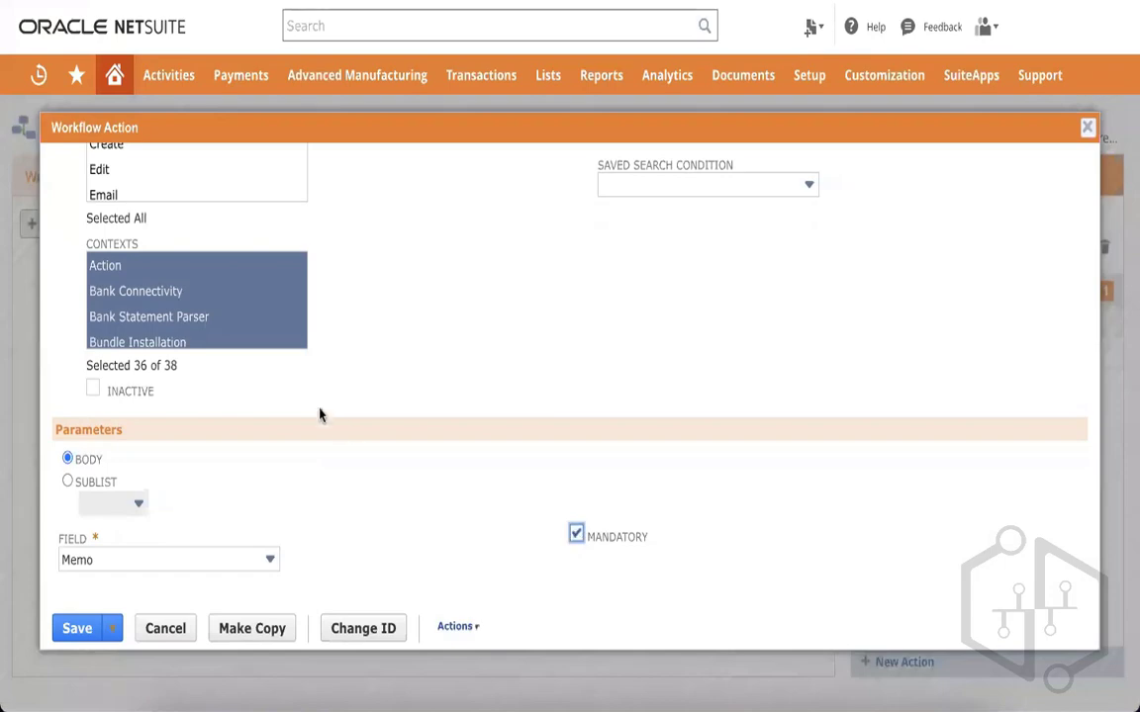
scroll(341, 478, "up", 5)
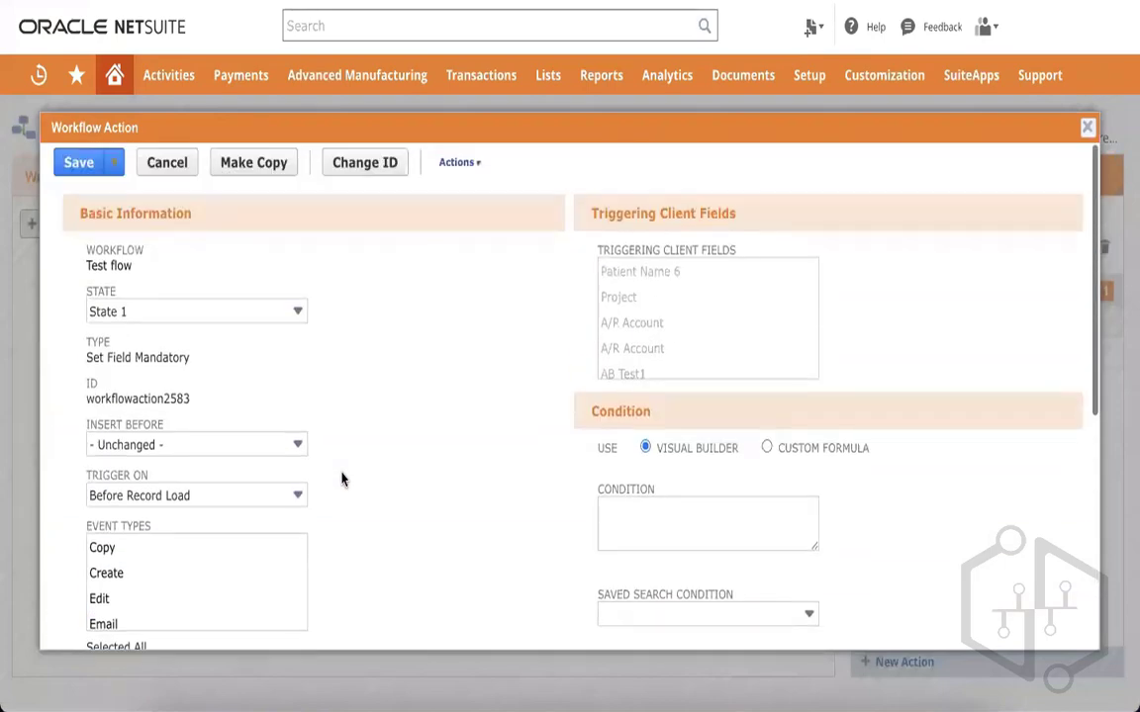
scroll(341, 478, "down", 5)
left_click(65, 632)
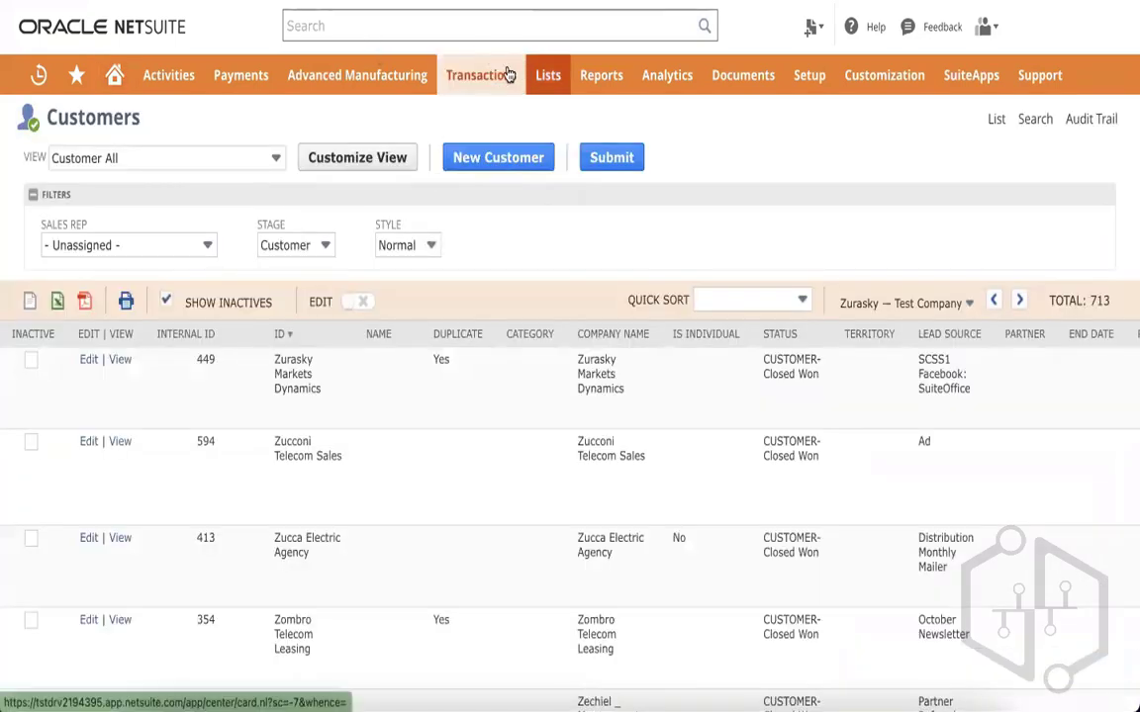
Open the entry page for a new vendor bill and check whether its Memo field is marked mandatory.
mouse_move(495, 74)
mouse_move(473, 255)
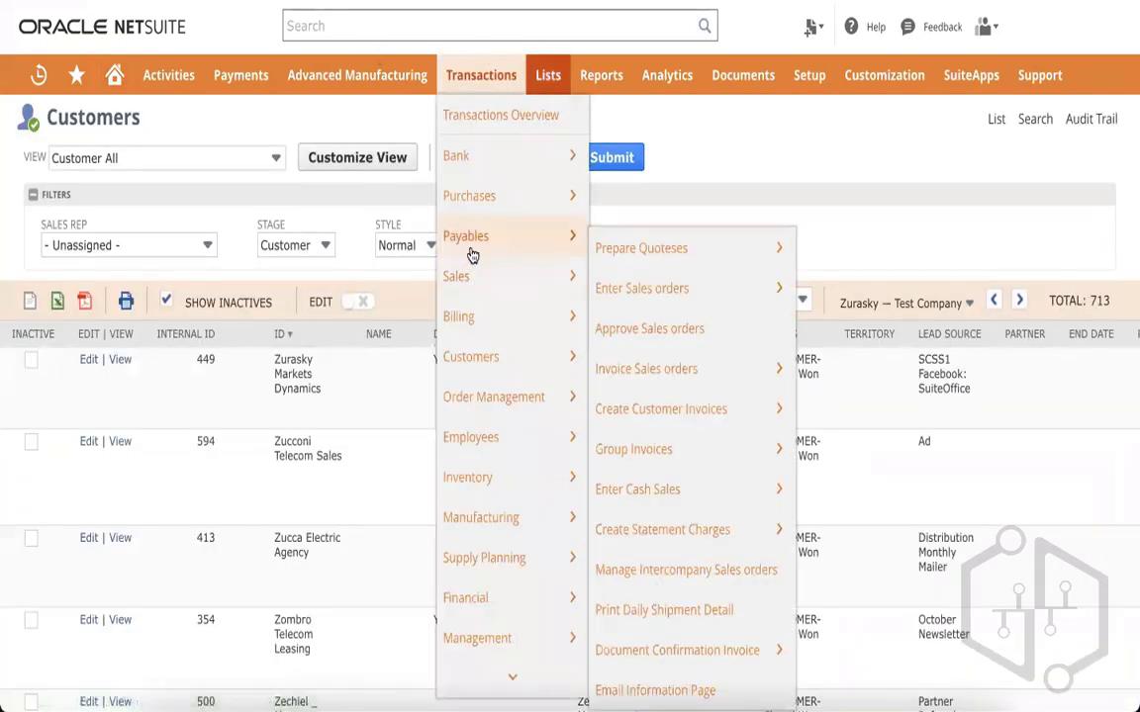
mouse_move(671, 279)
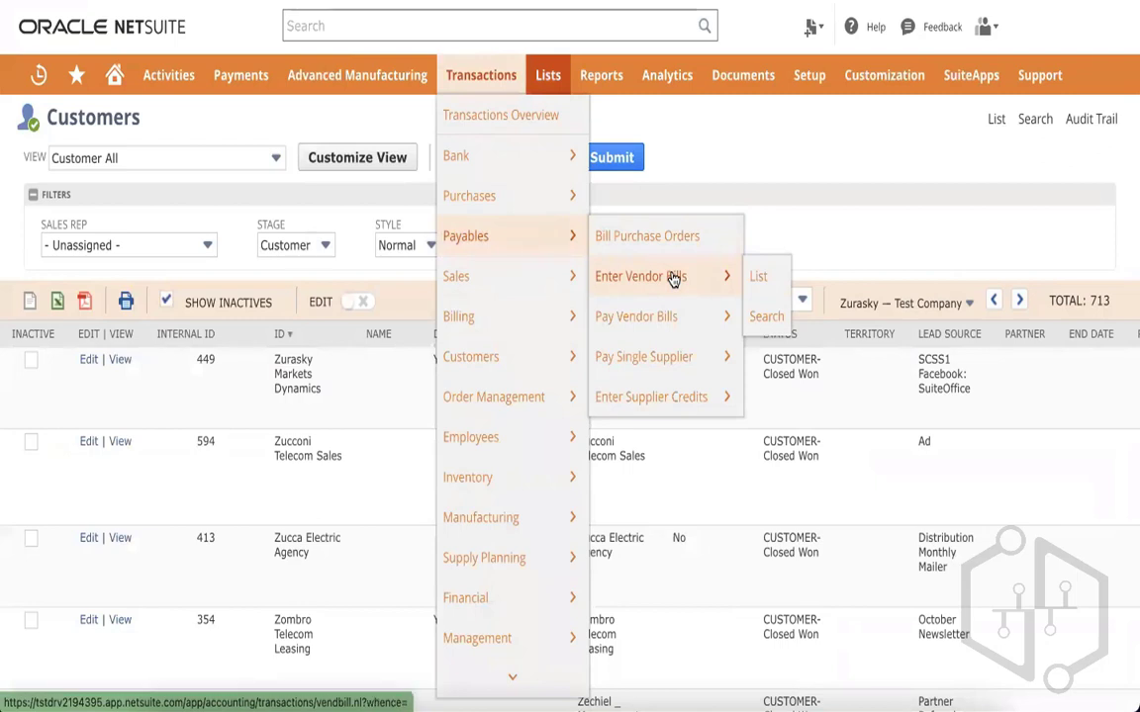
left_click(671, 279)
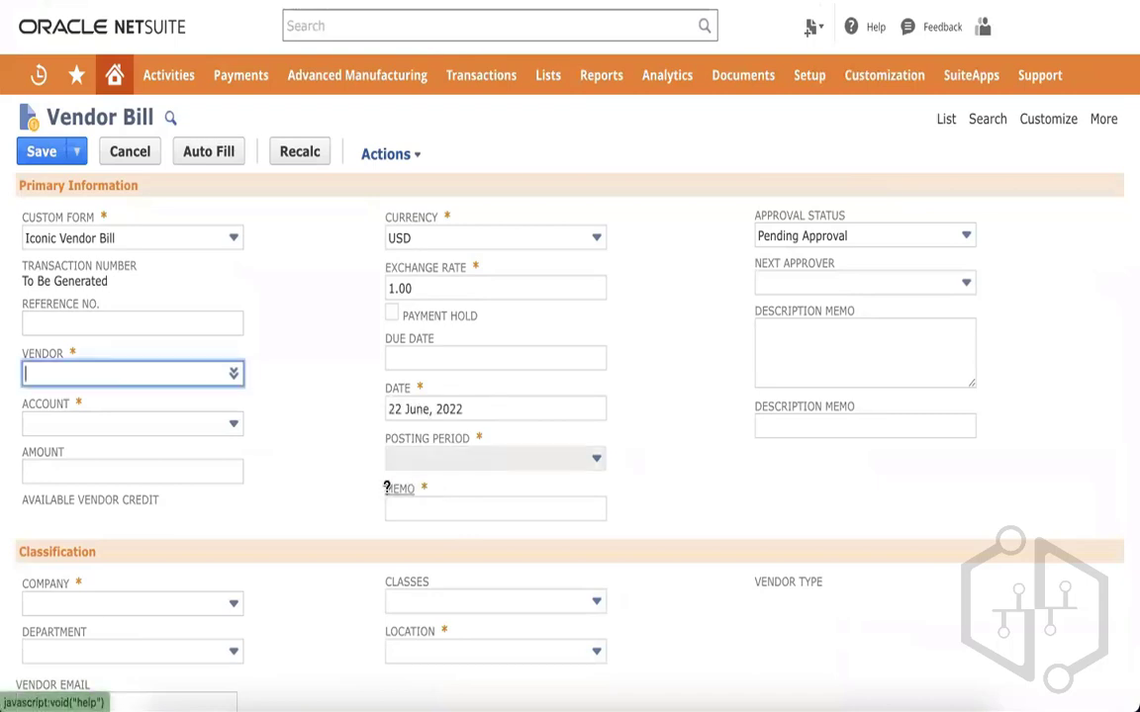
left_click_drag(425, 483, 353, 482)
left_click(346, 482)
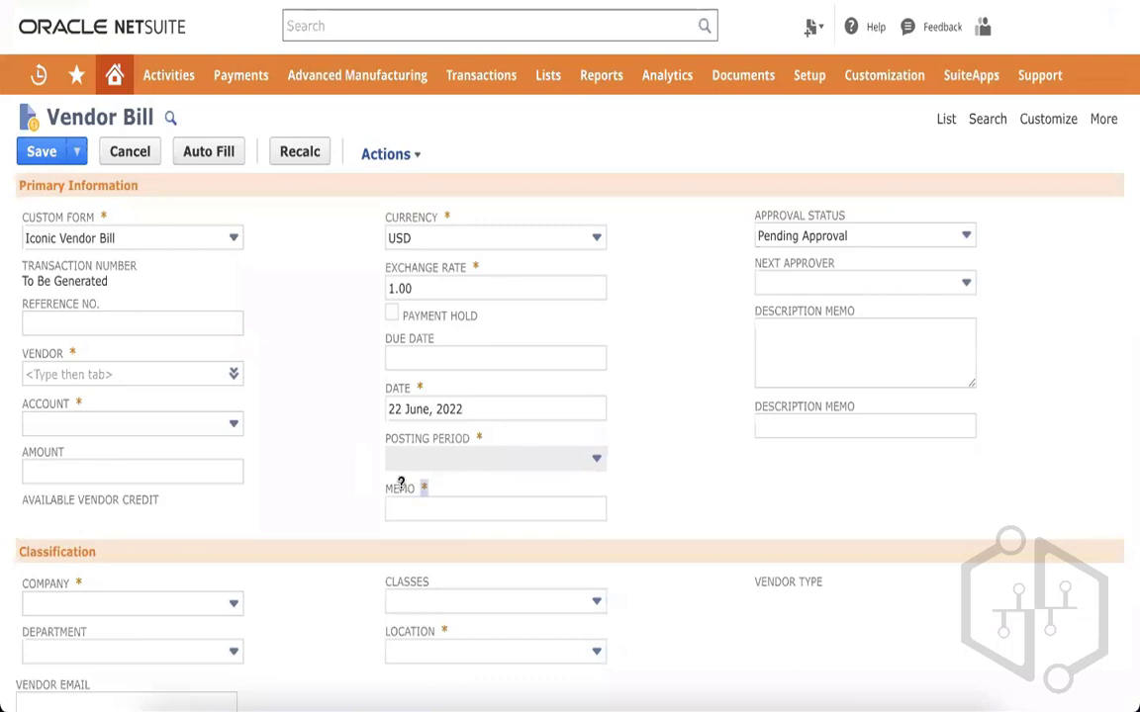
Check the Memo field's mandatory marker on the new vendor bill, and view the workflow summary of Test flow.
left_click_drag(400, 478, 382, 490)
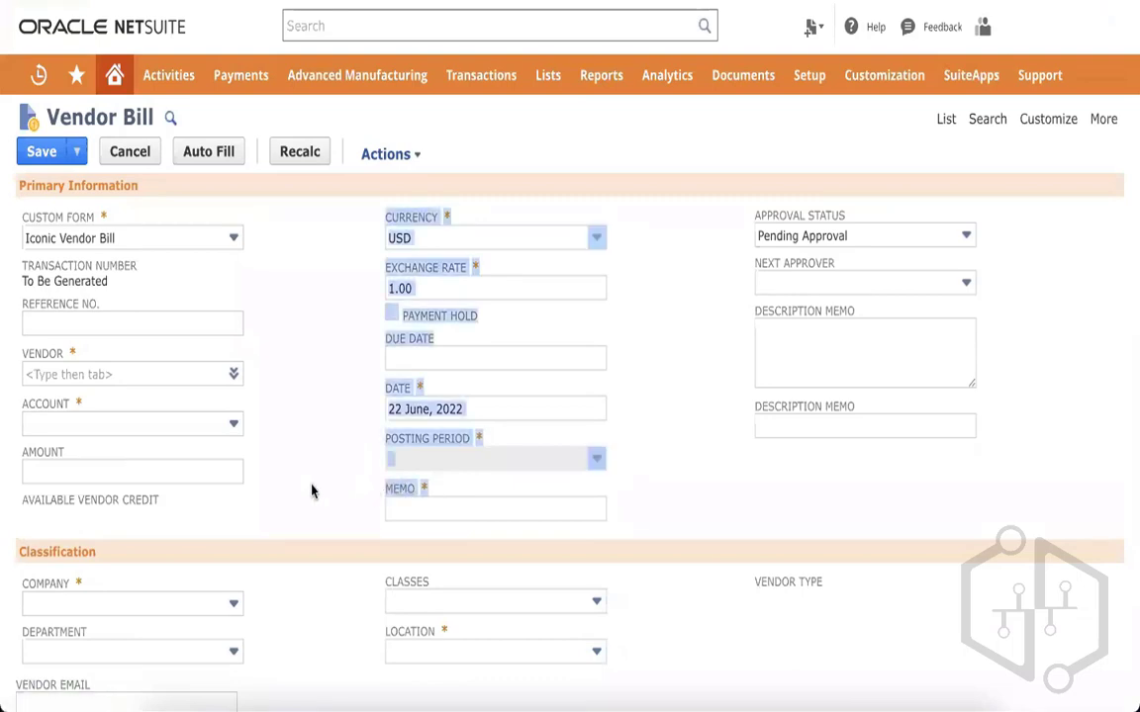
left_click(643, 289)
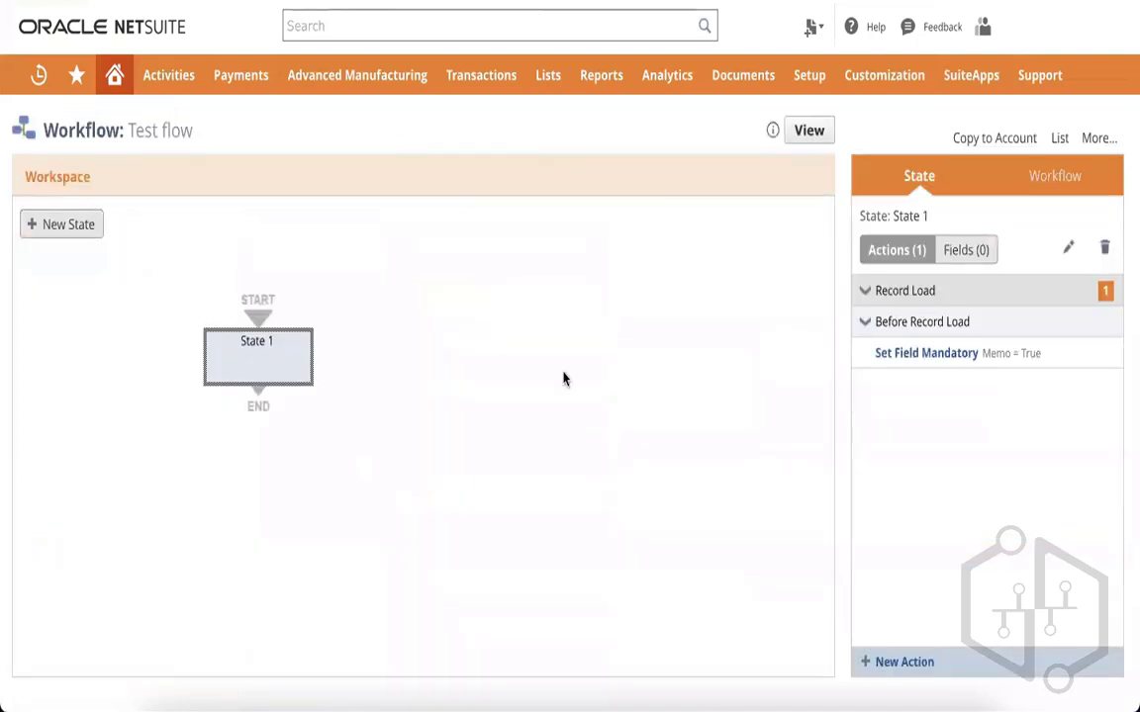
left_click(563, 379)
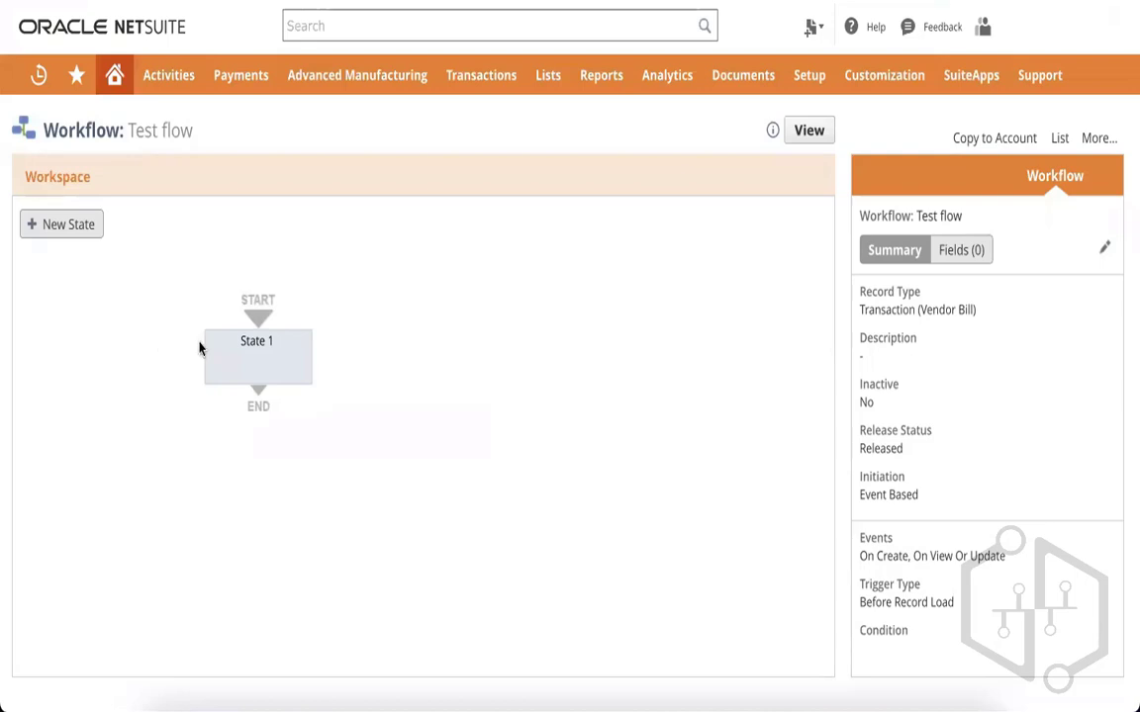
mouse_move(269, 354)
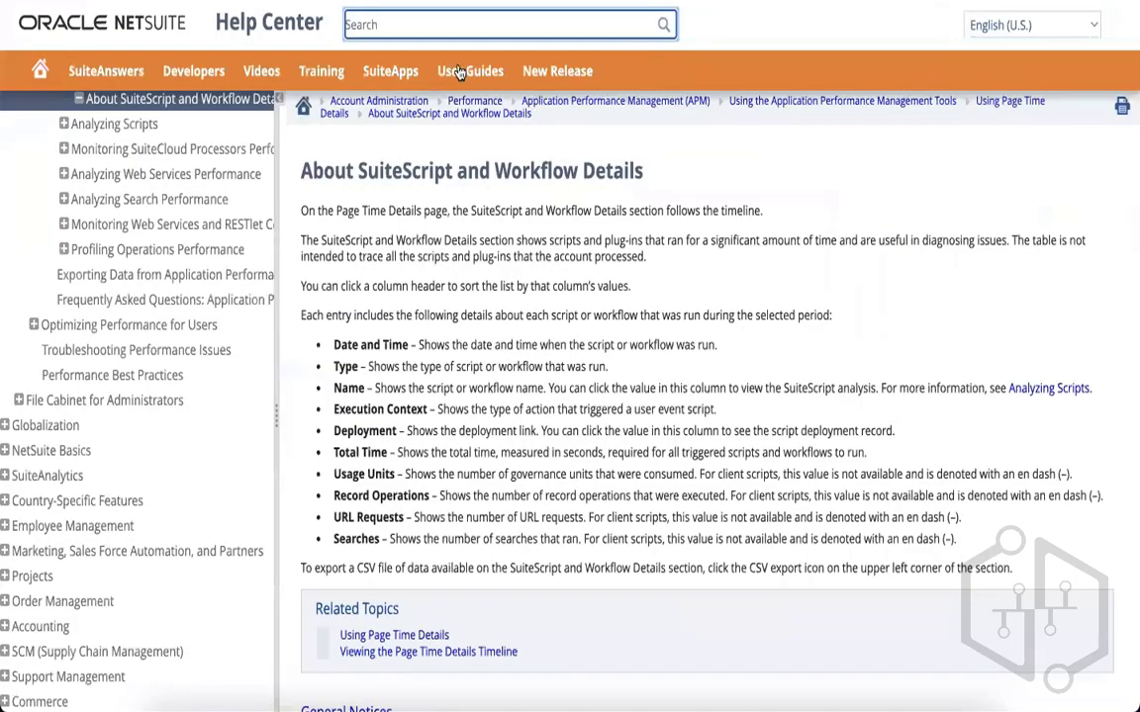
Search the NetSuite Help Center for "workflow action script" and open the SuiteScript 2.x Workflow Action Script Type topic.
left_click(407, 20)
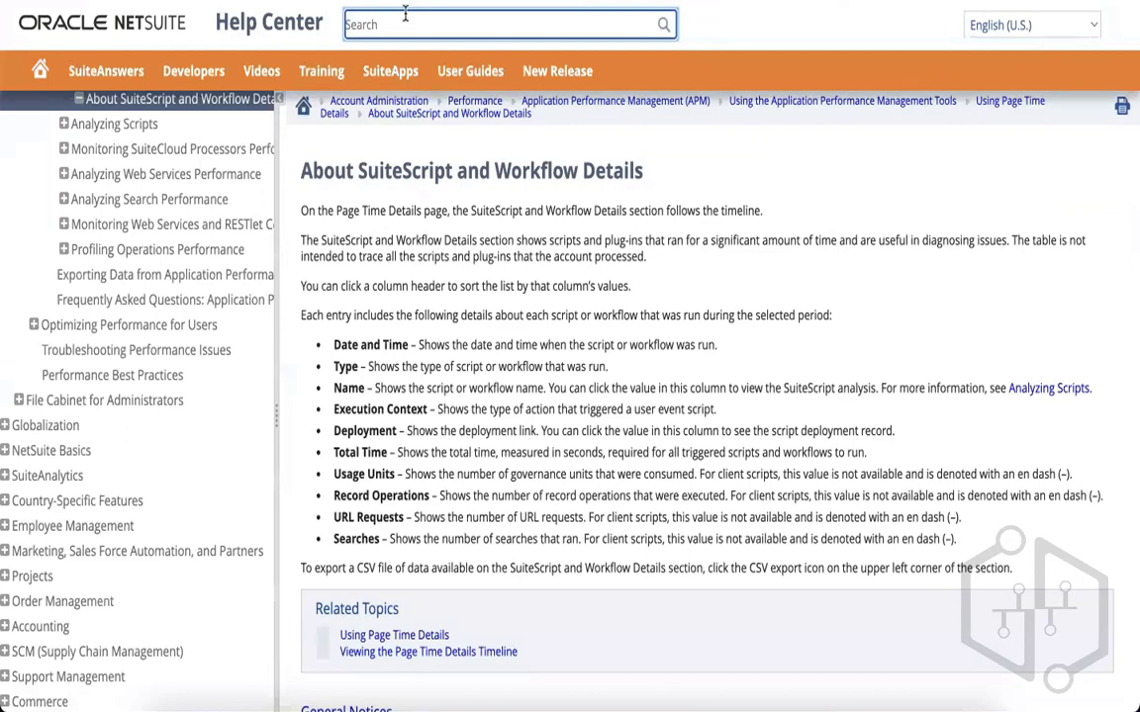
type("workflow action script")
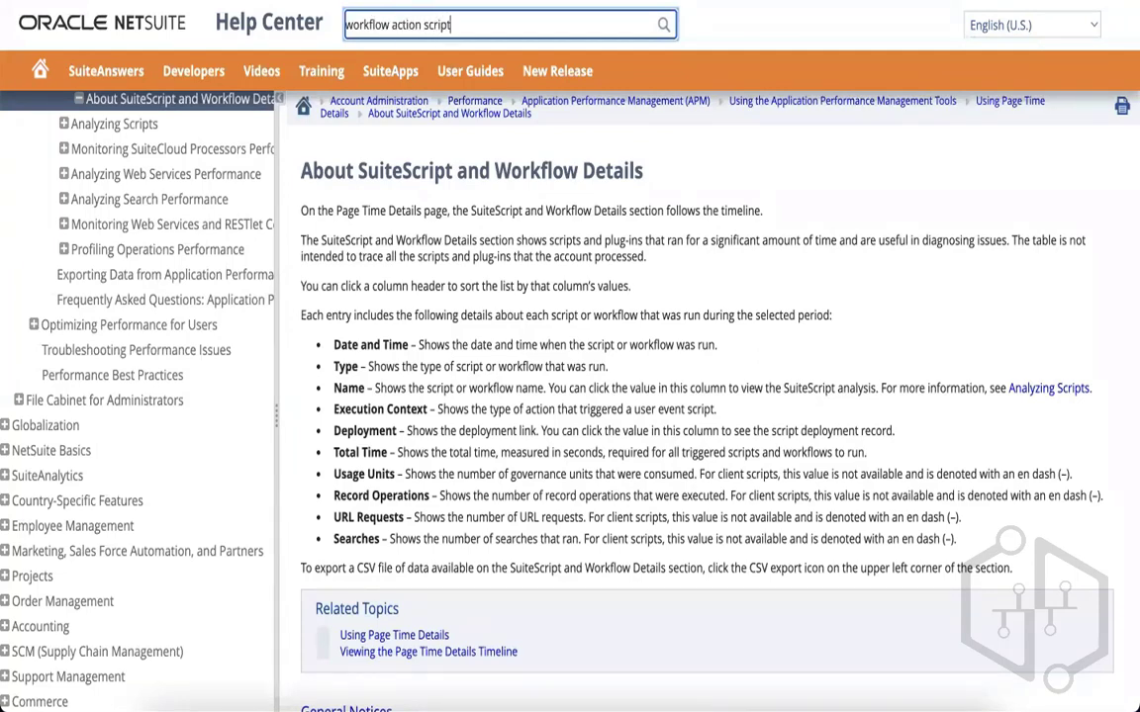
key("Return")
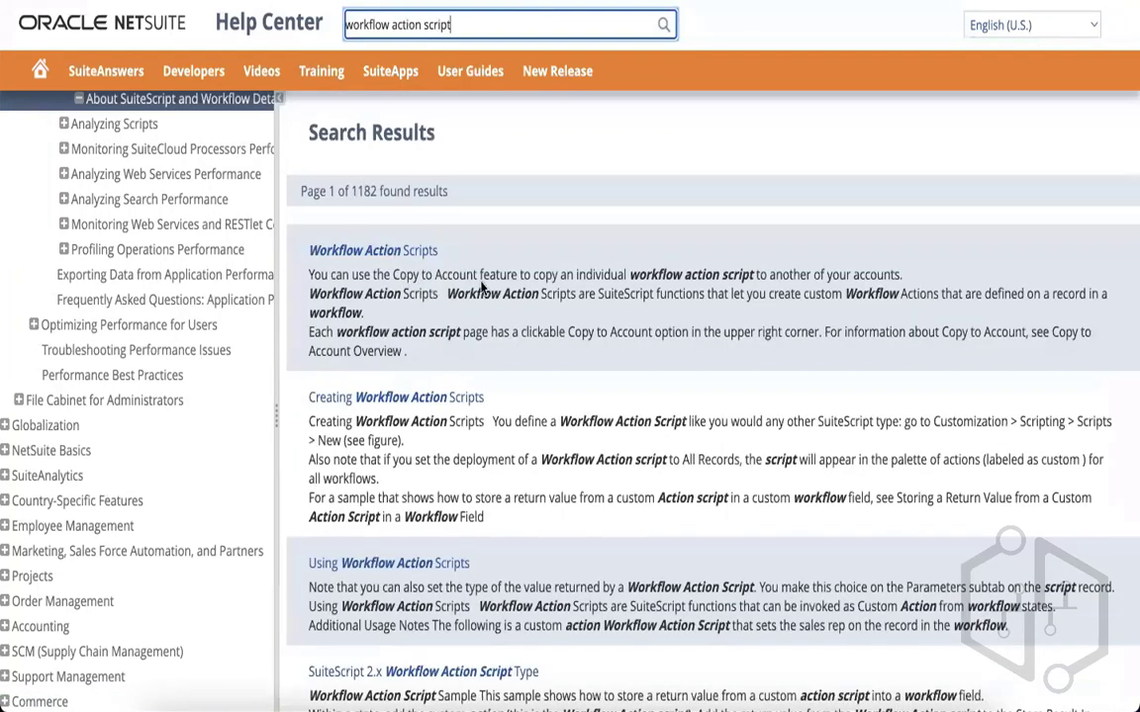
scroll(425, 287, "down", 2)
left_click(444, 481)
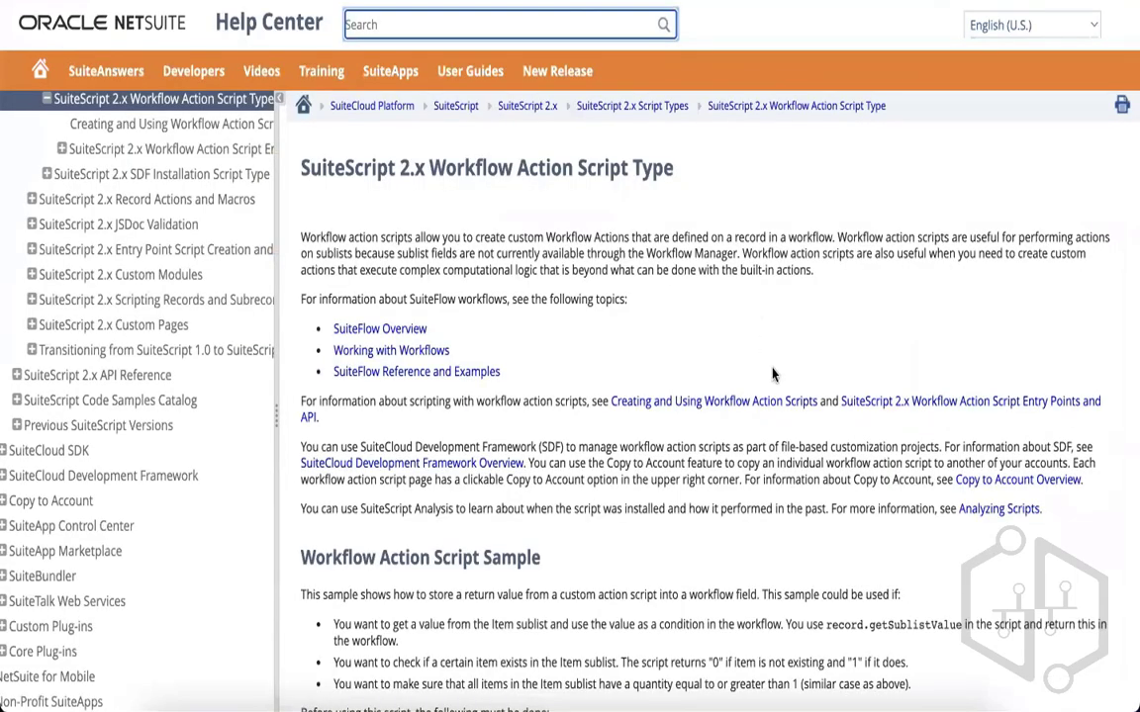
Read the topic's introduction on custom workflow actions and why these scripts are useful for sublists.
left_click_drag(586, 253, 721, 262)
double_click(774, 238)
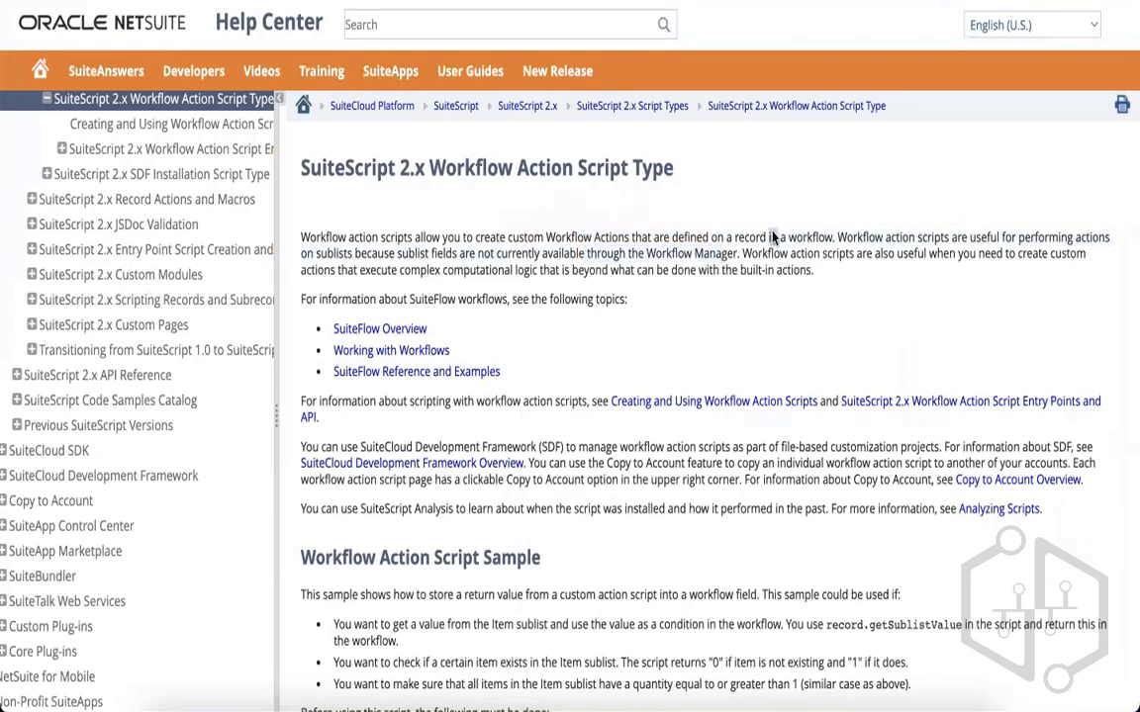
triple_click(867, 240)
left_click(883, 272)
left_click_drag(373, 255, 740, 256)
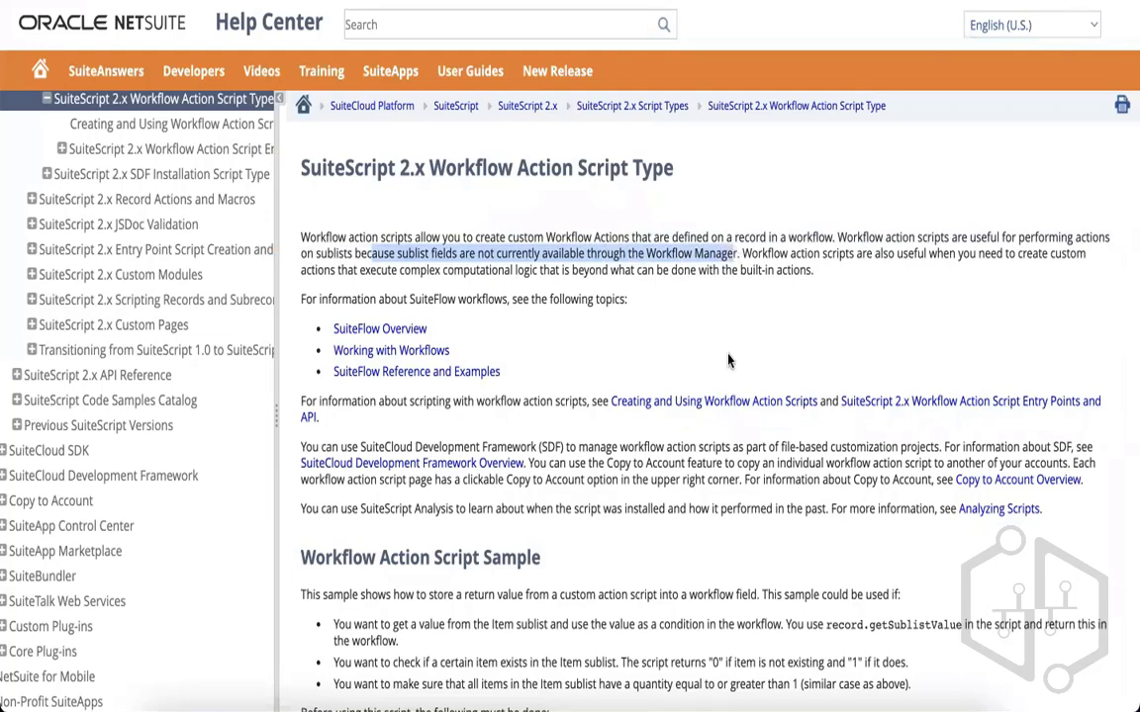
Review the prerequisites and code of the topic's Workflow Action Script sample.
scroll(728, 360, "down", 3)
scroll(728, 360, "down", 5)
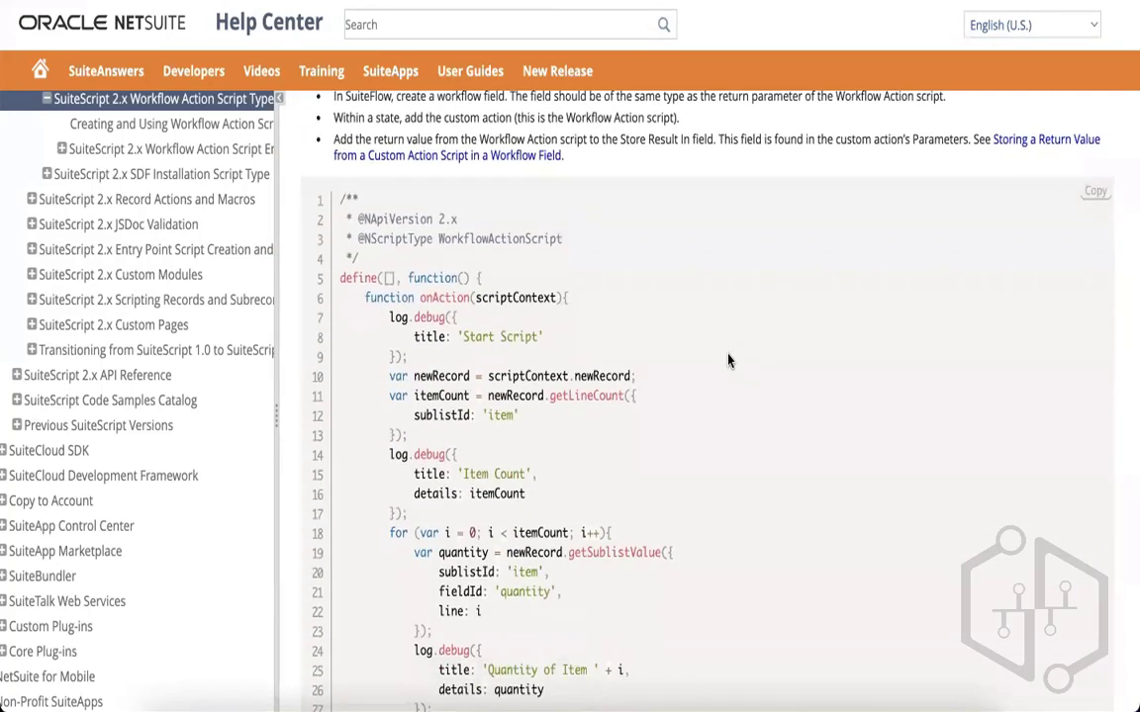
scroll(728, 360, "up", 1)
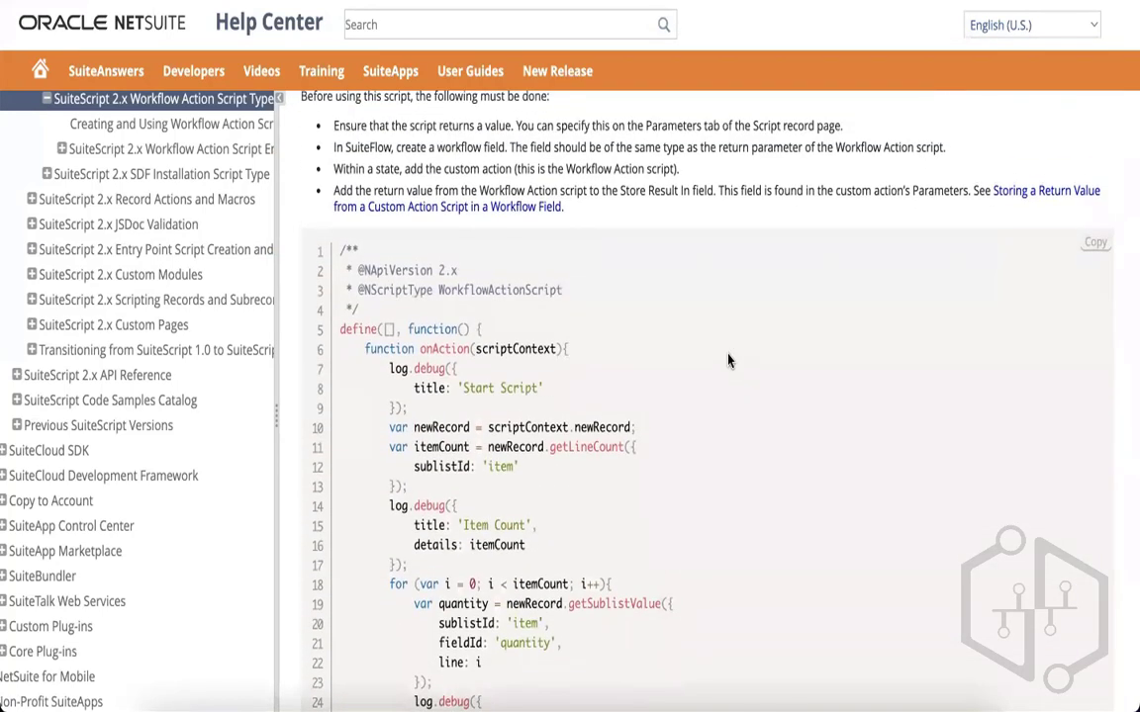
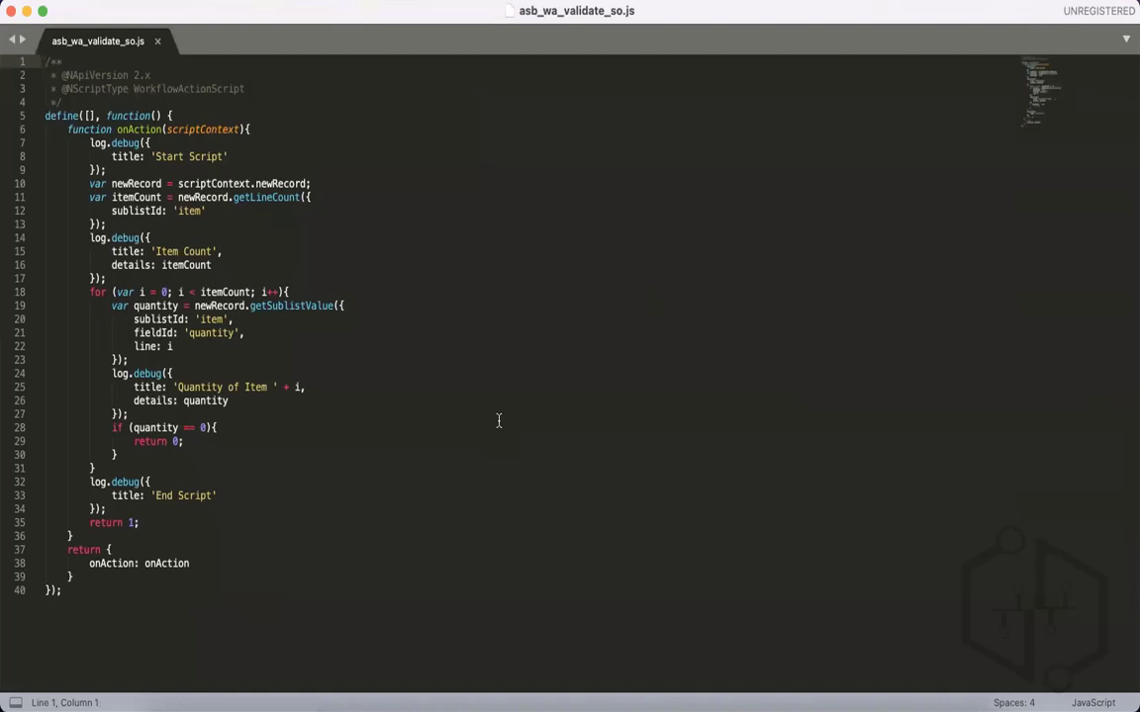
Switch to asb_wa_validate_so.js in Sublime Text and examine the onAction function, its scriptContext parameter and the newRecord variable.
double_click(137, 131)
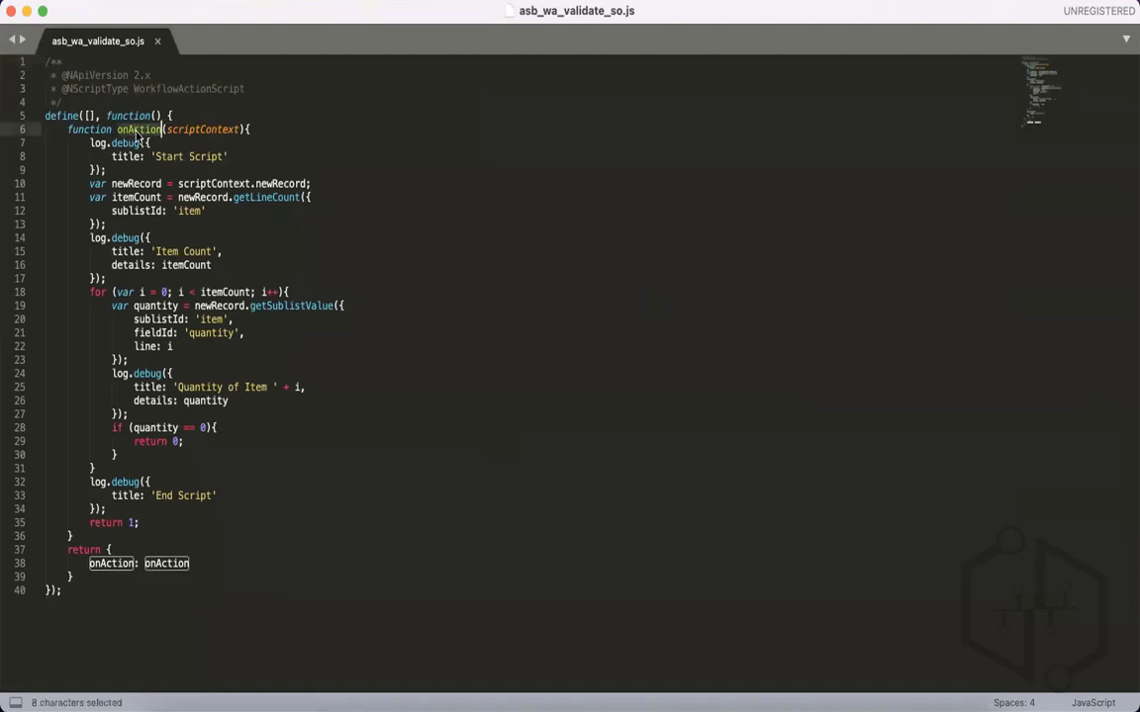
double_click(180, 130)
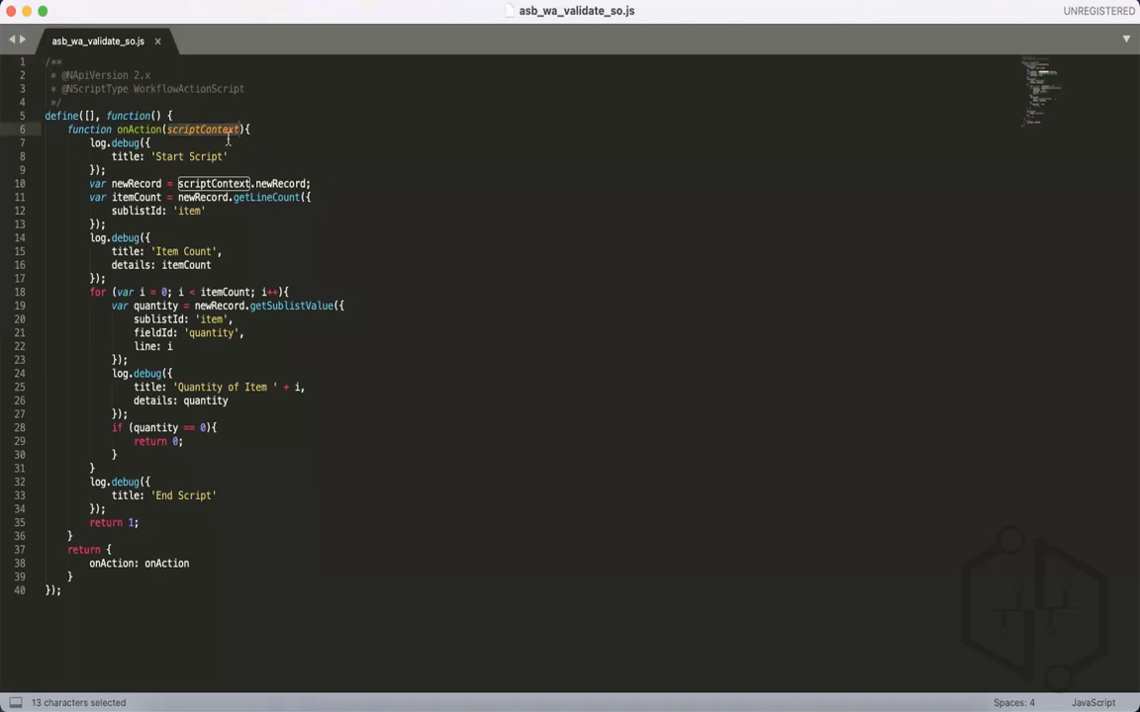
double_click(193, 142)
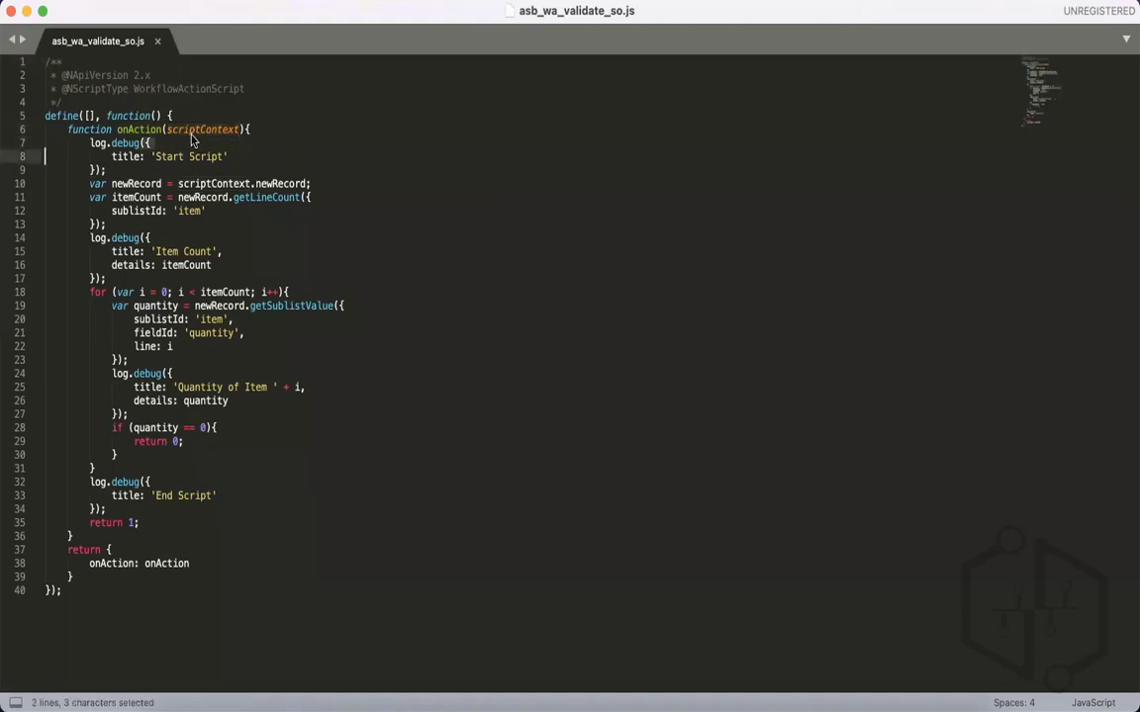
left_click(193, 142)
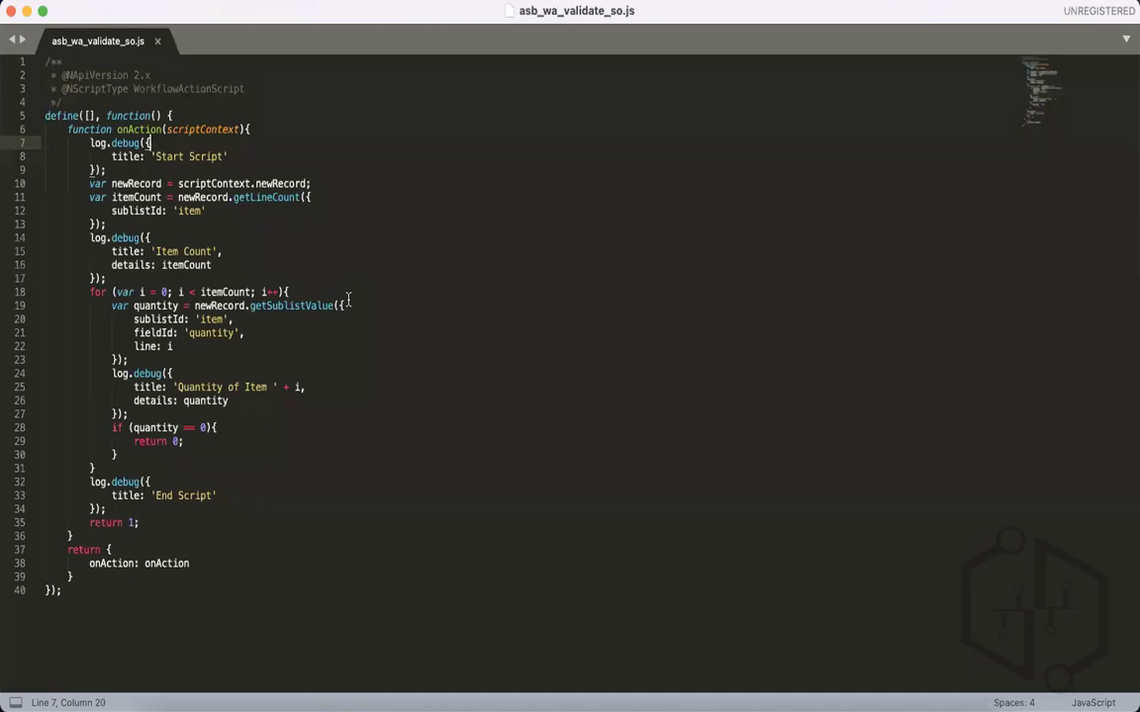
left_click(127, 183)
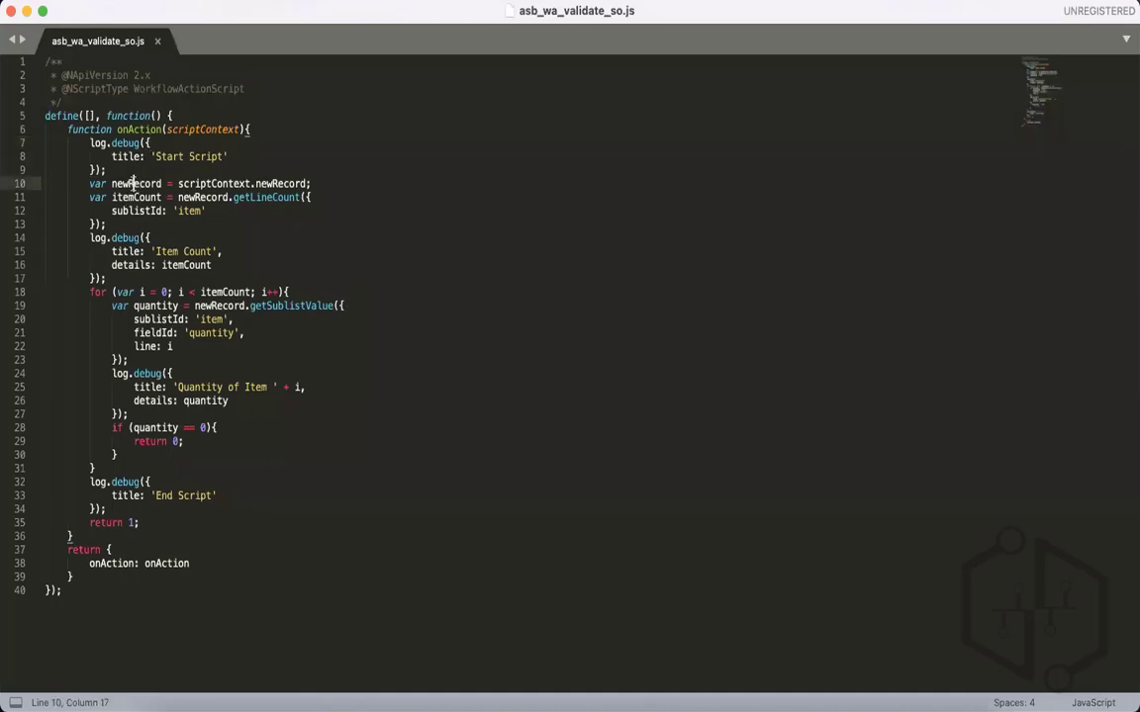
double_click(126, 183)
double_click(218, 183)
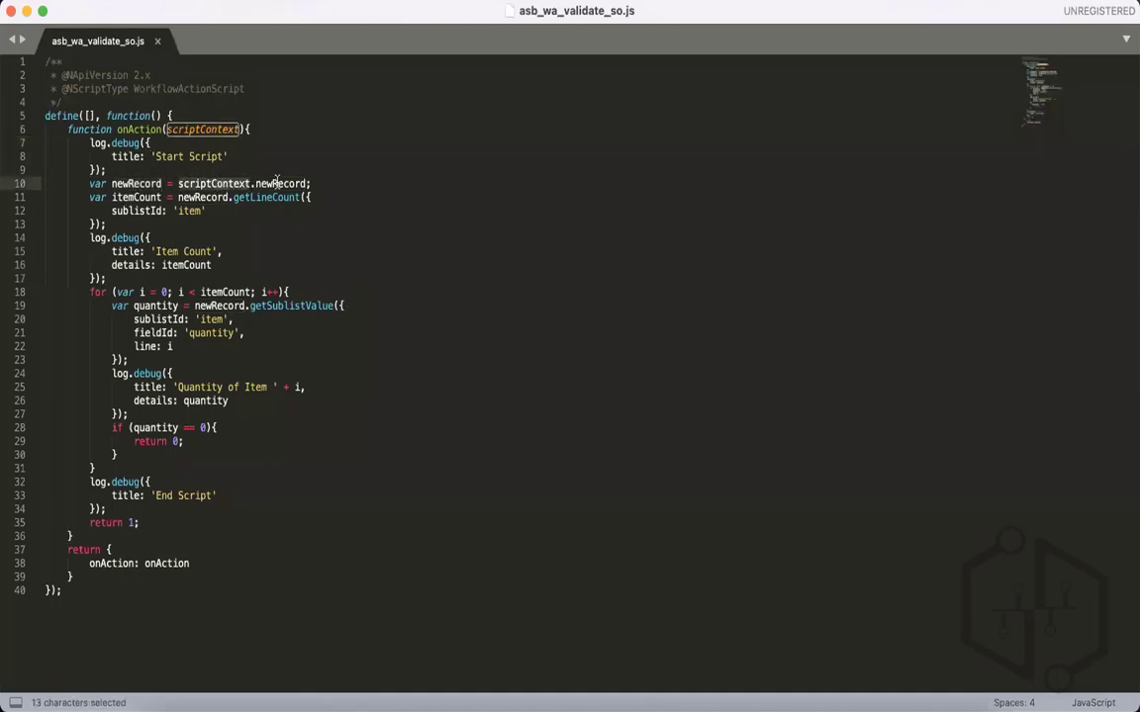
left_click(251, 183)
left_click(140, 183)
double_click(139, 183)
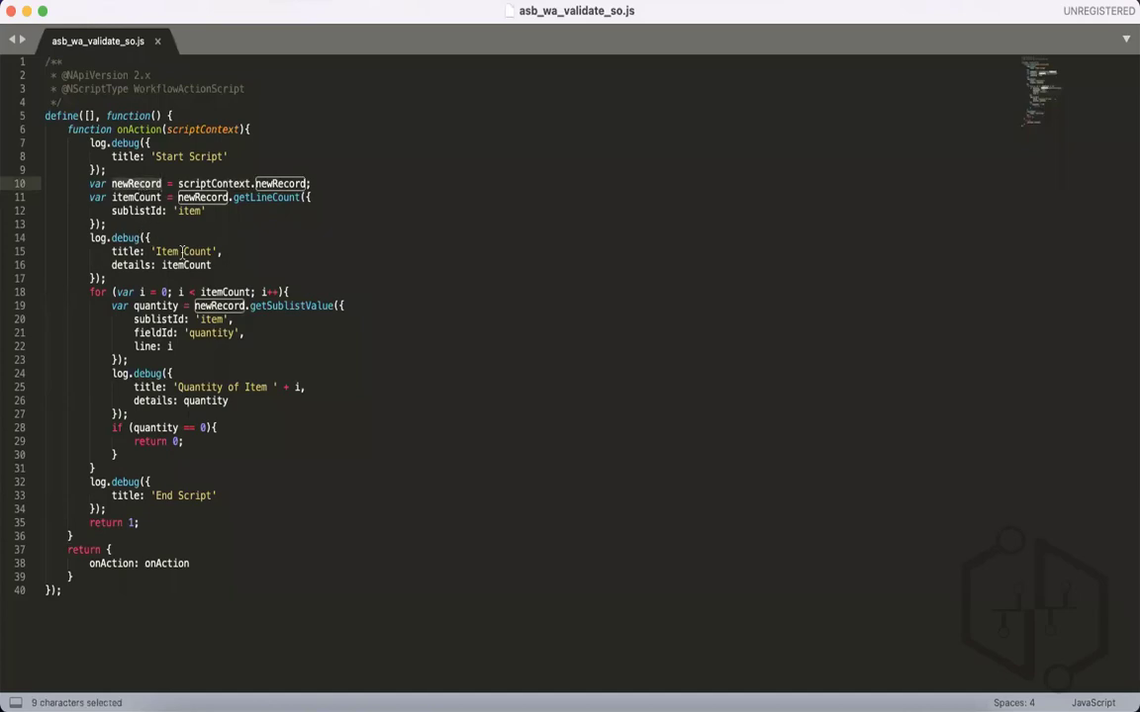
Examine how itemCount is obtained with getLineCount and how it limits the for loop over the item lines.
left_click_drag(90, 292, 182, 292)
left_click(179, 291)
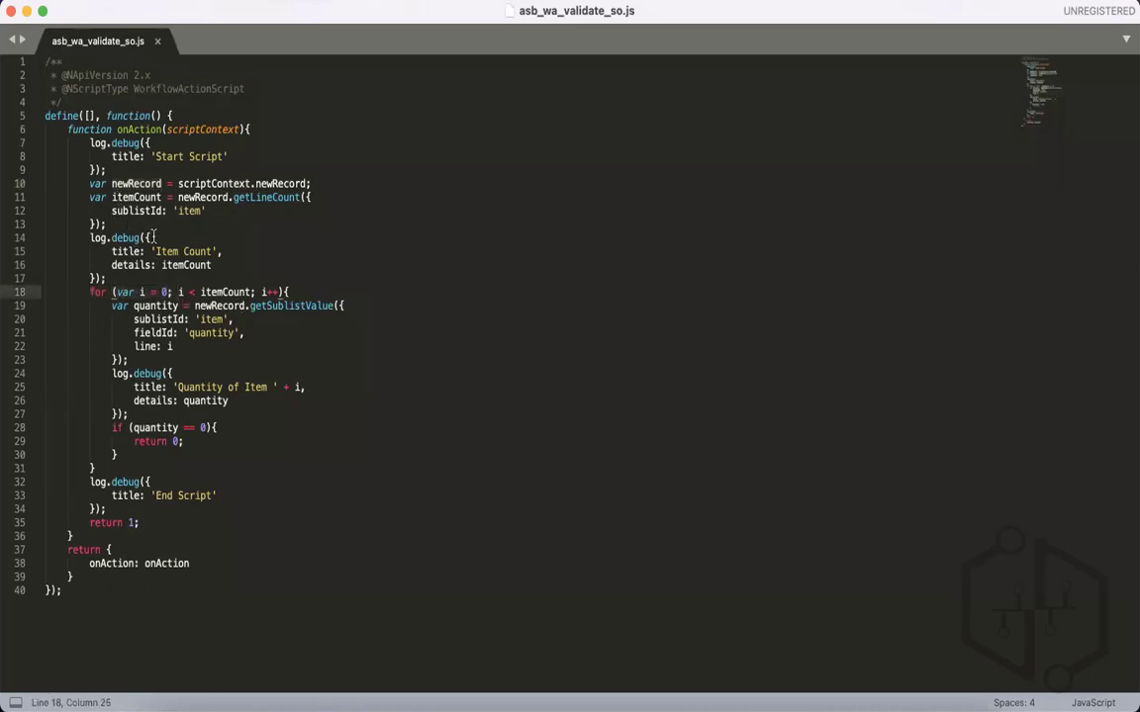
double_click(265, 198)
double_click(203, 198)
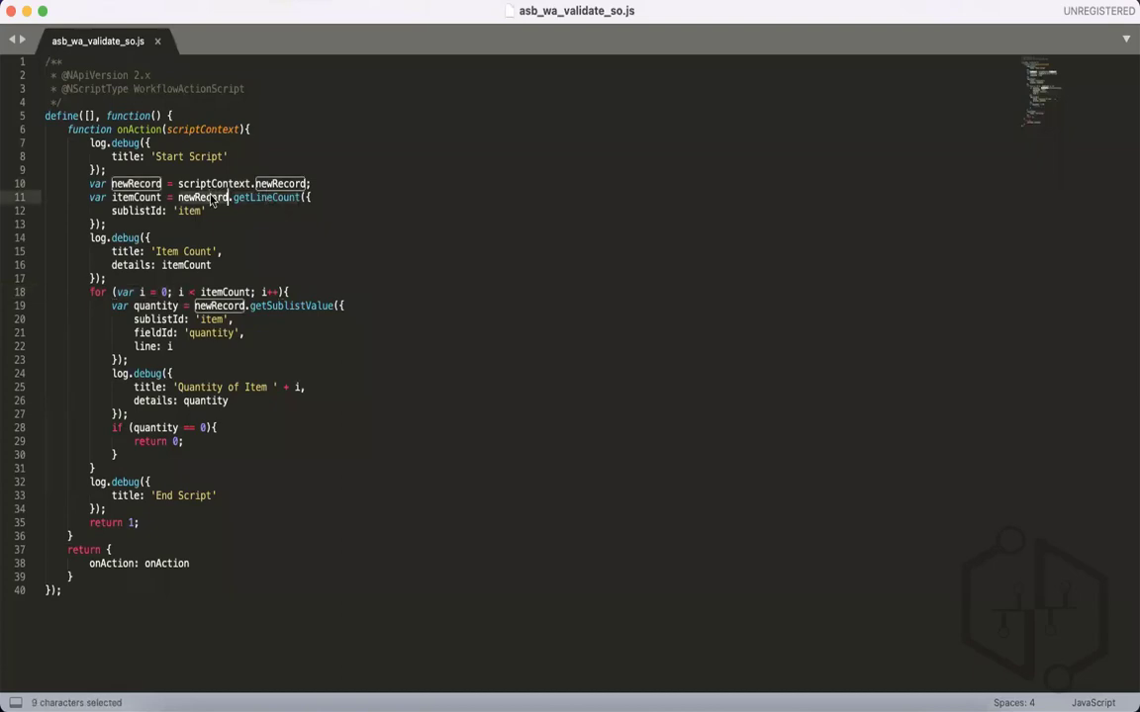
left_click(132, 227)
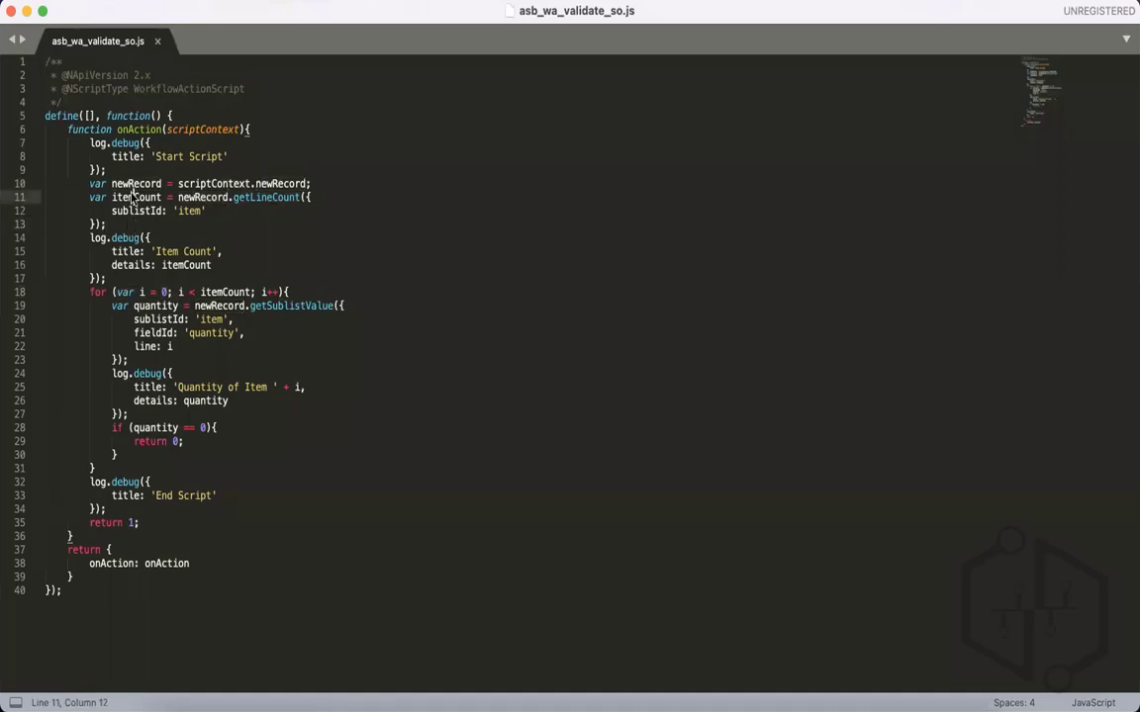
double_click(133, 198)
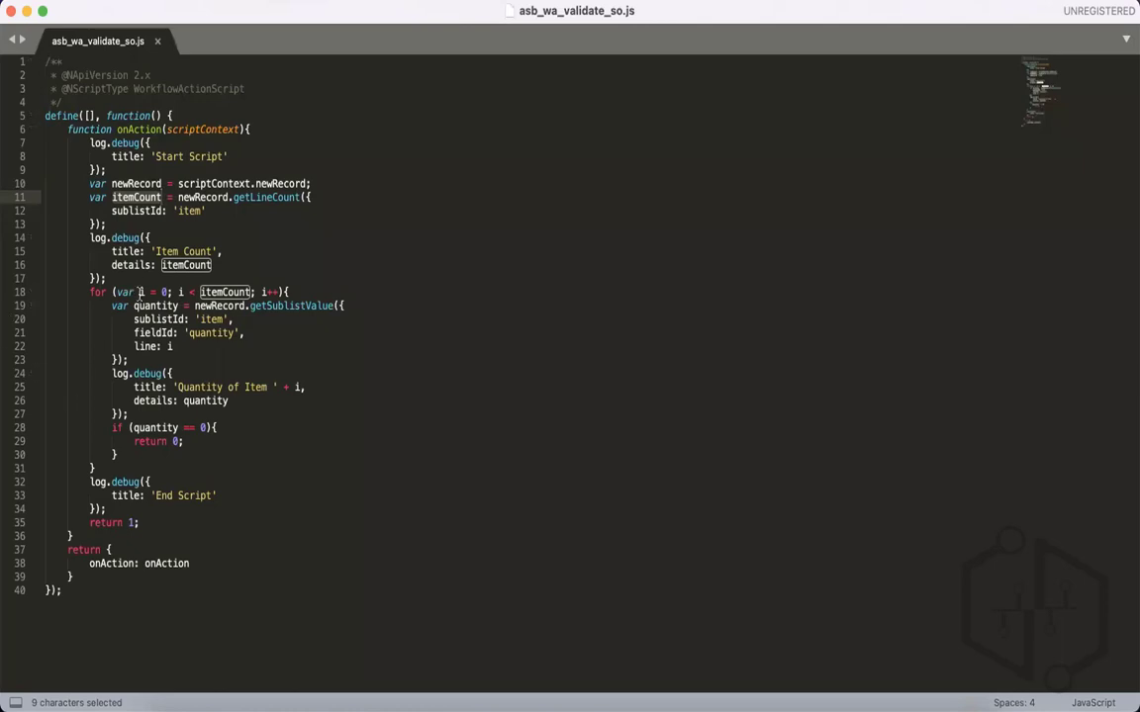
double_click(224, 292)
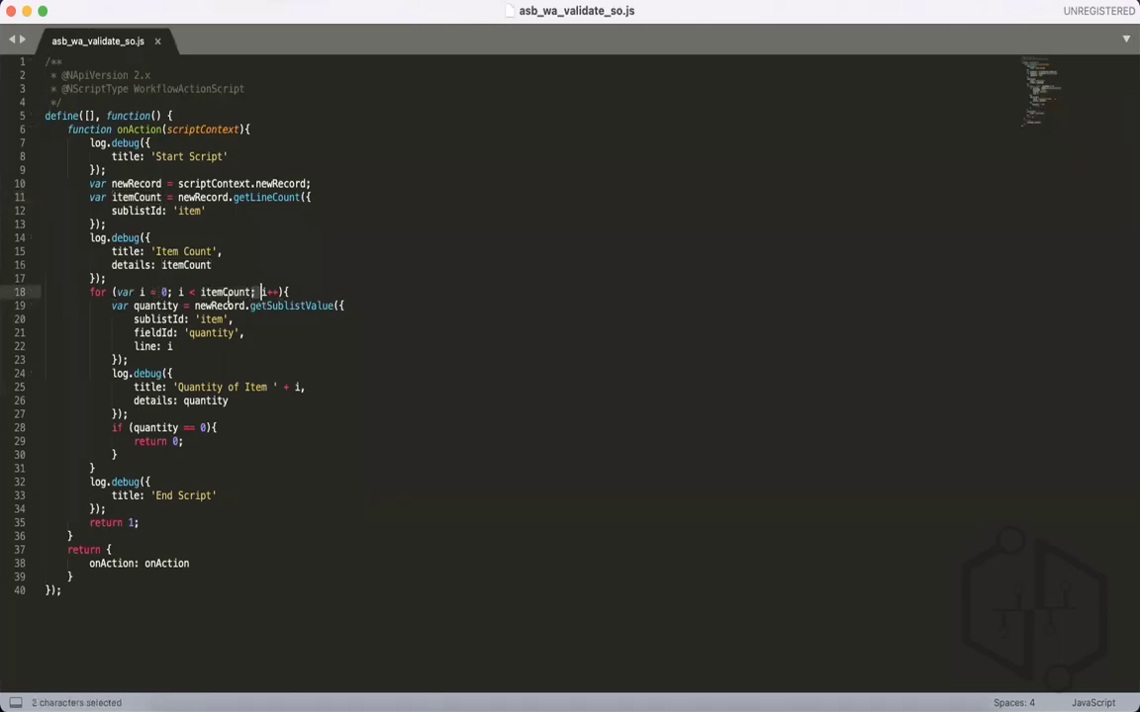
double_click(243, 306)
left_click(223, 292)
double_click(224, 292)
left_click(318, 287)
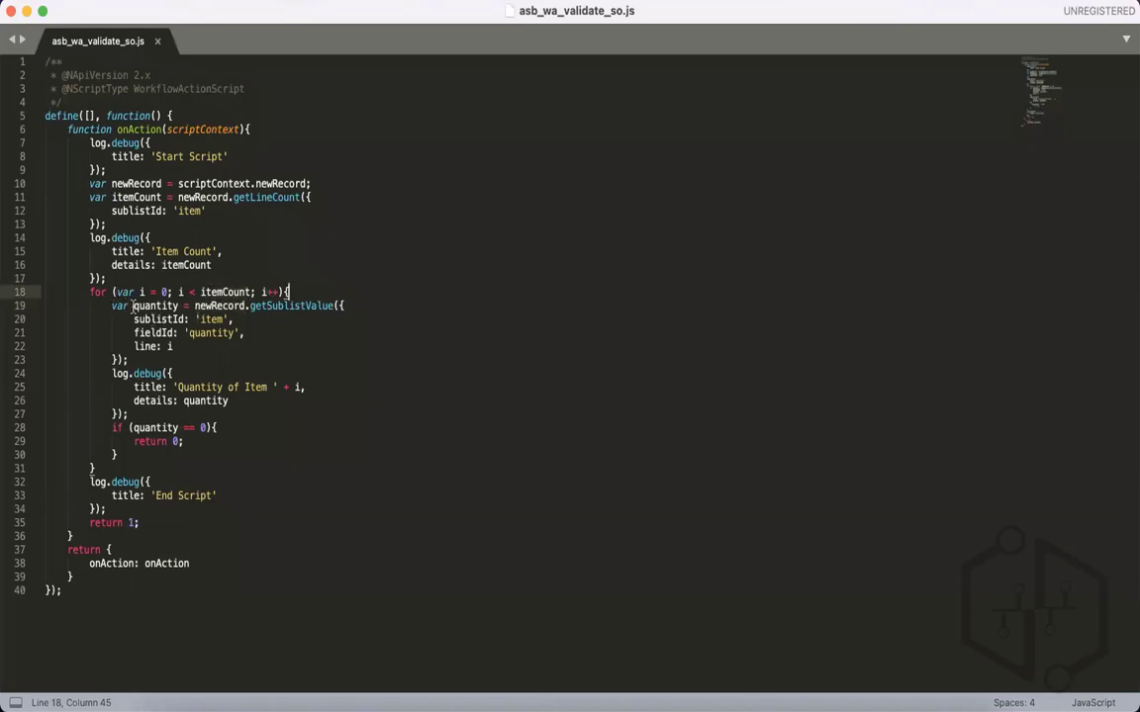
Examine how the quantity variable is read with getSublistValue from the item sublist's quantity field.
double_click(150, 308)
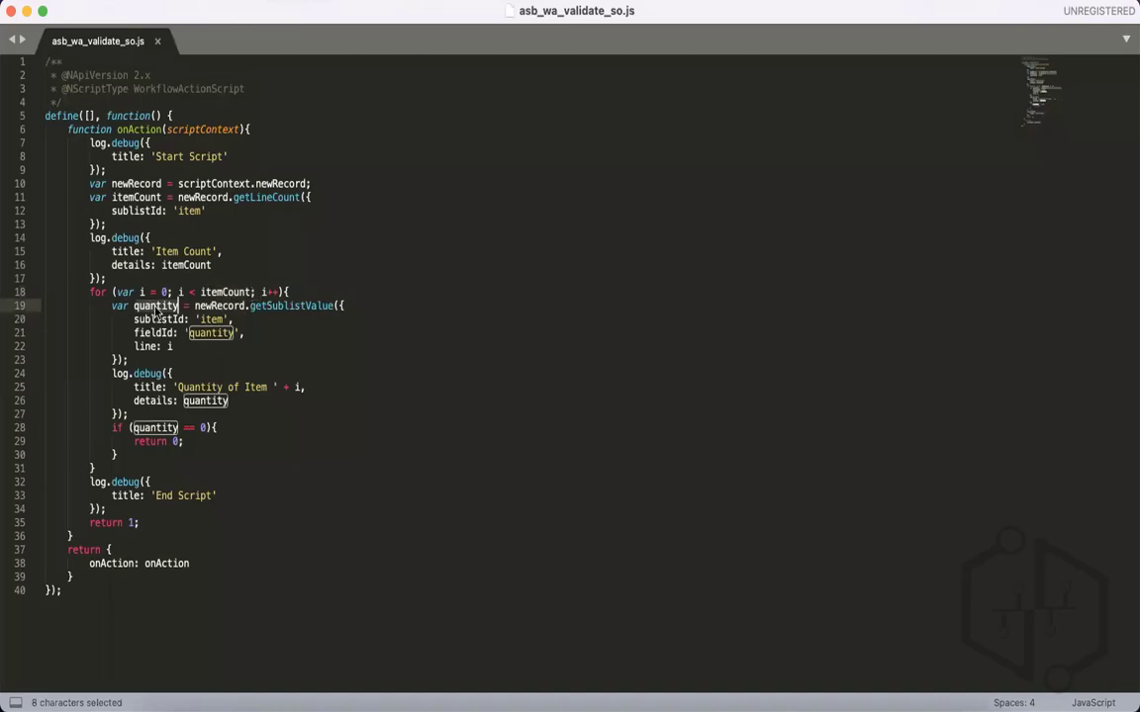
double_click(295, 307)
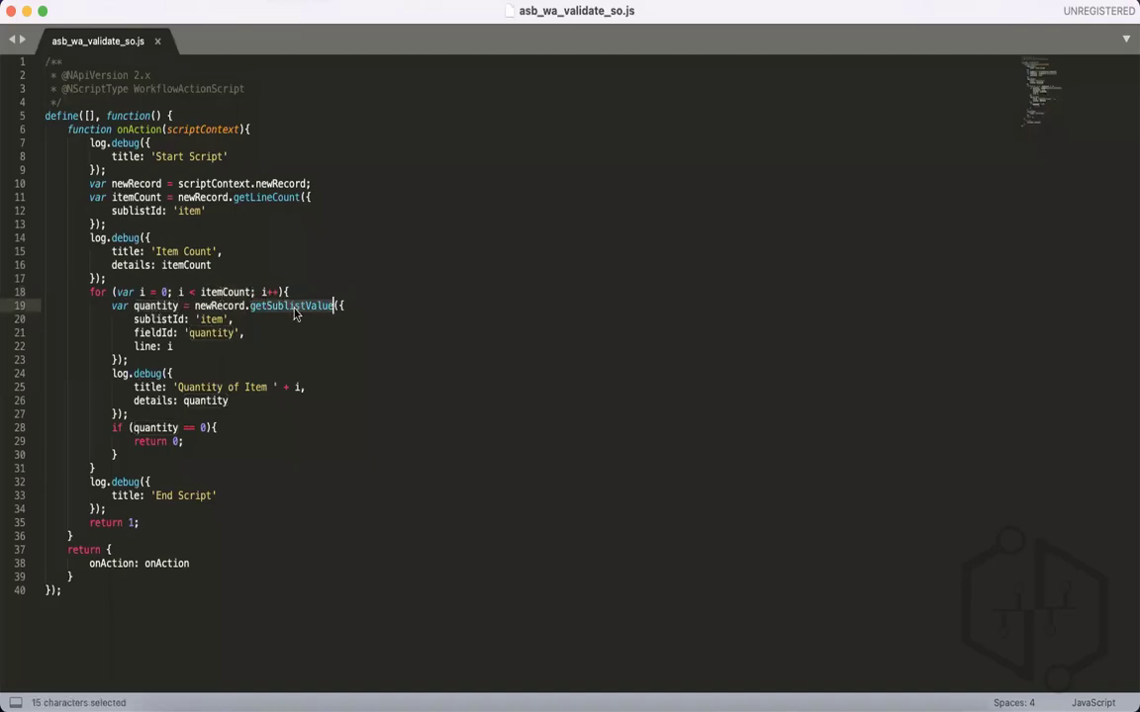
left_click(215, 333)
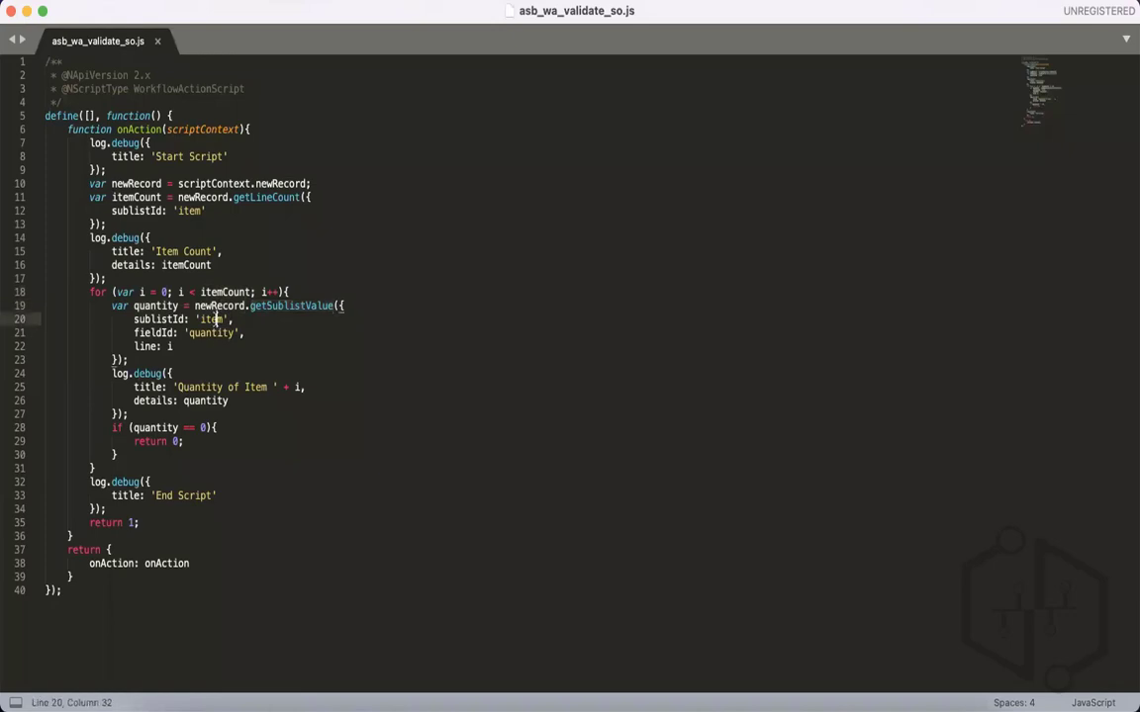
double_click(208, 319)
left_click(211, 335)
double_click(211, 334)
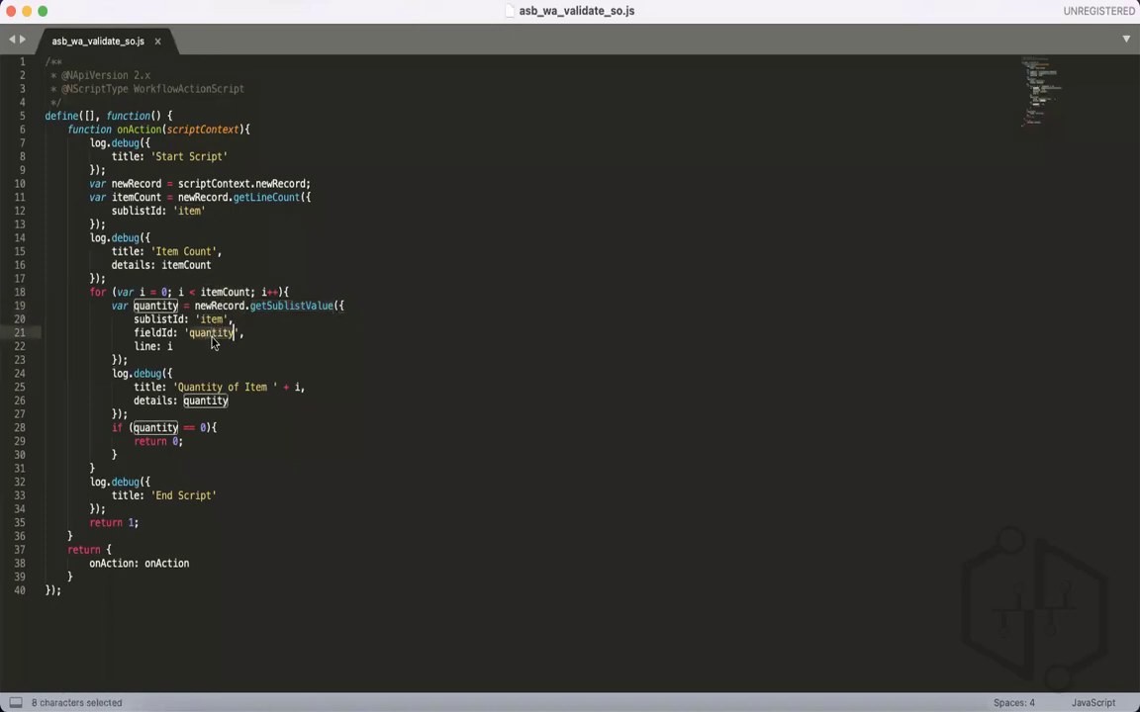
double_click(148, 305)
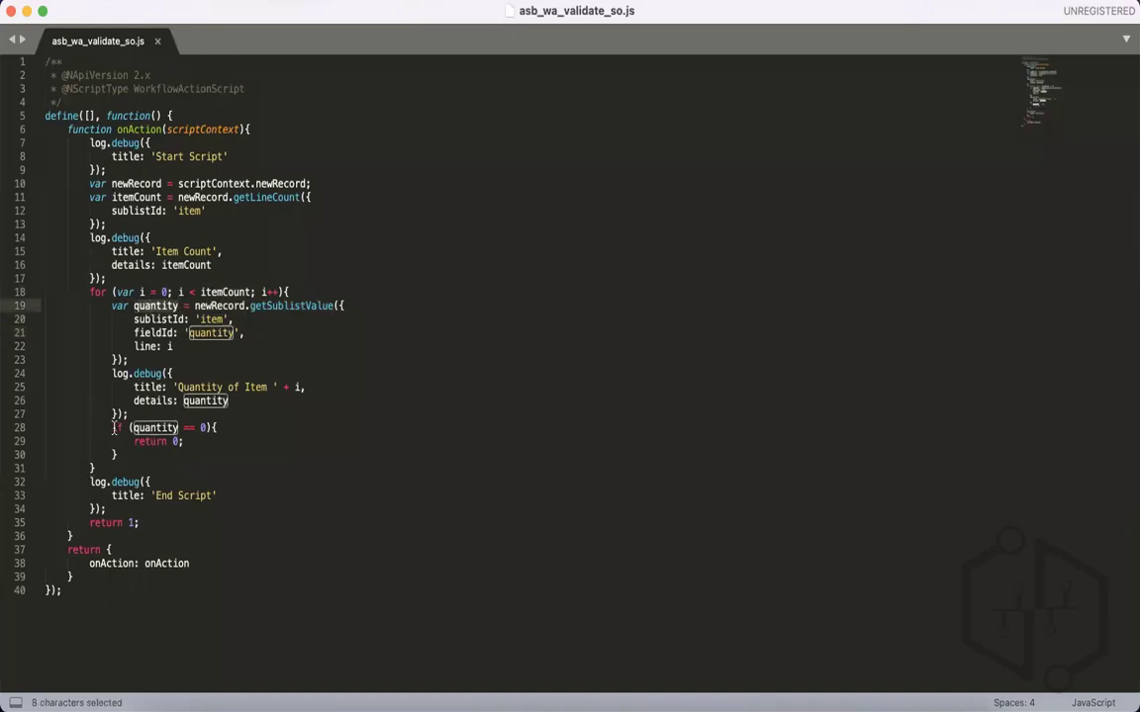
Examine the if block that tests for a zero quantity and the value it returns.
left_click_drag(107, 428, 129, 457)
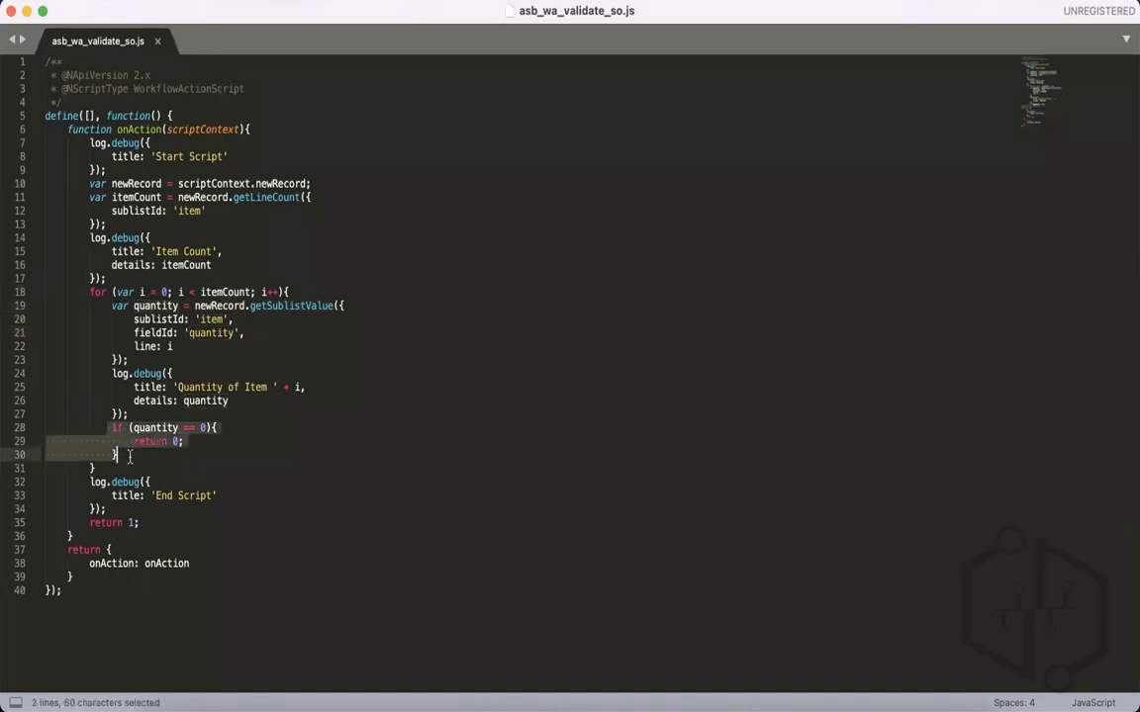
left_click(180, 442)
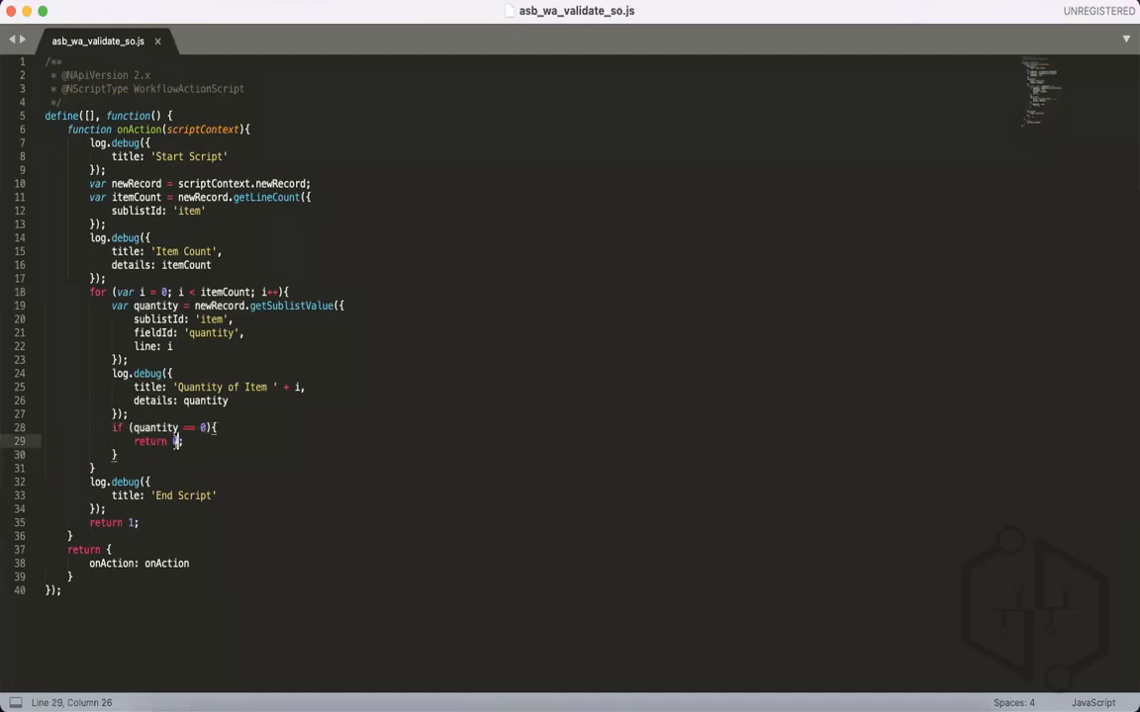
double_click(177, 442)
left_click(193, 455)
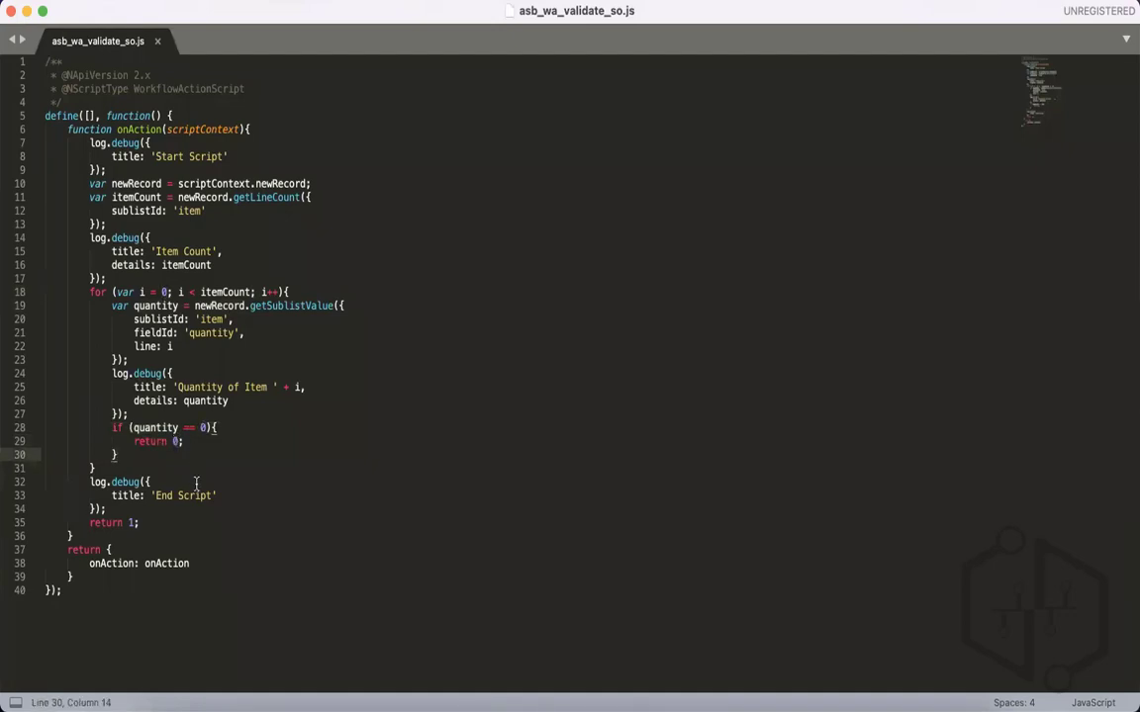
left_click_drag(115, 456, 114, 428)
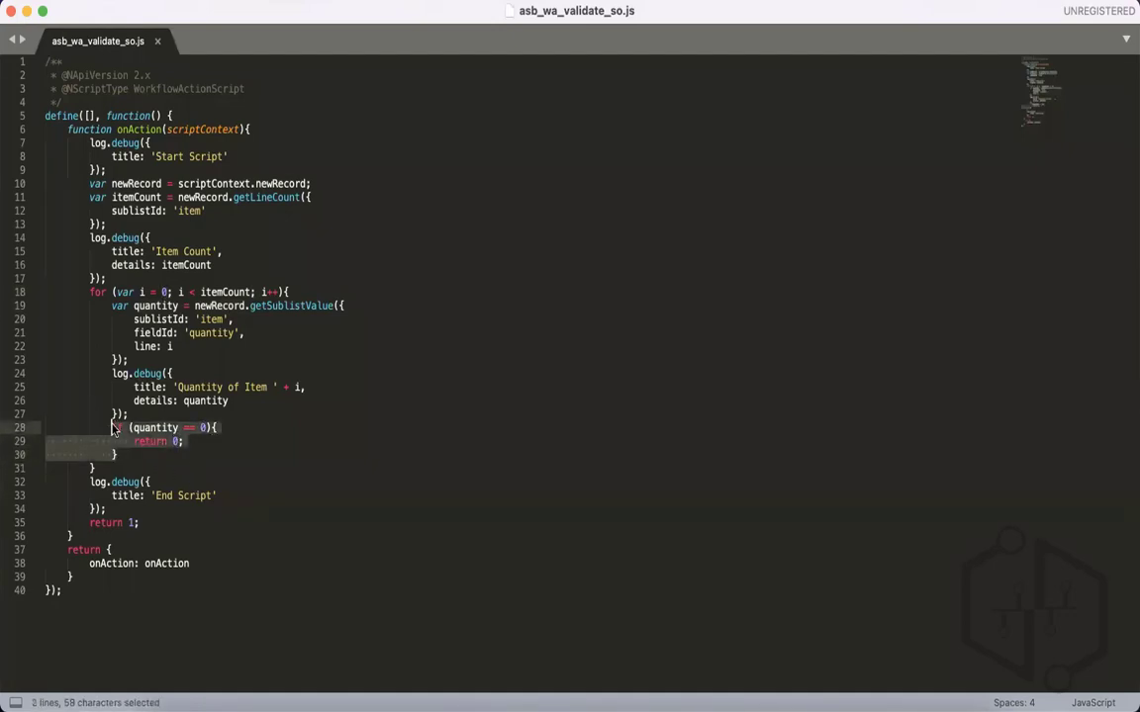
Examine the script's final return 1 statement and the closing return block that maps onAction to the onAction function.
left_click(87, 532)
left_click_drag(89, 523, 140, 527)
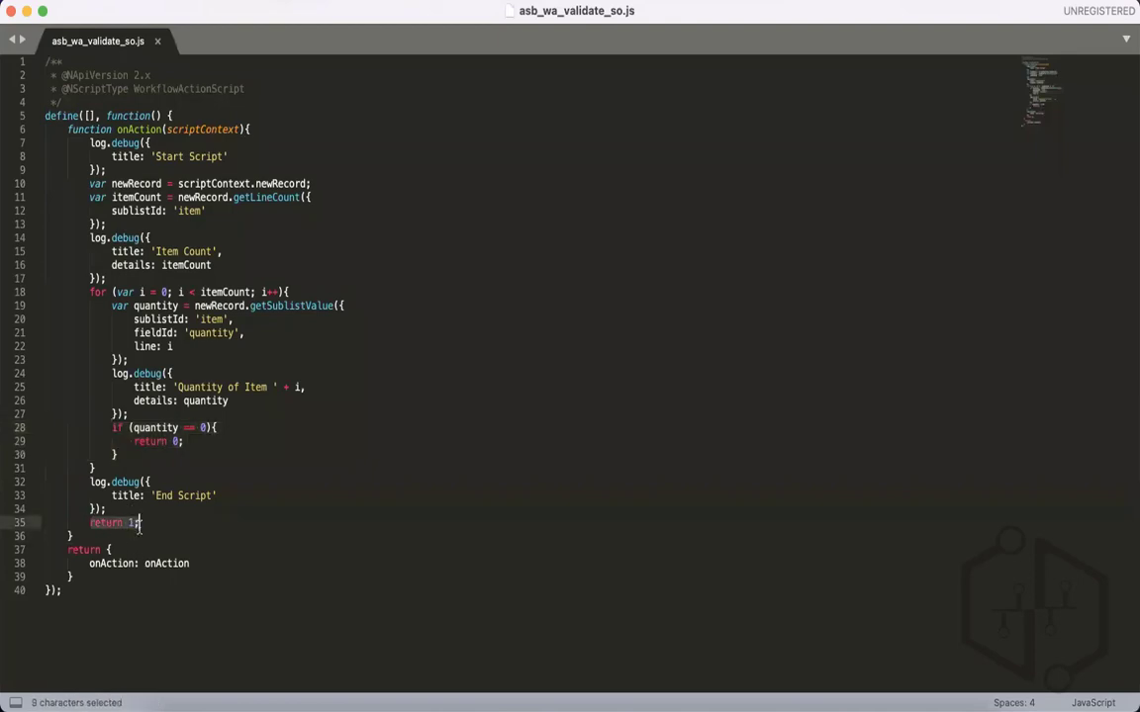
left_click(84, 577)
left_click_drag(84, 577, 66, 554)
left_click(116, 576)
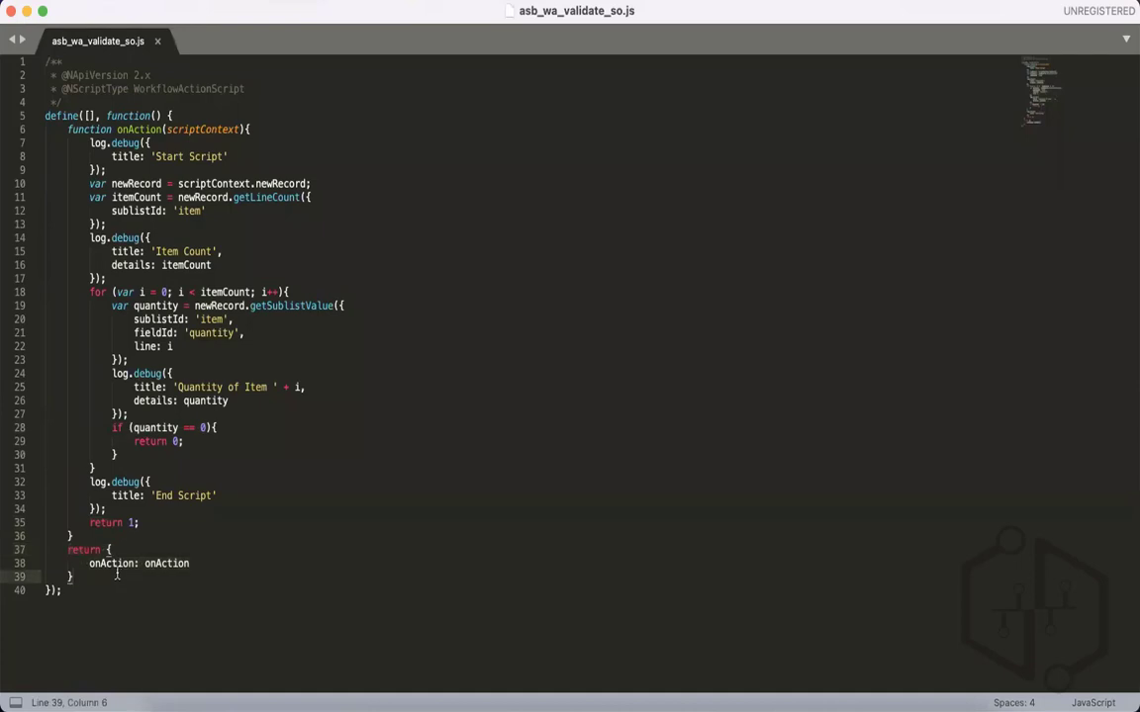
double_click(117, 575)
double_click(148, 564)
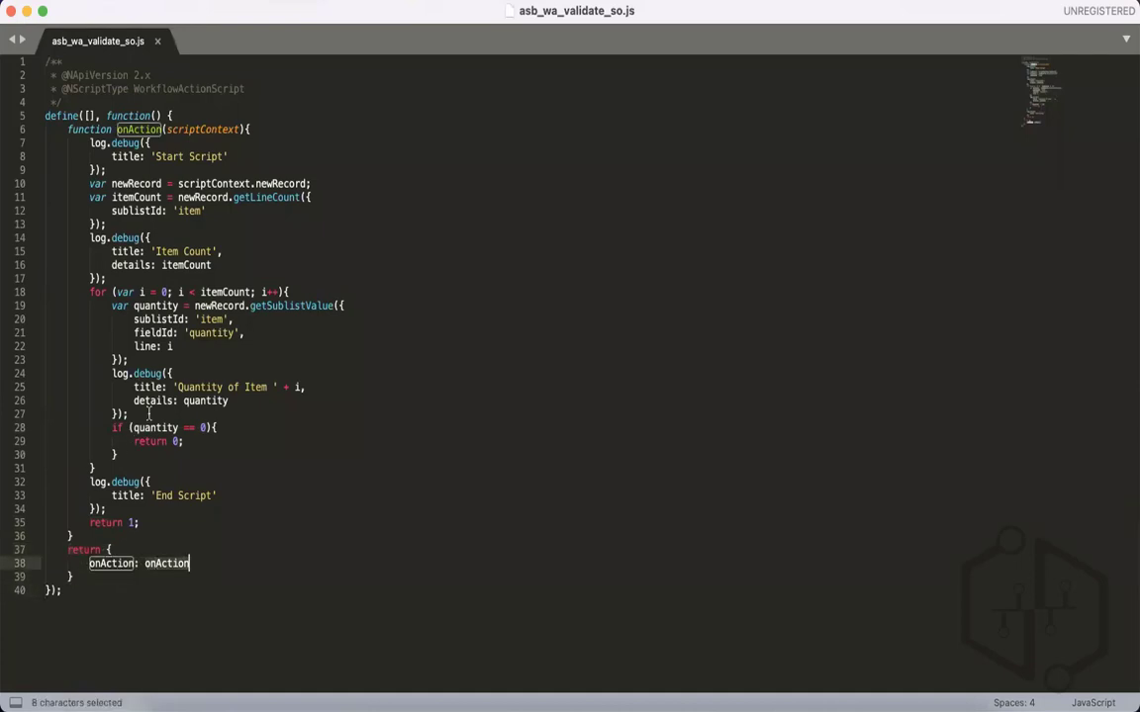
left_click(88, 592)
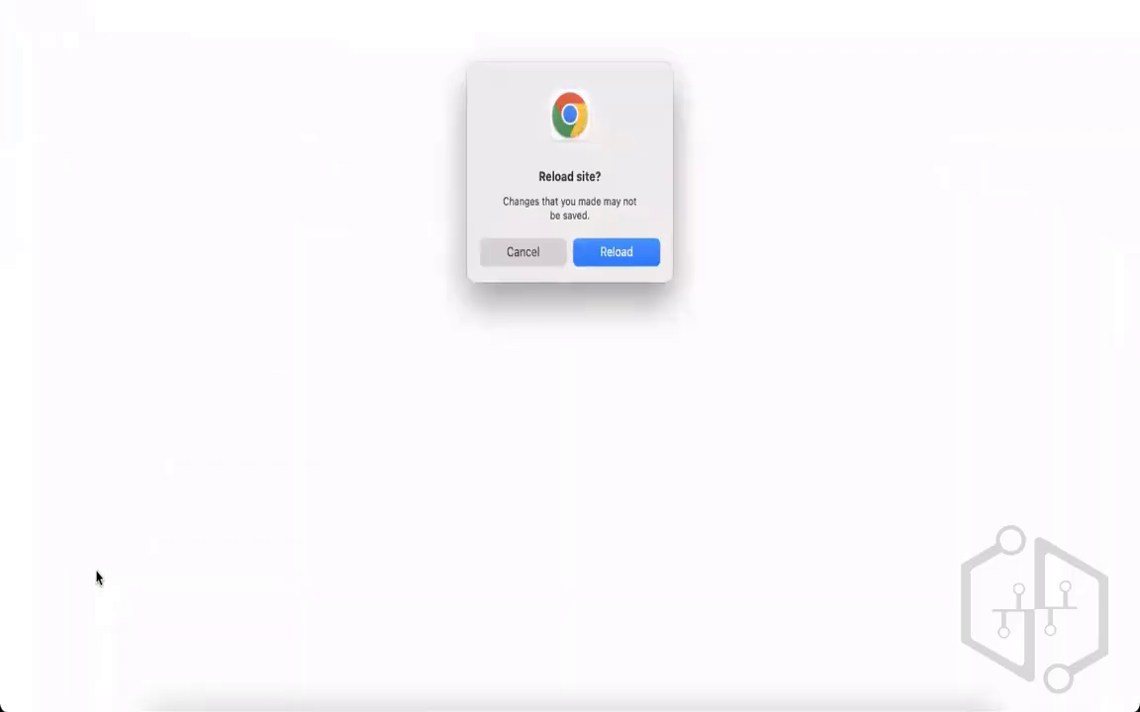
Switch to Chrome, cancel the site reload, and review the SuiteScript 2.x Workflow Action Script Type help topic and its sample's prerequisites.
left_click(516, 254)
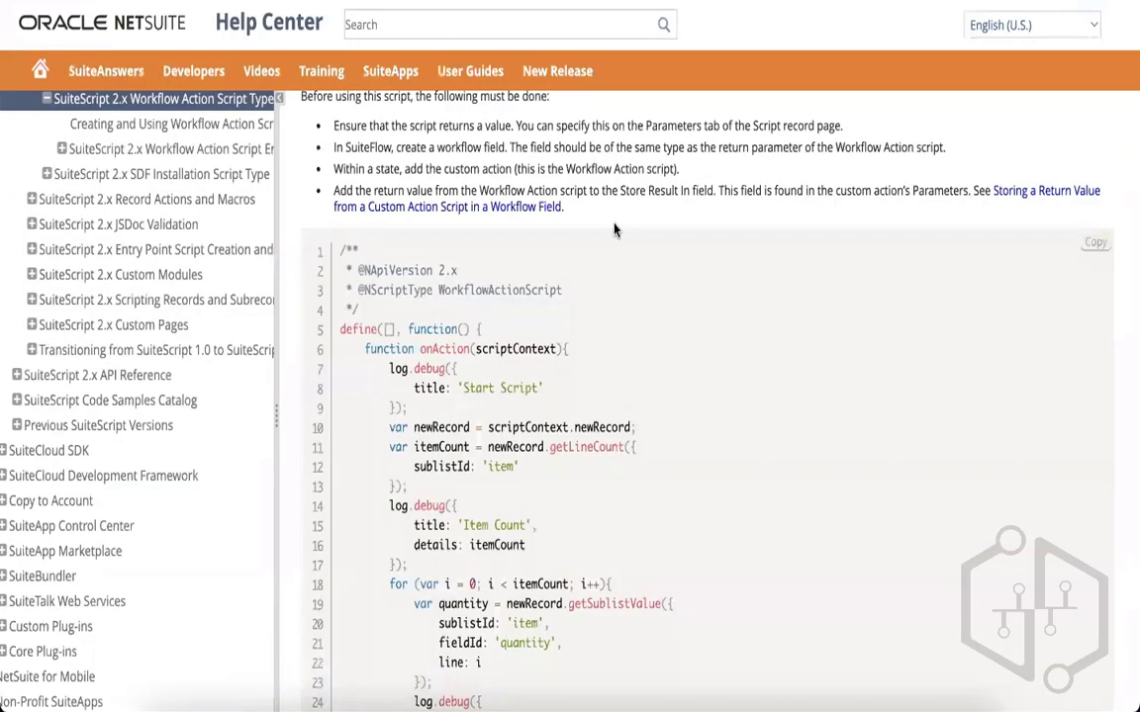
scroll(614, 229, "up", 5)
scroll(613, 229, "up", 5)
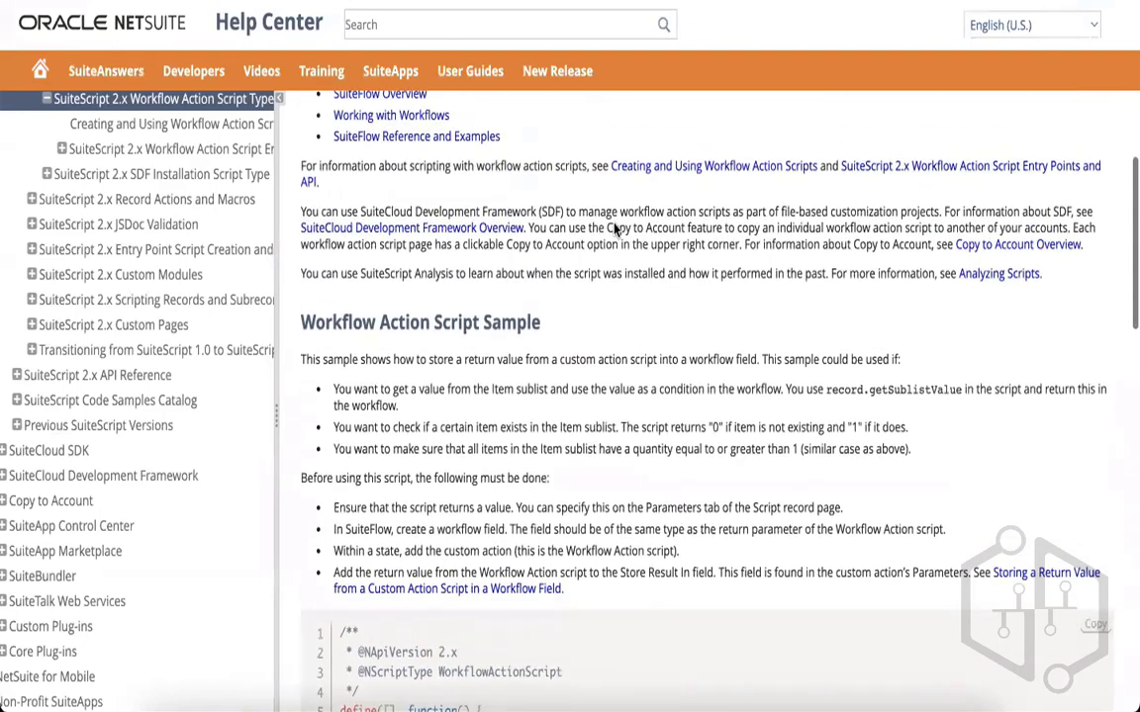
scroll(614, 229, "up", 2)
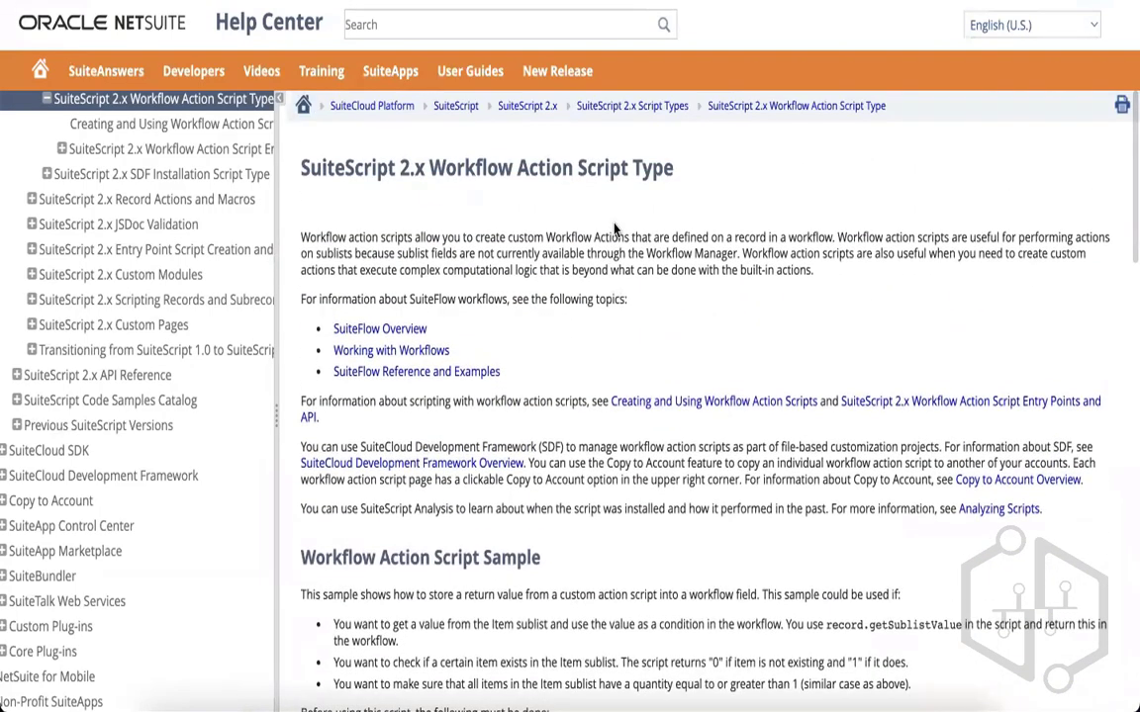
scroll(613, 228, "down", 3)
scroll(613, 229, "down", 1)
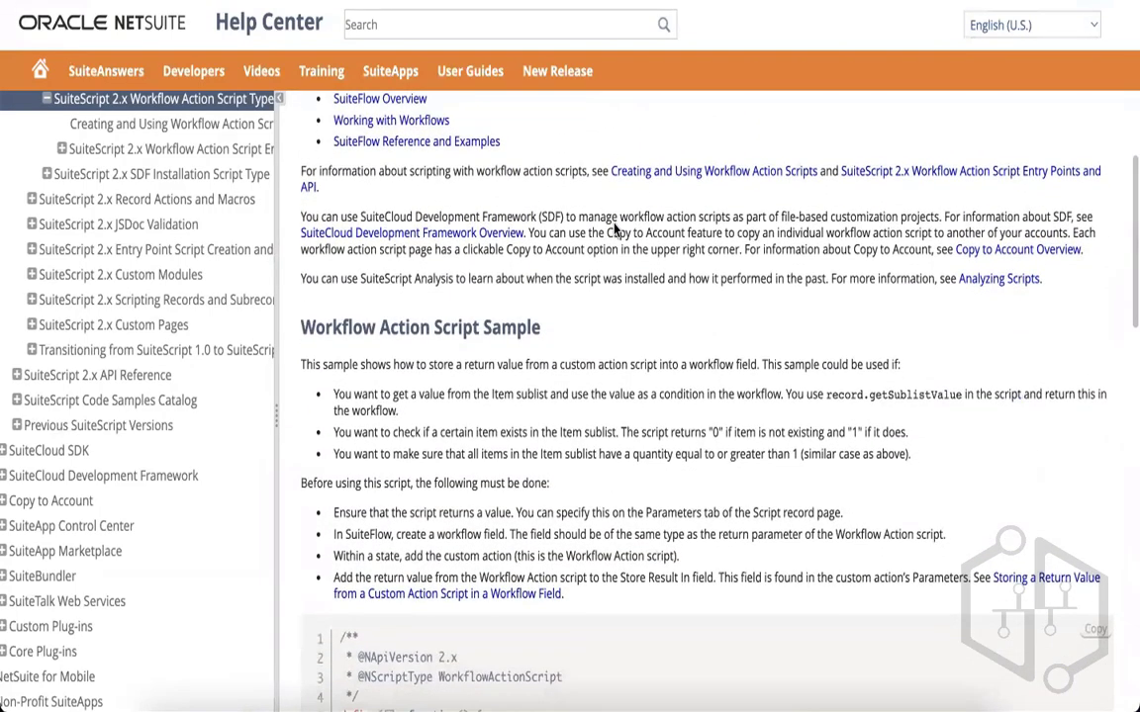
scroll(613, 229, "down", 1)
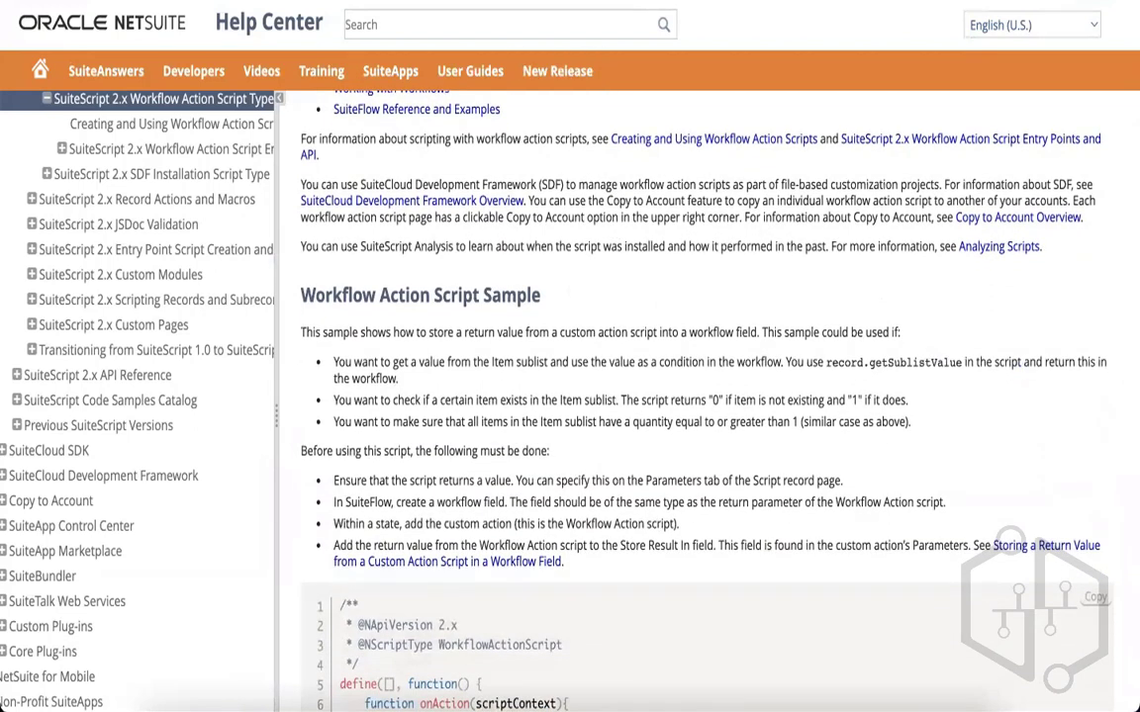
Search the Help Center for "govenance limit for scripts" and look over the results.
left_click(559, 25)
type("g")
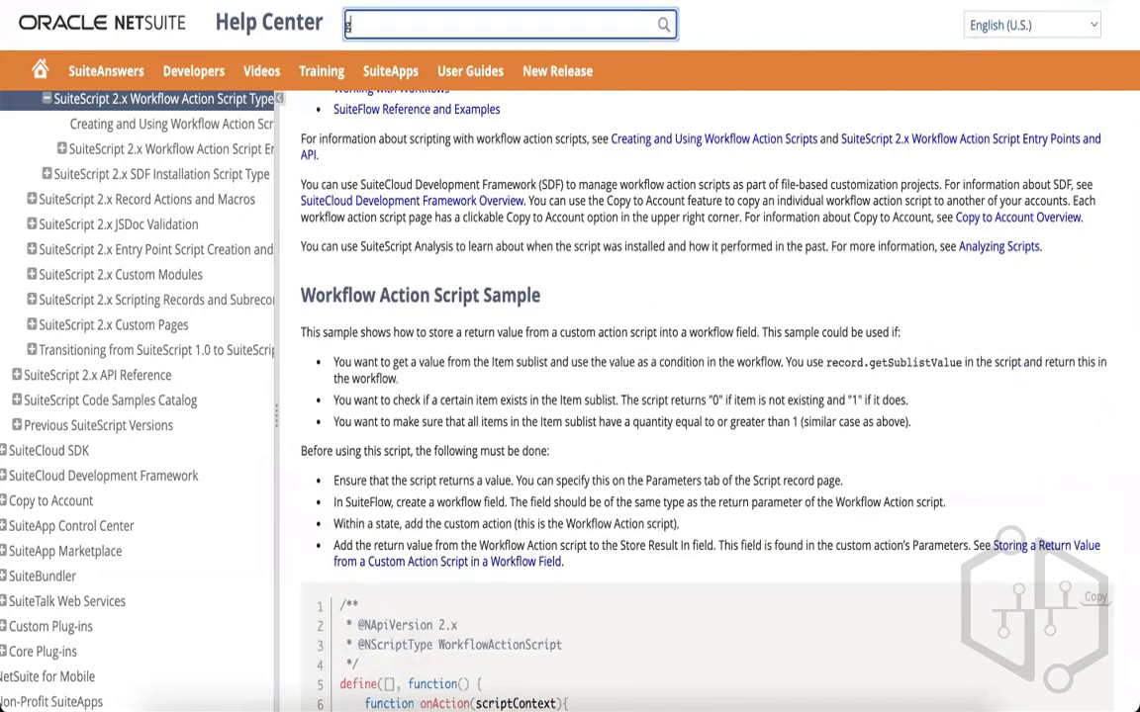
type("ovenance limit")
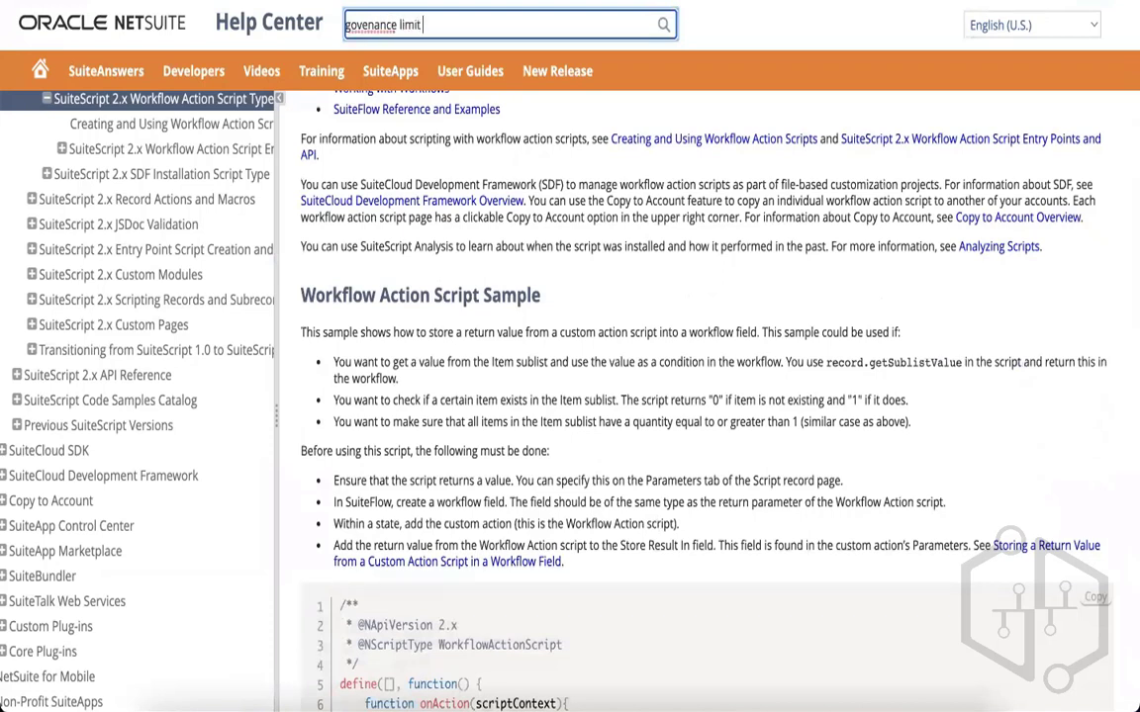
type(" fors")
key("BackSpace")
type("scripts")
key("Return")
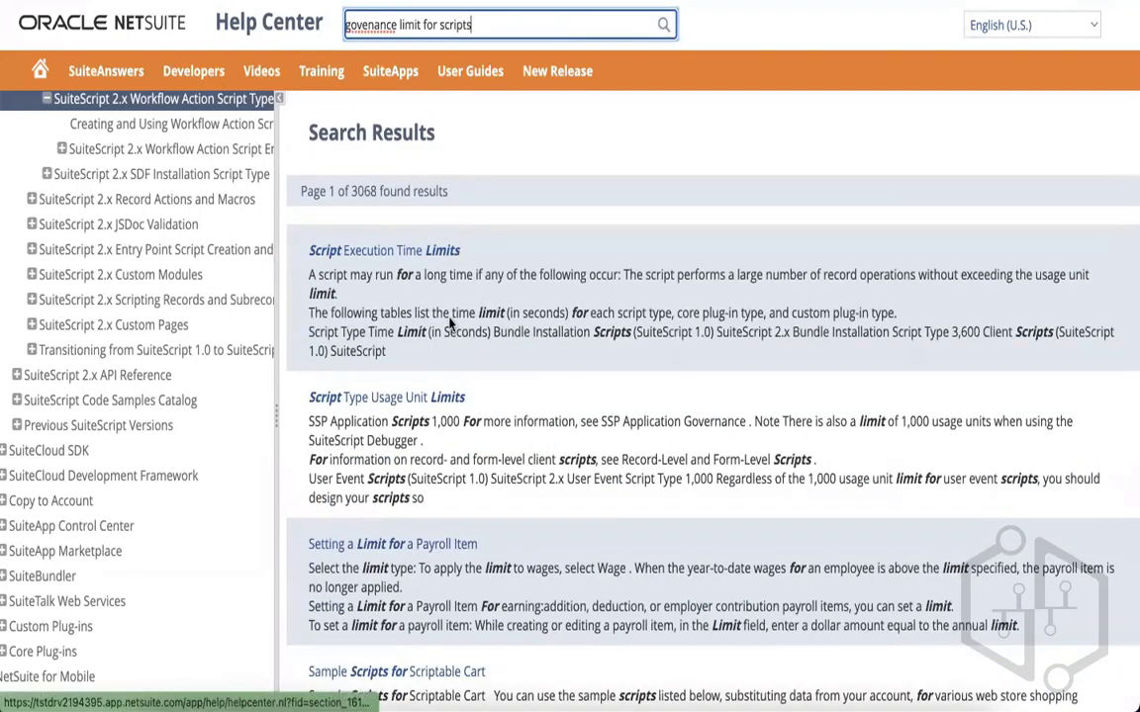
scroll(404, 285, "down", 1)
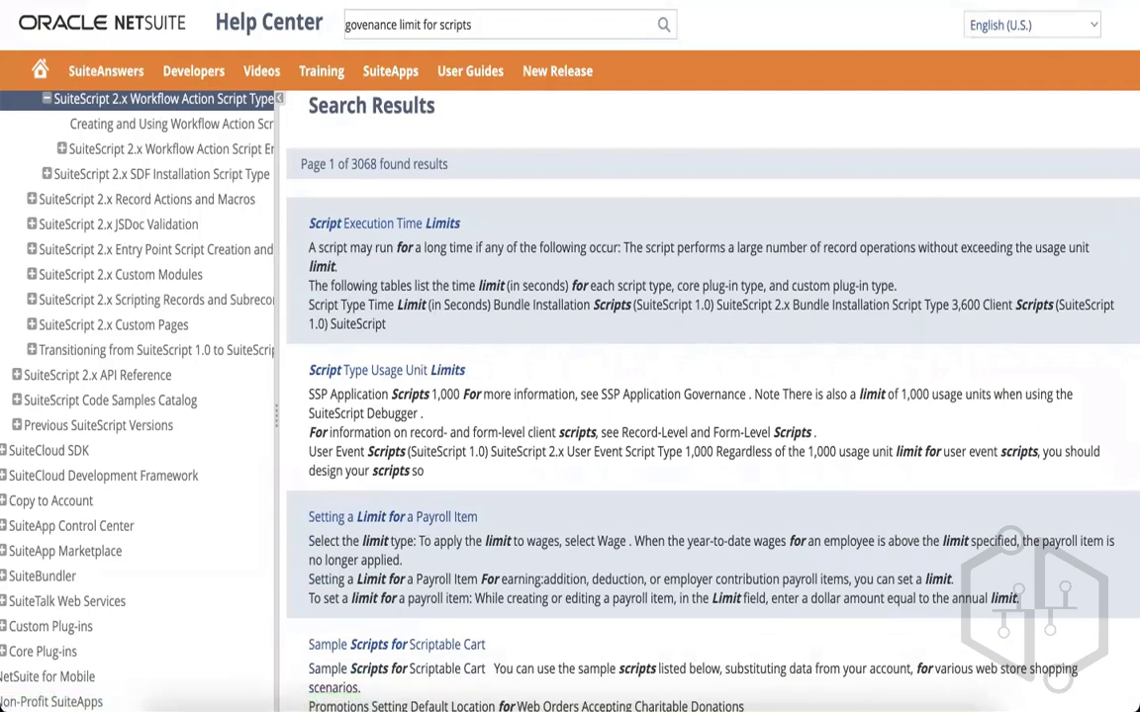
Switch to the Script Type Usage Unit Limits help topic and check the usage units allowed for Workflow Action Scripts.
key("super+Left")
key("ctrl+Tab")
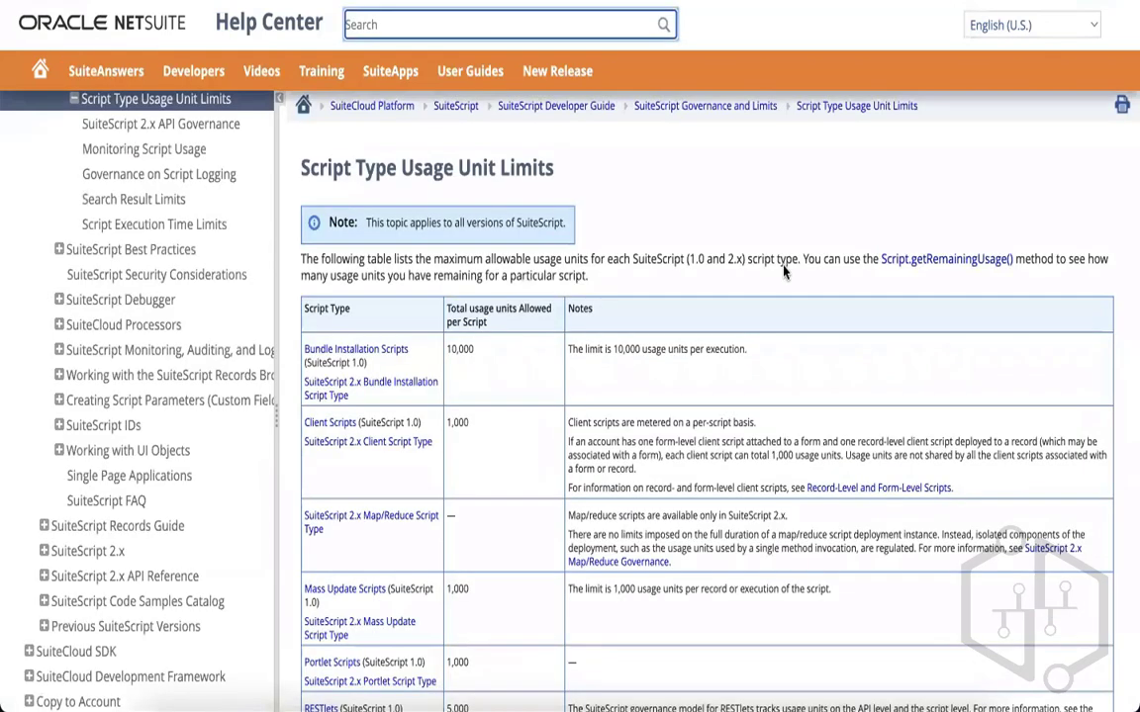
scroll(784, 272, "down", 3)
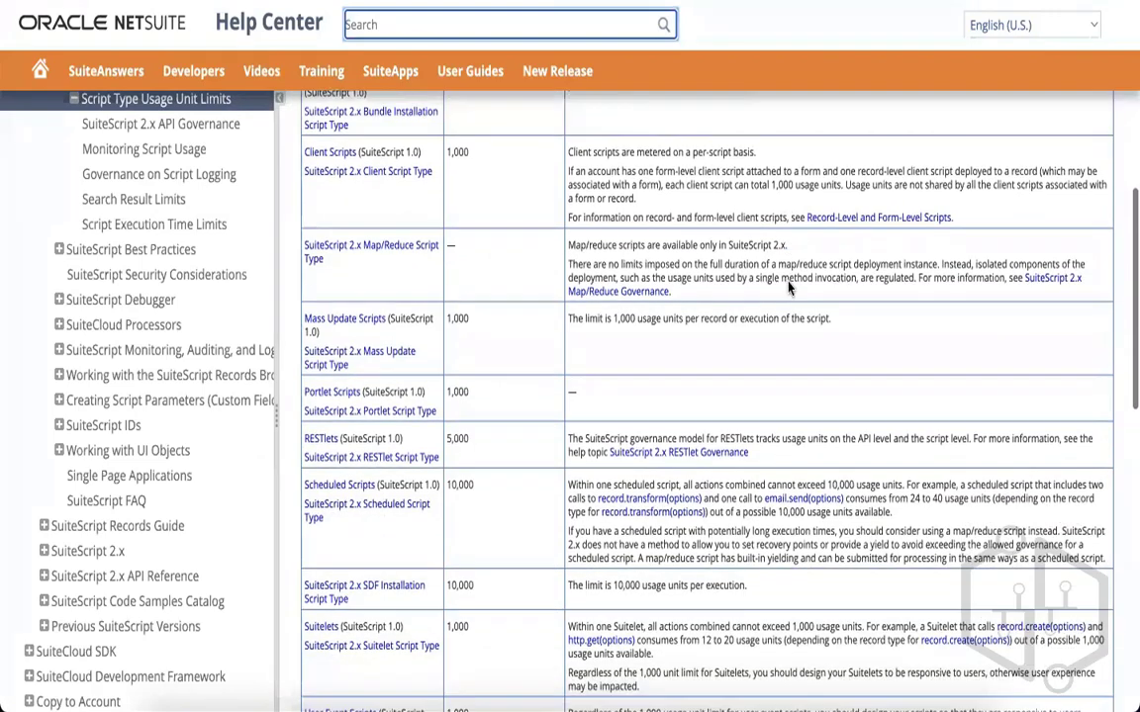
scroll(789, 286, "down", 3)
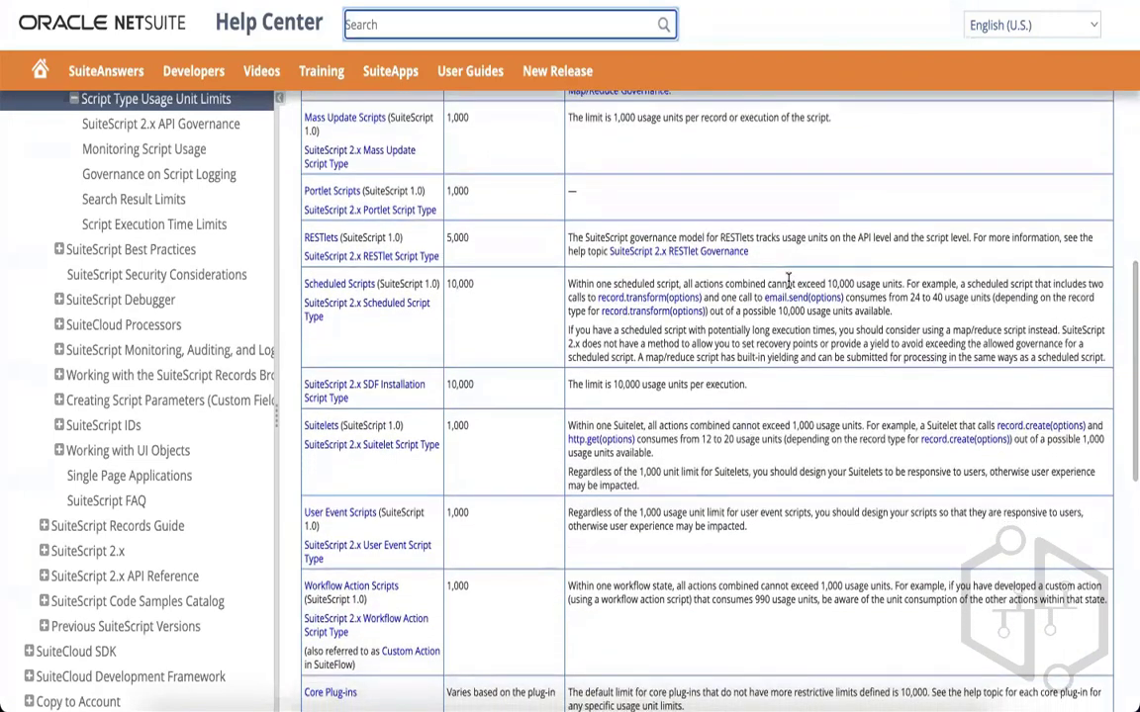
scroll(789, 280, "down", 1)
double_click(458, 544)
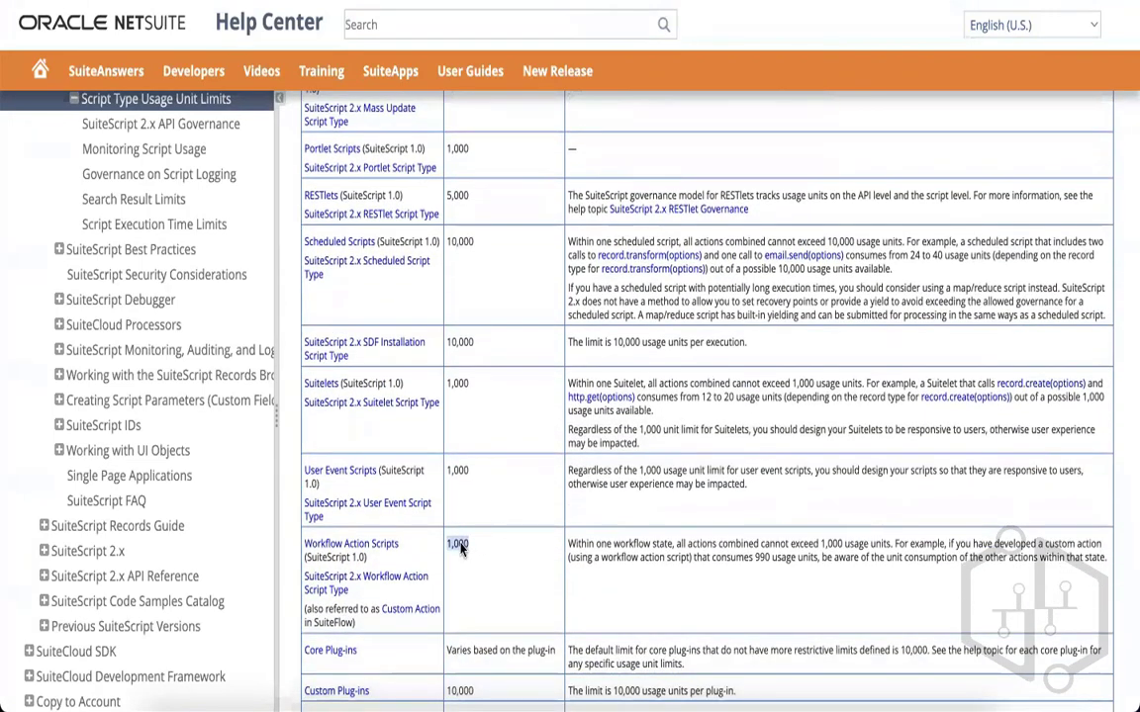
left_click(538, 593)
scroll(539, 594, "up", 8)
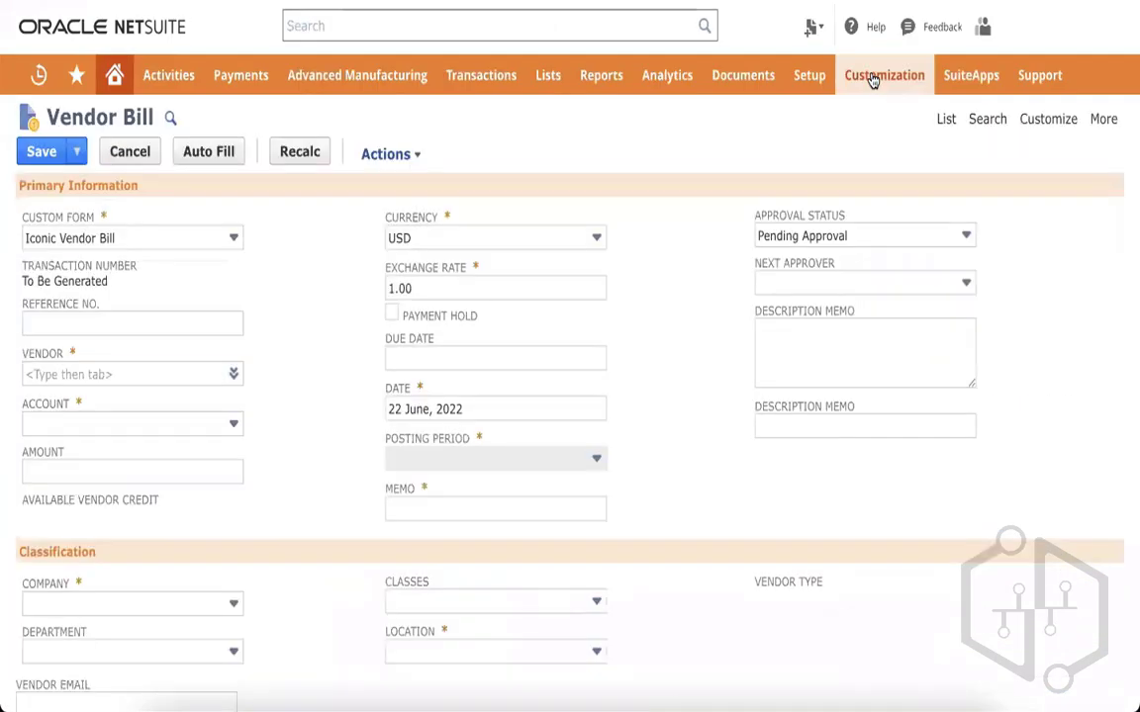
Open the list of scripts from the Vendor Bill page and filter it by the Workflow Action type.
mouse_move(883, 75)
mouse_move(864, 235)
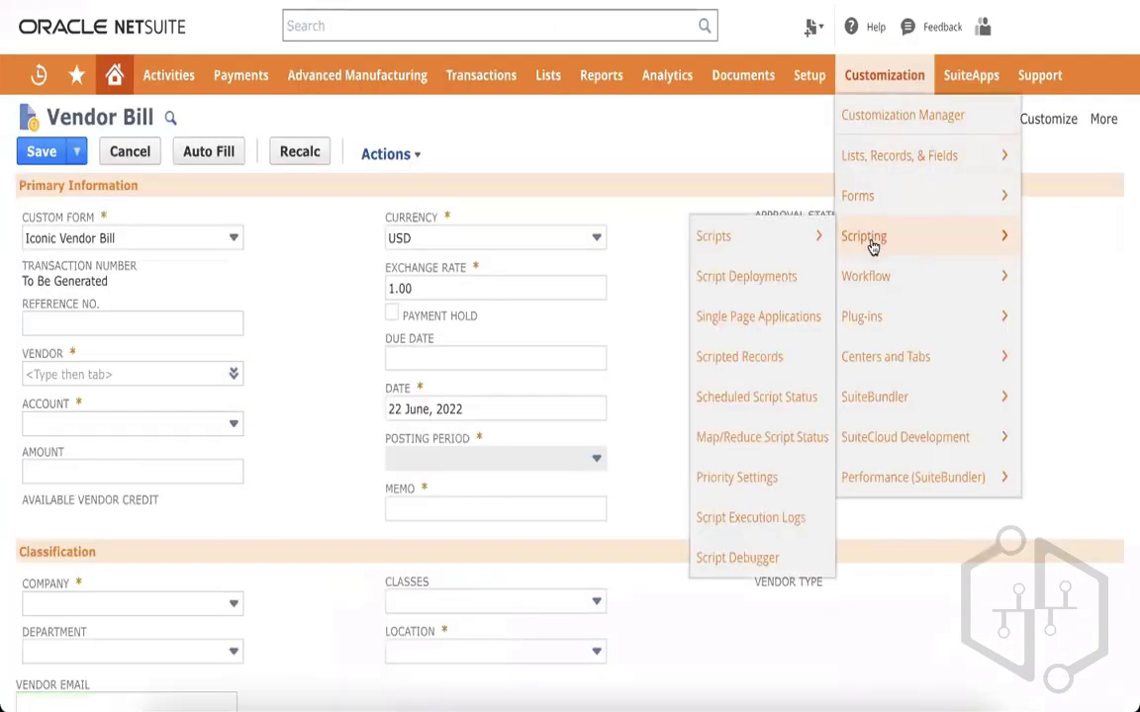
left_click(729, 253)
left_click(611, 249)
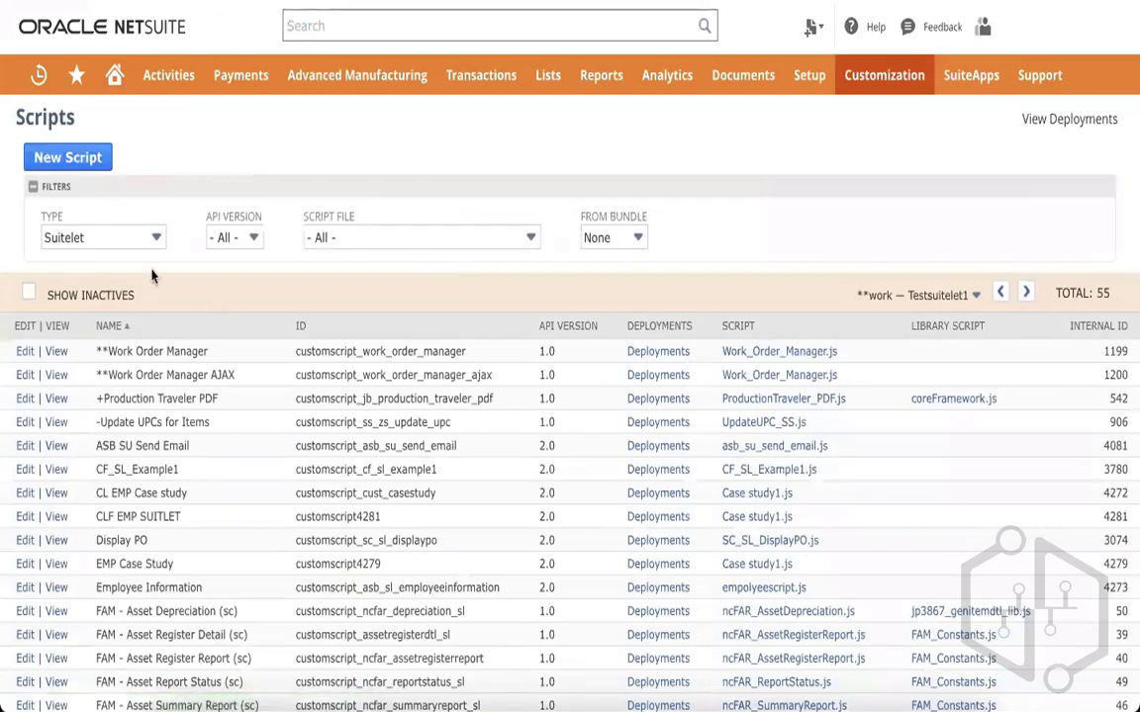
left_click(115, 244)
type("w Action")
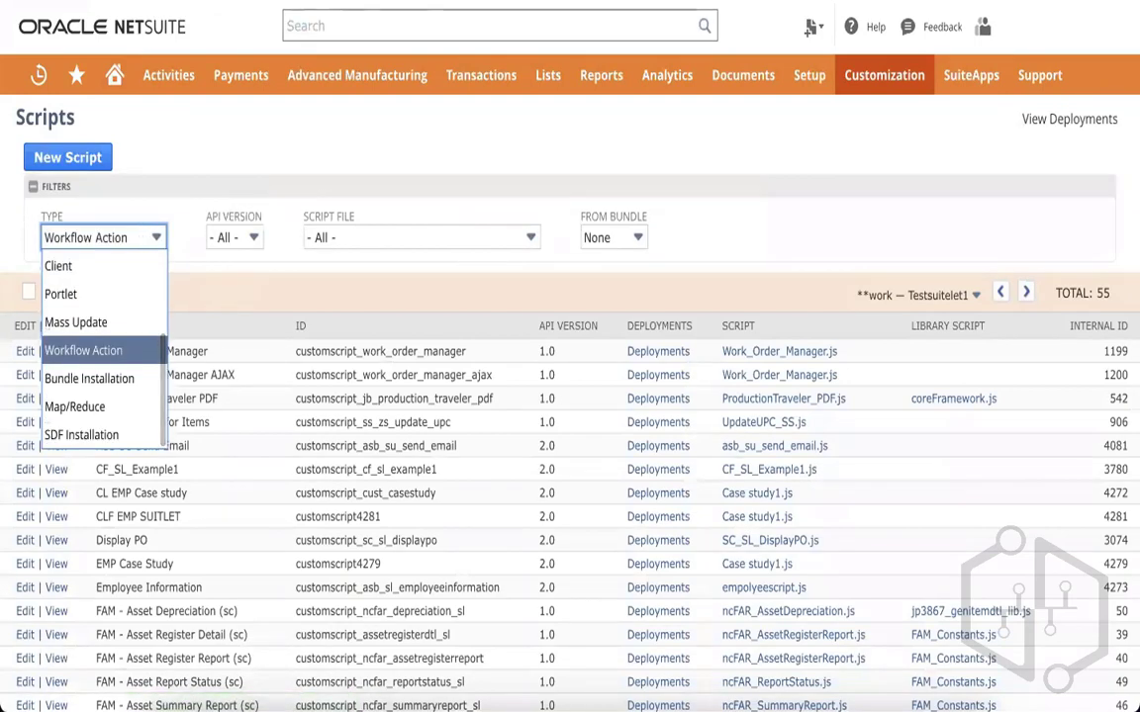
key("Return")
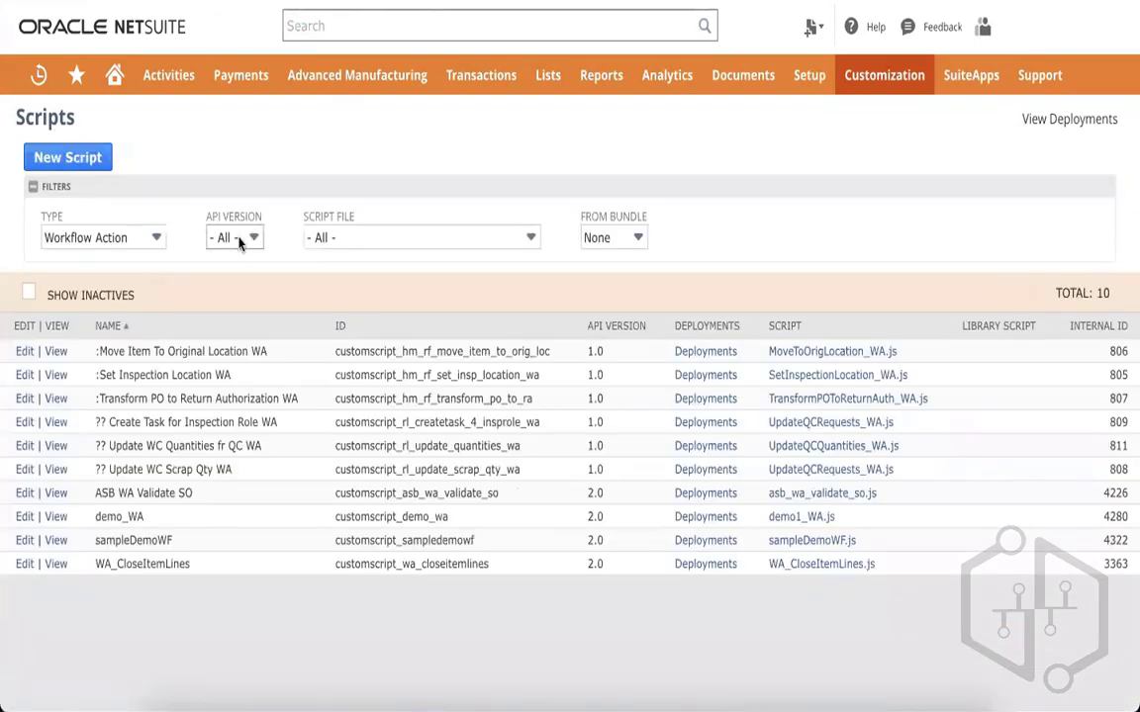
View the ASB WA Validate SO script record and examine its ID, script file and Action Function setting.
left_click(57, 496)
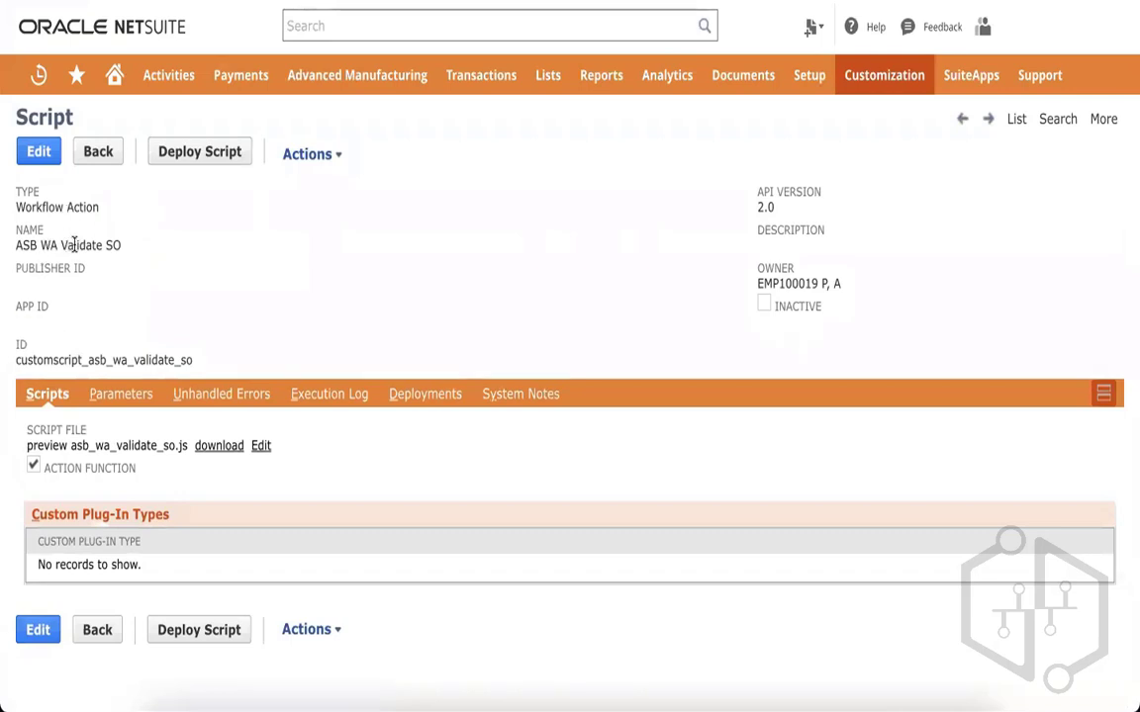
double_click(70, 354)
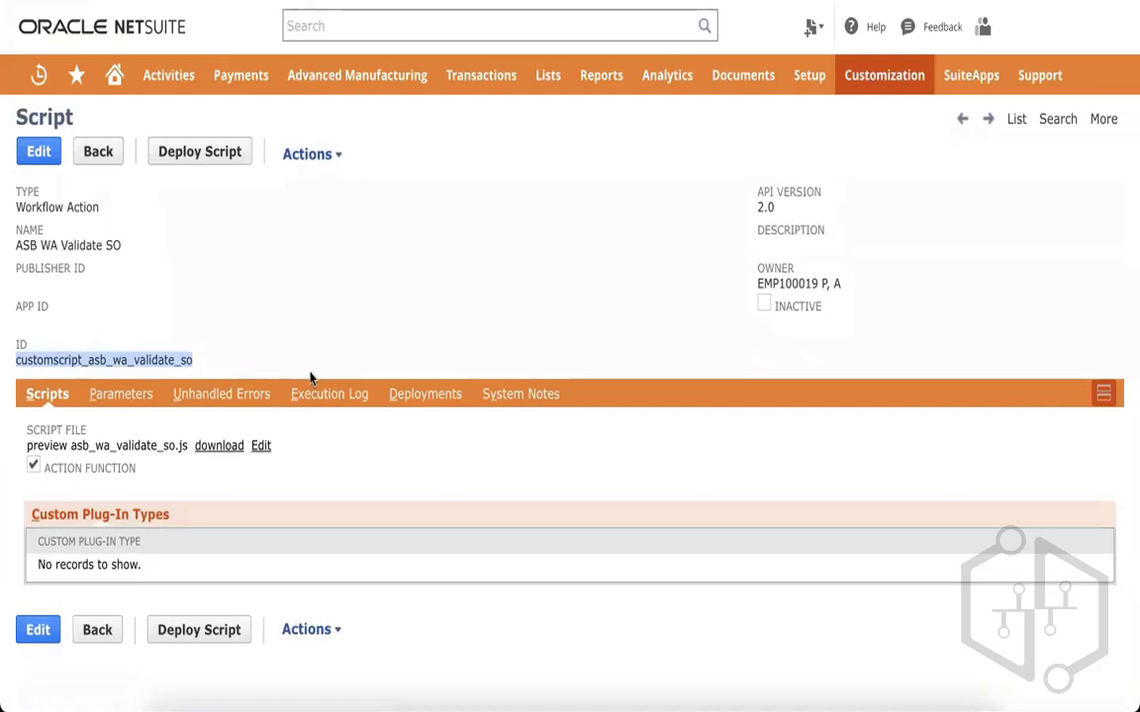
left_click_drag(140, 484, 54, 468)
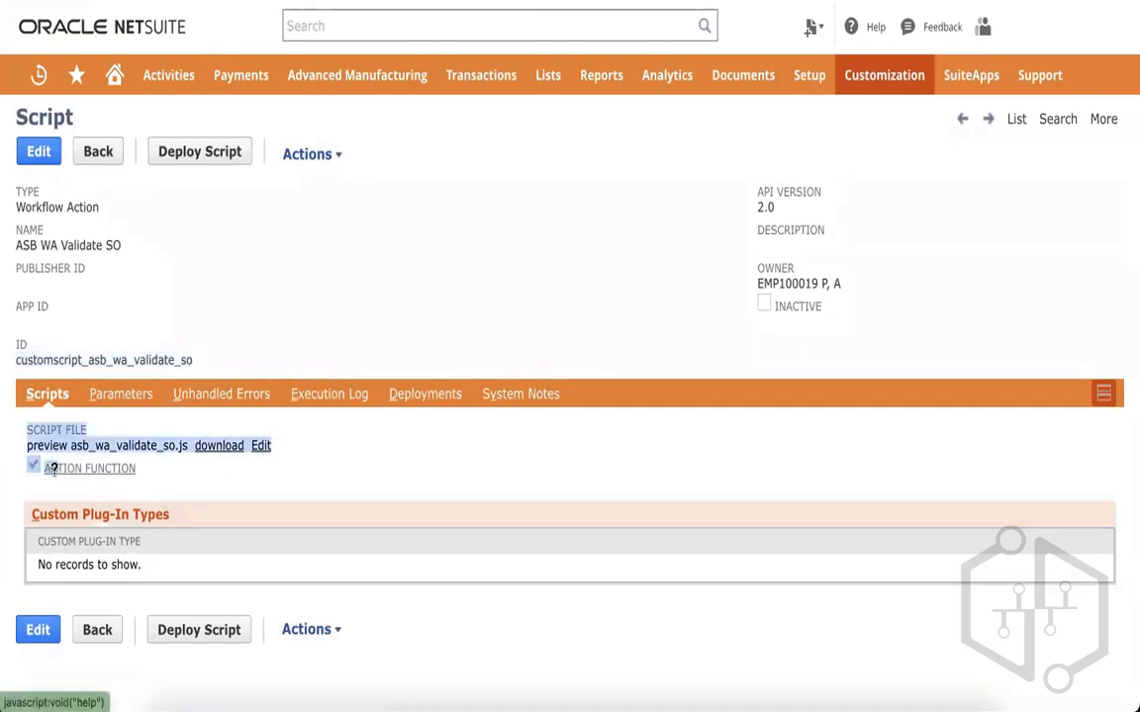
left_click(232, 347)
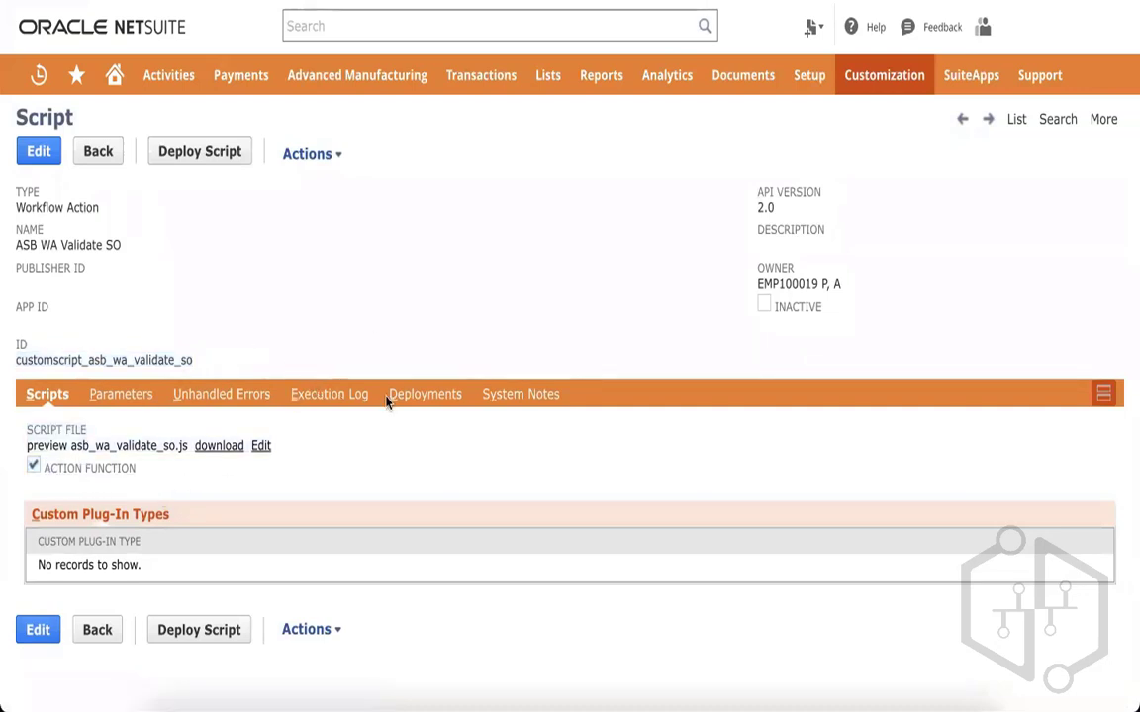
Check the ASB WA Validate SO script's deployments and open a new deployment form to view its Status field.
left_click(413, 397)
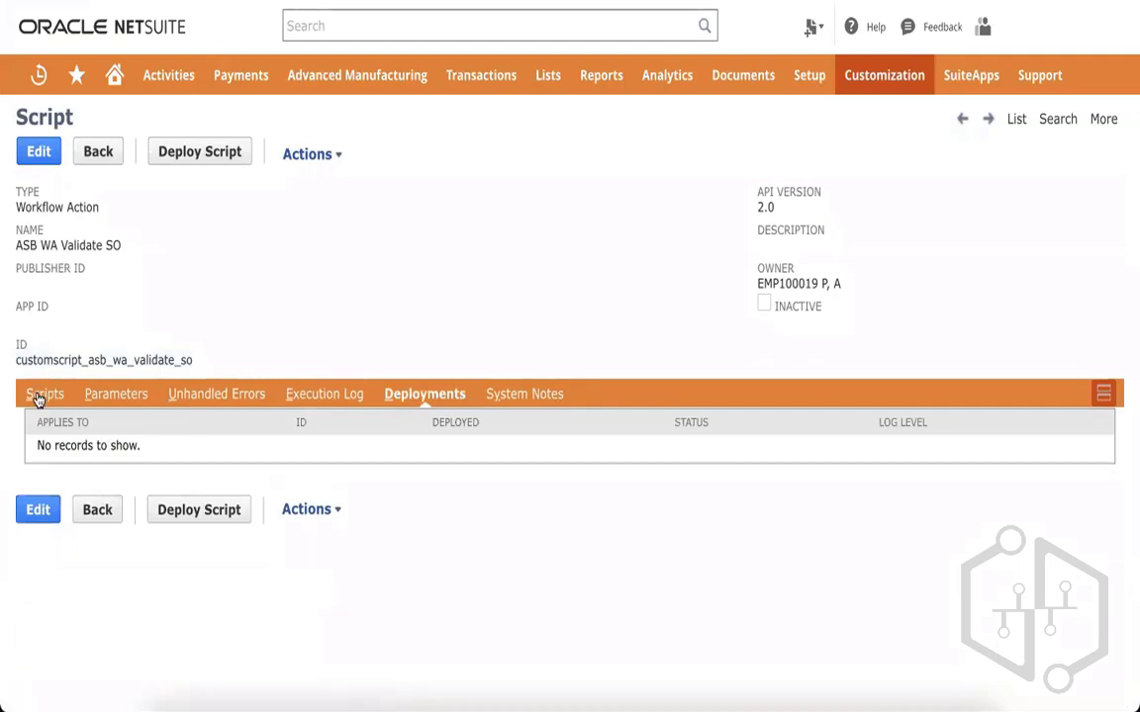
left_click(205, 150)
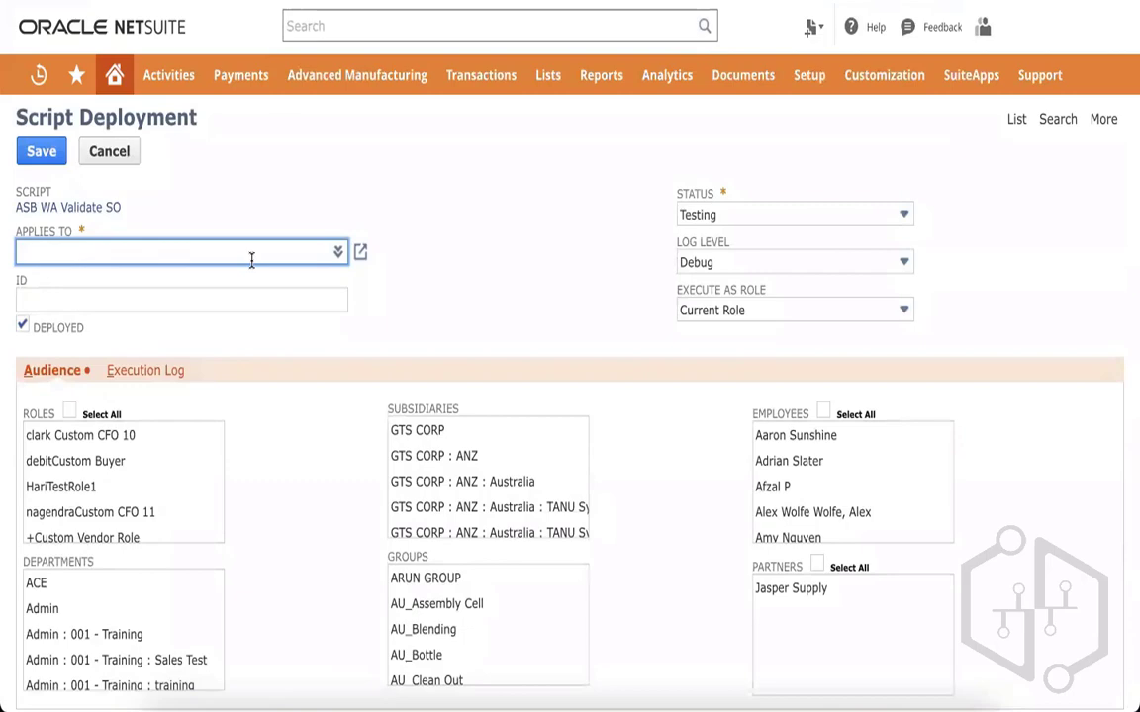
left_click(762, 215)
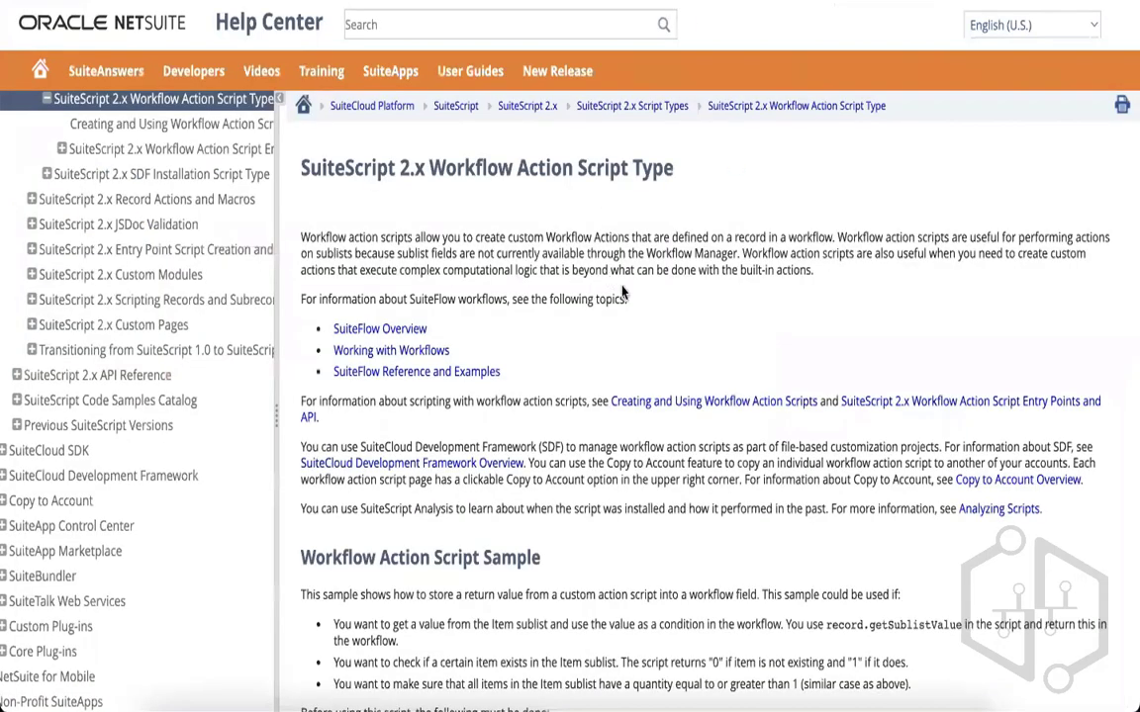
Reread the SuiteScript 2.x Workflow Action Script Type help topic, covering the sample's requirements, its code and the related topics.
scroll(633, 346, "down", 9)
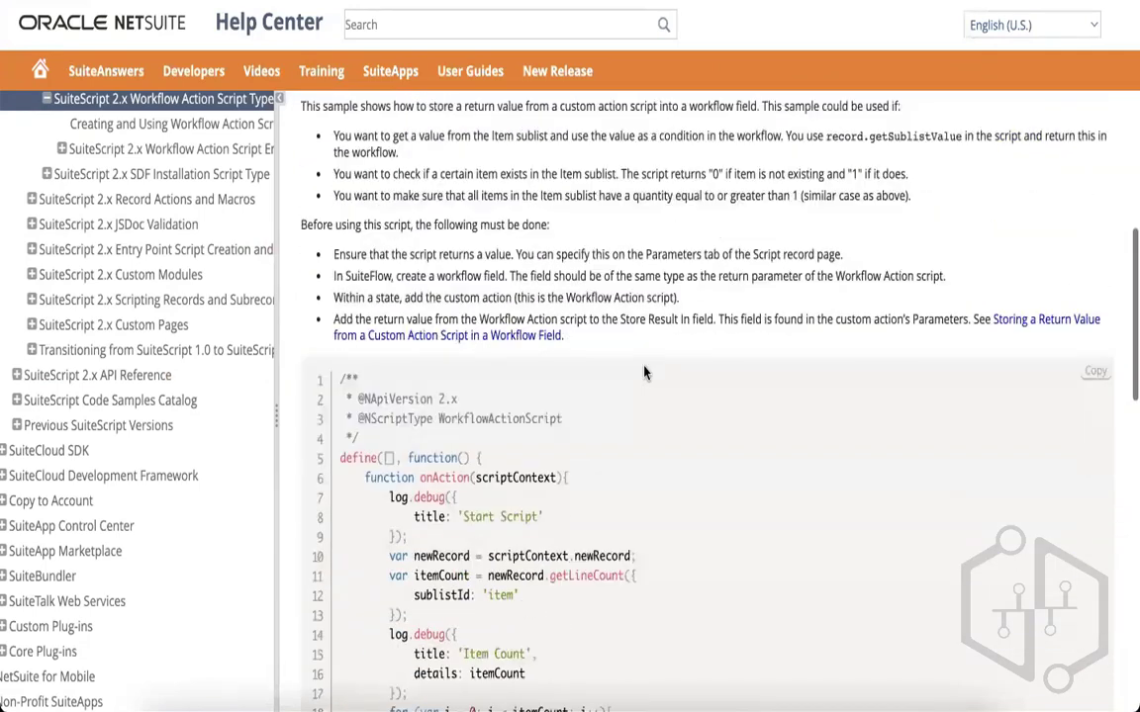
scroll(643, 372, "down", 7)
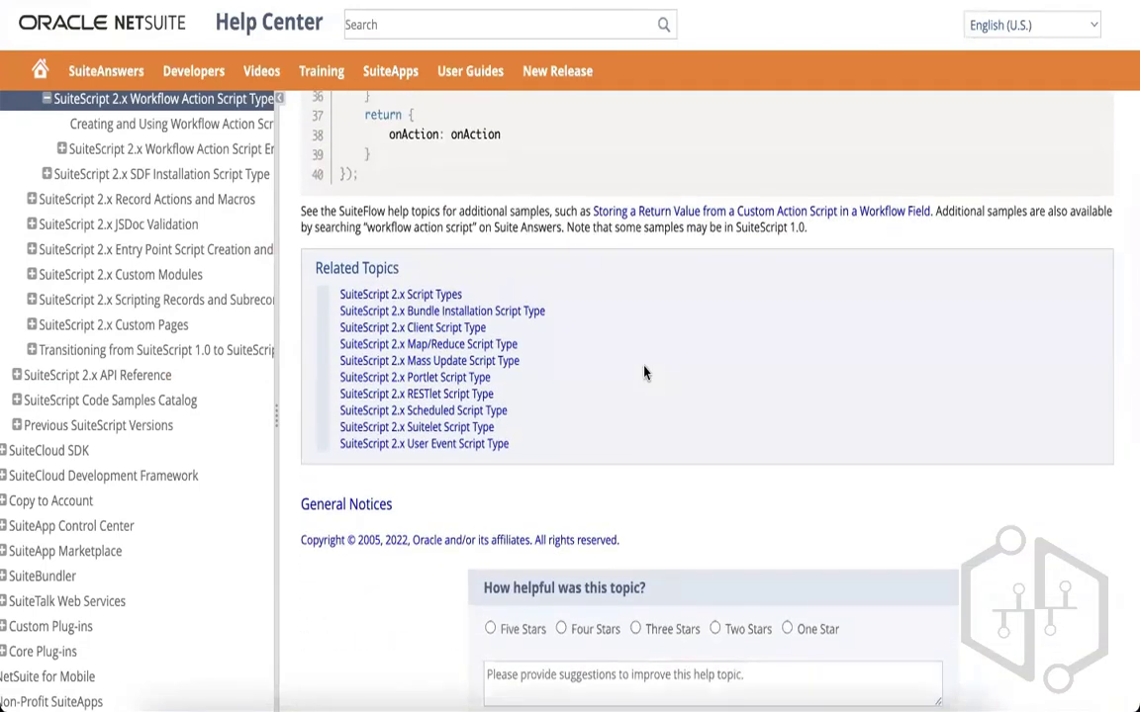
scroll(643, 372, "up", 5)
scroll(643, 372, "up", 6)
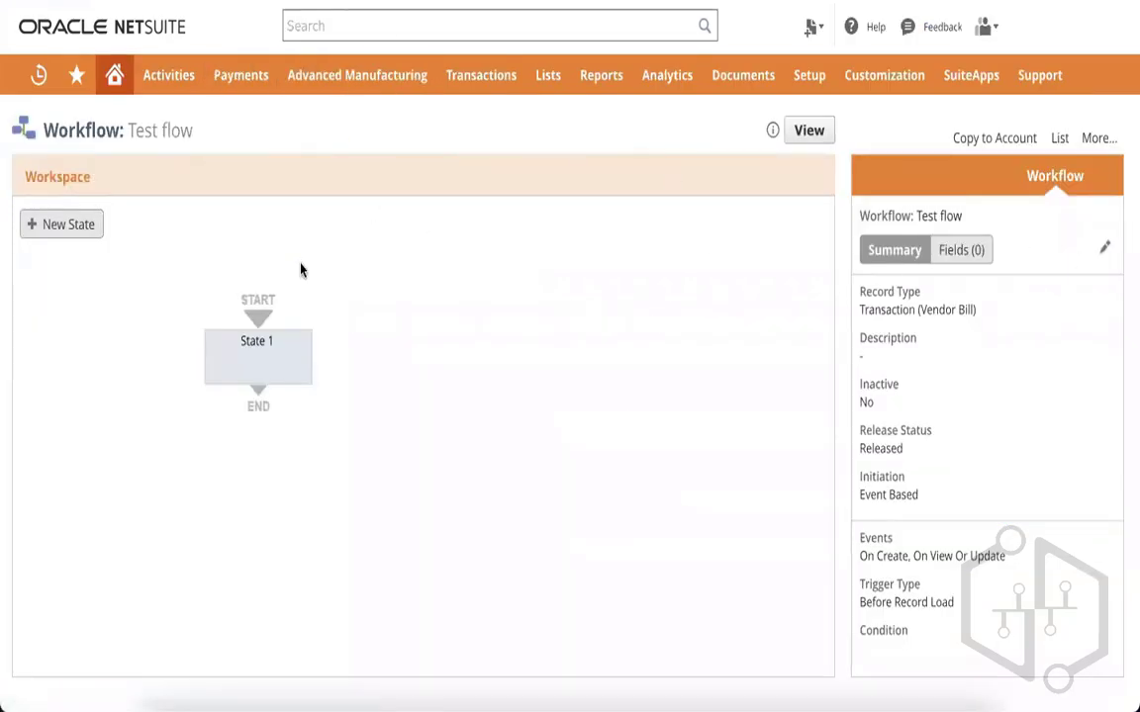
Check the action types offered for State 1 of the Vendor Bill workflow, searching the list for "custom", and close it without choosing one.
left_click(259, 346)
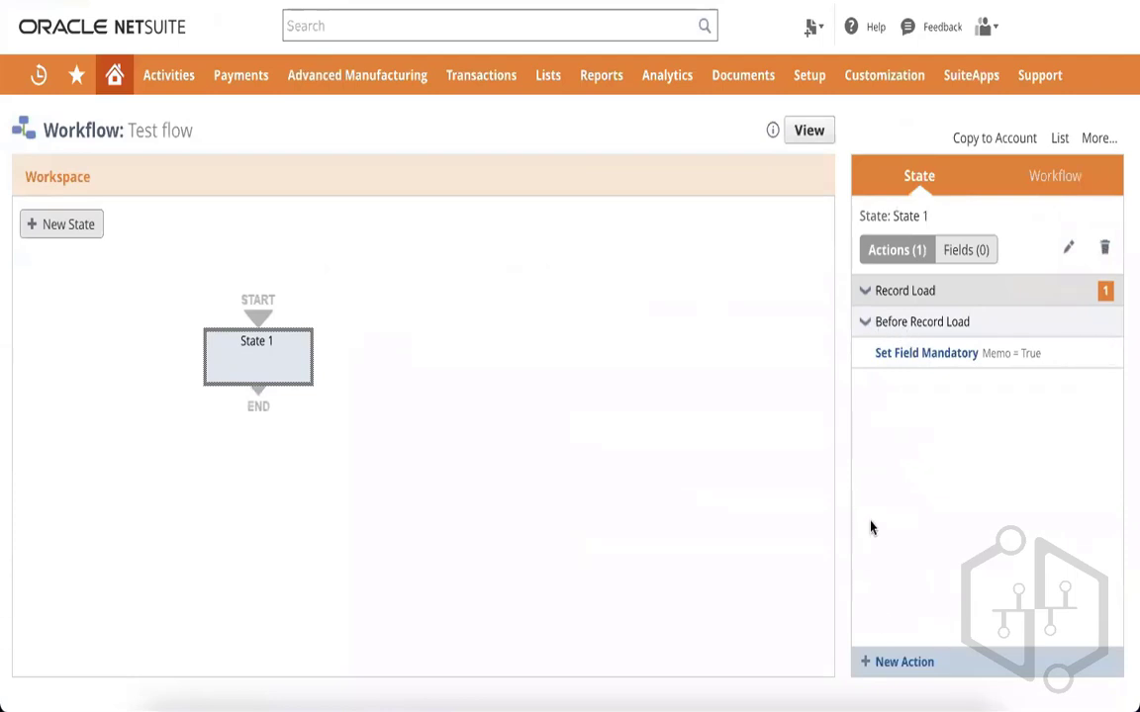
left_click(896, 662)
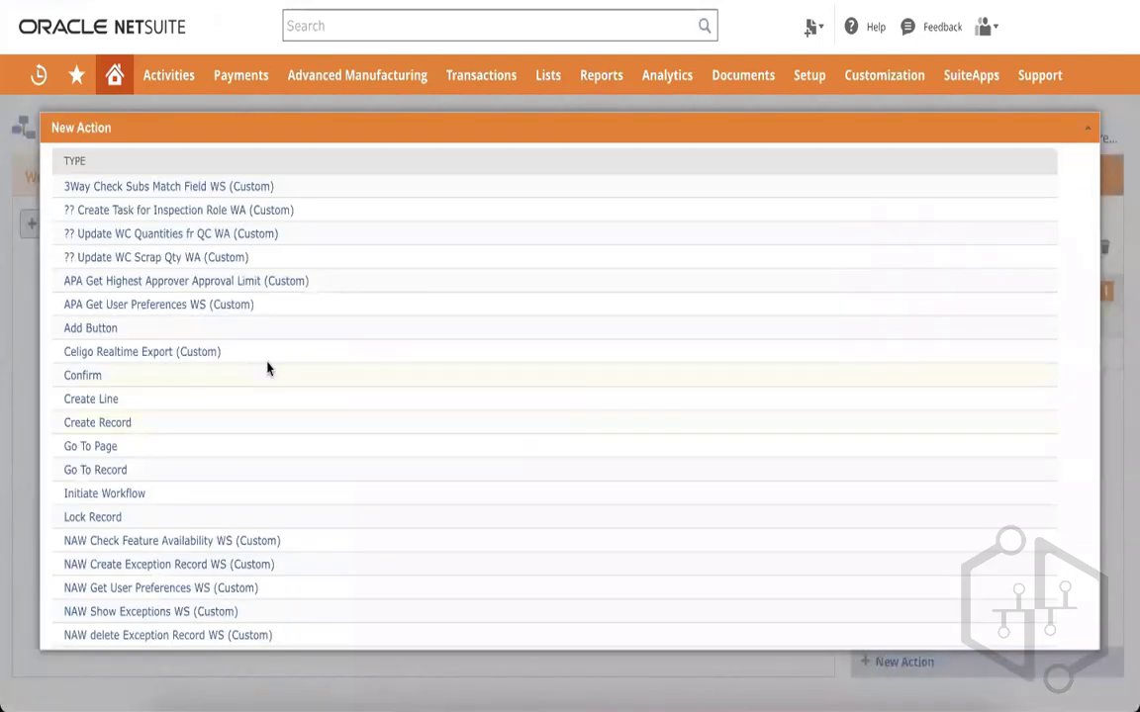
scroll(267, 369, "down", 1)
key("ctrl+f")
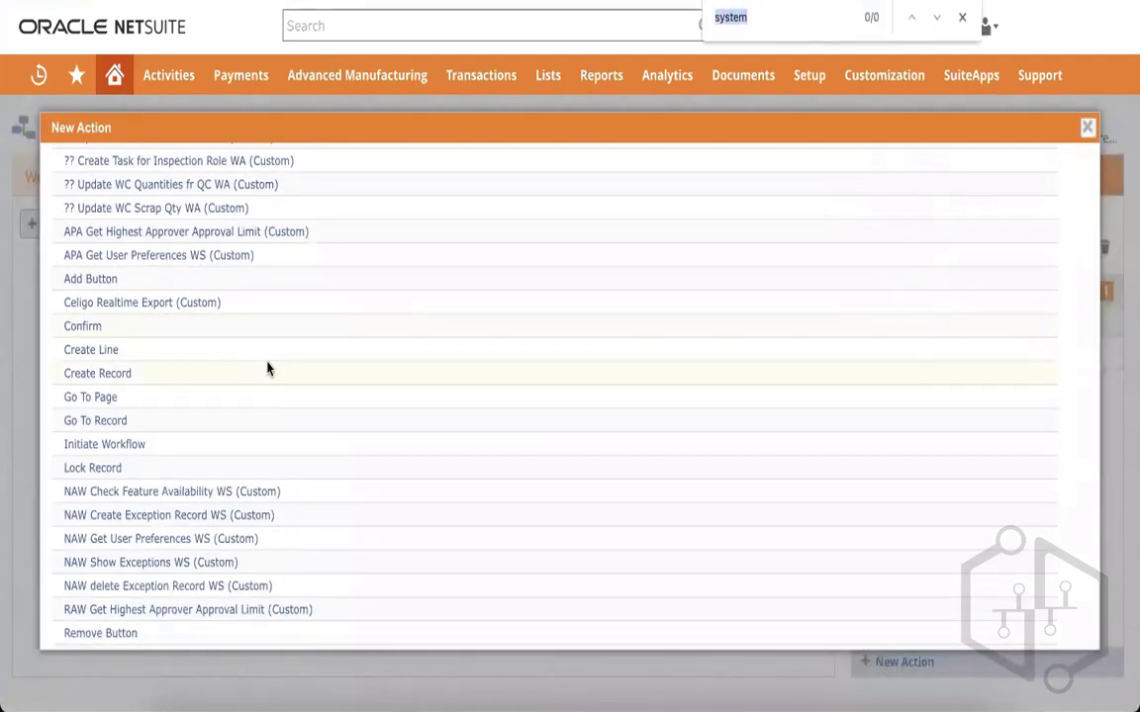
type("csu")
key("BackSpace")
type("ustom")
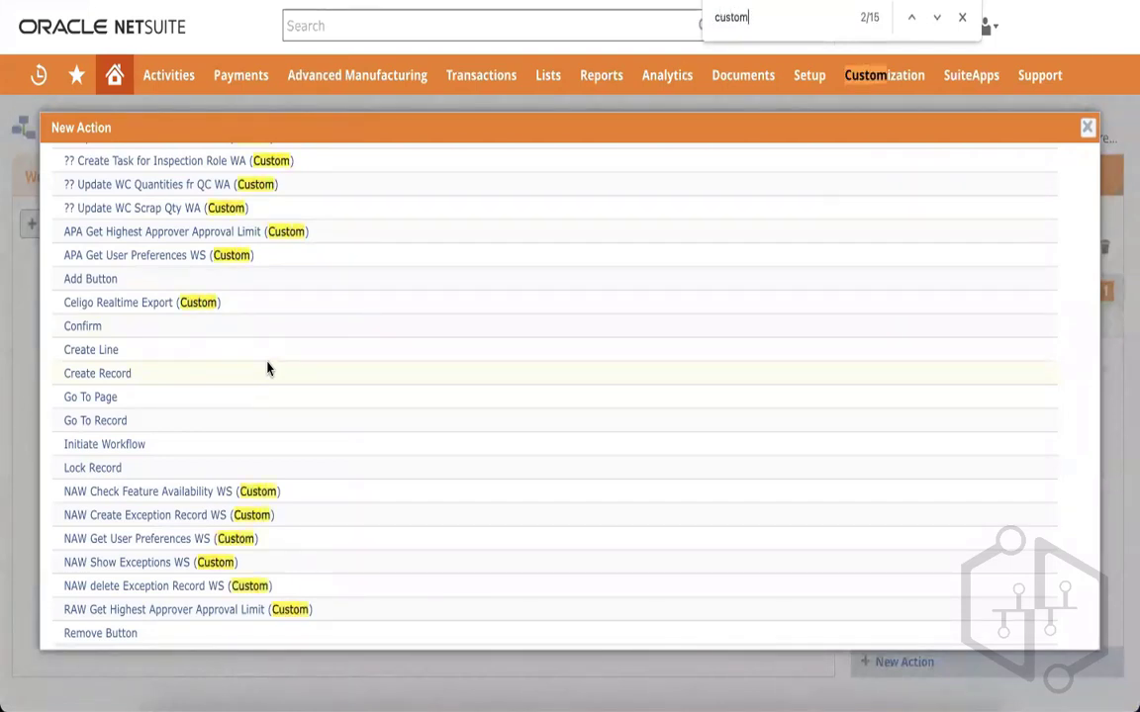
key("Return")
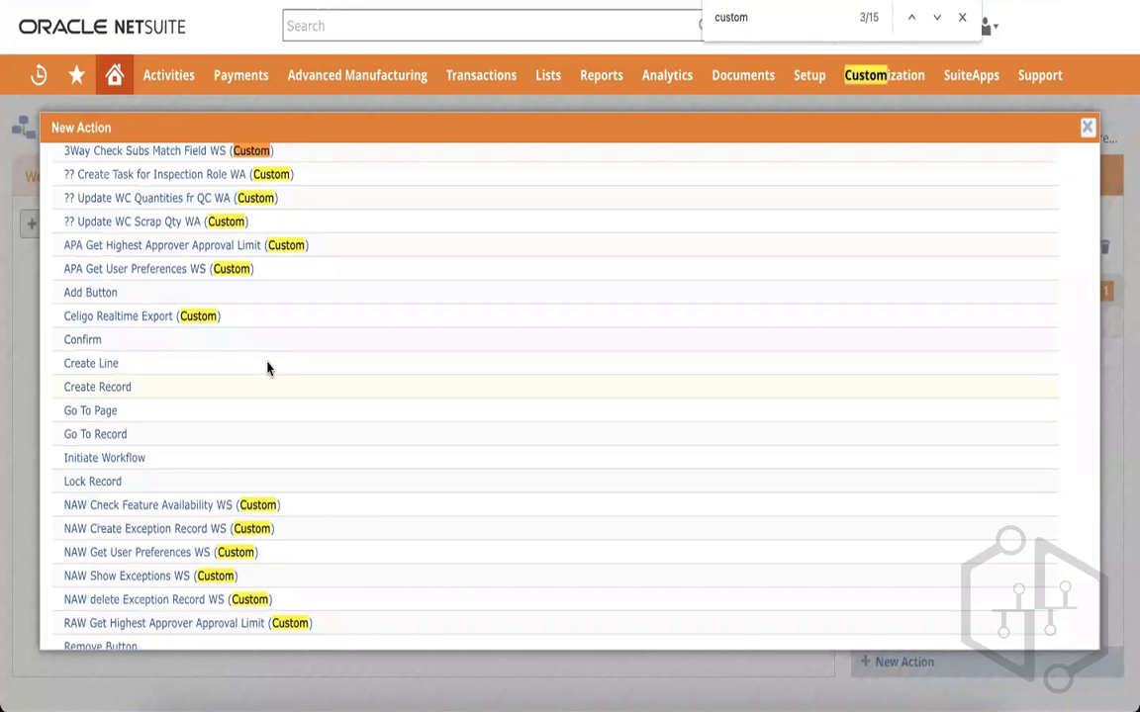
key("Return")
key("Return")
key("Return")
key("Return")
key("Return")
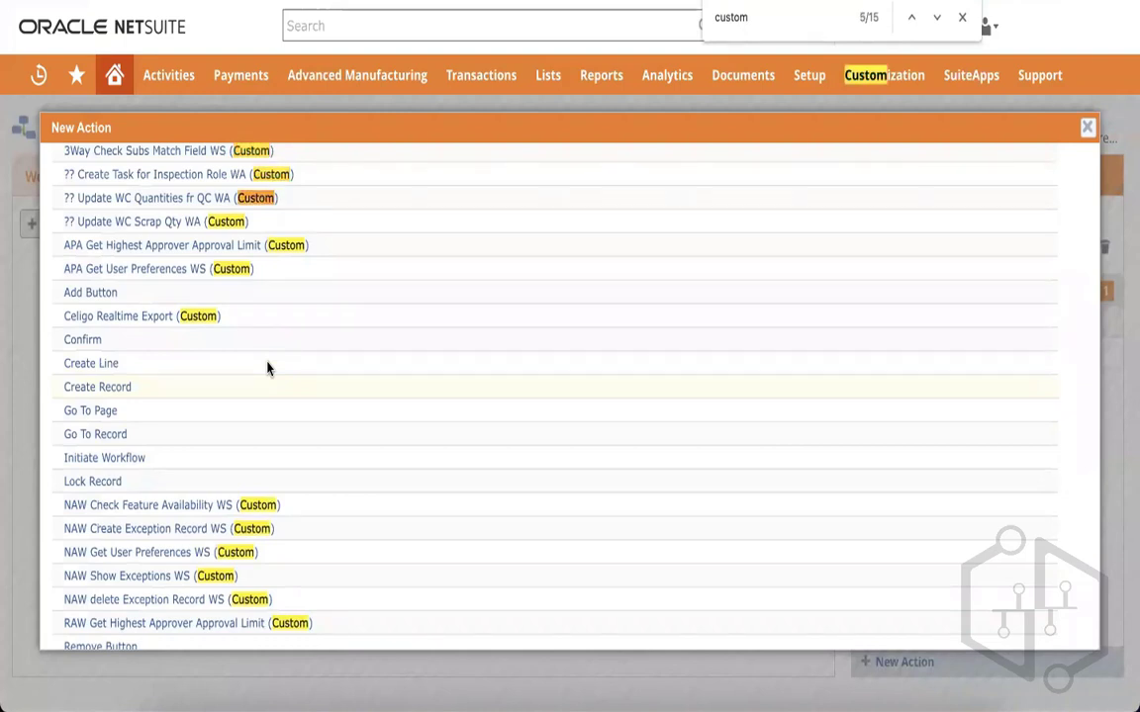
key("Return")
key("Return")
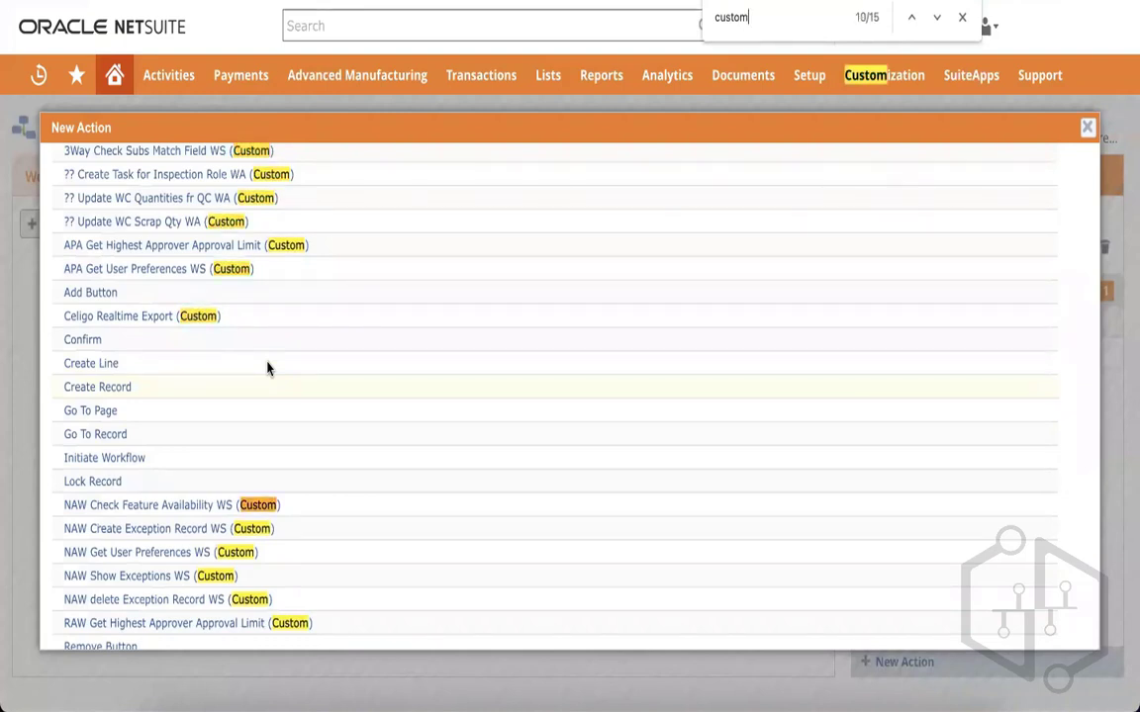
scroll(267, 368, "down", 5)
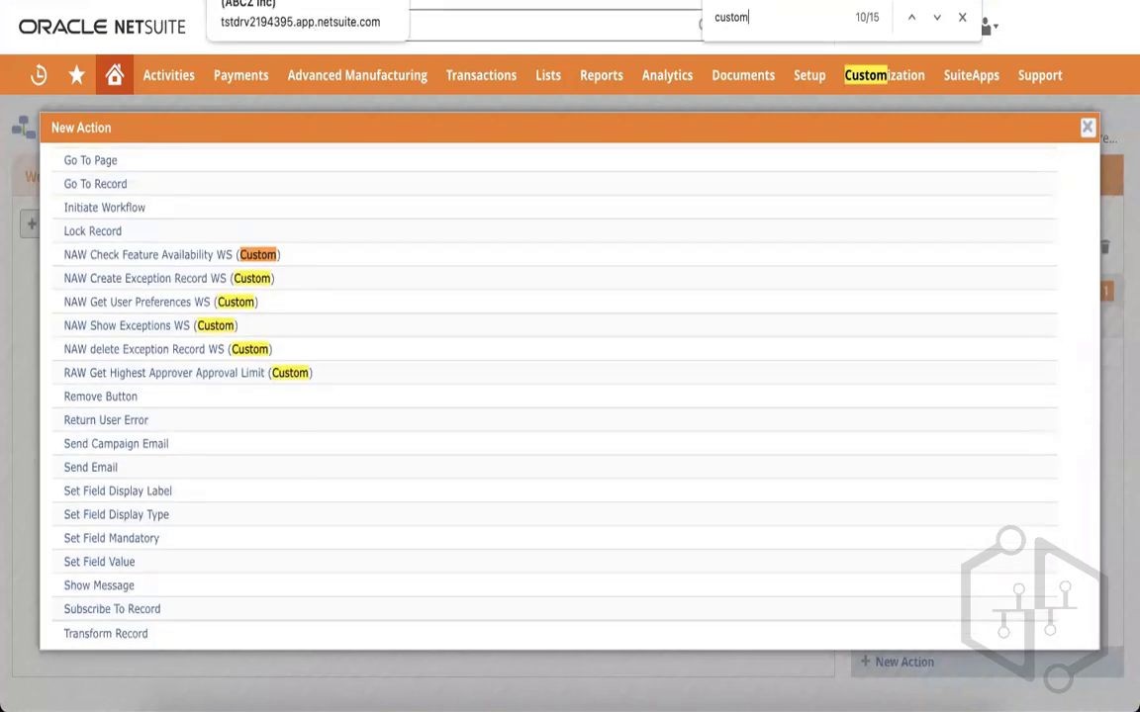
left_click(1085, 130)
left_click(815, 342)
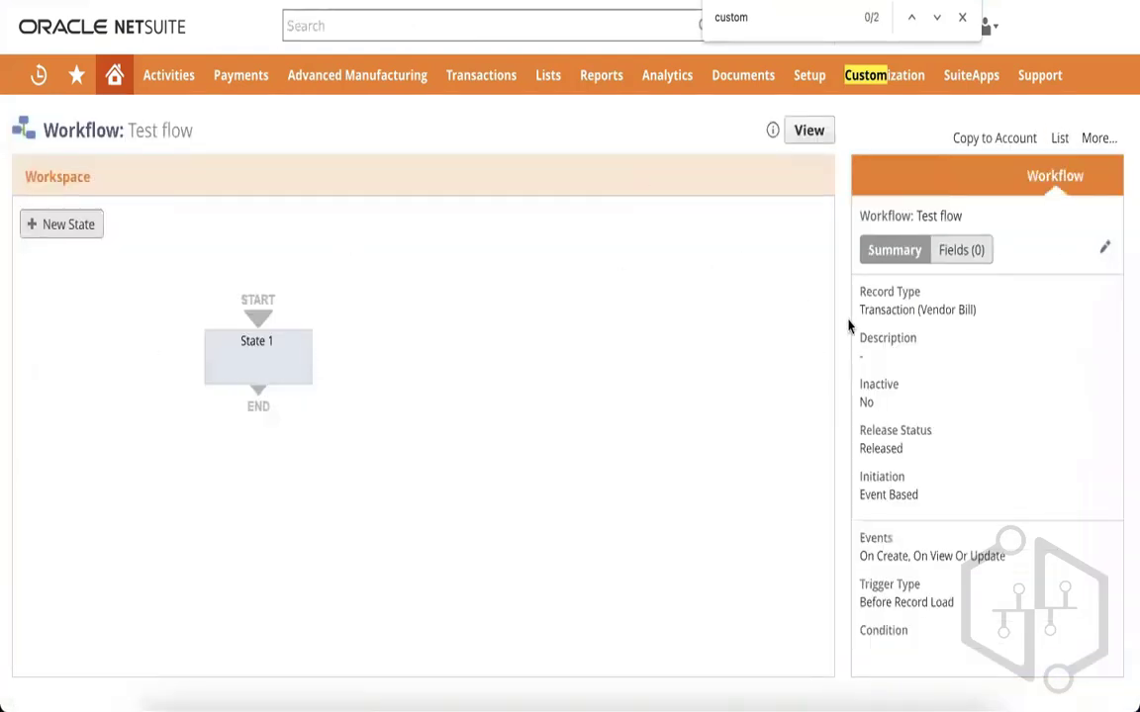
Set the Test flow workflow's sub type to Sales order, save the change and return the workflow to view mode.
left_click(1102, 249)
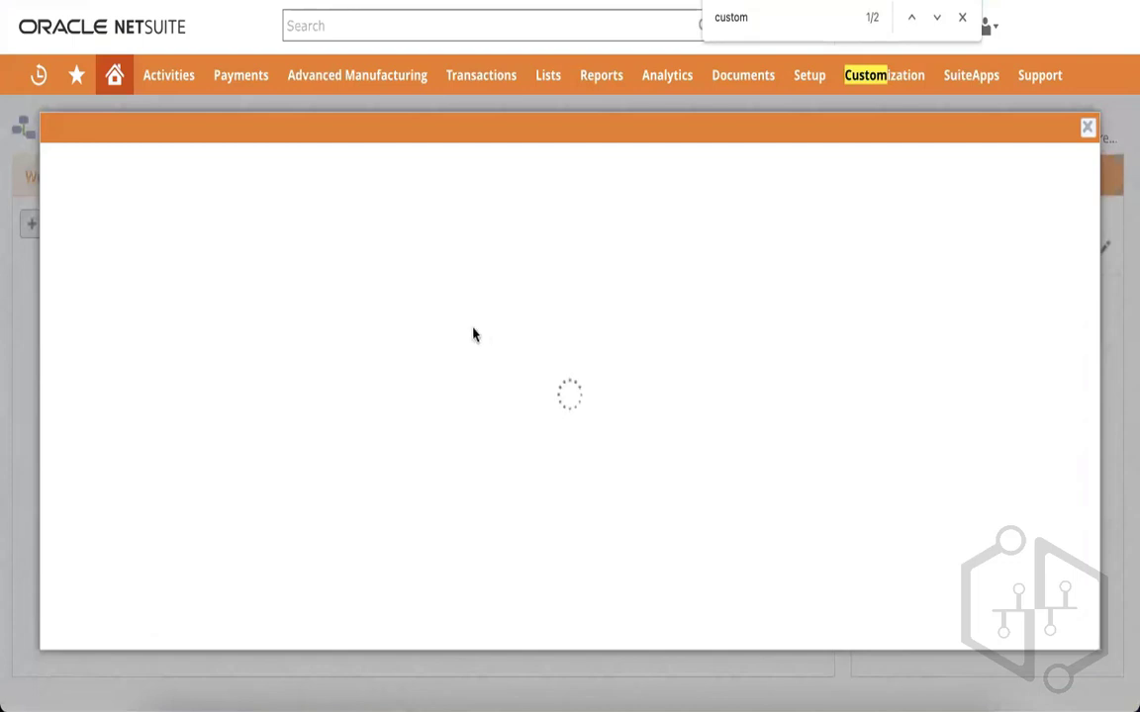
left_click(449, 378)
key("s")
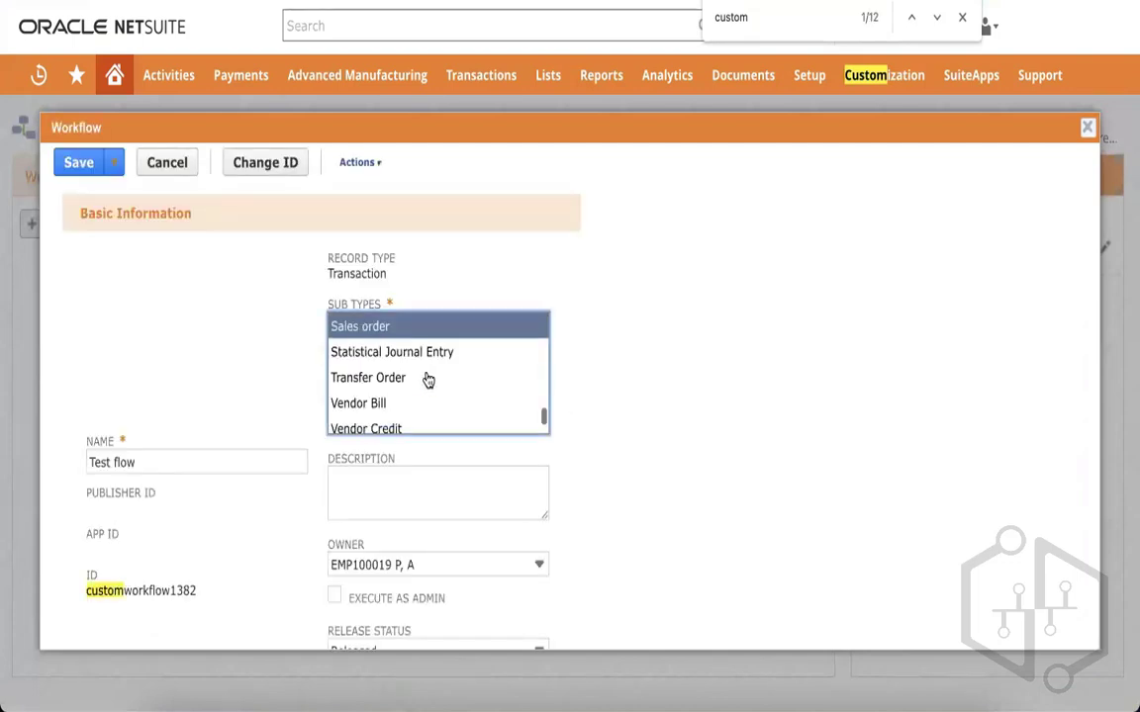
left_click(87, 176)
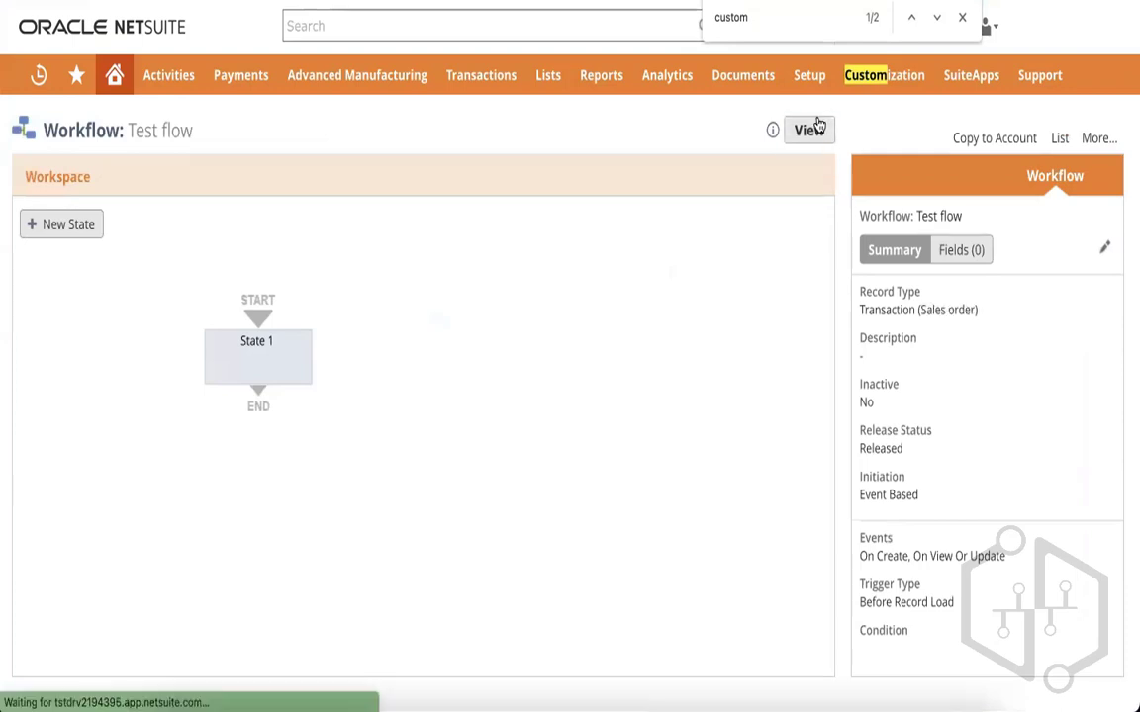
left_click(812, 129)
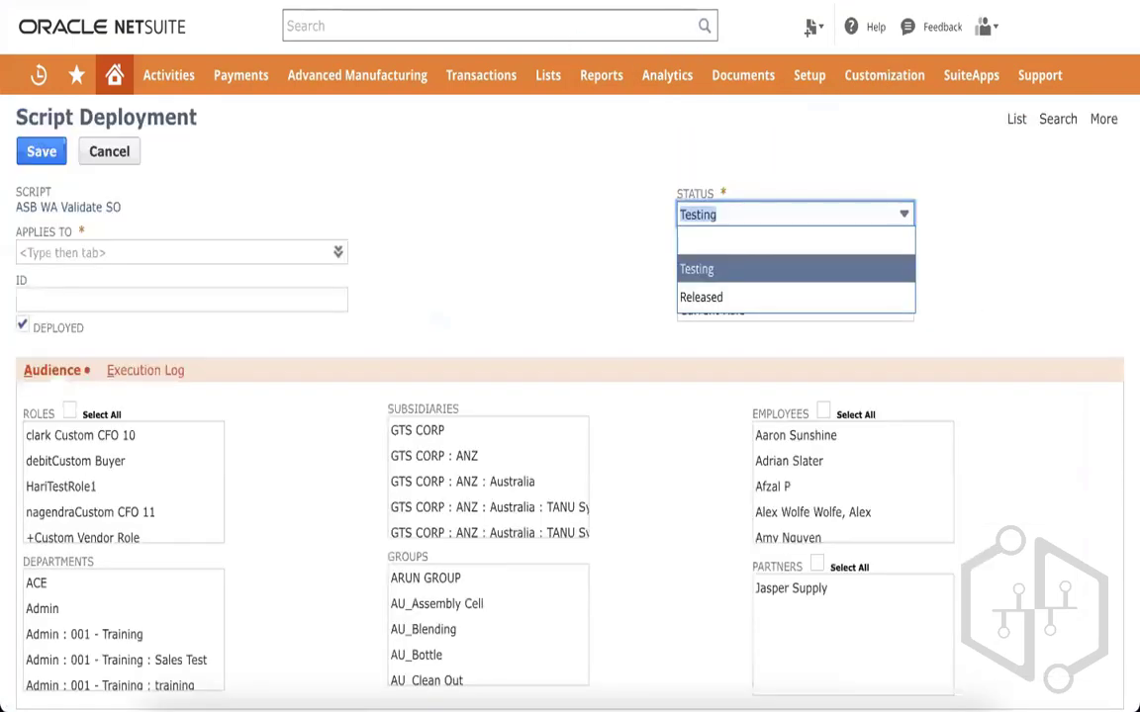
In the ASB WA Validate SO deployment form, apply the script to Sales order and set the ID to _asb_wa_validate_so.
left_click(198, 253)
type("sae")
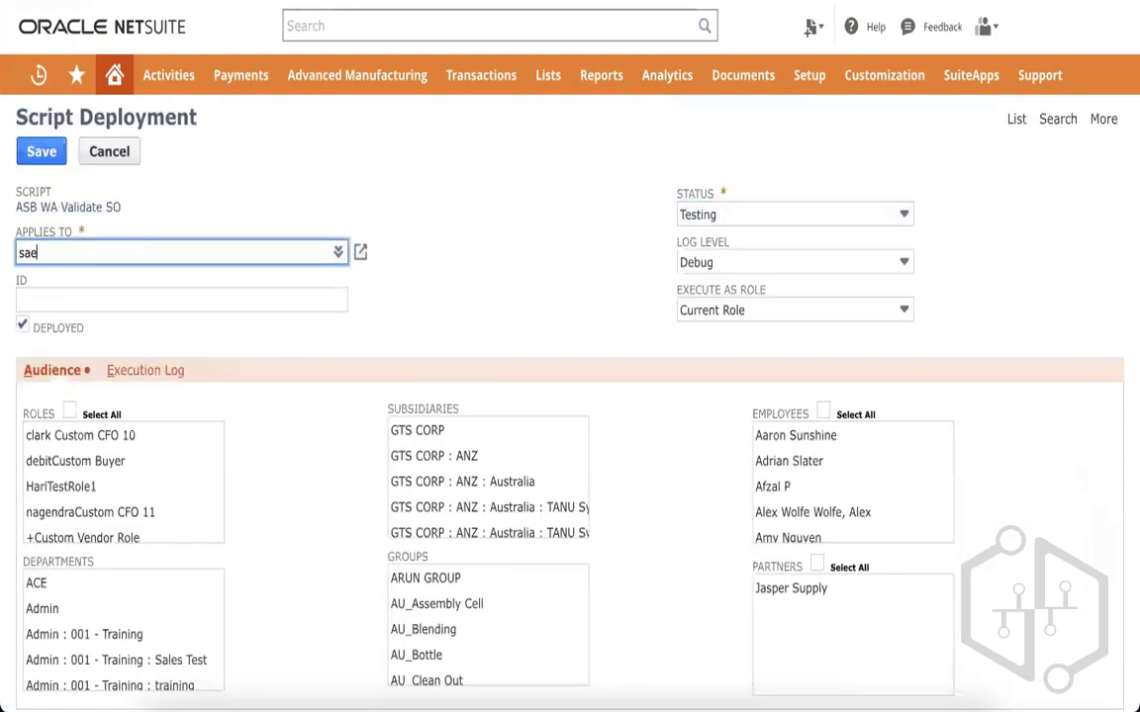
key("BackSpace")
type("les")
left_click(58, 301)
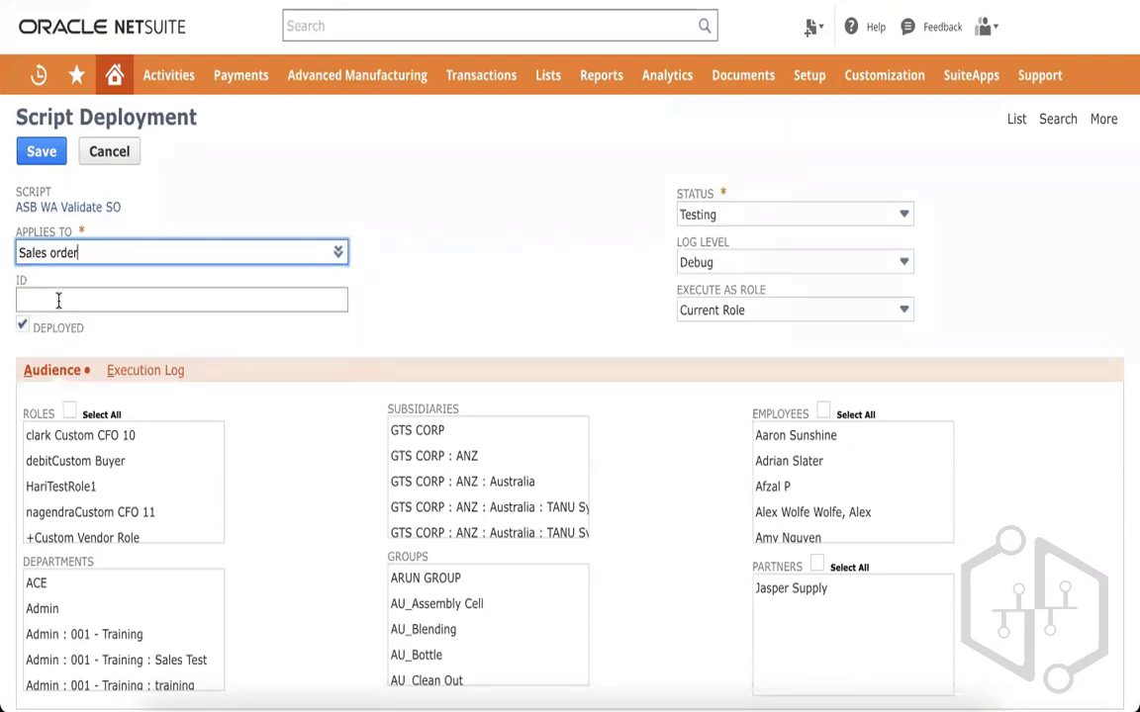
left_click(88, 301)
type("_asb_wa_validate_so")
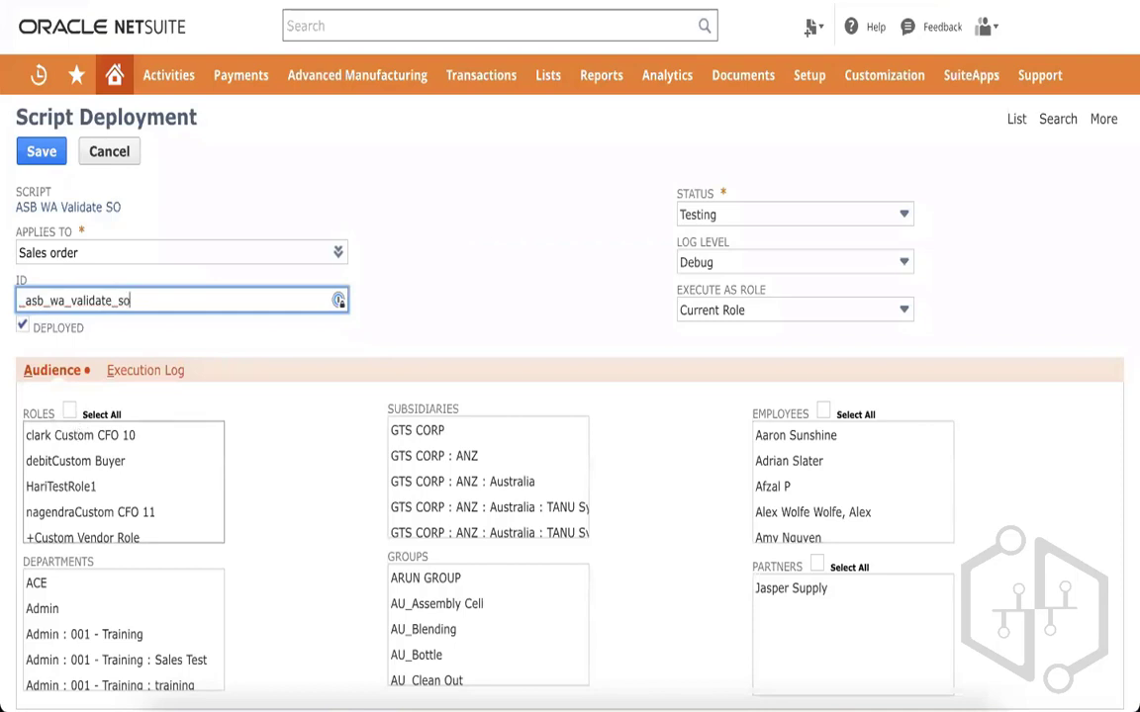
Set the deployment's audience to all roles, all subsidiaries, all employees and all partners.
left_click(70, 411)
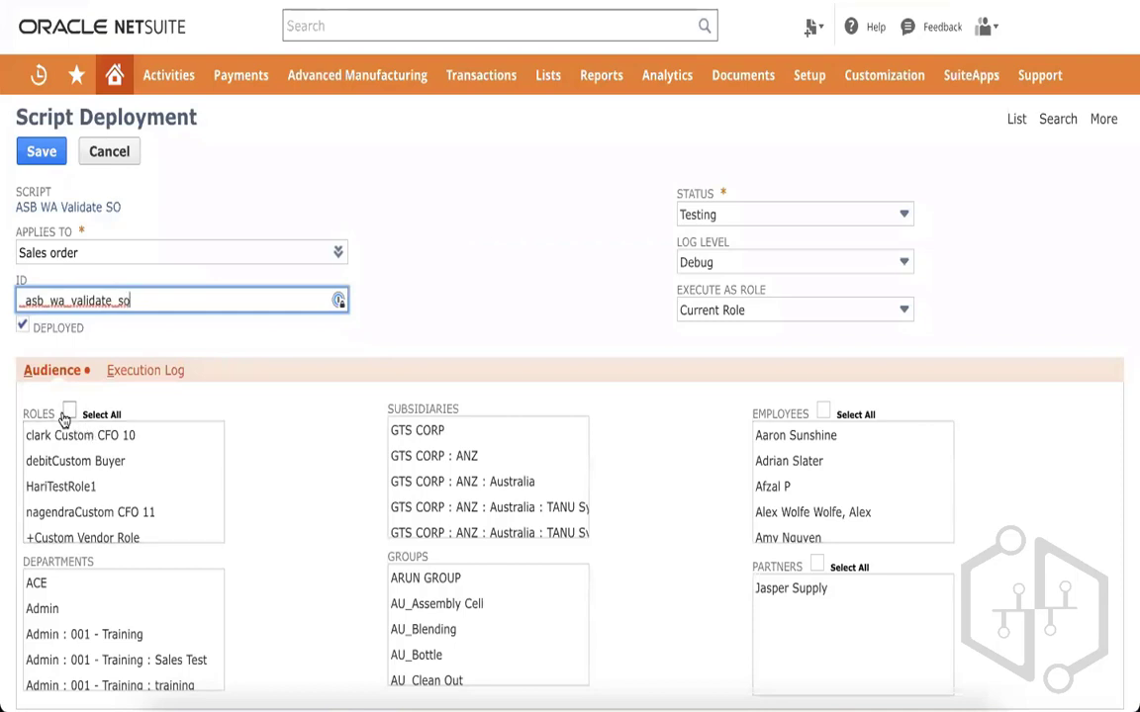
left_click(432, 436)
scroll(437, 441, "down", 5)
left_click(460, 535, "shift")
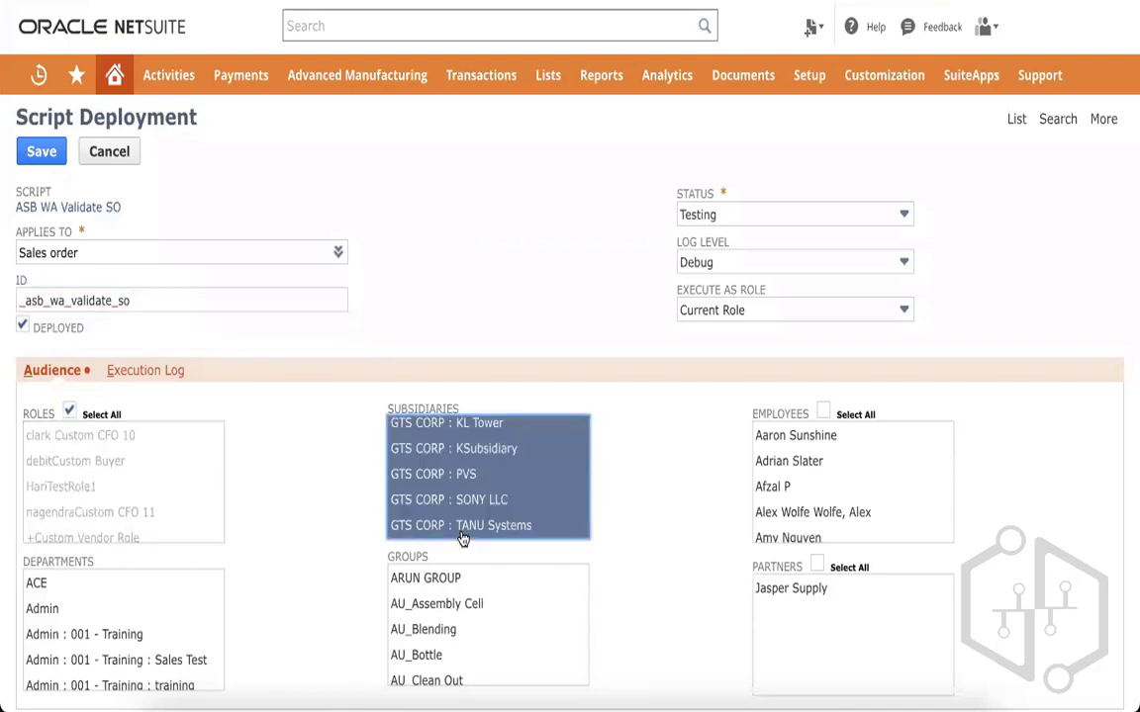
left_click(822, 413)
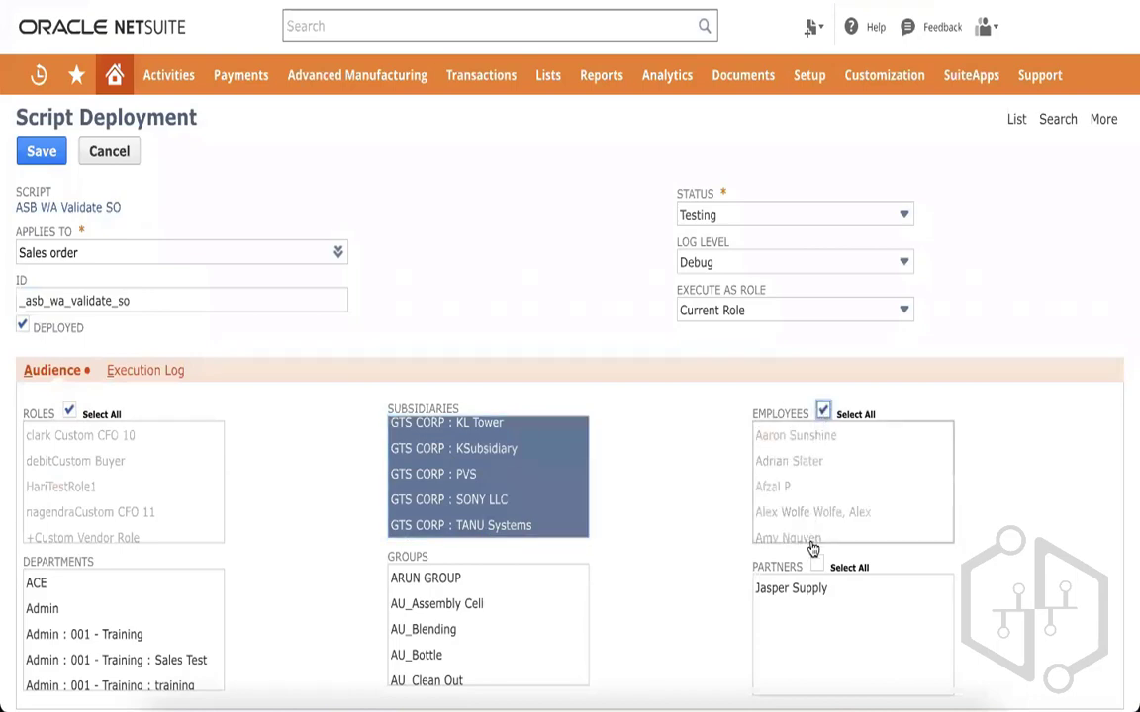
left_click(818, 564)
Add every department, from ACE to the last one in the list, to the deployment's audience.
left_click(99, 608)
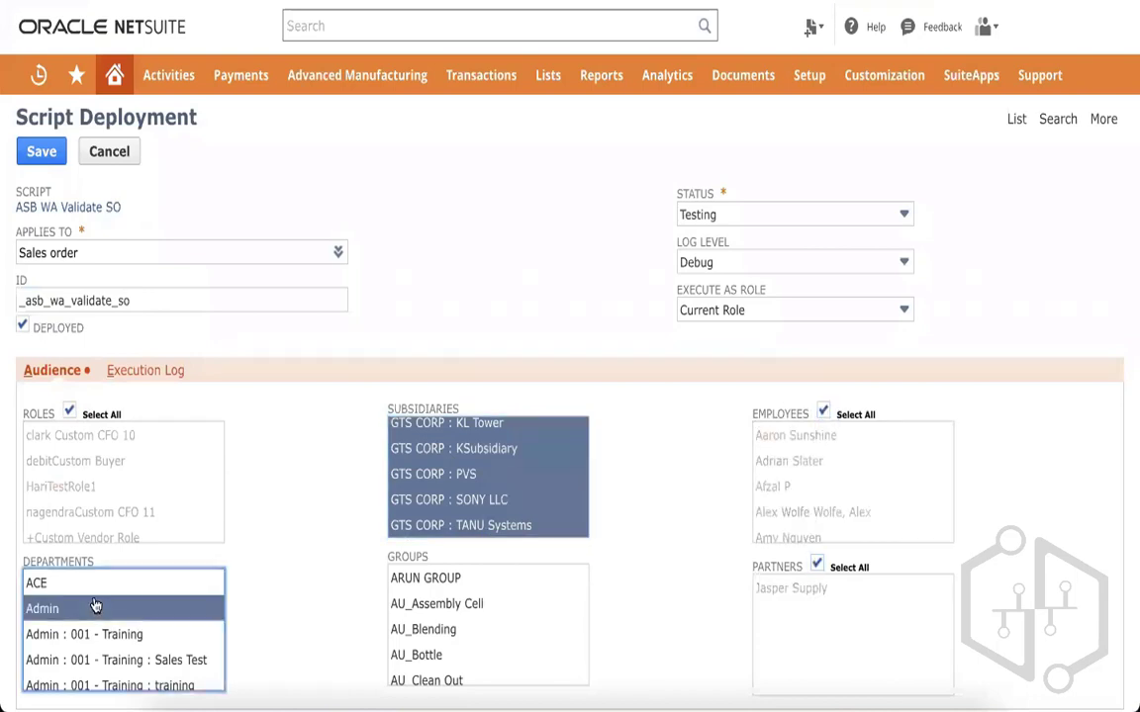
left_click(72, 590)
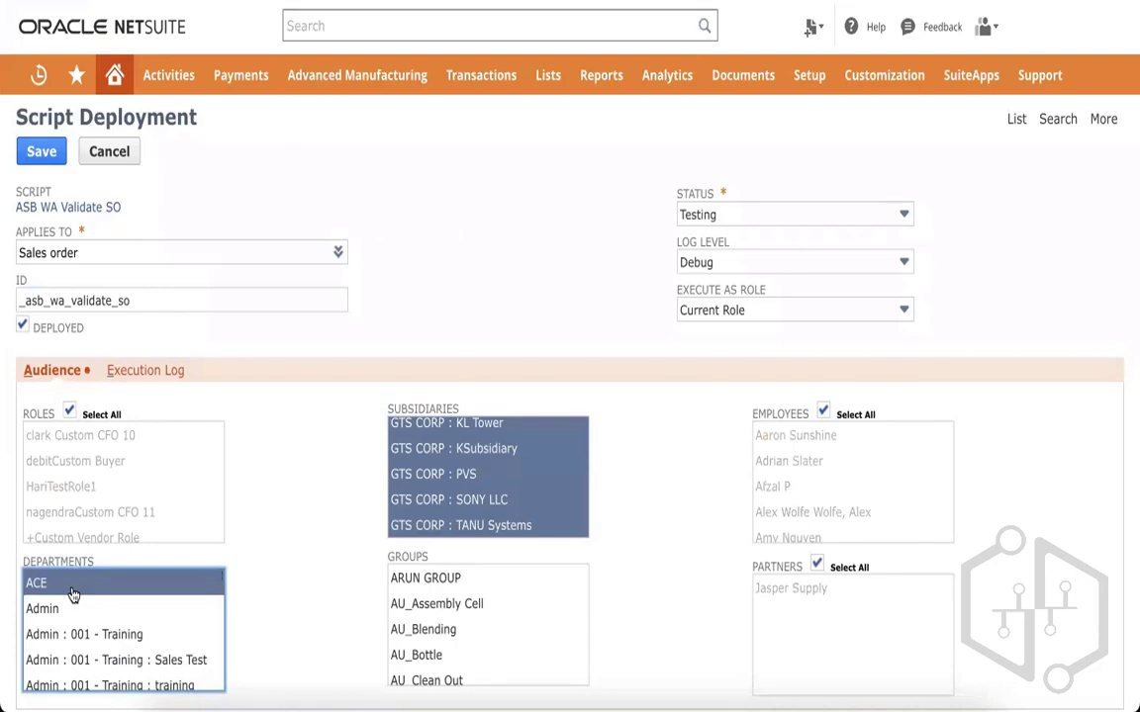
scroll(72, 592, "down", 20)
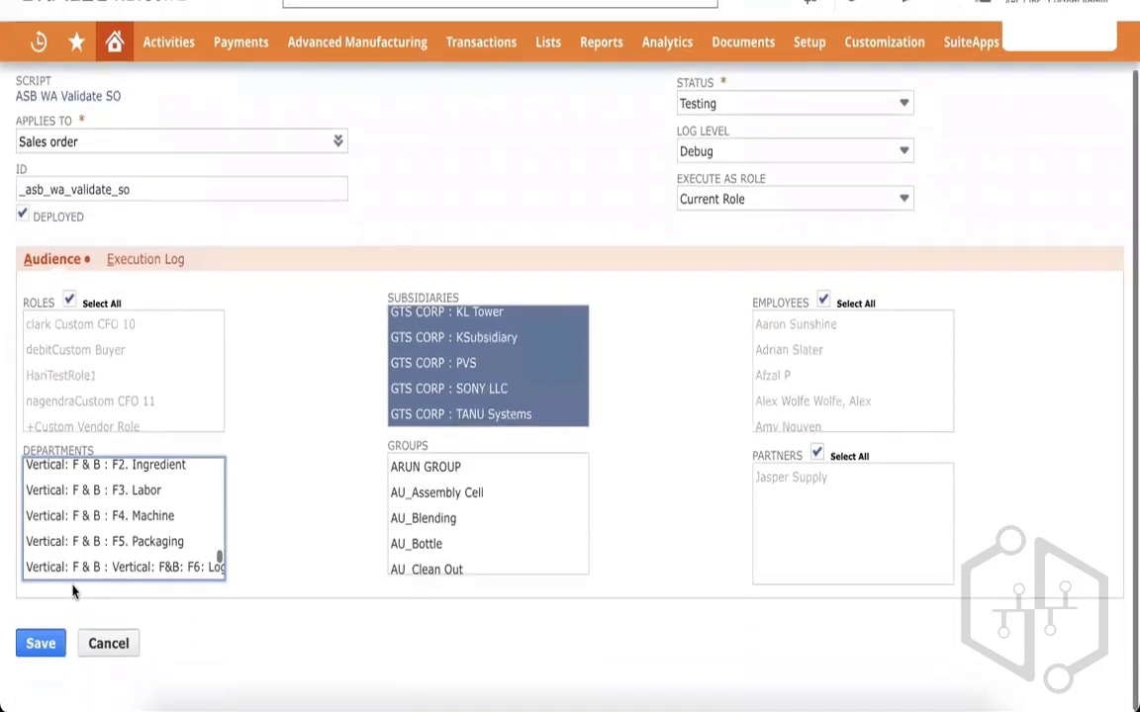
left_click(82, 570, "shift")
scroll(445, 435, "up", 2)
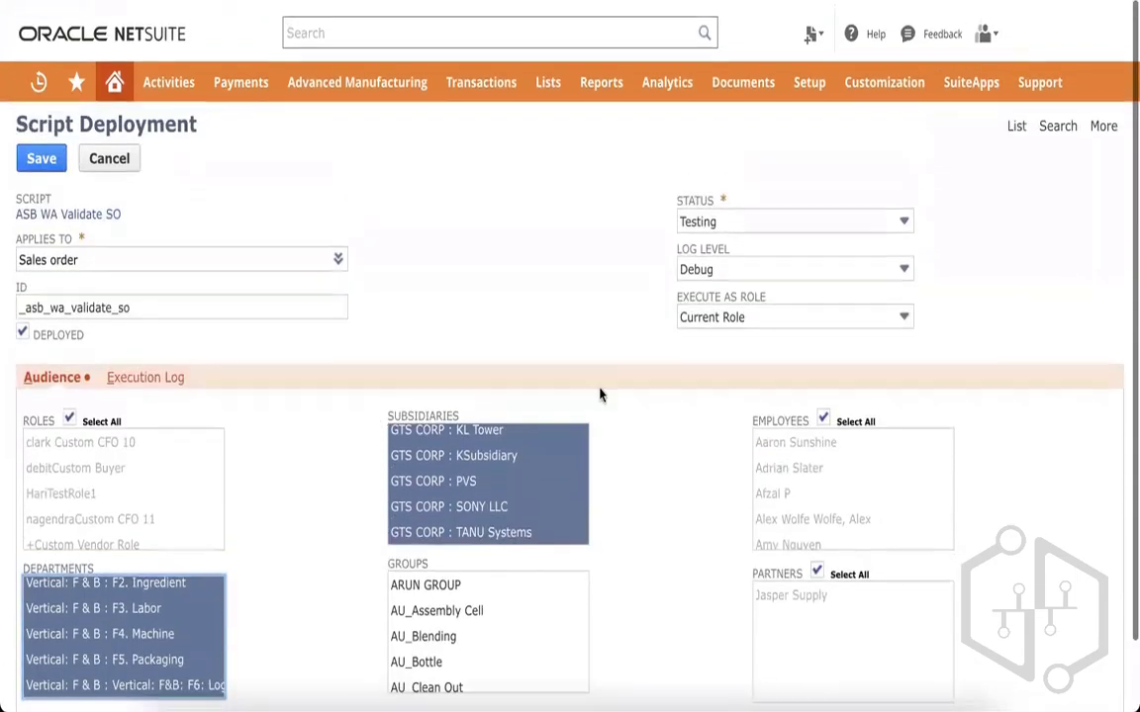
Set the deployment's status to Released and its log level to Debug.
left_click(776, 224)
left_click(740, 293)
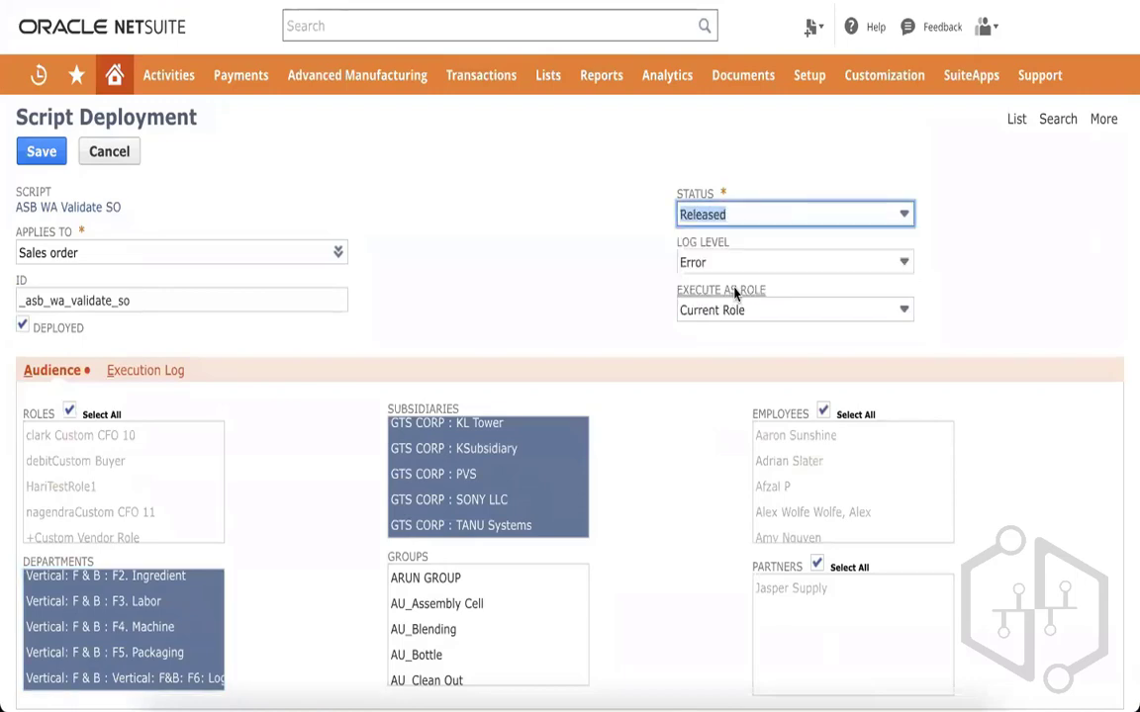
left_click(737, 265)
left_click(738, 289)
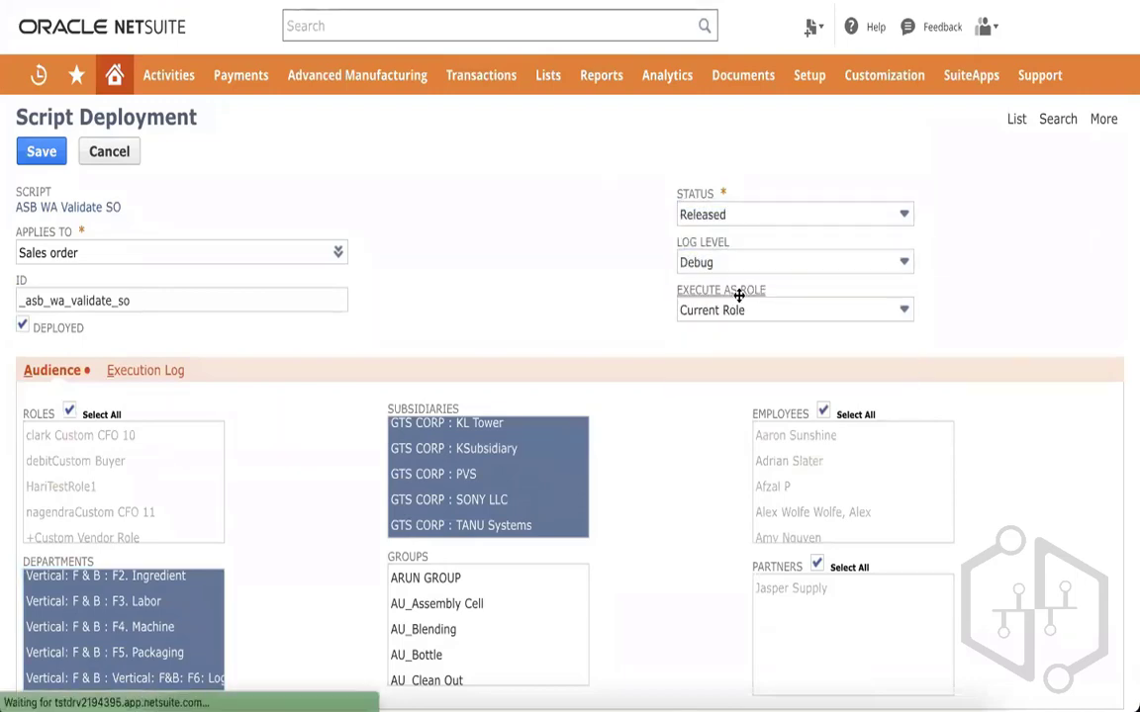
left_click(739, 295)
left_click(995, 297)
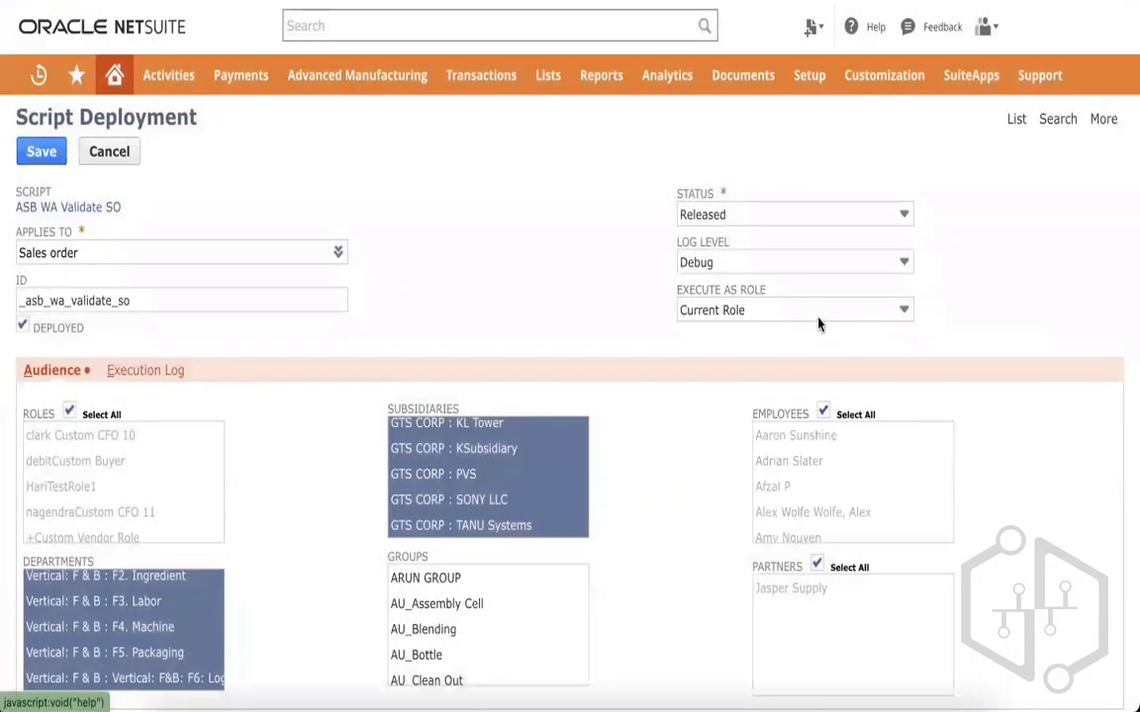
Set the deployment to execute as the Administrator role, save it and go back to the ASB WA Validate SO script record.
left_click(792, 316)
type("ad")
key("Return")
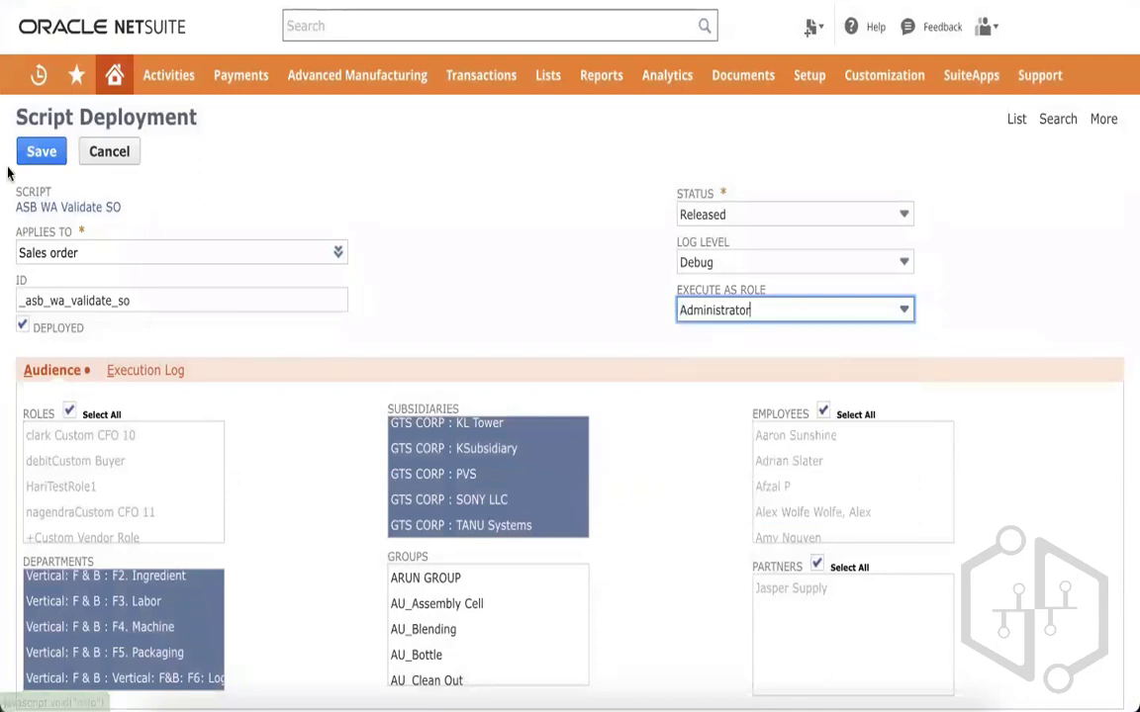
left_click(39, 154)
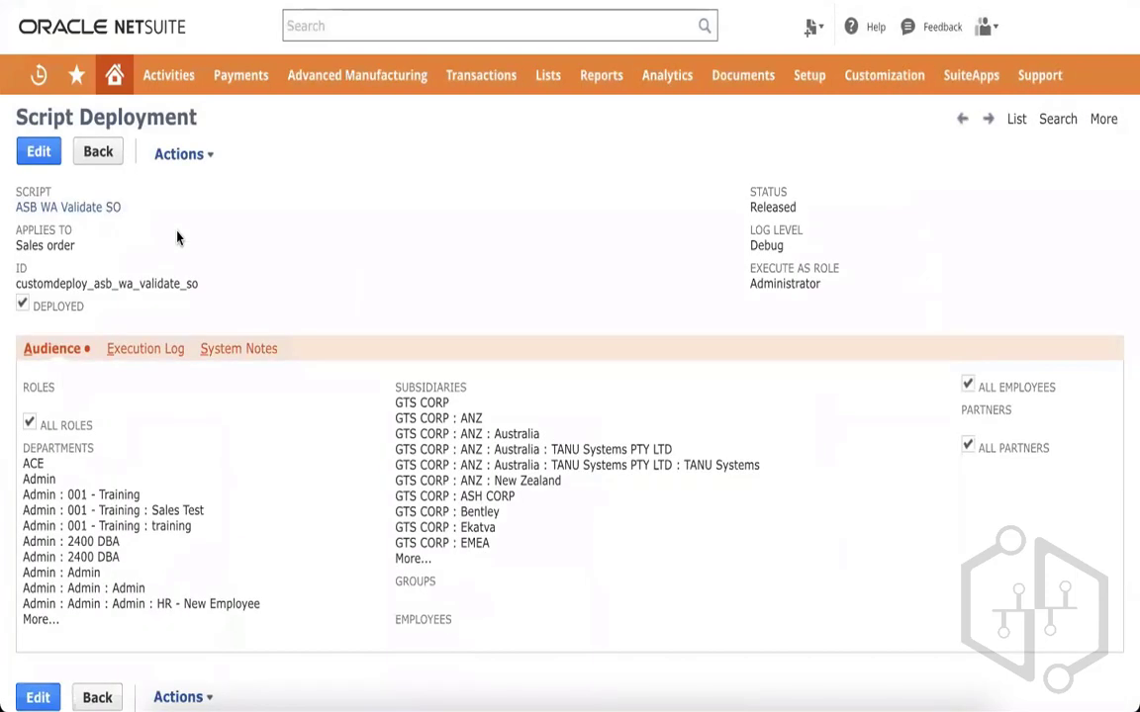
left_click(94, 209)
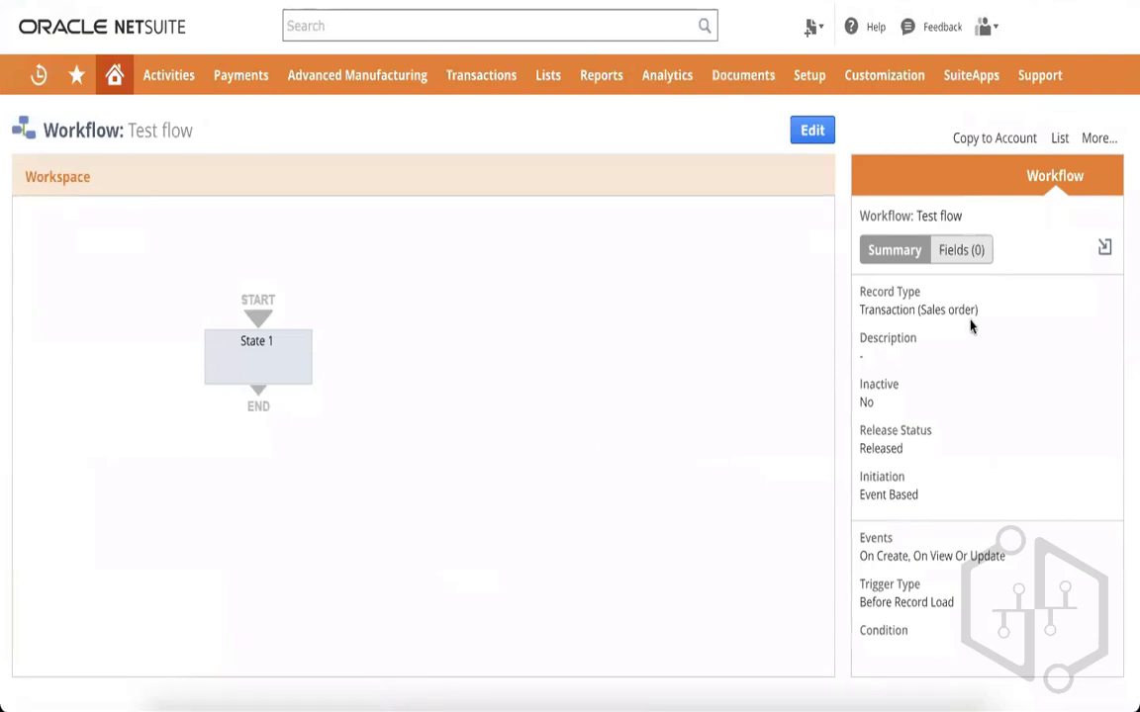
Put the Test flow workflow into edit mode and start a new State 1 action of type ASB WA Validate SO (Custom).
left_click(242, 362)
left_click(811, 129)
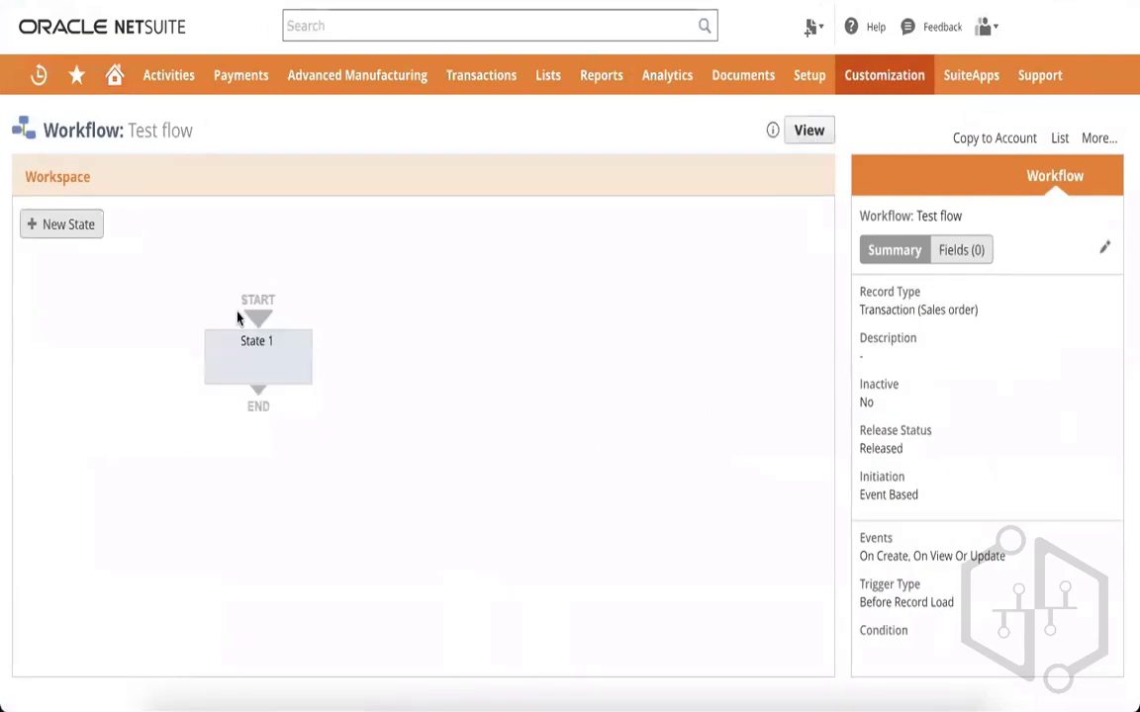
left_click(246, 355)
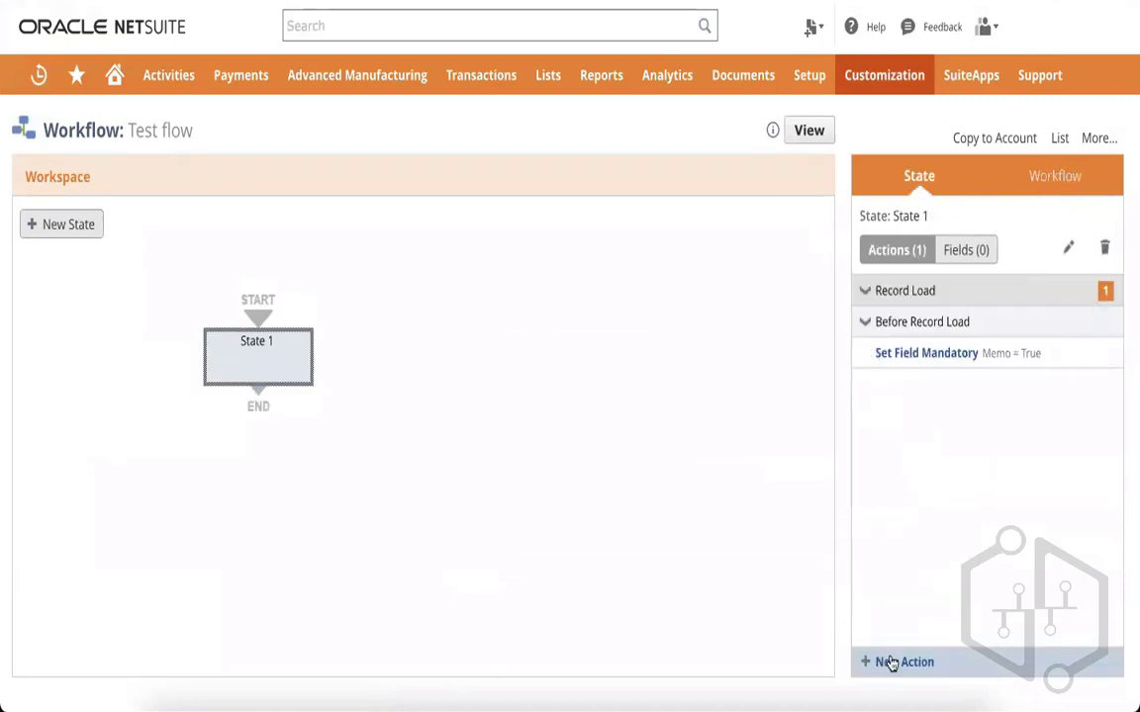
left_click(890, 662)
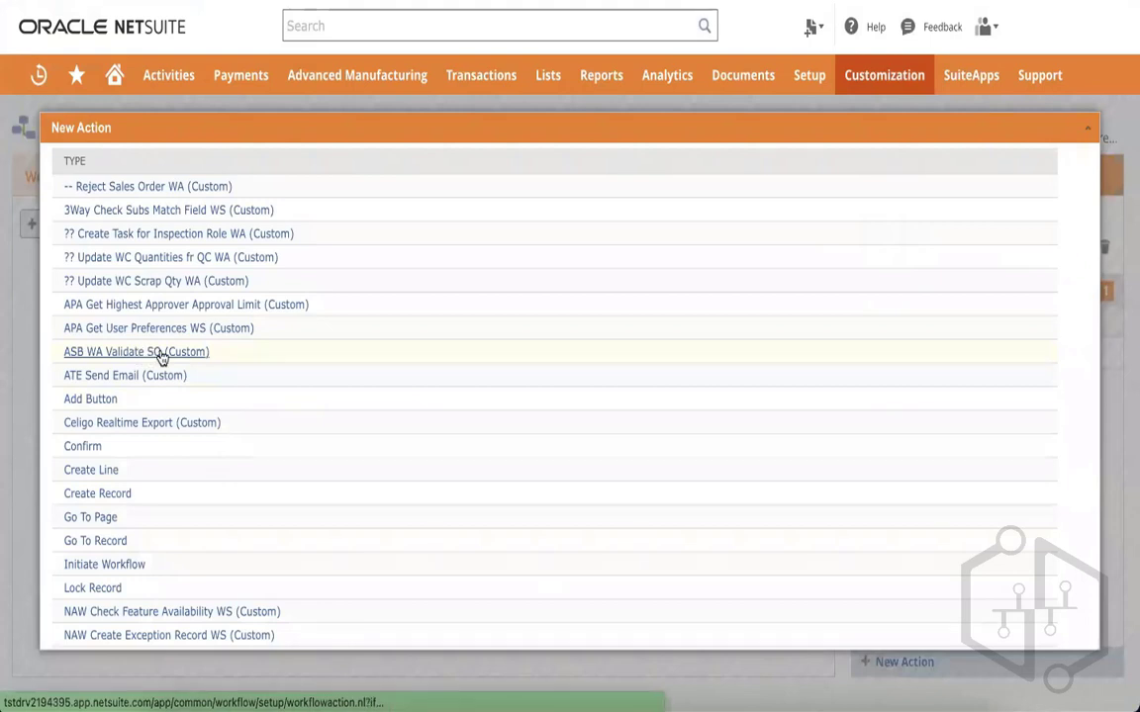
left_click(147, 354)
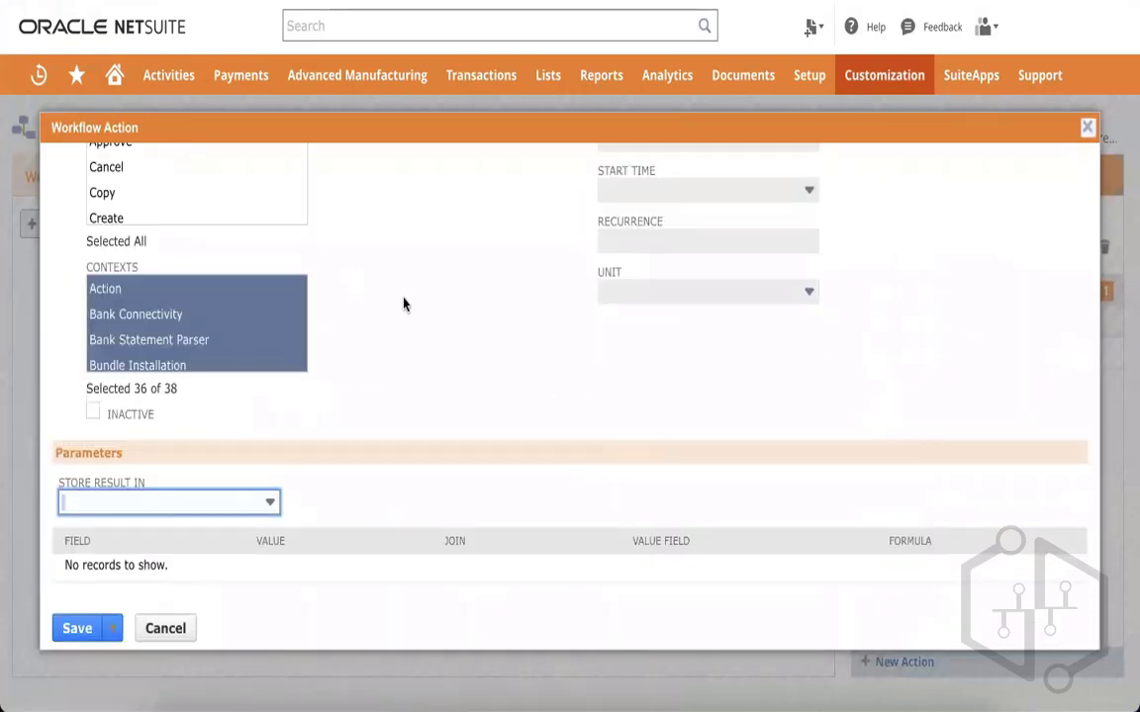
View the Store Result In choices in the new action's parameters and close them without selecting a field.
left_click(254, 507)
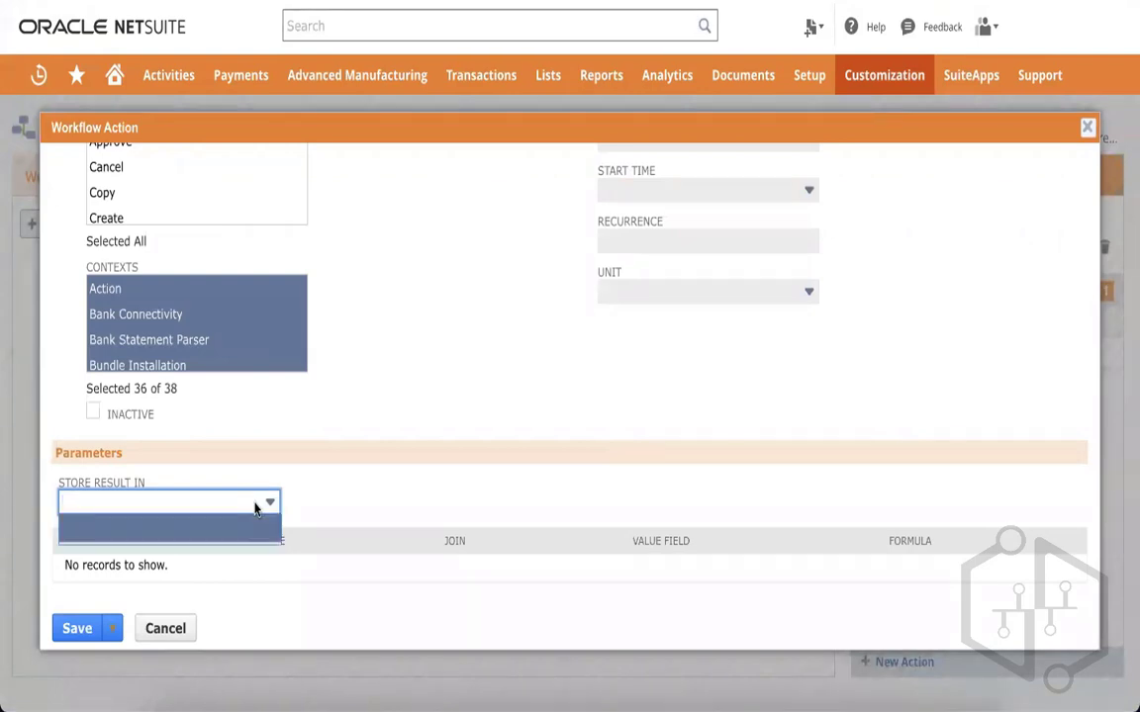
left_click(254, 505)
scroll(458, 327, "up", 5)
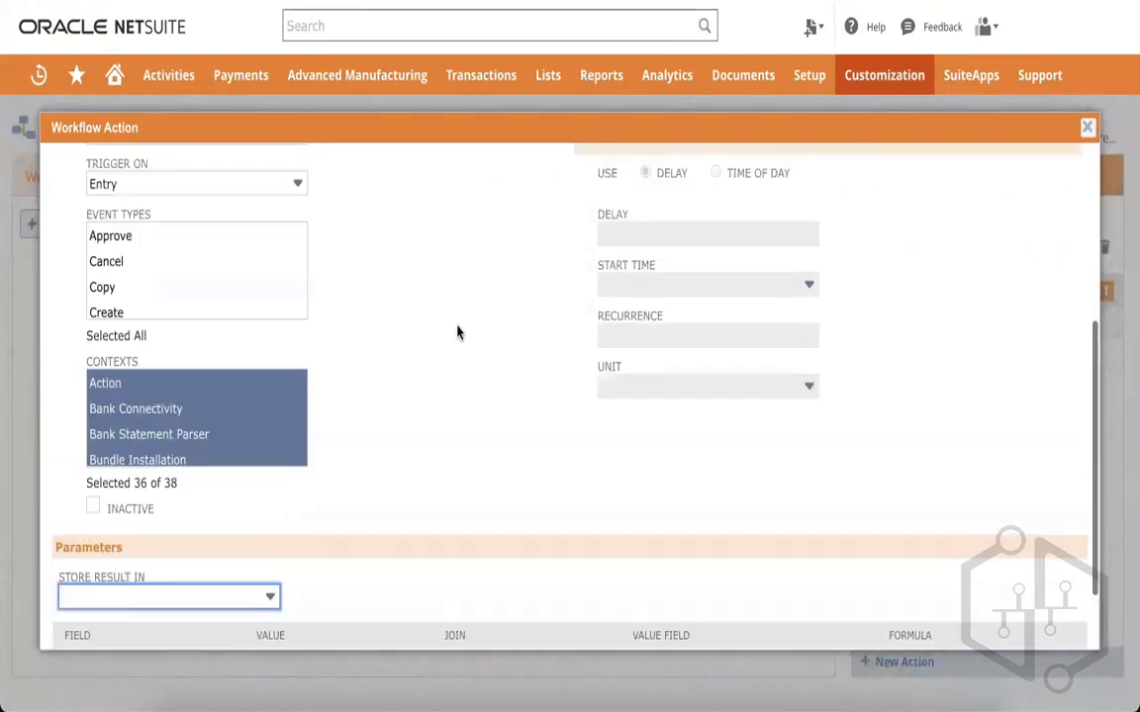
Review the contexts and parameters of the new ASB WA Validate SO action and discard the action without saving.
scroll(458, 333, "down", 5)
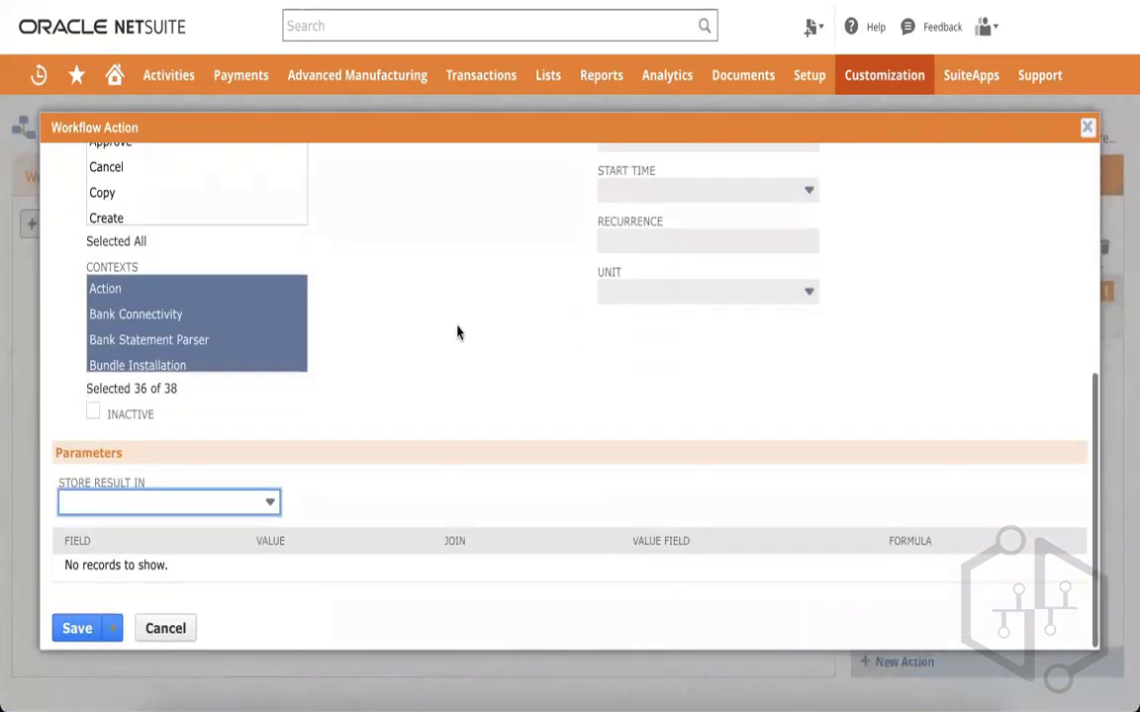
scroll(458, 332, "up", 2)
scroll(458, 333, "down", 2)
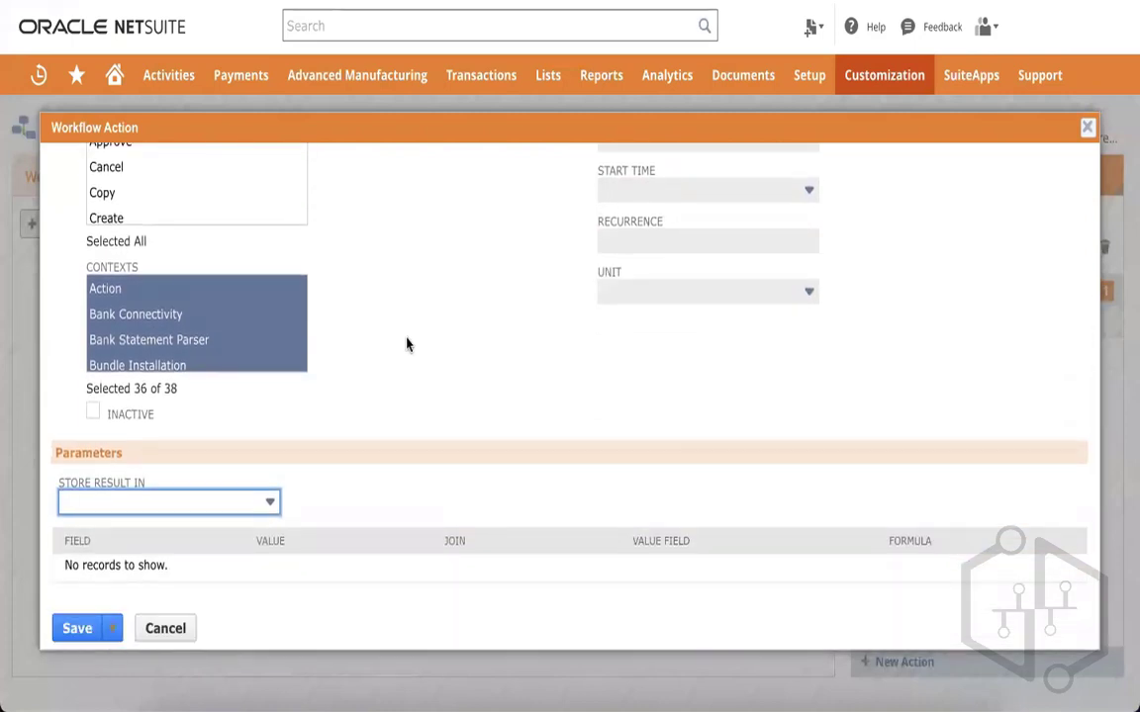
scroll(406, 343, "up", 1)
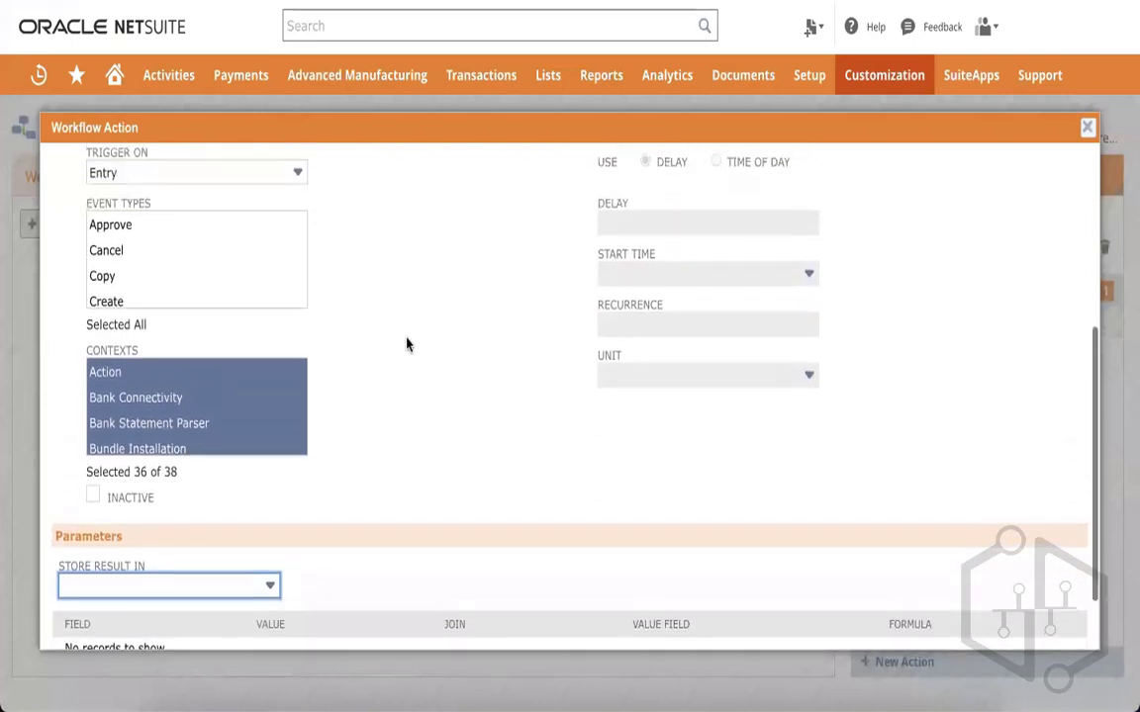
scroll(407, 343, "down", 1)
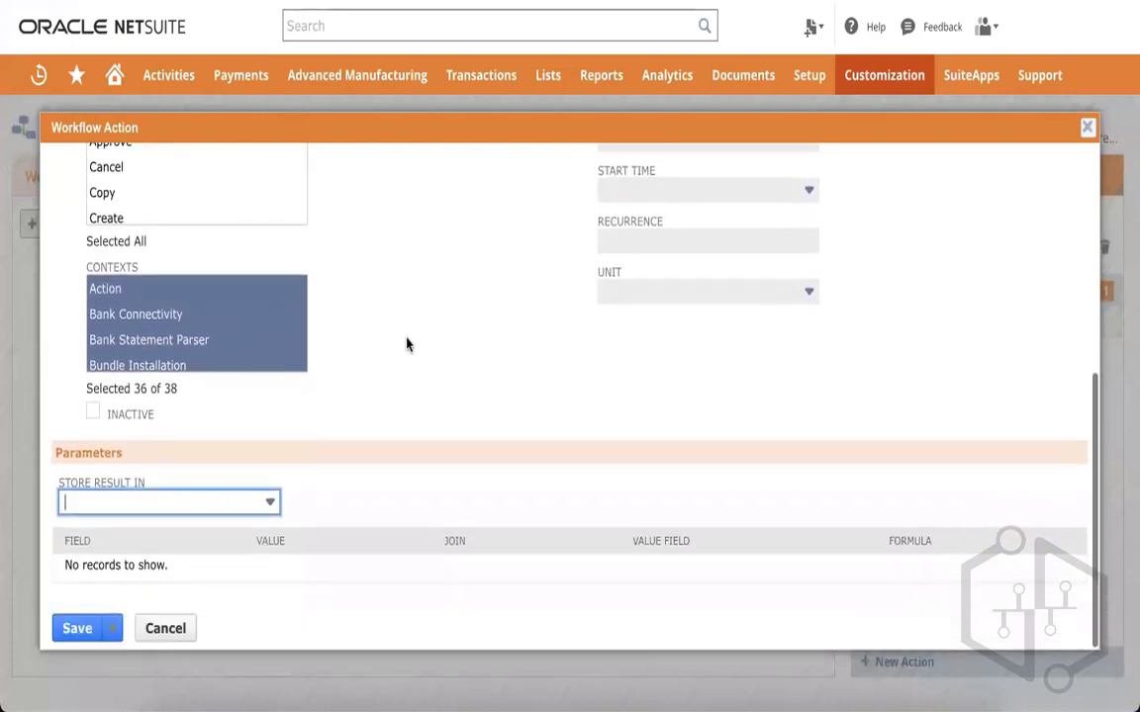
left_click(171, 625)
left_click(482, 374)
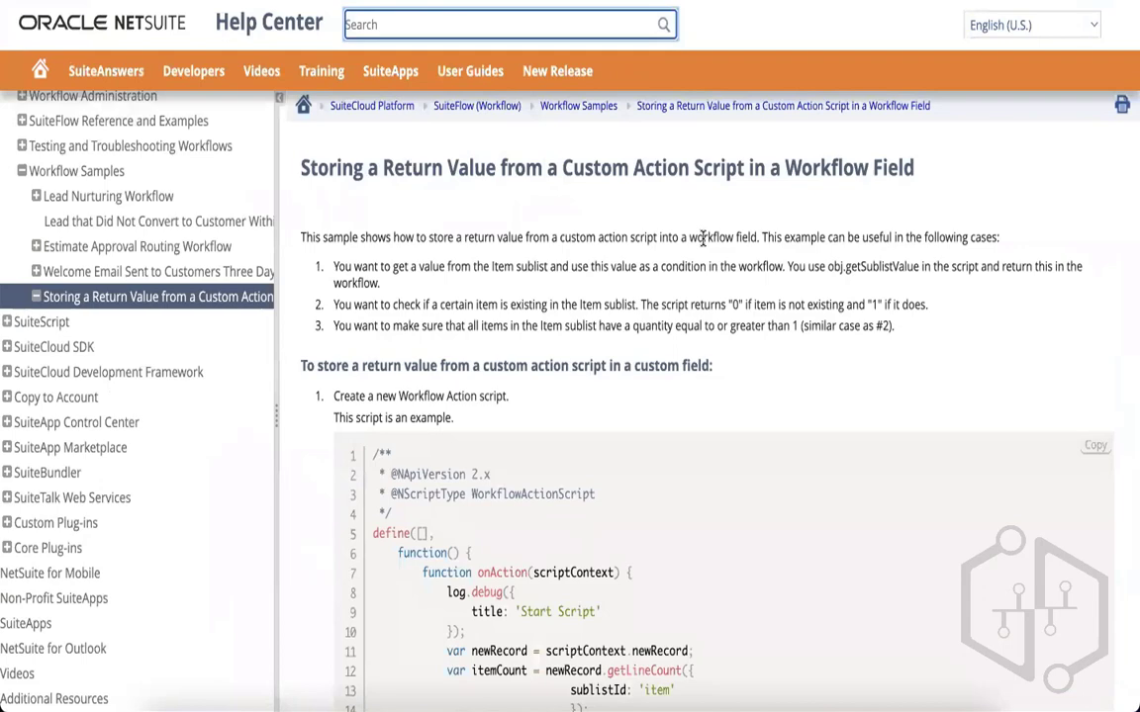
Read the Help Center article on storing a return value from a custom action script in a workflow field.
scroll(703, 238, "down", 1)
scroll(702, 238, "up", 1)
scroll(703, 239, "down", 2)
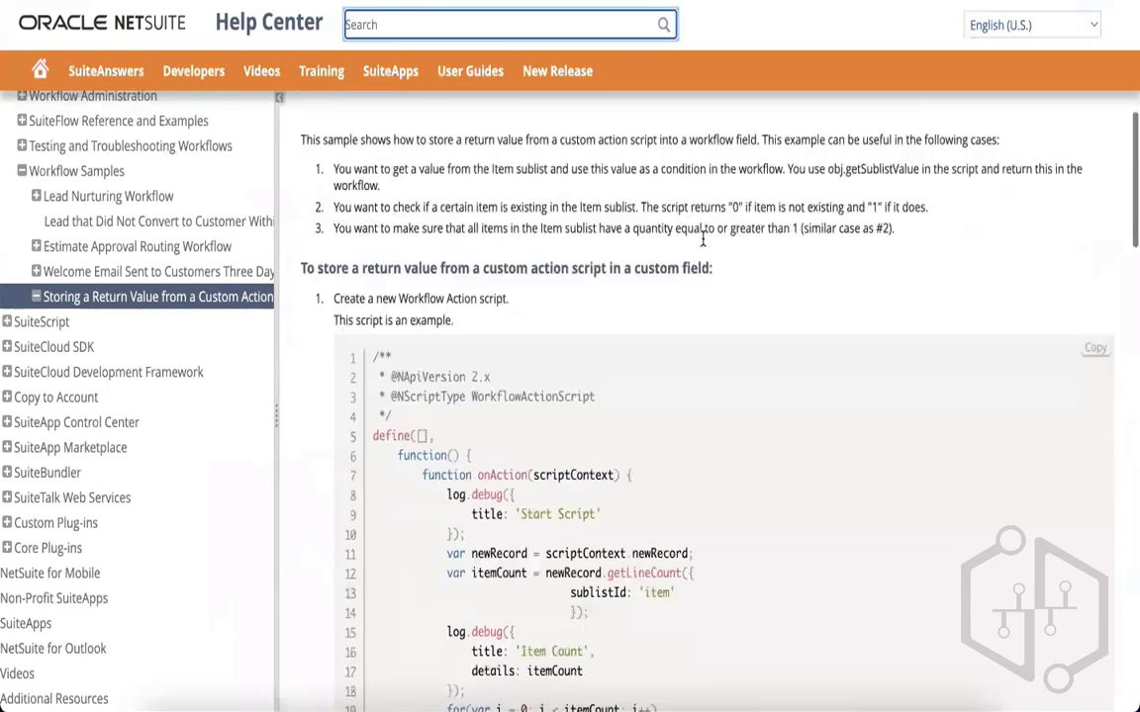
scroll(702, 239, "down", 10)
scroll(703, 238, "up", 7)
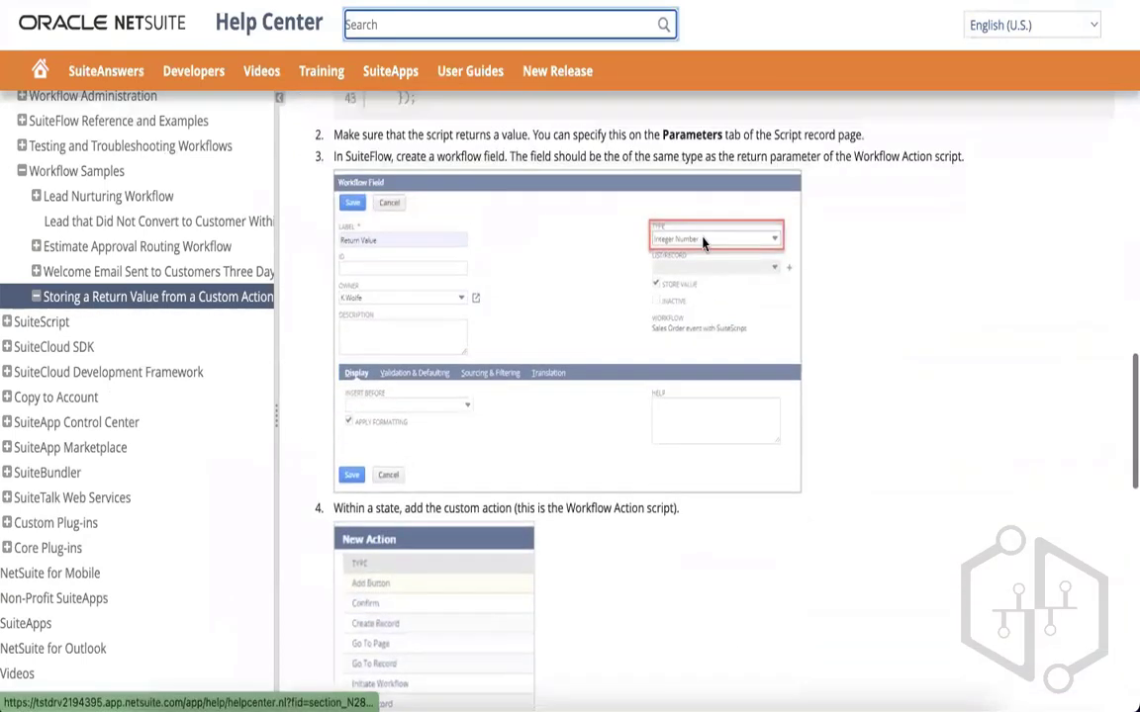
scroll(703, 239, "up", 3)
scroll(702, 238, "down", 1)
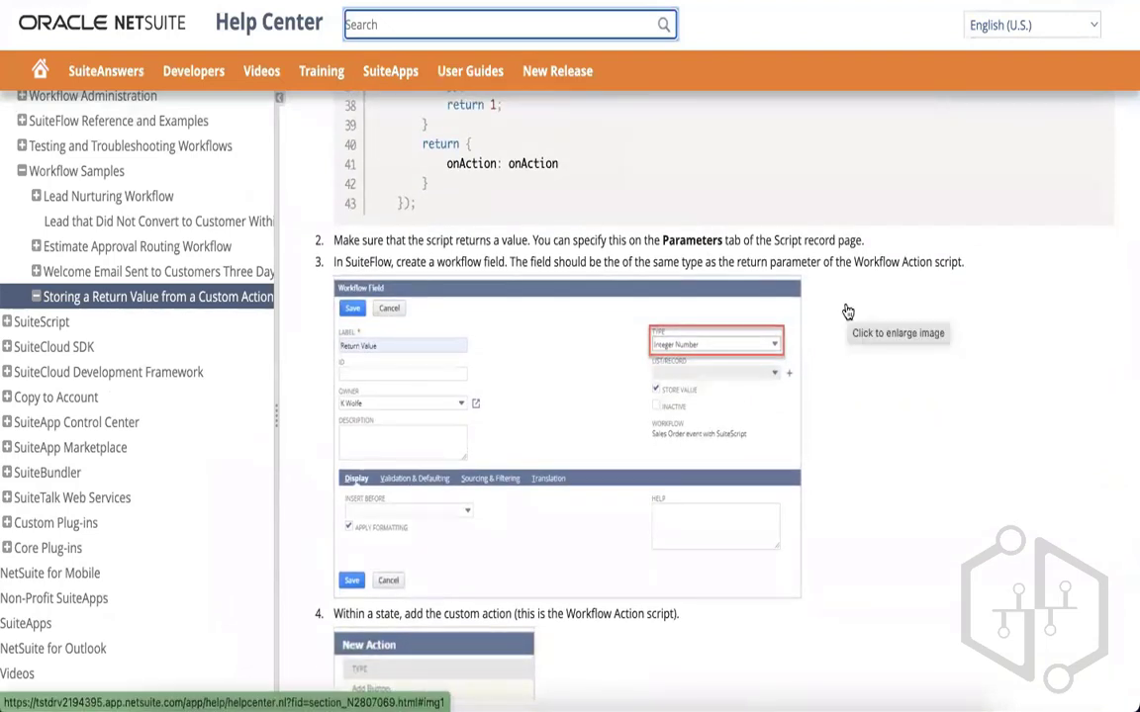
scroll(848, 311, "up", 12)
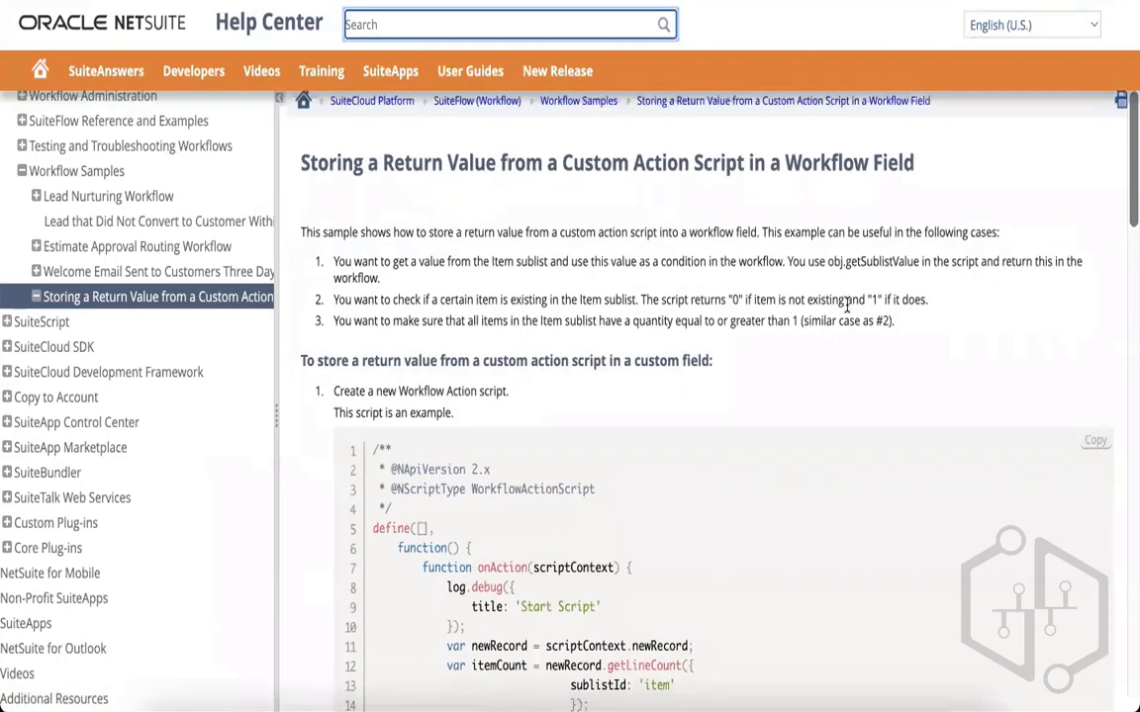
scroll(848, 306, "down", 10)
scroll(848, 311, "down", 6)
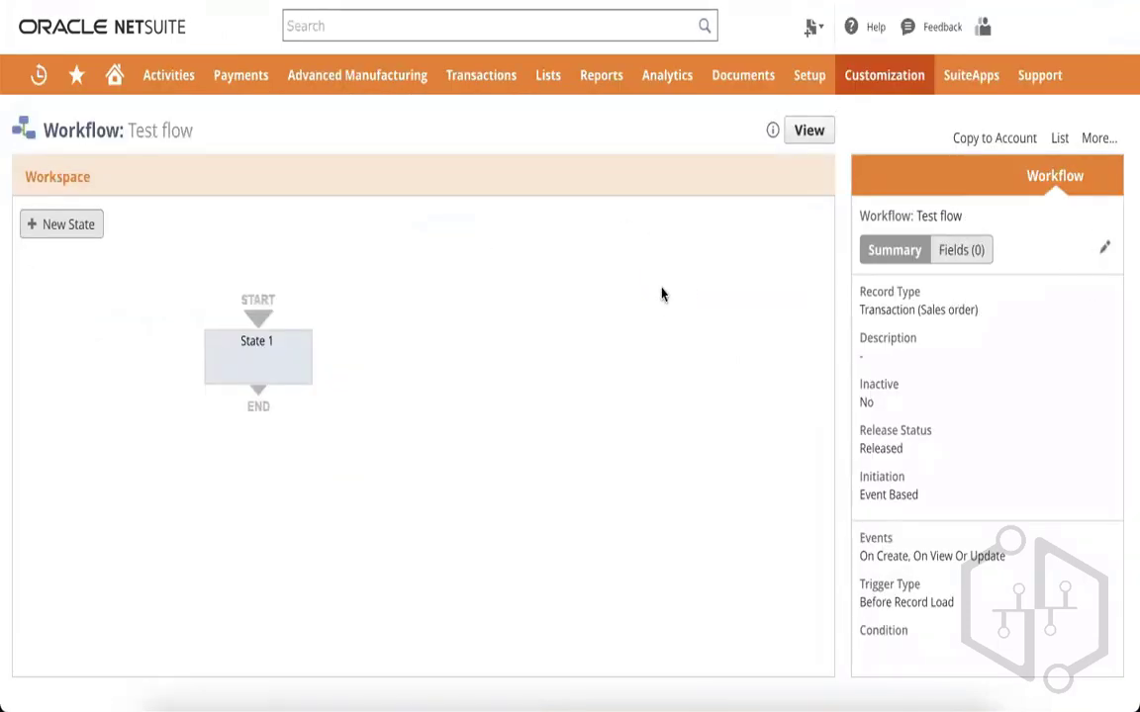
Search State 1's new action types for "field", go through the matches and close the list without choosing one.
left_click(309, 346)
left_click(928, 665)
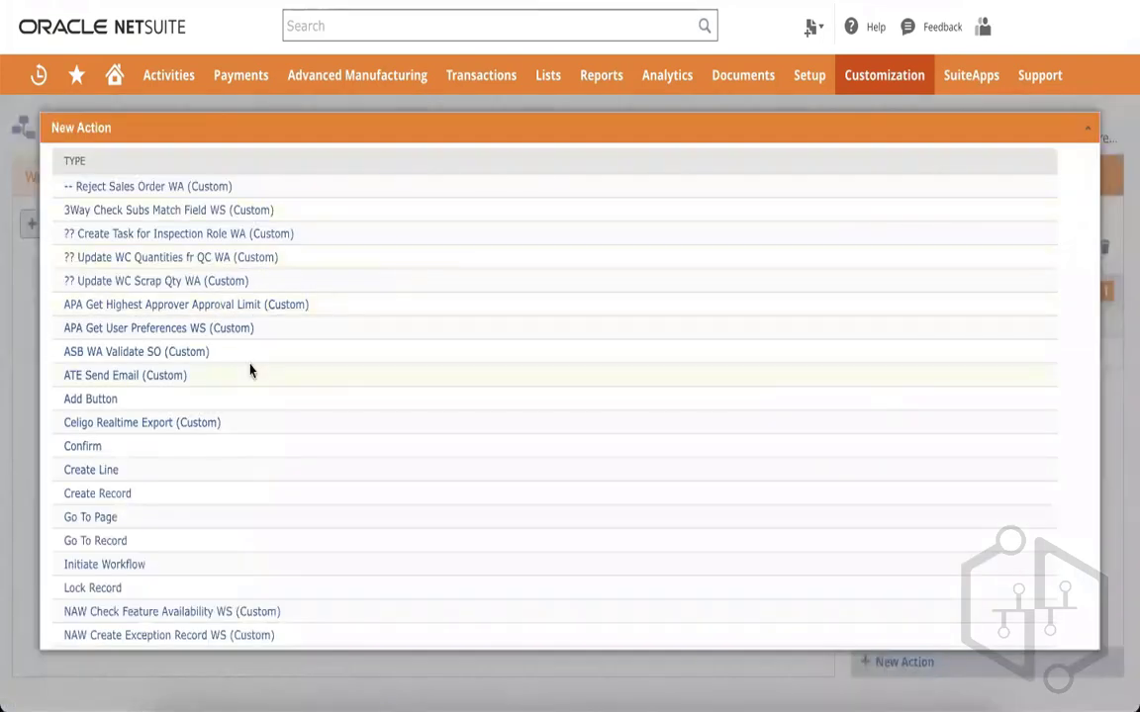
key("ctrl+f")
type("fiel")
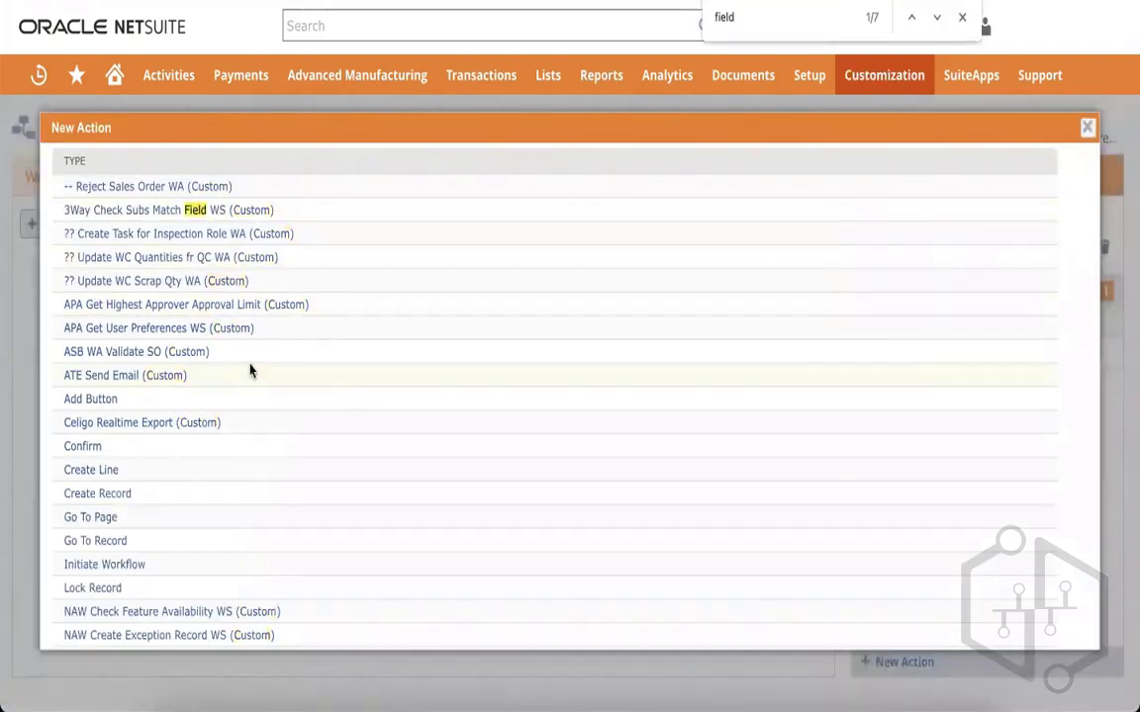
type("d")
key("Return")
key("Return")
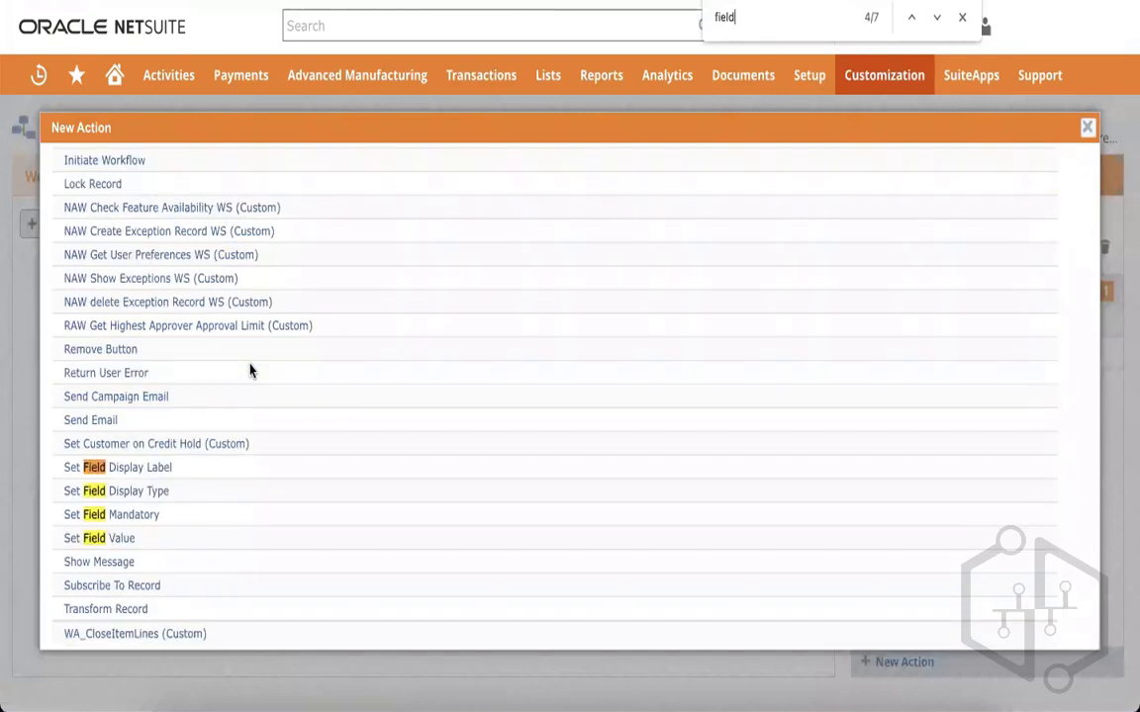
key("Return")
key("Return")
key("Return")
key("Return")
left_click(1086, 127)
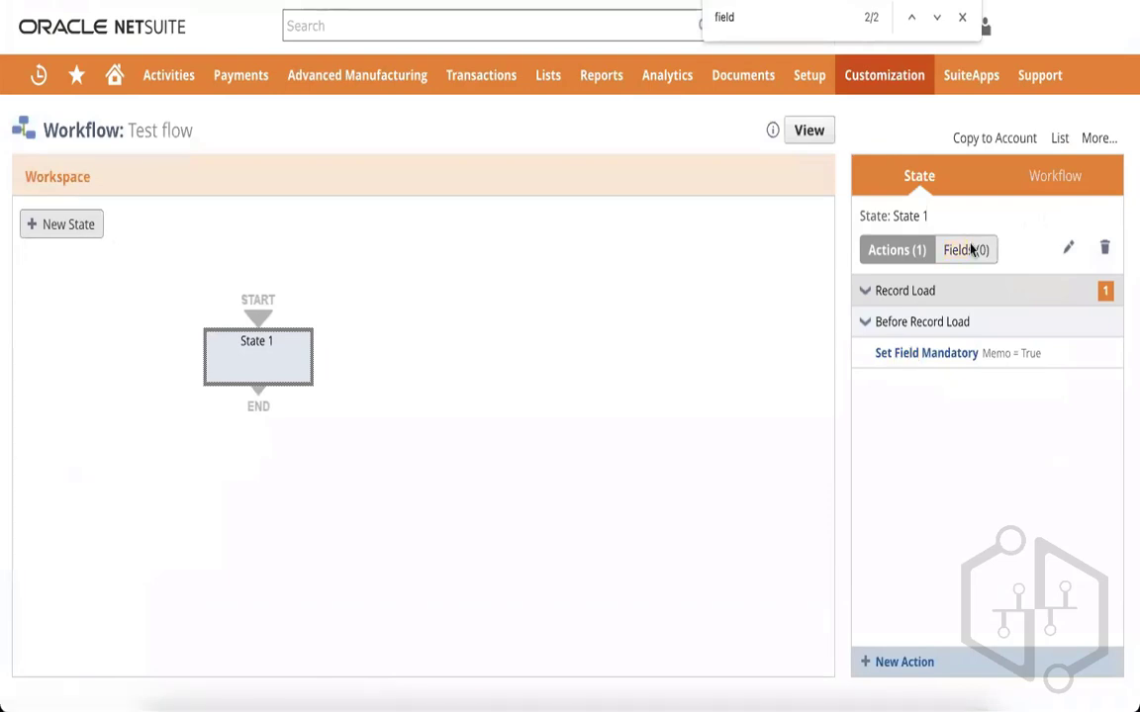
Check the Test flow workflow summary and browse the action types available for State 1.
left_click(692, 320)
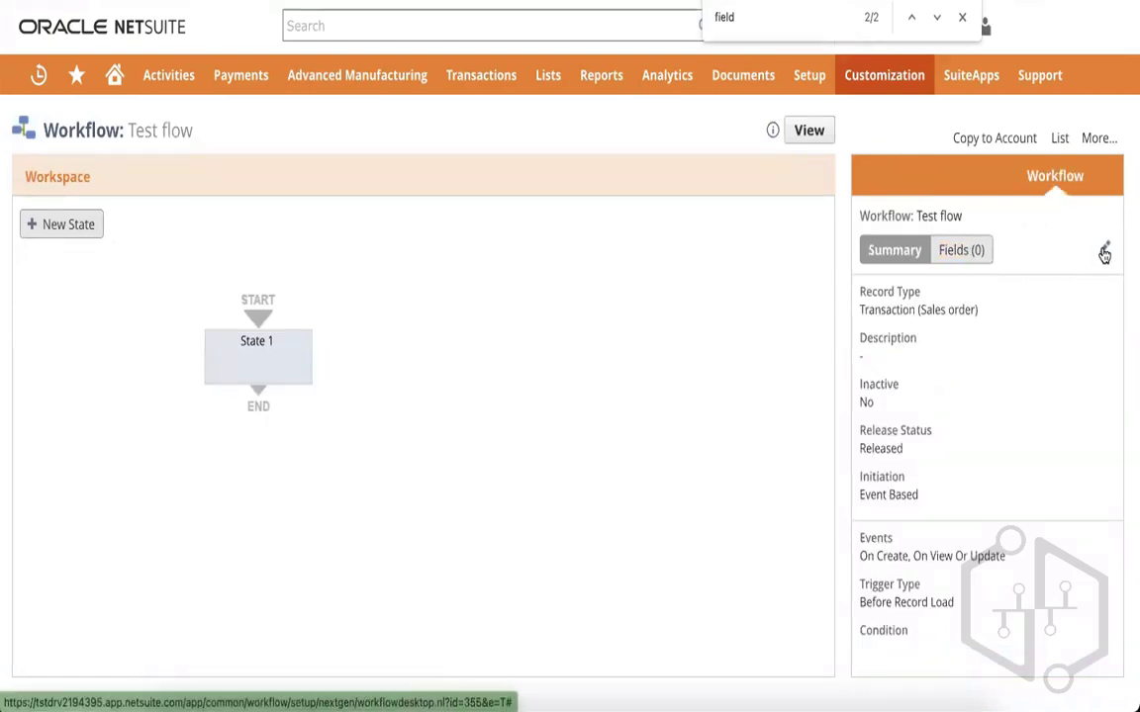
left_click(263, 351)
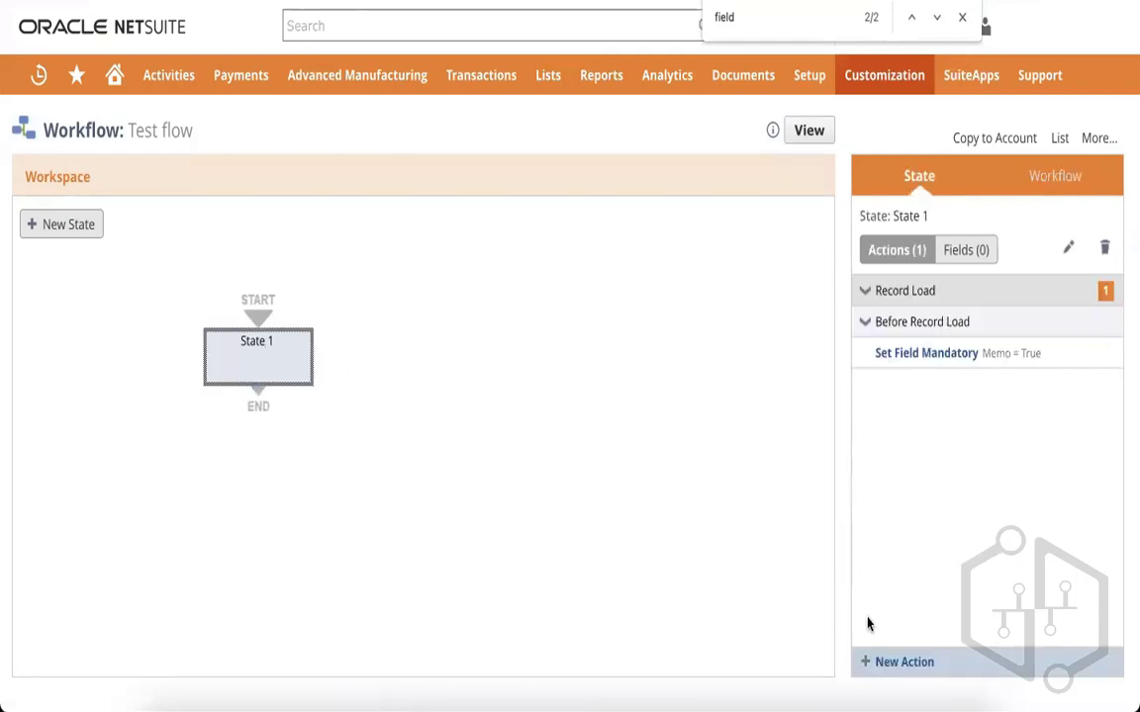
left_click(890, 665)
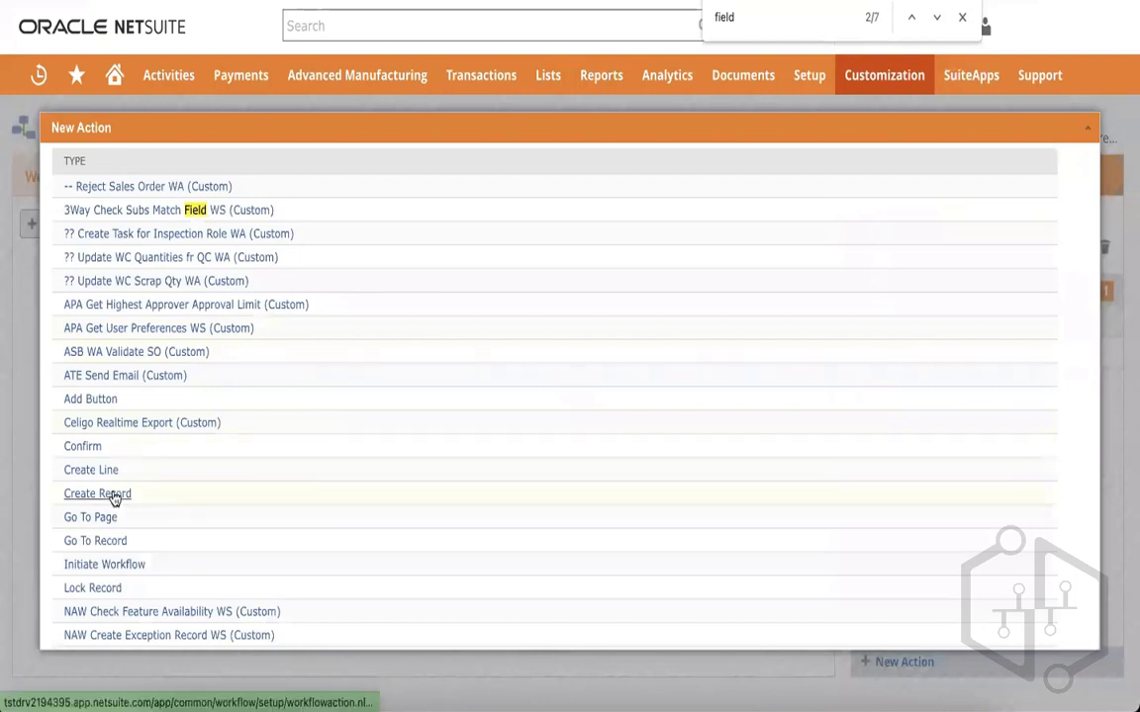
scroll(183, 469, "down", 1)
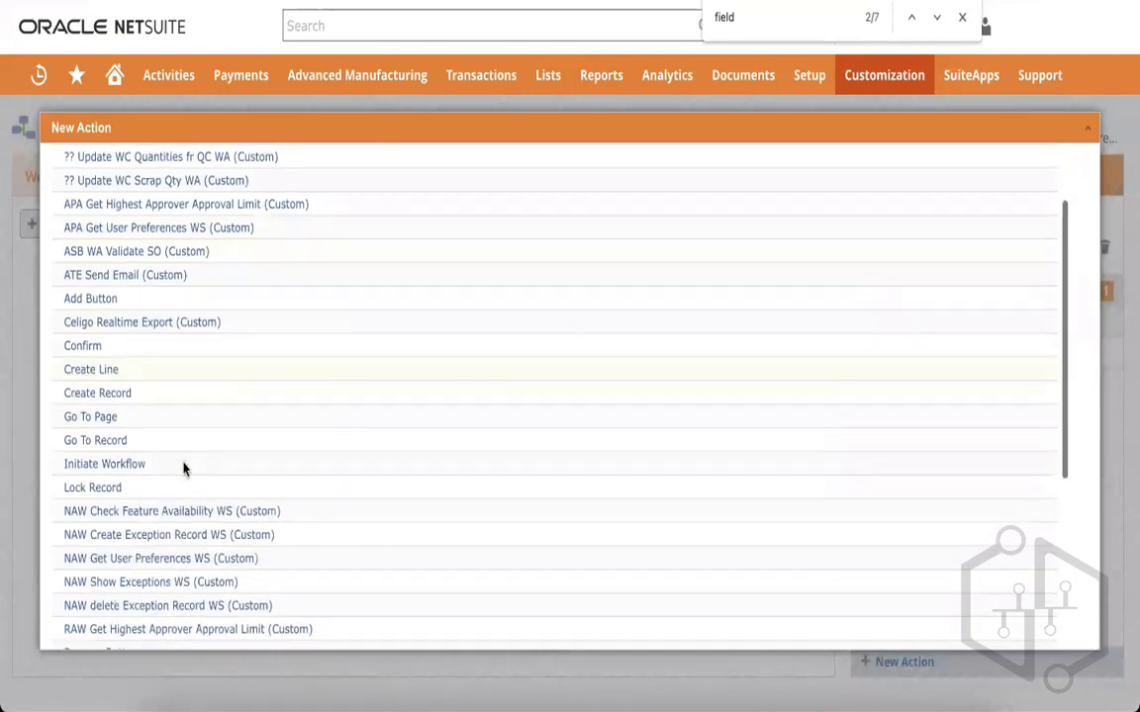
scroll(183, 455, "down", 2)
scroll(185, 453, "down", 1)
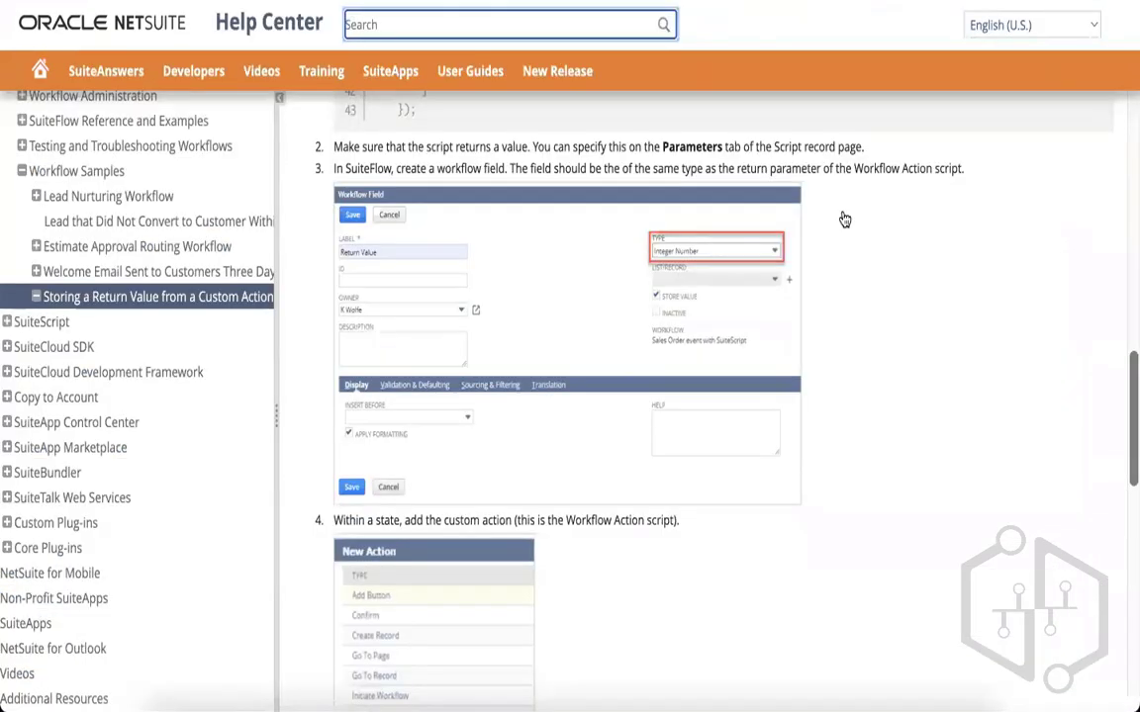
Reread the help article's instructions on creating a workflow field and filling Store Result In for the custom action.
scroll(843, 219, "up", 1)
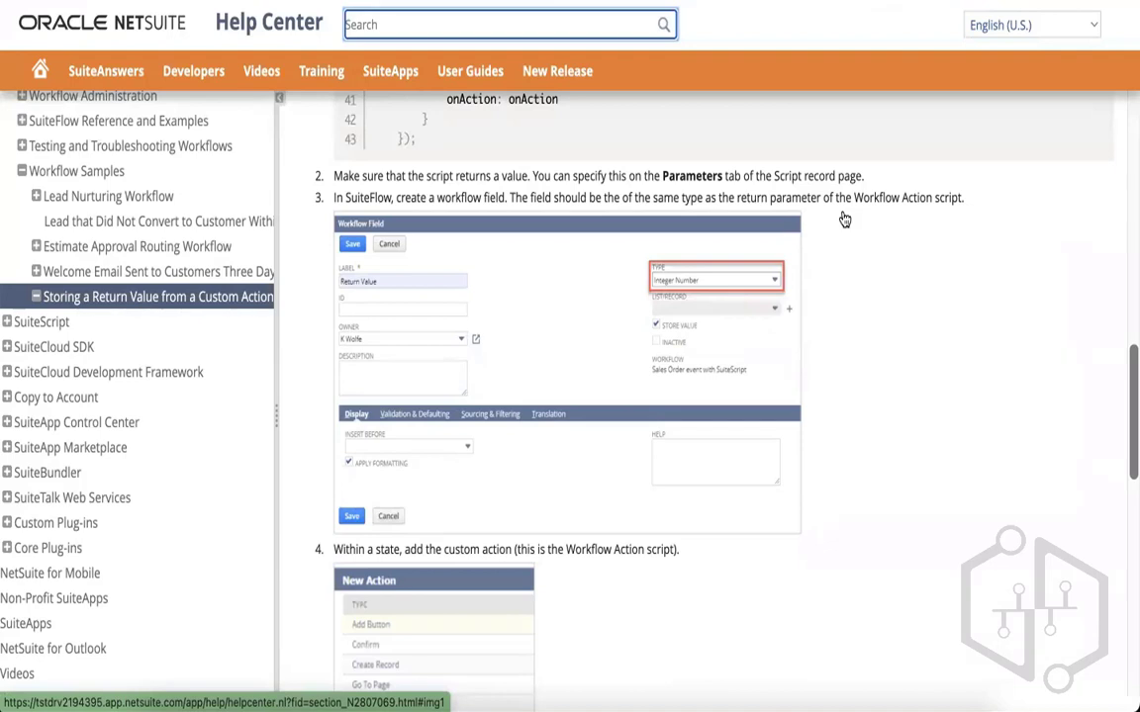
scroll(837, 460, "down", 1)
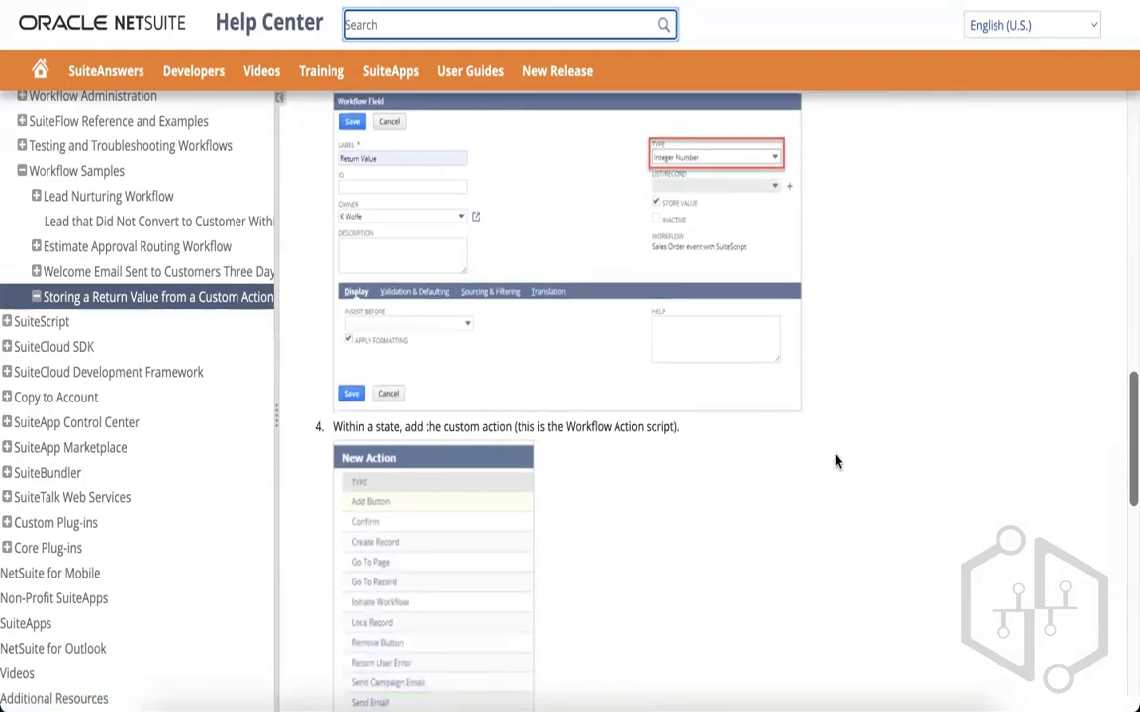
scroll(836, 461, "down", 1)
scroll(836, 461, "down", 3)
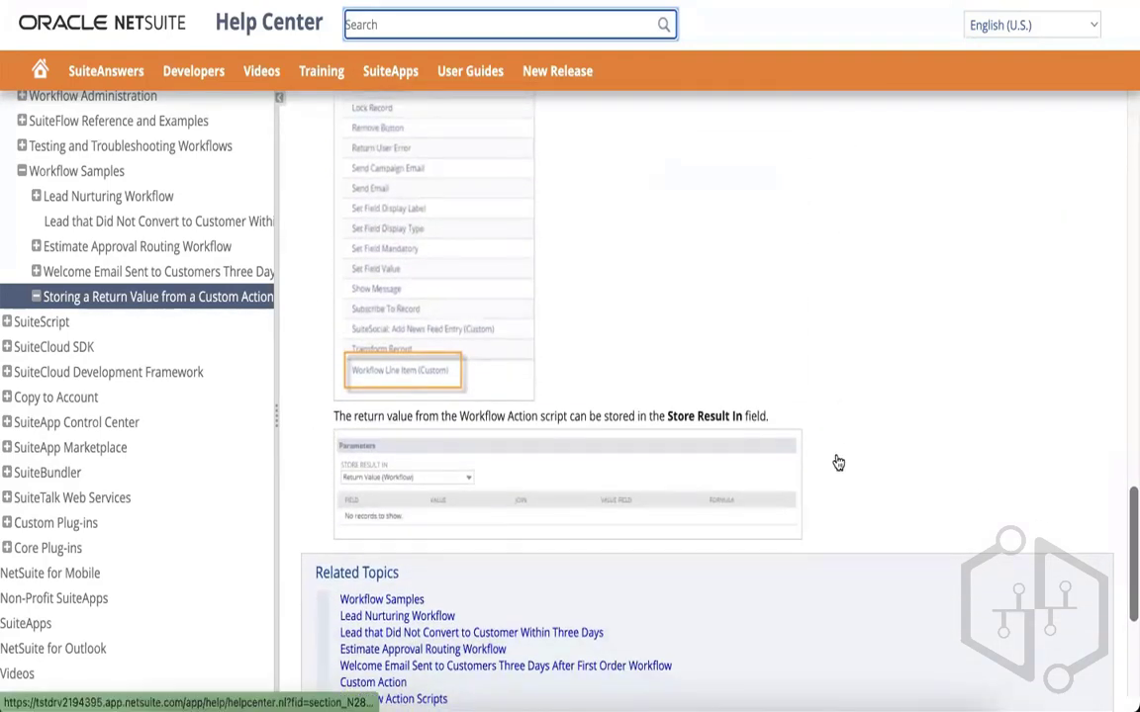
scroll(837, 461, "up", 10)
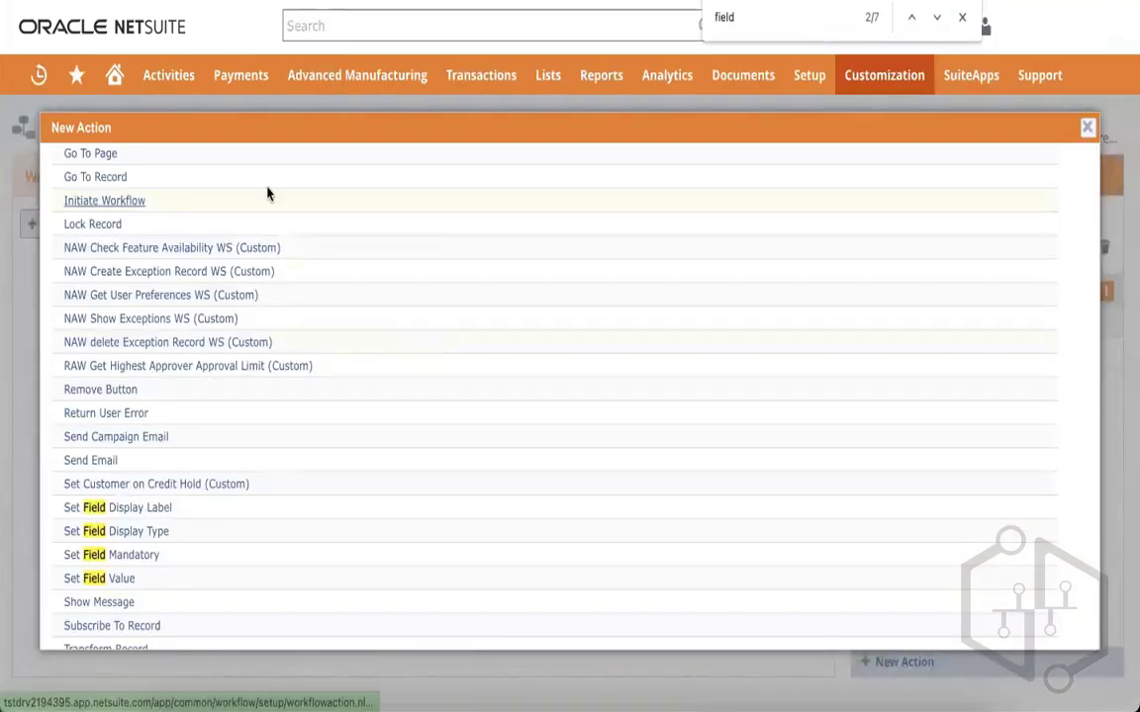
Look through the whole action type list once more, close it and check the workflow's additional options.
scroll(458, 300, "up", 5)
scroll(458, 300, "down", 6)
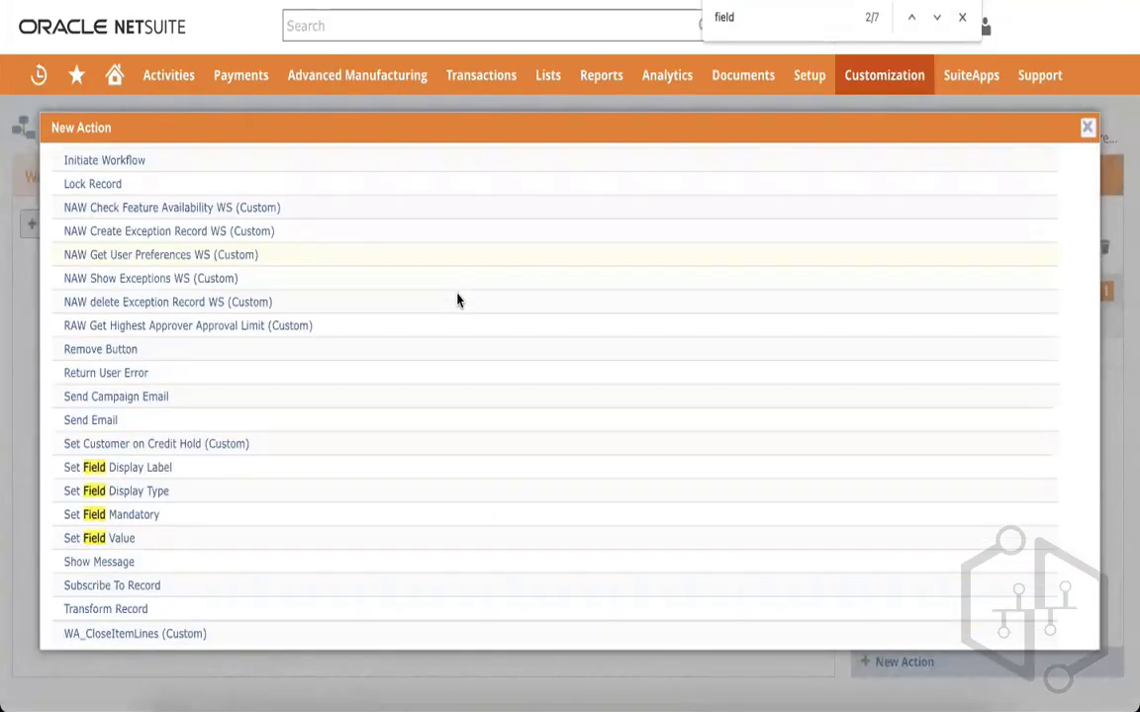
scroll(458, 300, "up", 6)
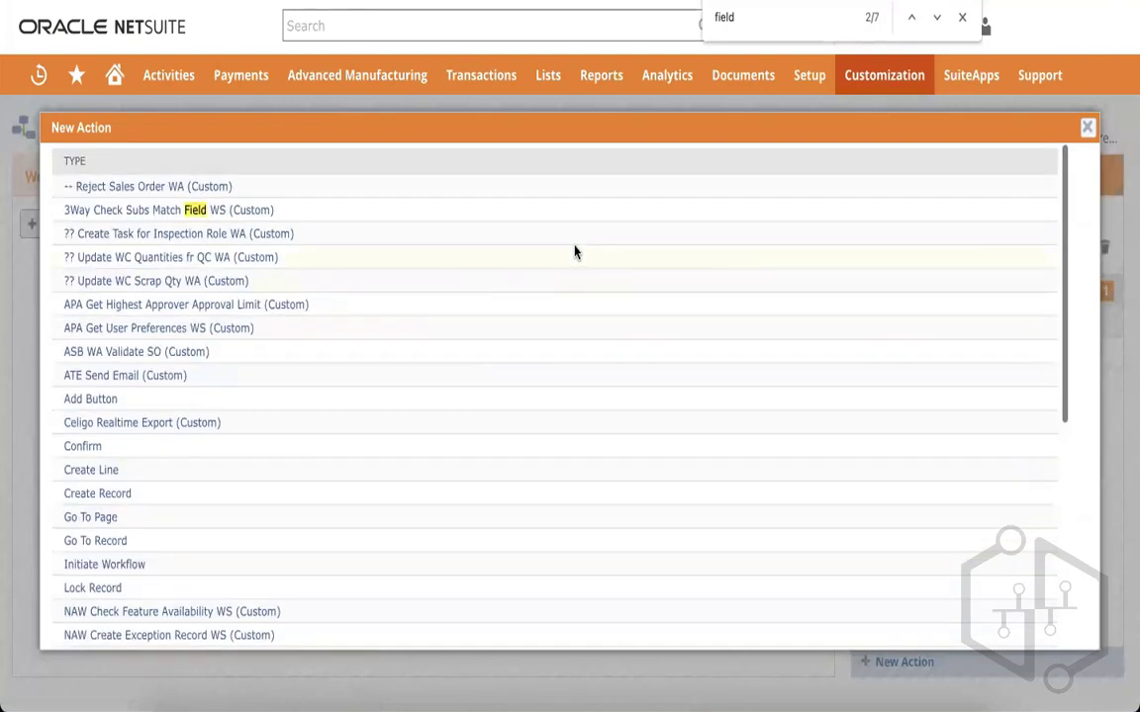
left_click(1089, 128)
mouse_move(1098, 149)
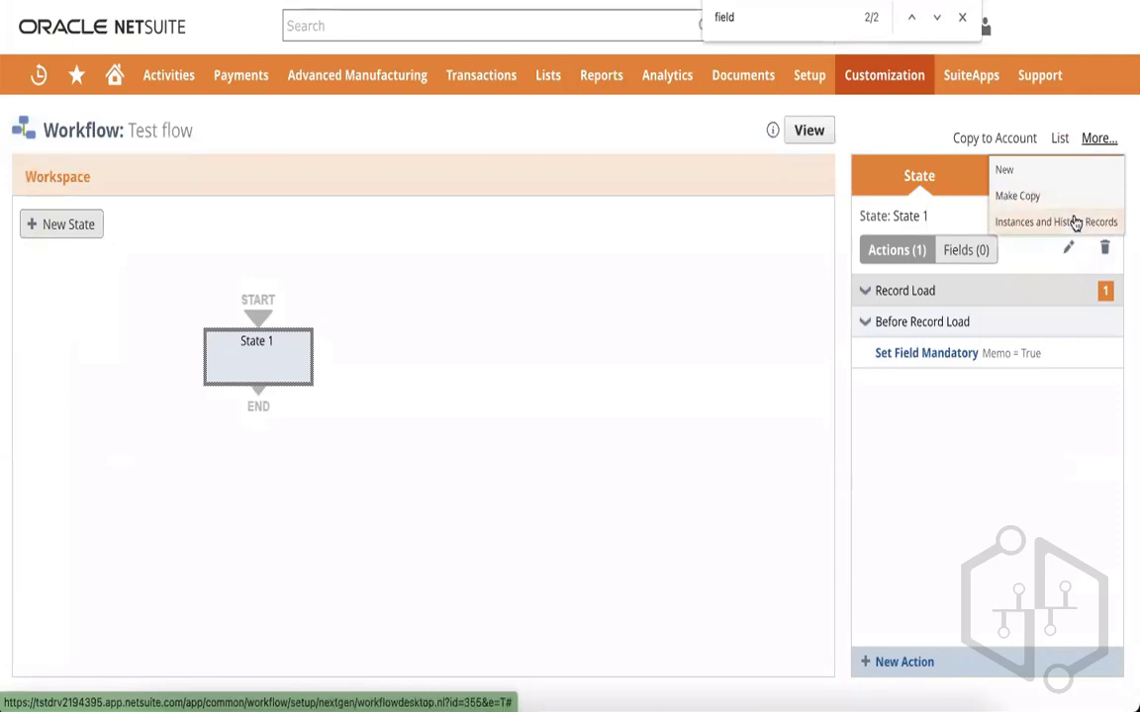
left_click(595, 430)
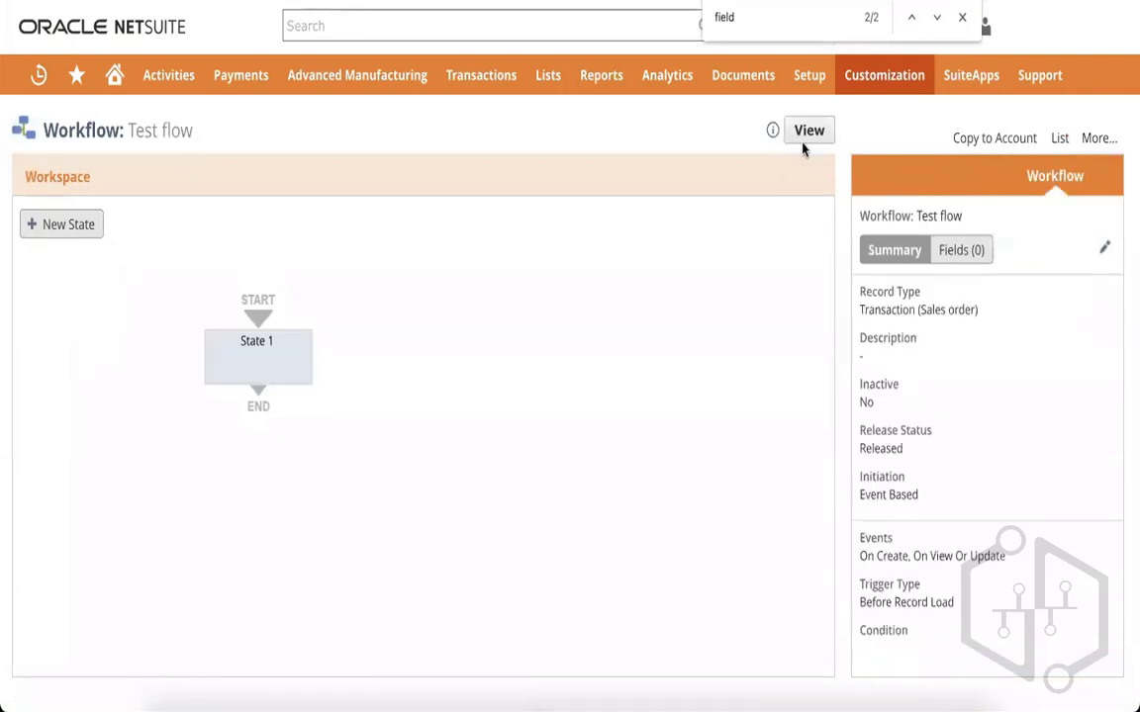
left_click(31, 224)
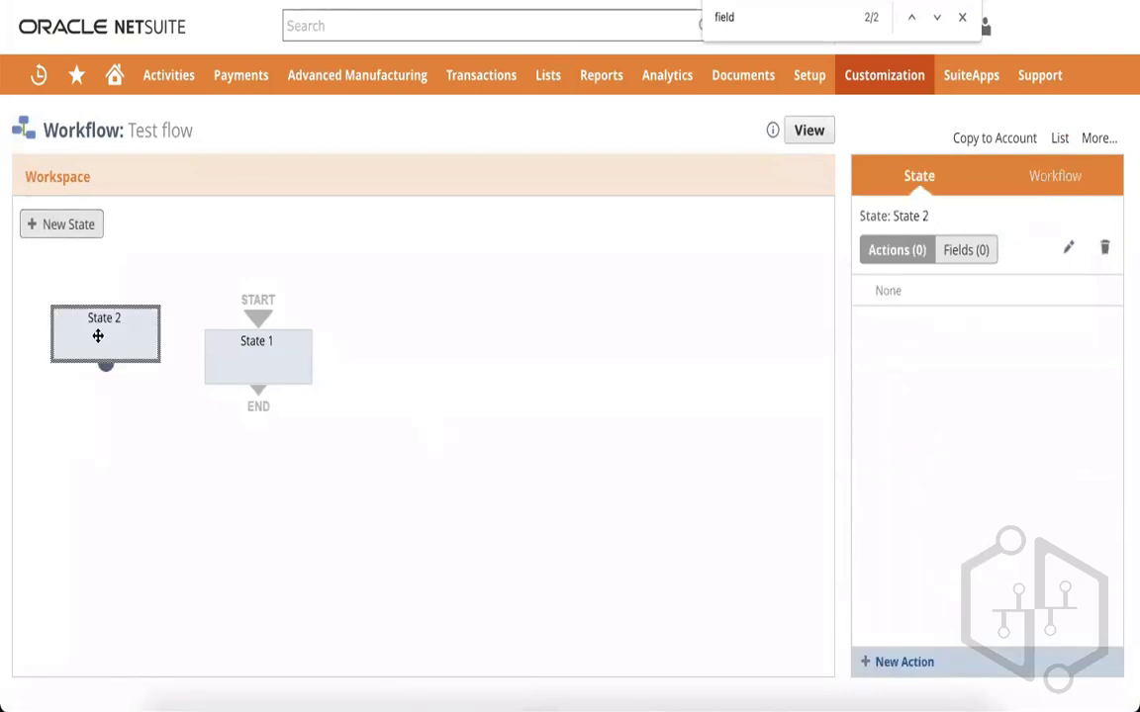
left_click(1103, 248)
left_click(687, 93)
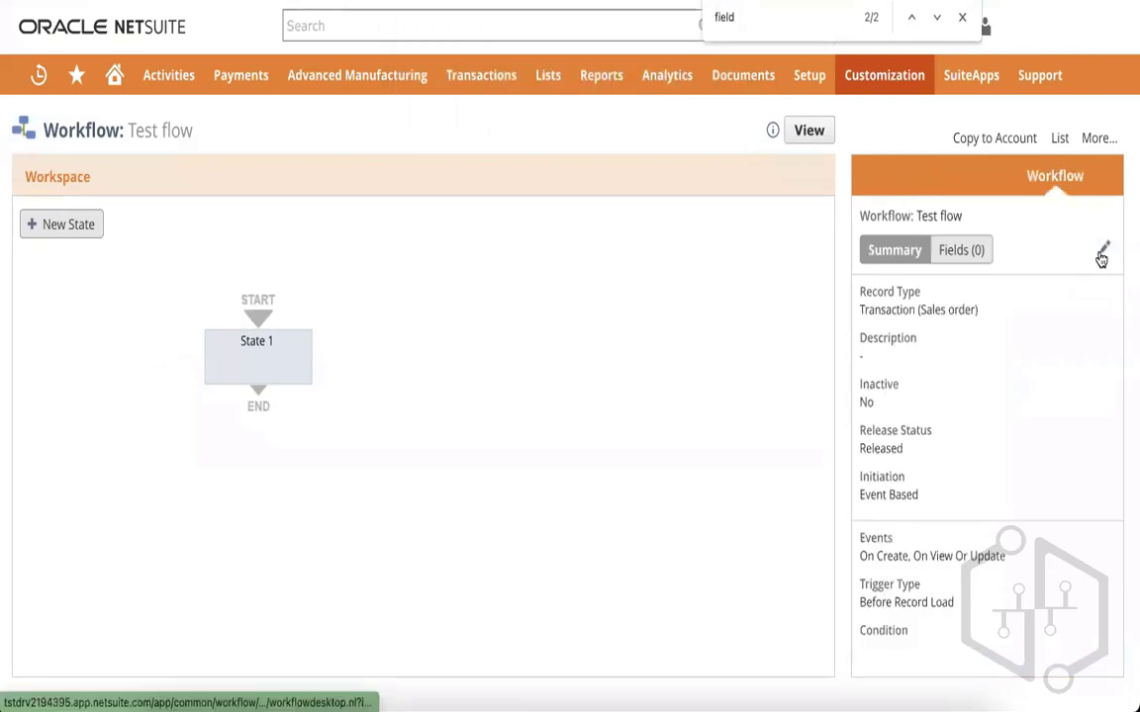
Open State 1's settings for editing, look over its actions and field options, and cancel without saving.
left_click(252, 361)
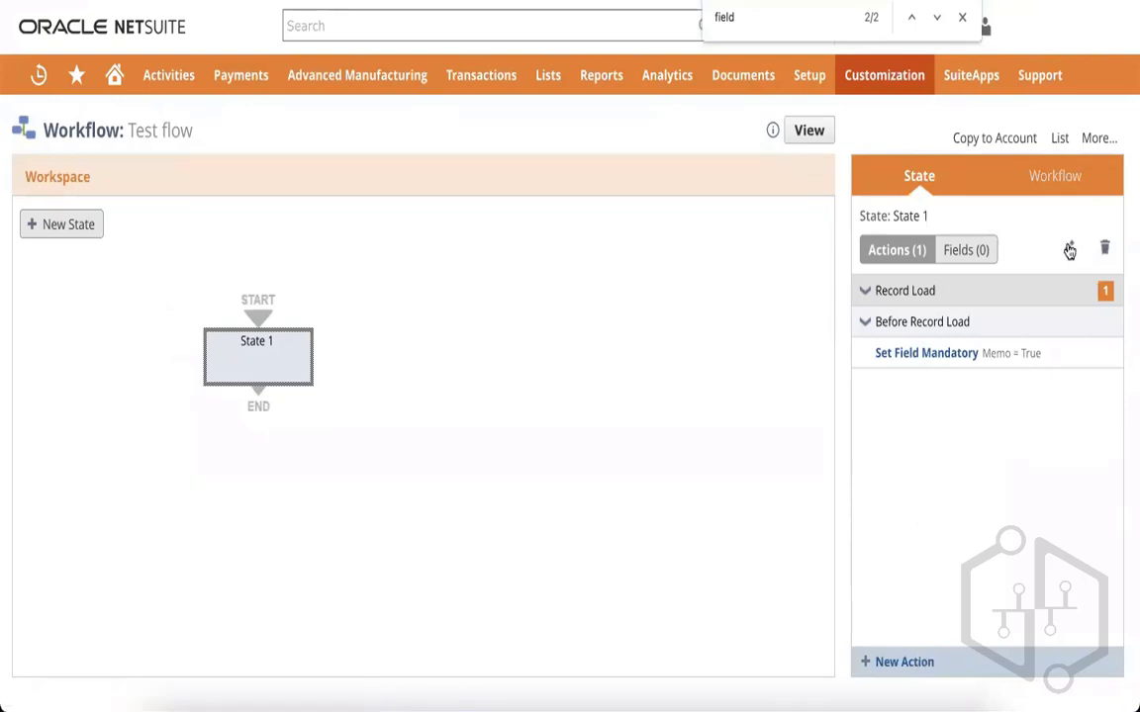
left_click(1069, 251)
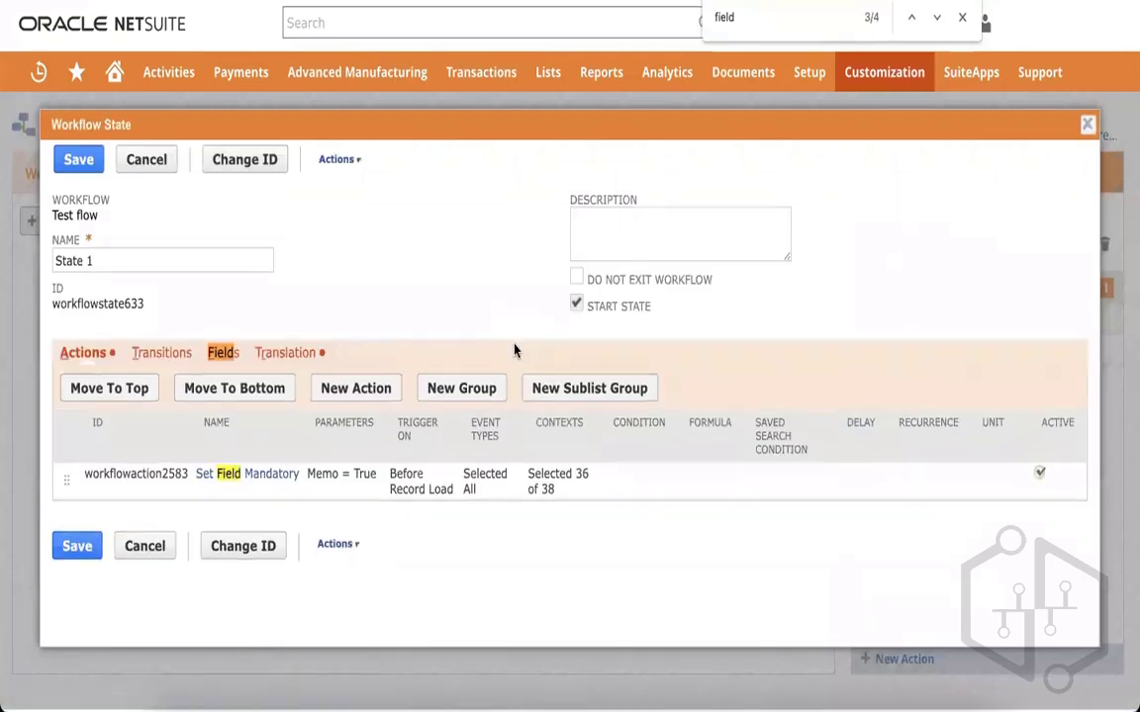
left_click(153, 169)
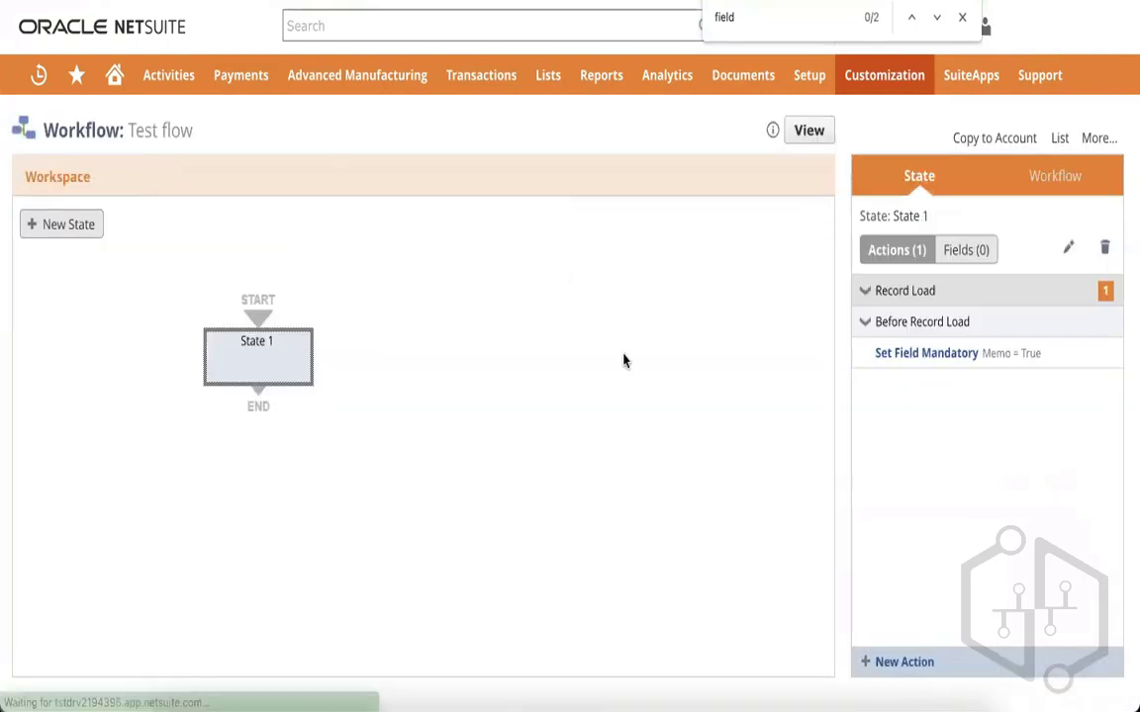
View the blank workflow field form for Test flow, cancel it and show the workflow-level fields.
left_click(722, 400)
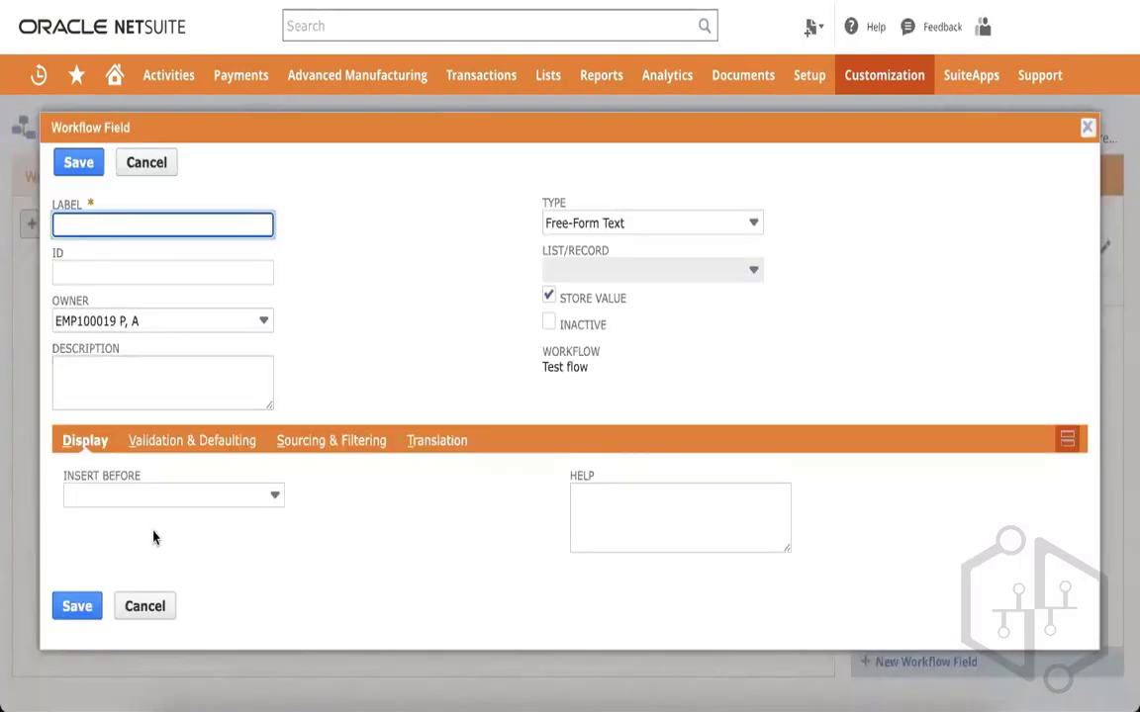
left_click(143, 607)
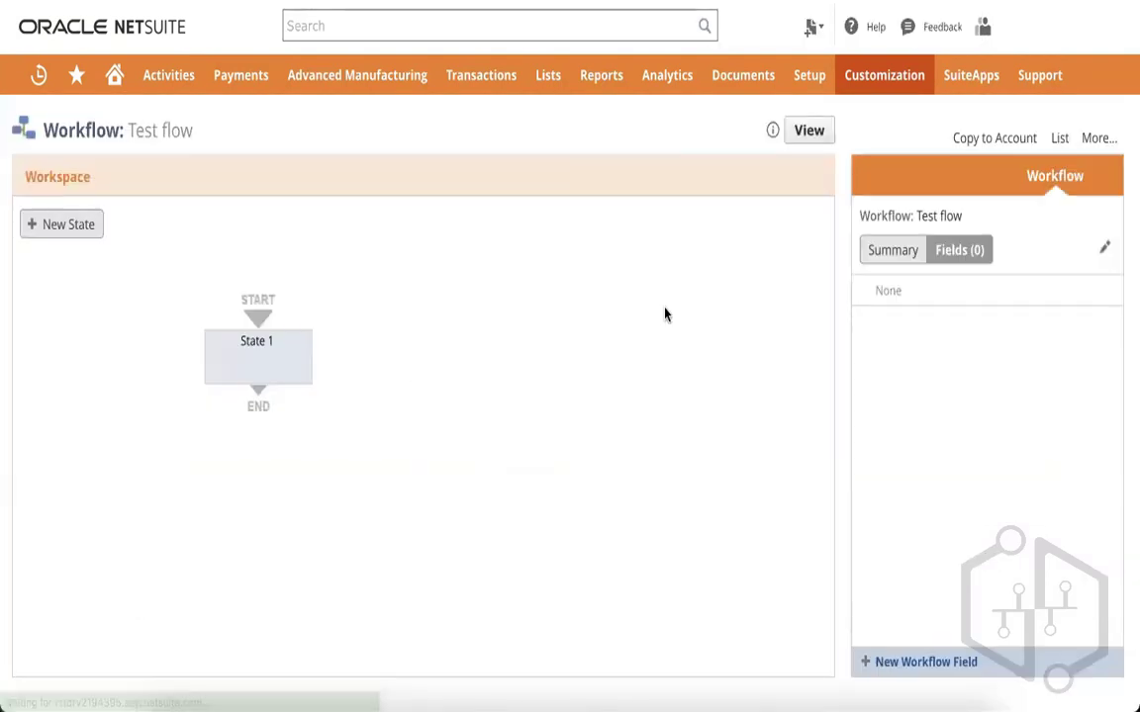
left_click(883, 254)
left_click(961, 250)
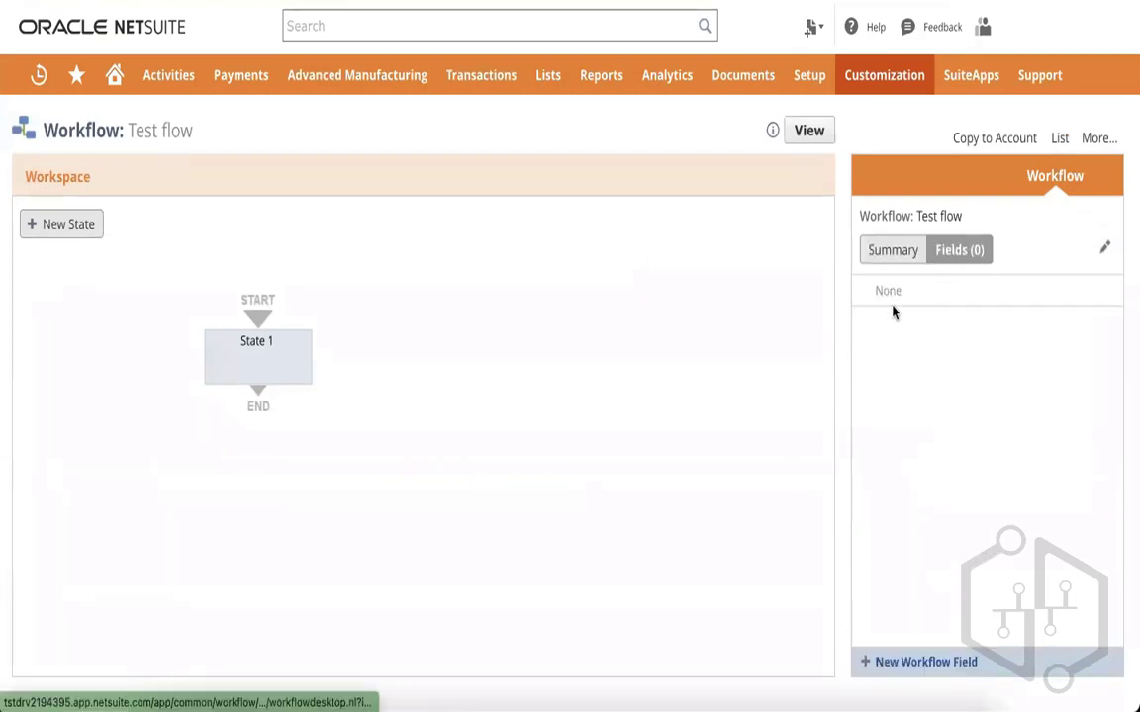
Create a stored workflow field labelled Test field with type Check Box in Test flow and save it.
left_click(920, 662)
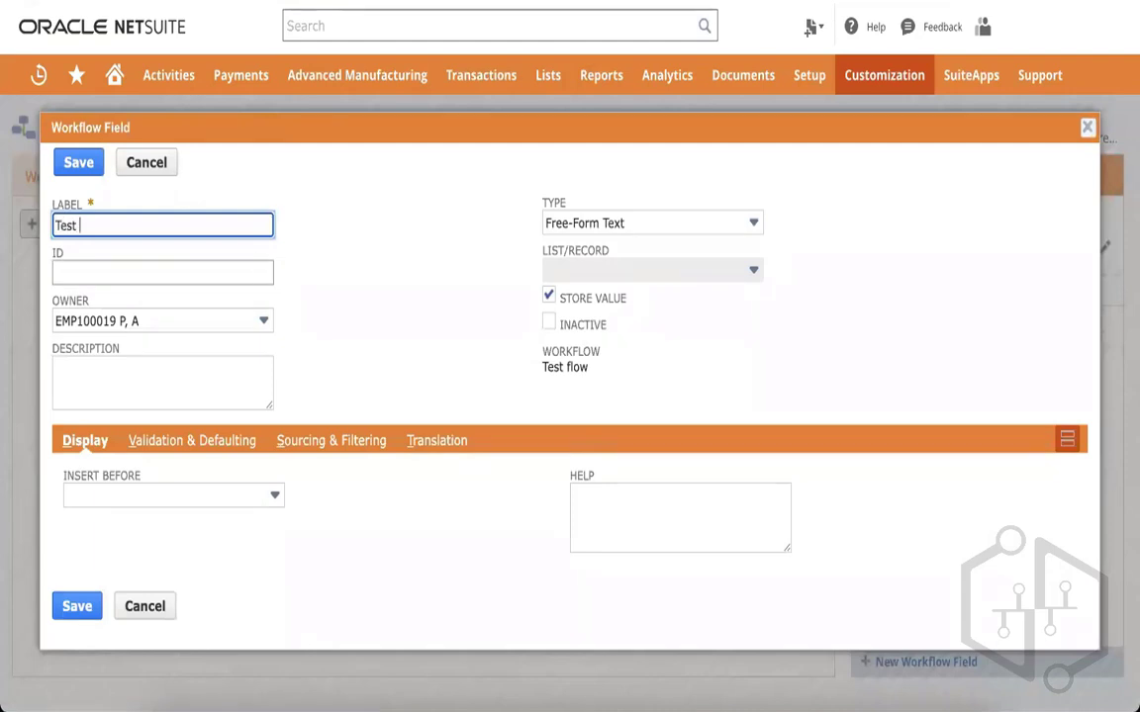
type("Test field")
left_click(725, 224)
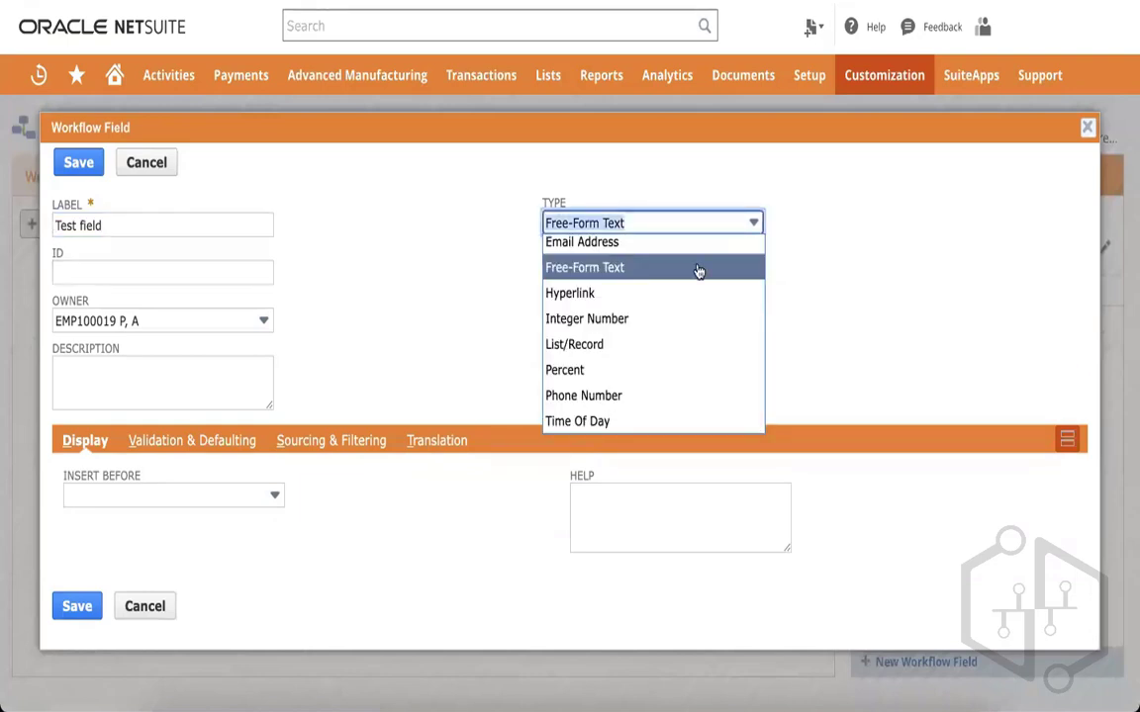
scroll(674, 335, "up", 3)
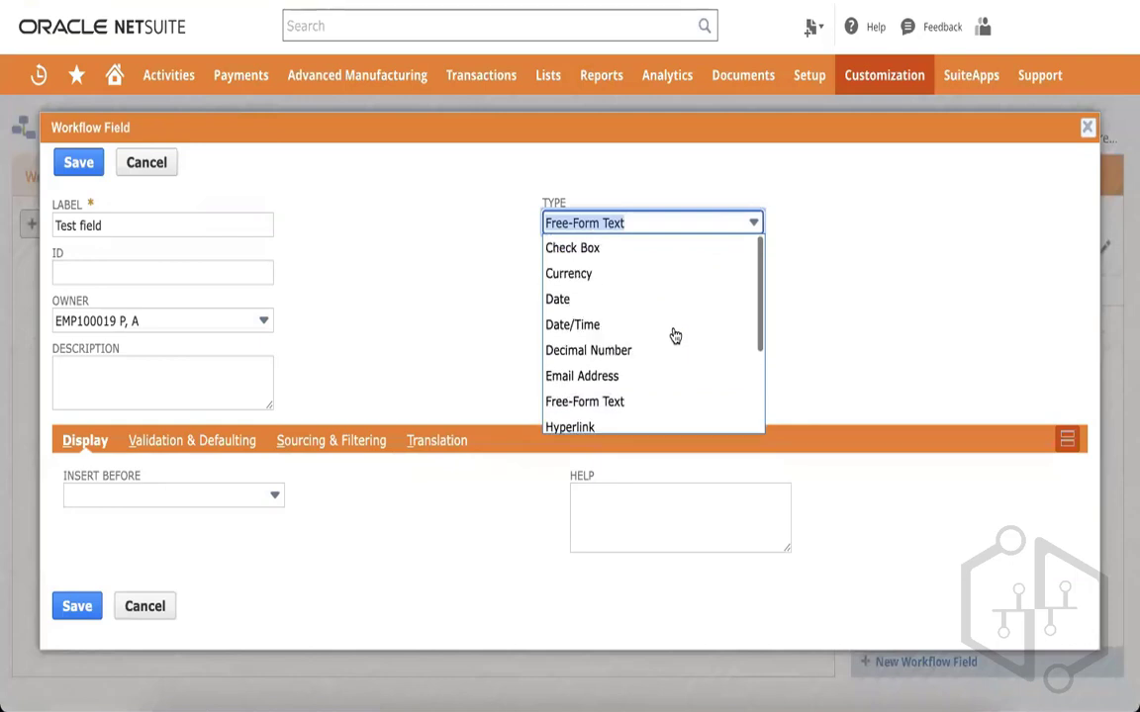
scroll(675, 336, "down", 1)
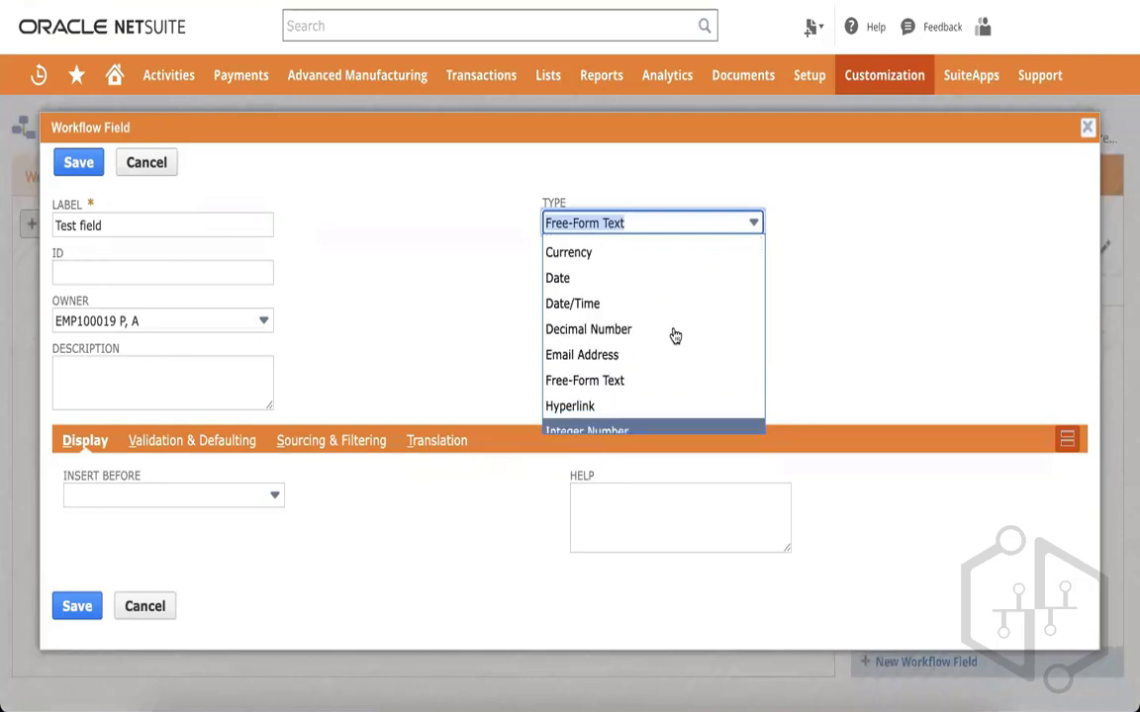
type("ck Box")
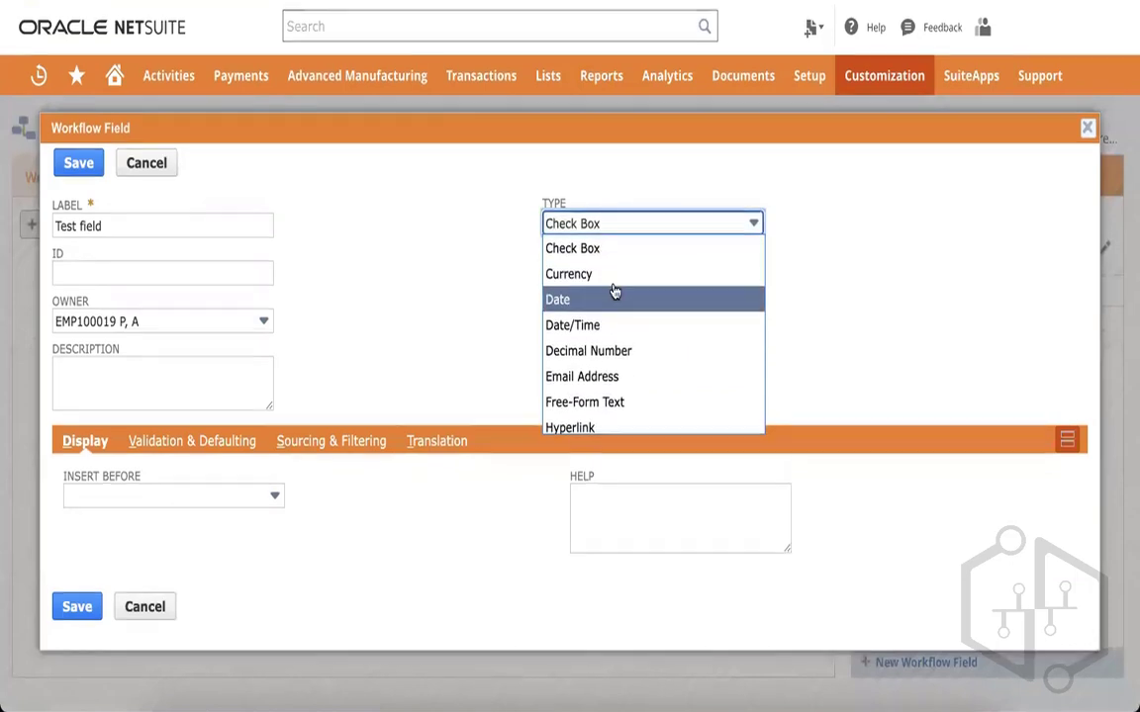
left_click(605, 255)
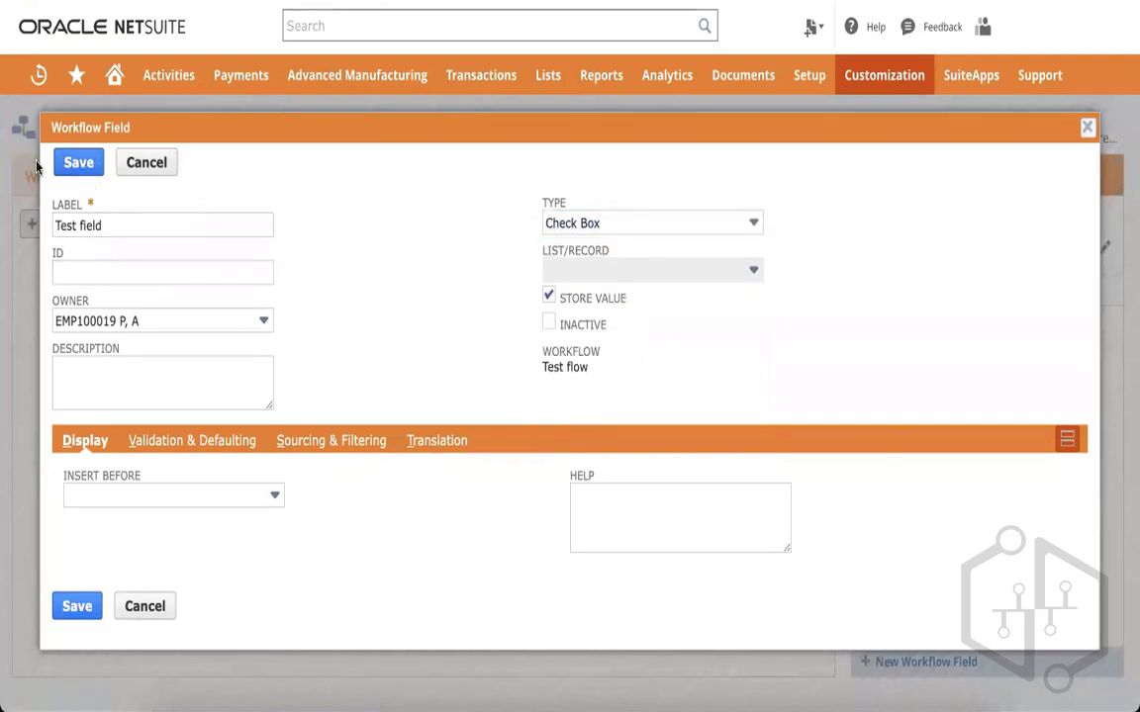
left_click(78, 162)
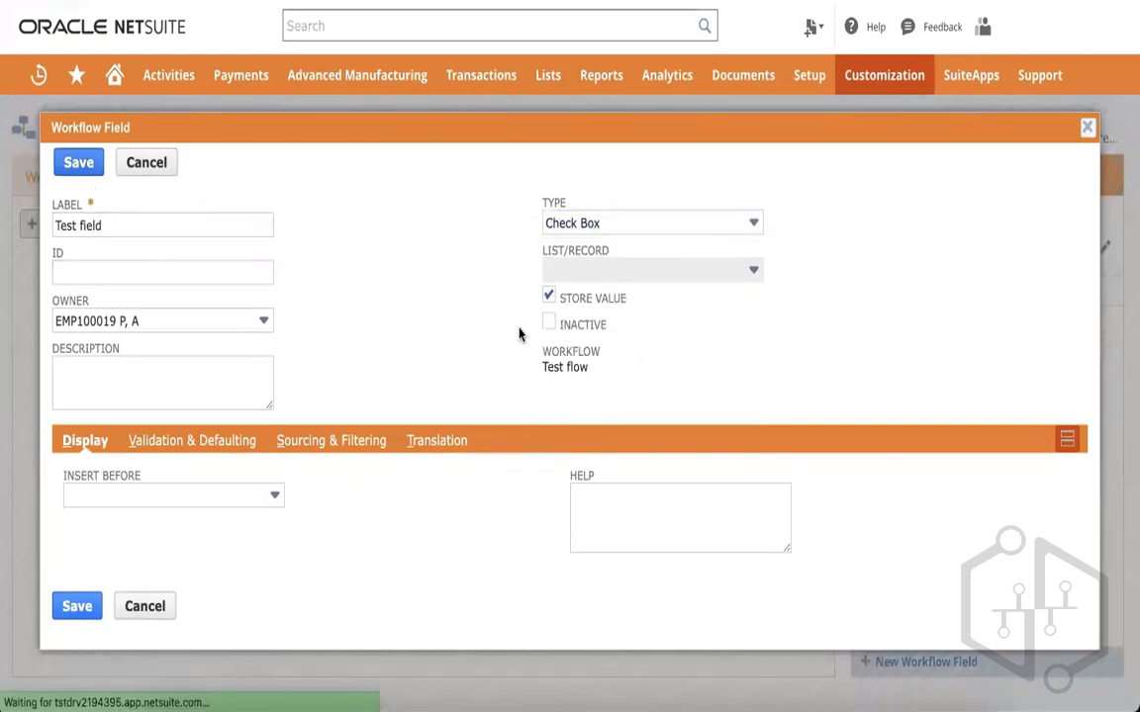
left_click(99, 159)
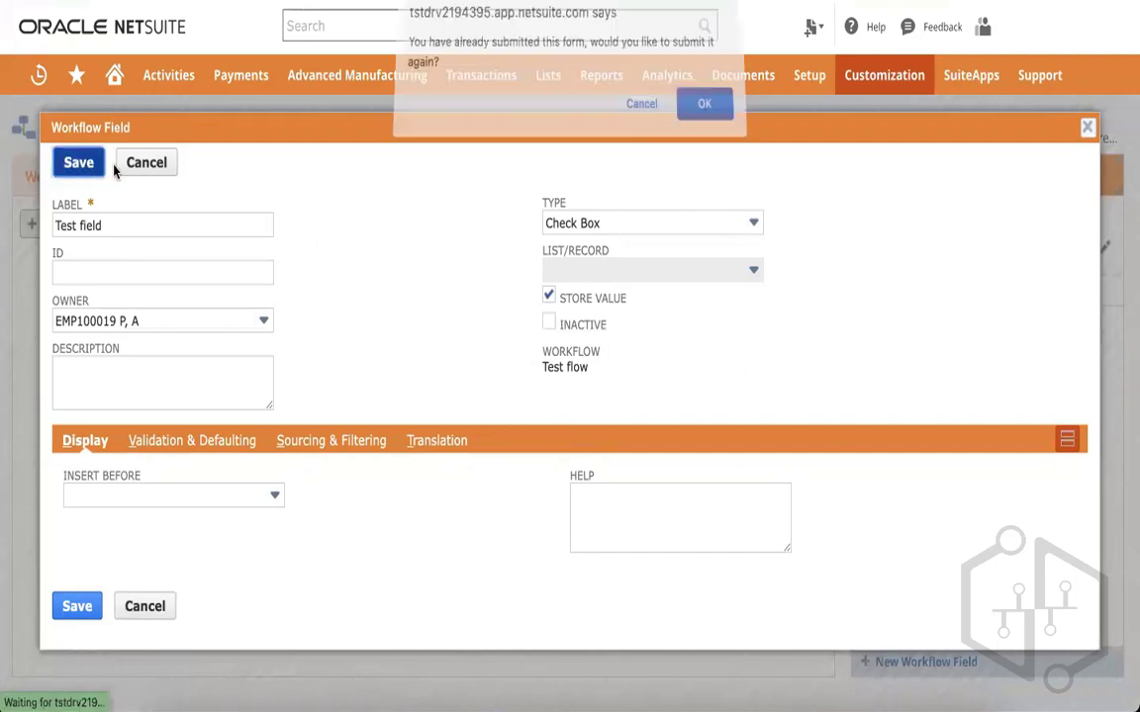
left_click(691, 123)
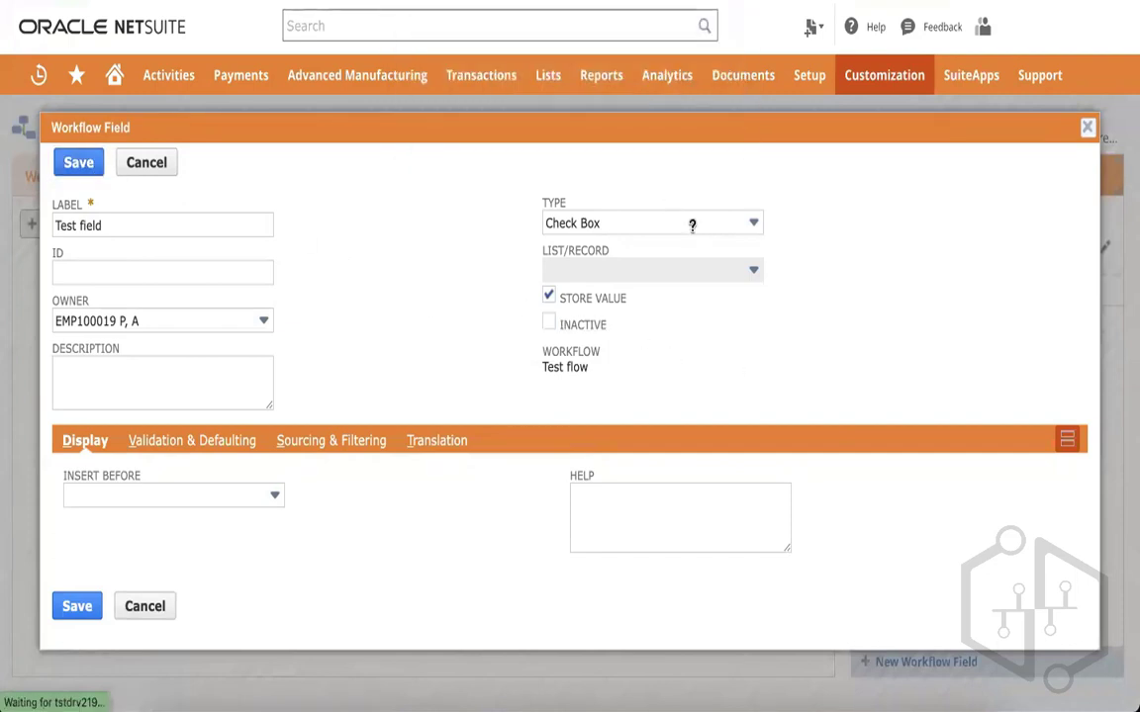
left_click(67, 279)
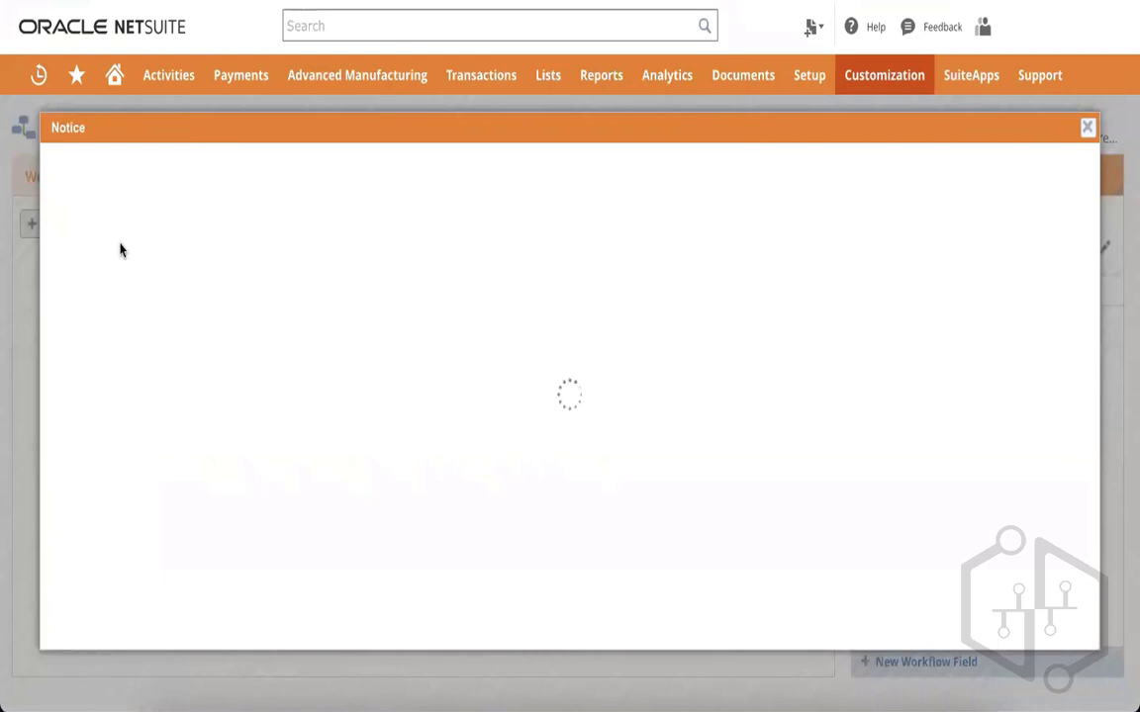
Add a second workflow field labelled Test workflow field with type Check Box and save it.
left_click(151, 231)
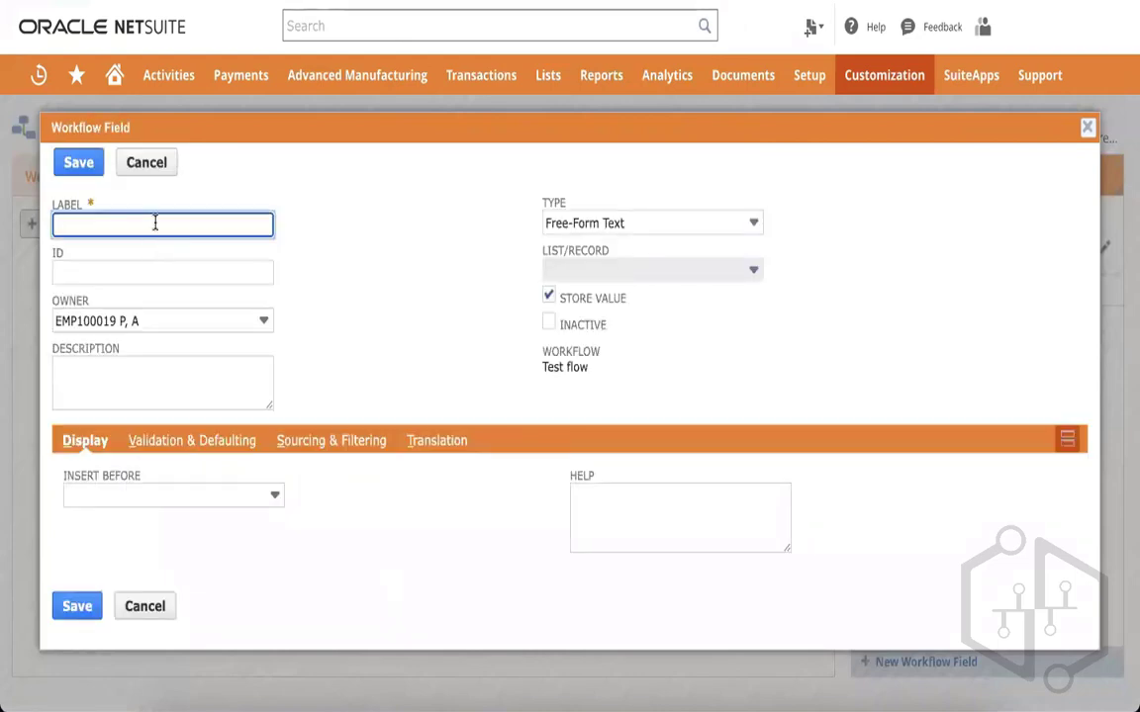
type("Test wel")
key("BackSpace")
key("BackSpace")
type("orkflwo")
key("BackSpace")
key("BackSpace")
type("ow field")
left_click(613, 223)
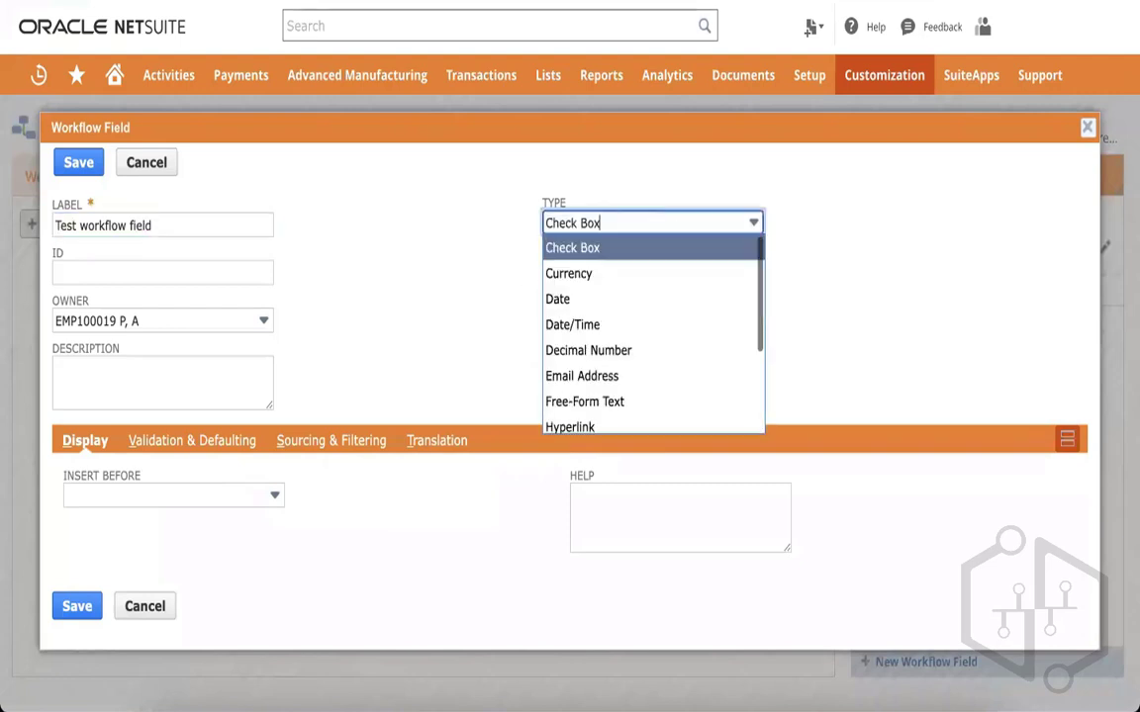
left_click(604, 250)
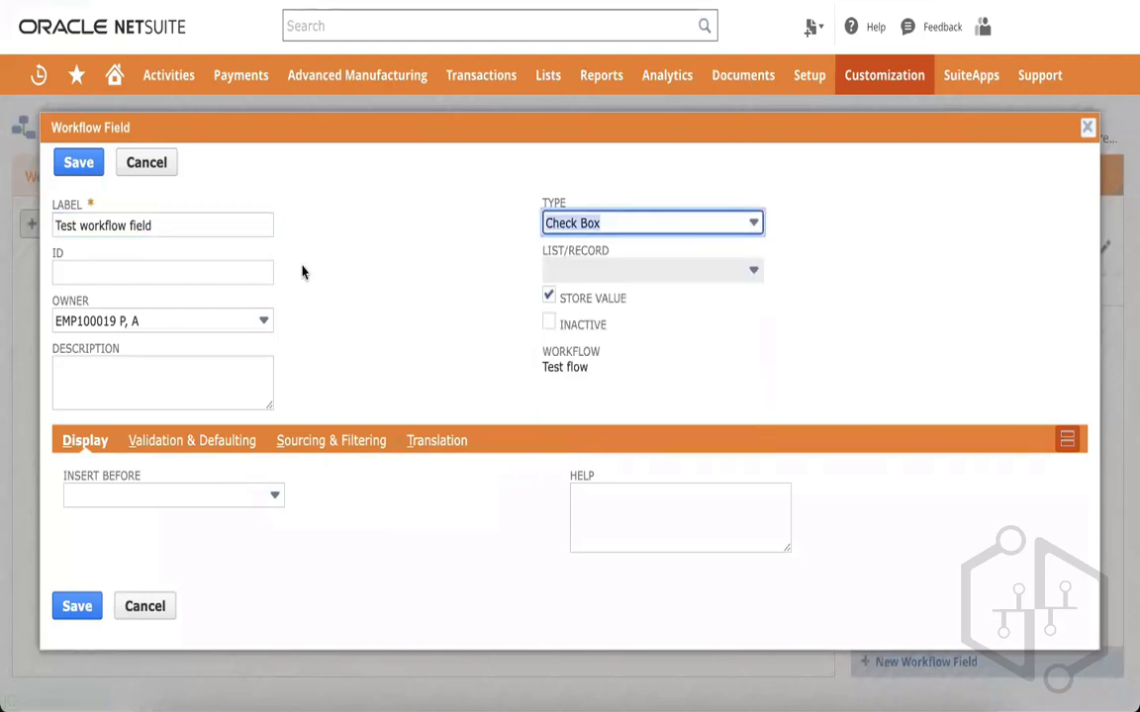
left_click(77, 164)
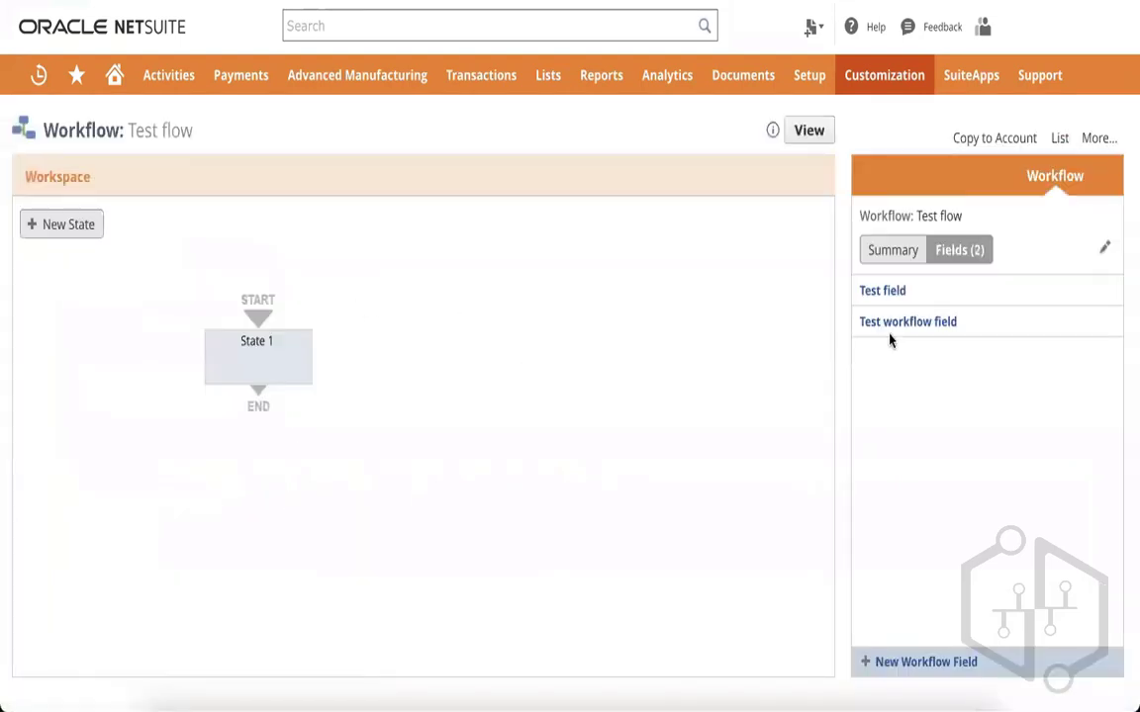
left_click(1101, 292)
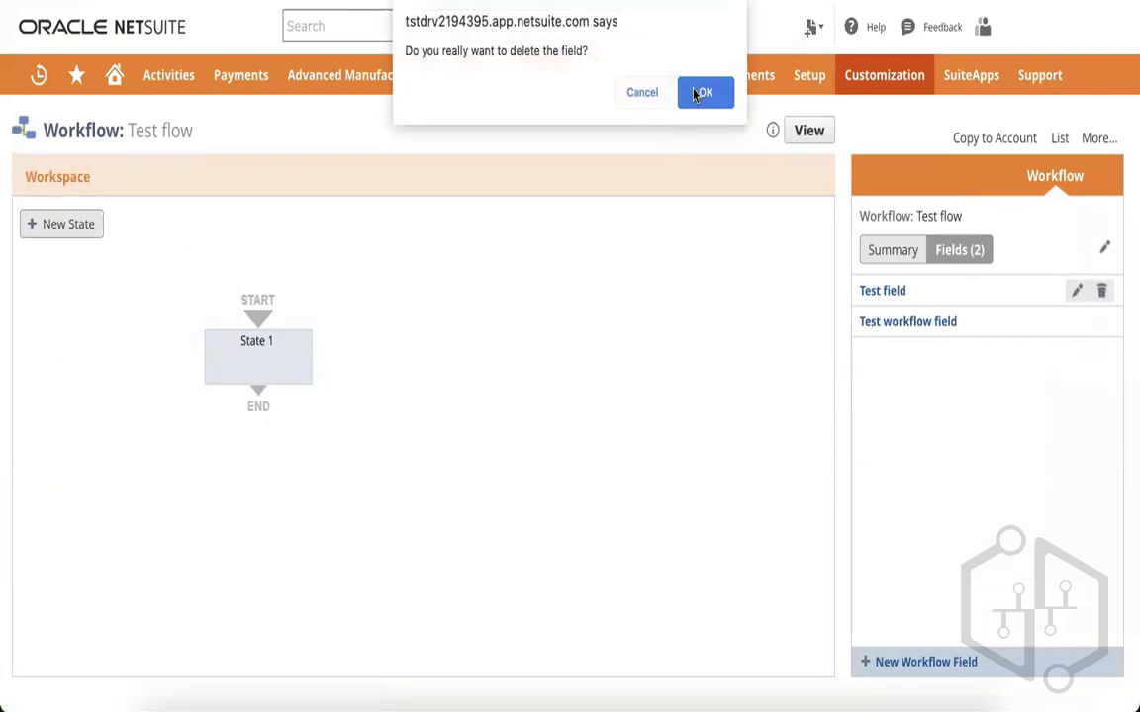
left_click(642, 91)
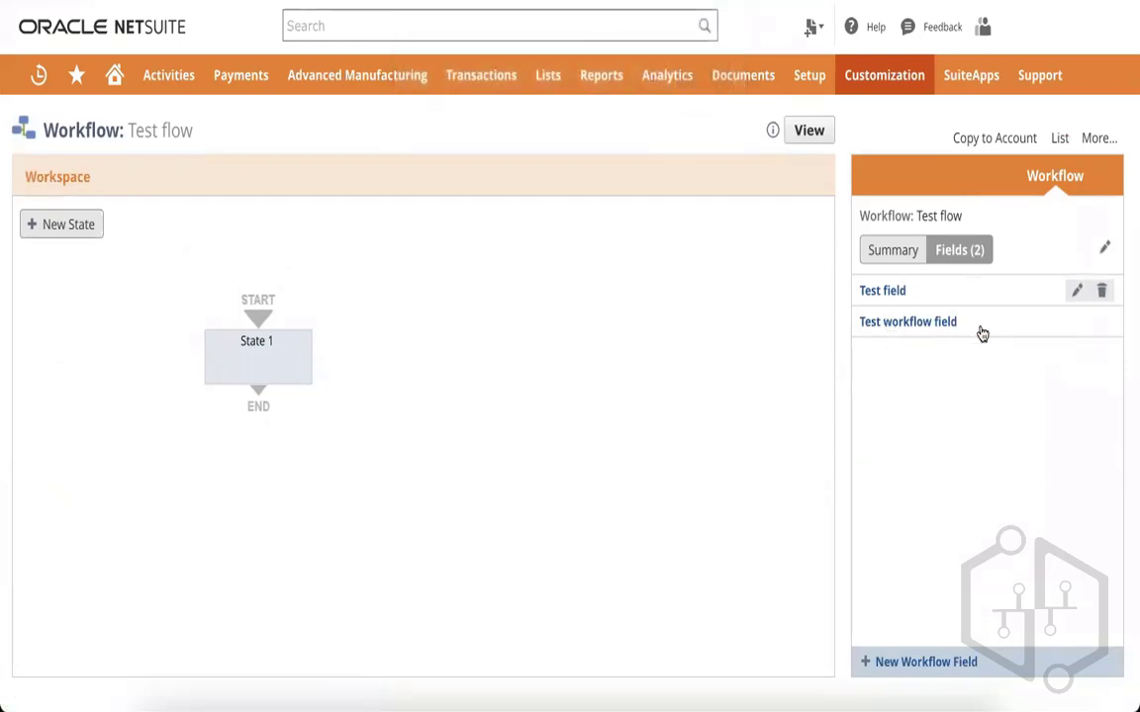
left_click(886, 252)
Start a new ASB WA Validate SO custom action in State 1 and check the choices offered for Store Result In.
left_click(237, 351)
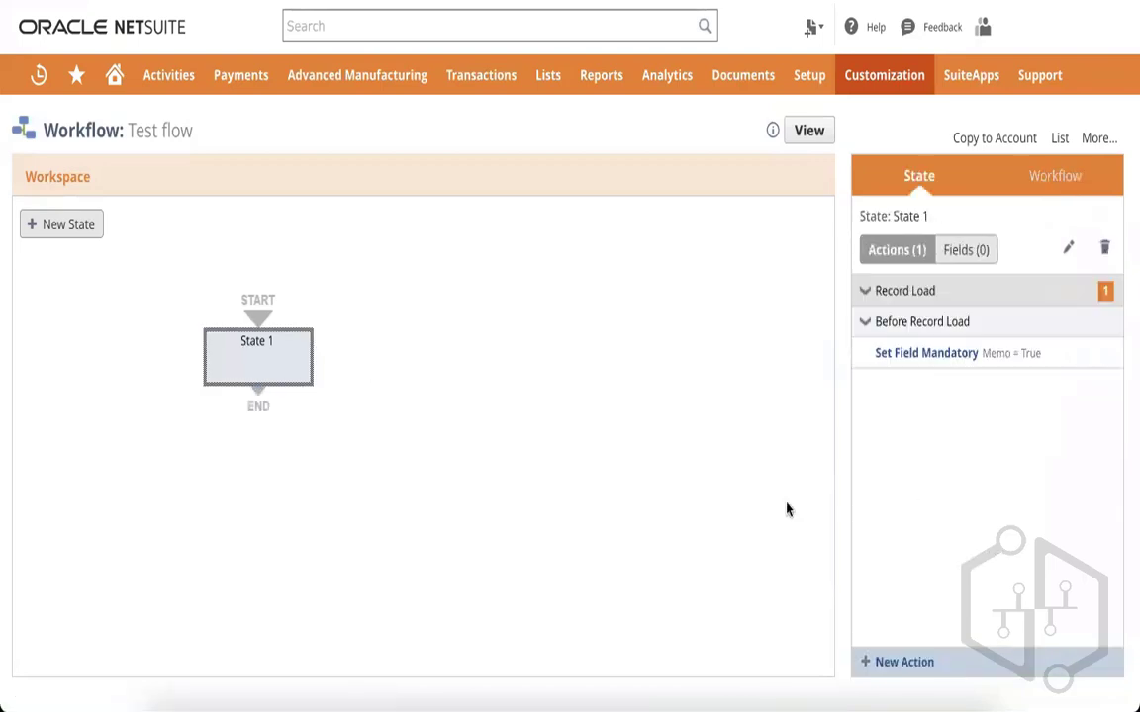
mouse_move(1074, 357)
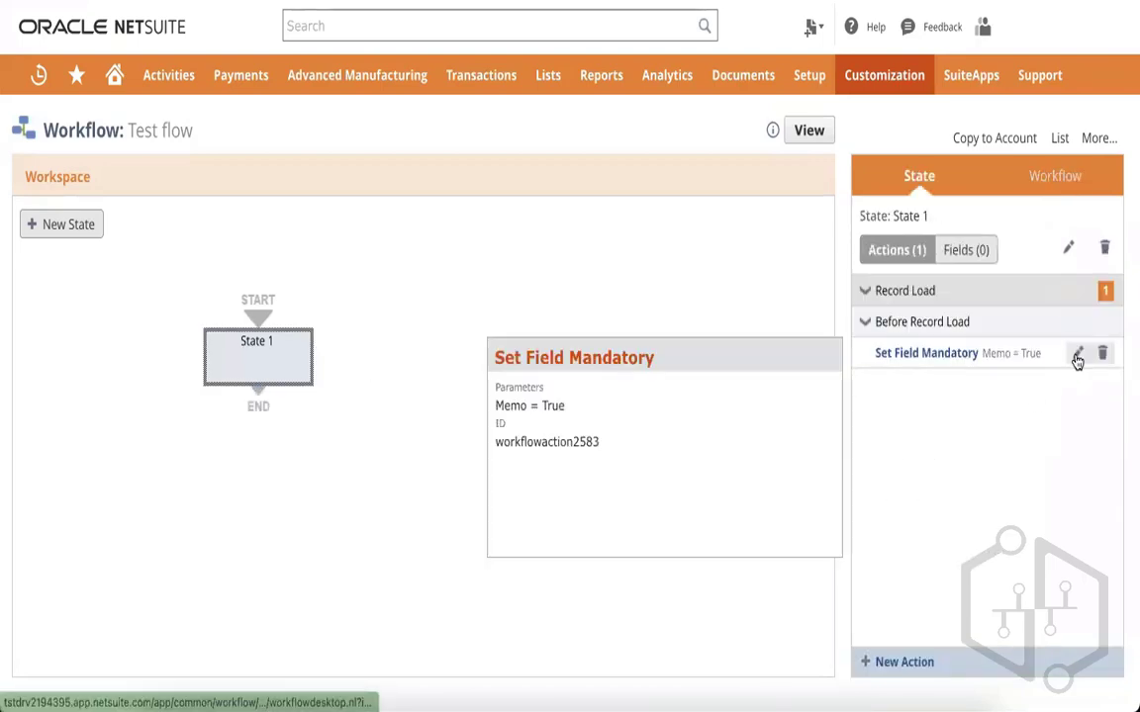
left_click(873, 660)
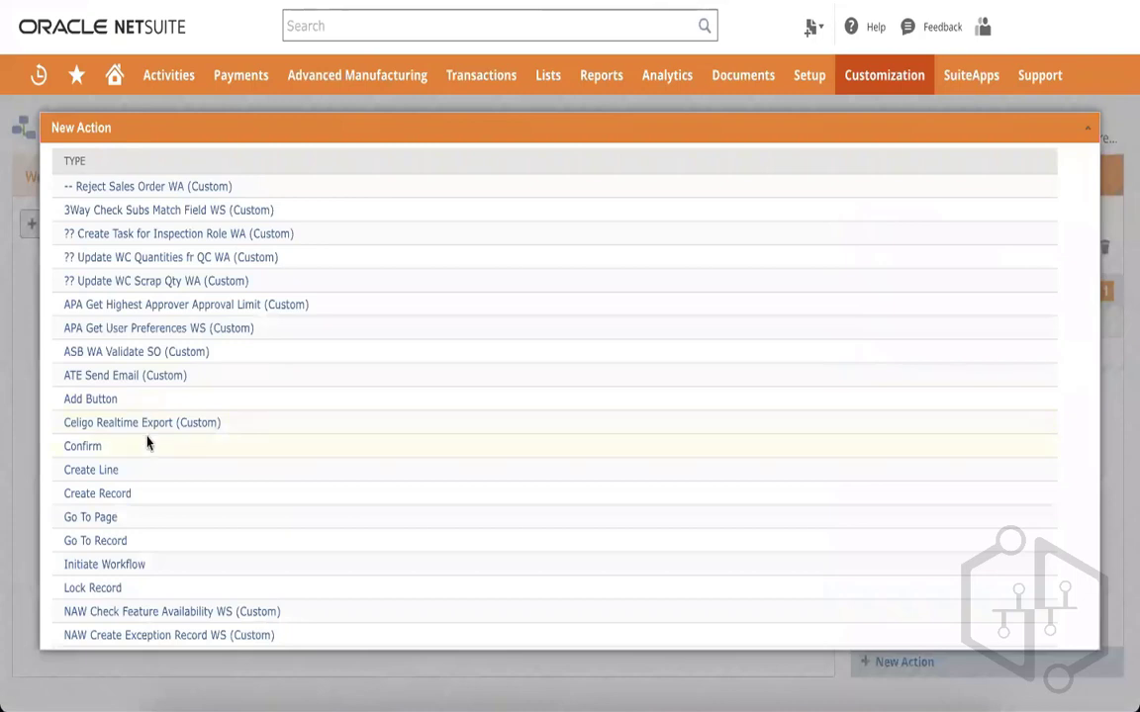
scroll(148, 440, "down", 1)
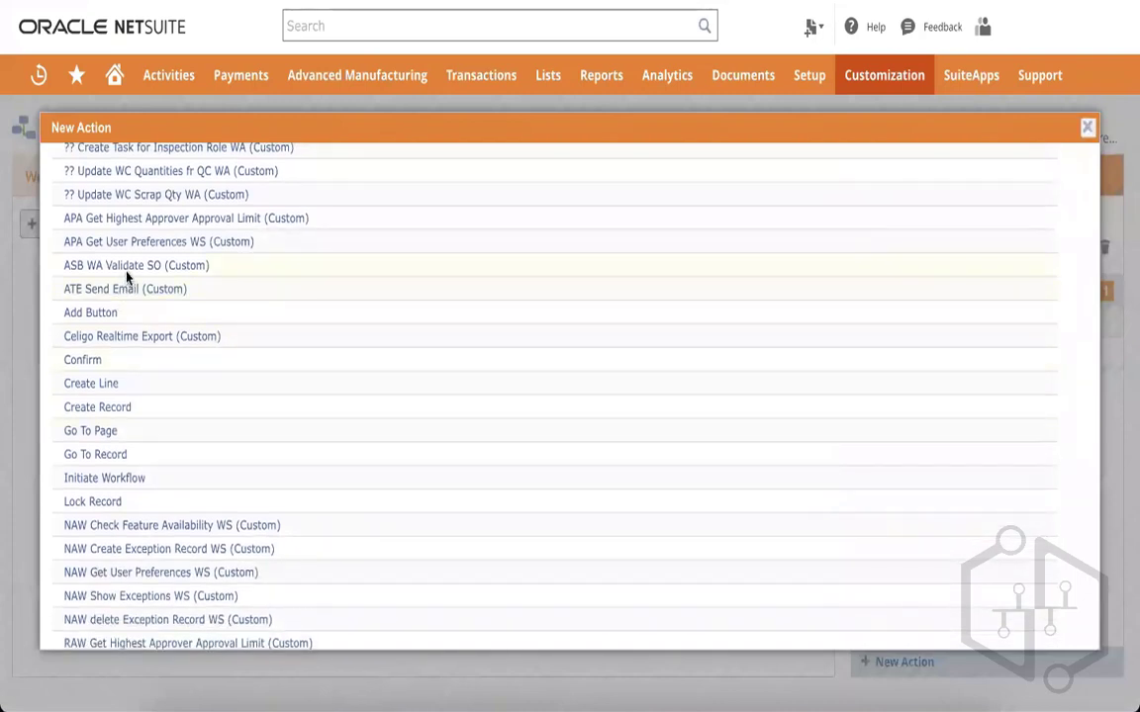
left_click(129, 266)
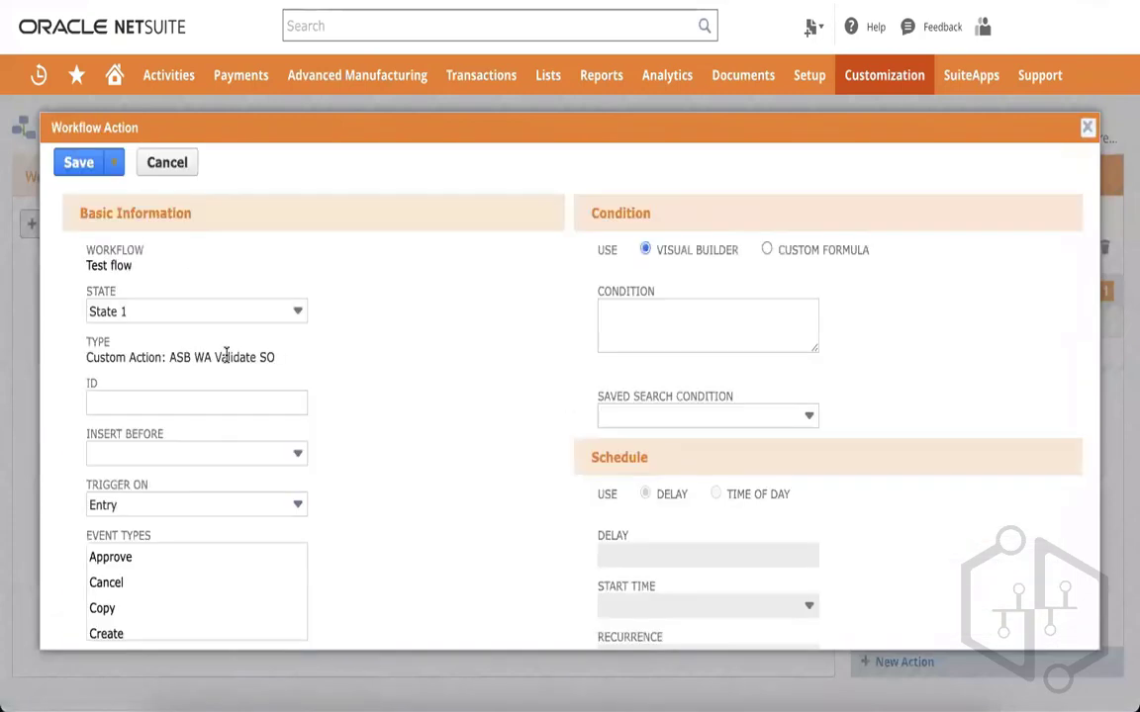
left_click(173, 507)
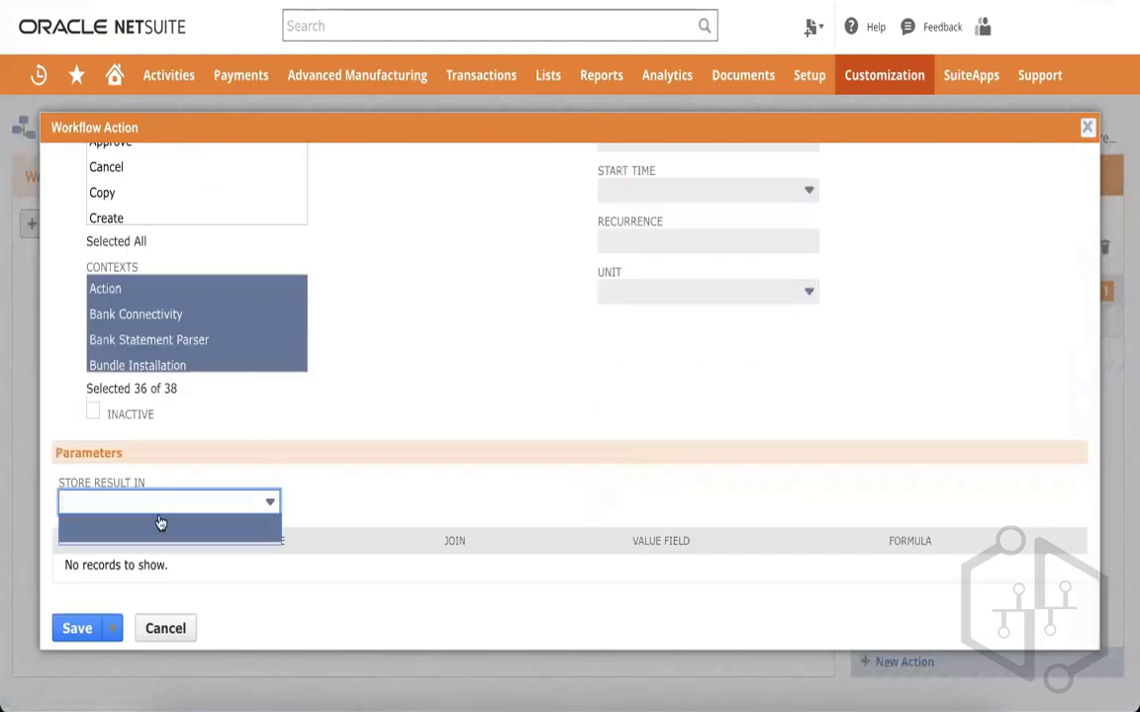
left_click(168, 506)
left_click(167, 511)
left_click(167, 511)
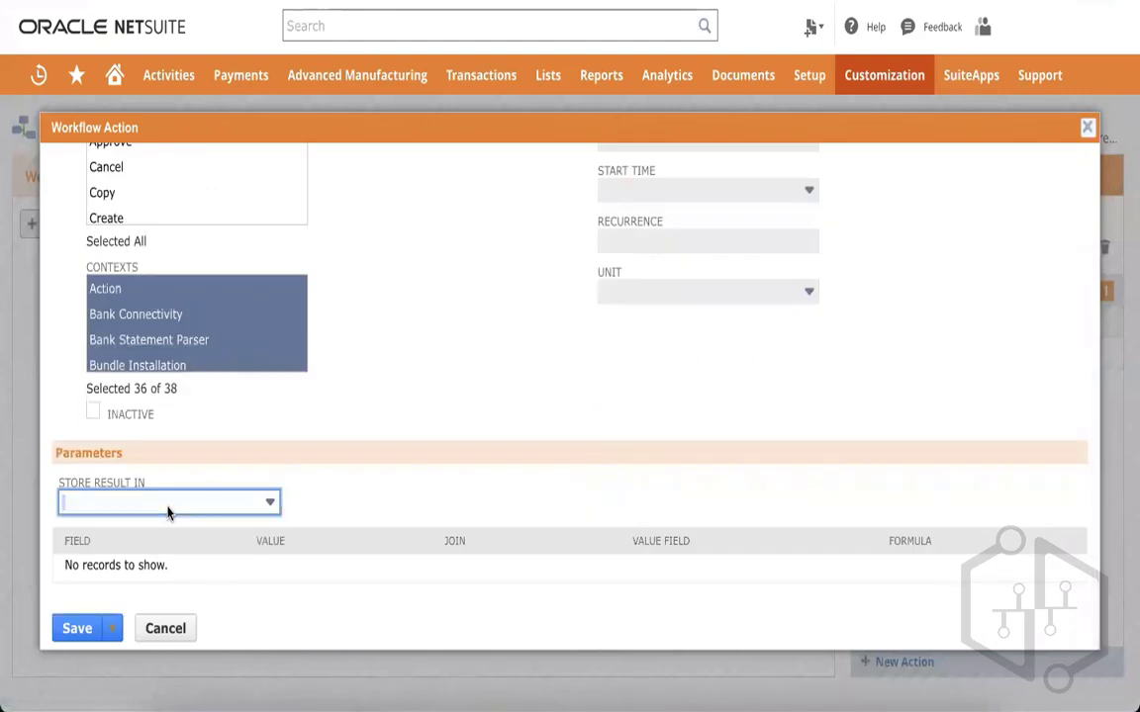
left_click(334, 426)
scroll(334, 426, "up", 5)
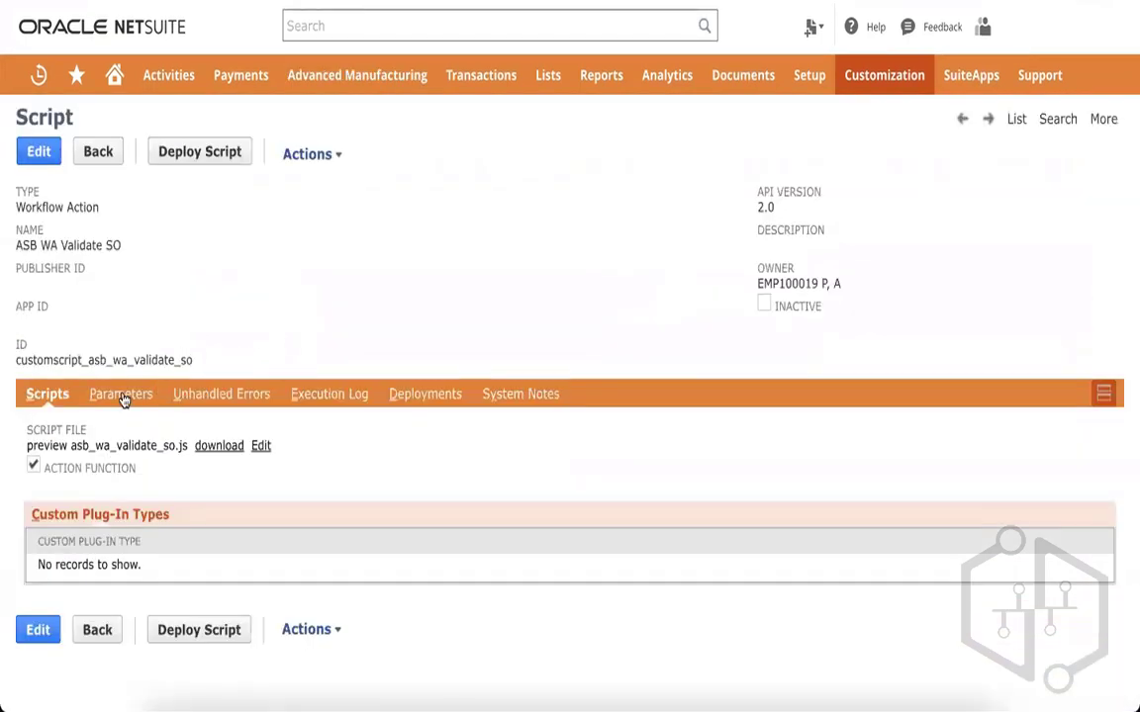
Add a script parameter labelled test parameter with type Check Box to the ASB WA Validate SO script and save it.
left_click(121, 394)
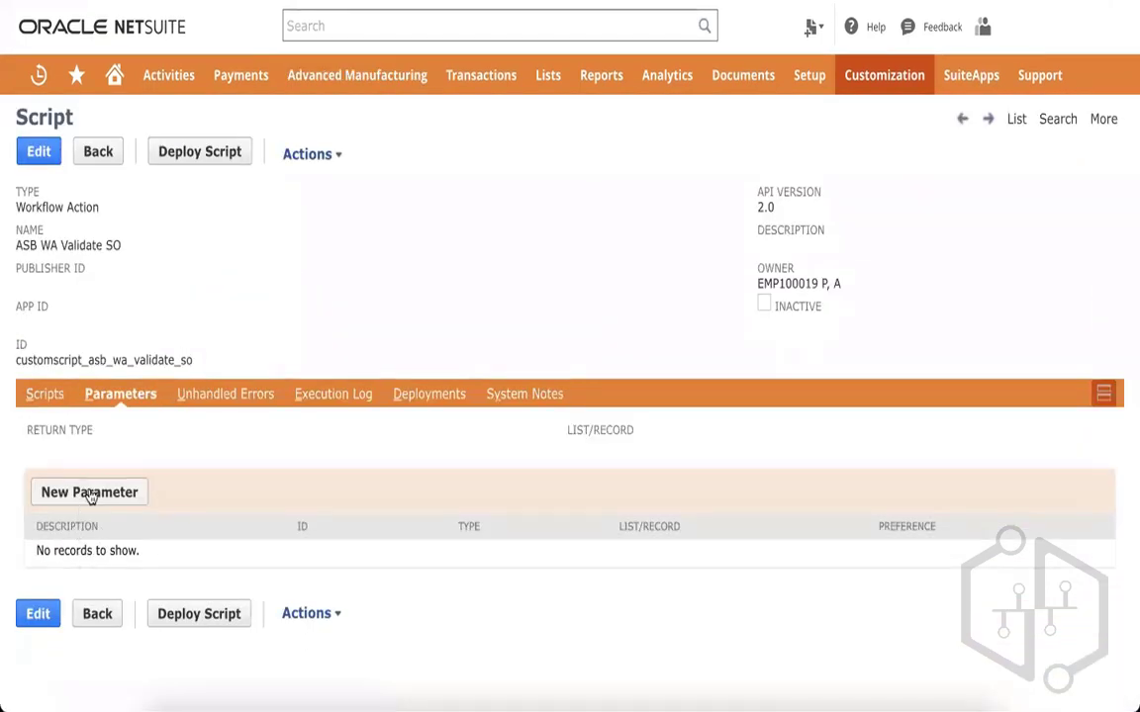
left_click(91, 492)
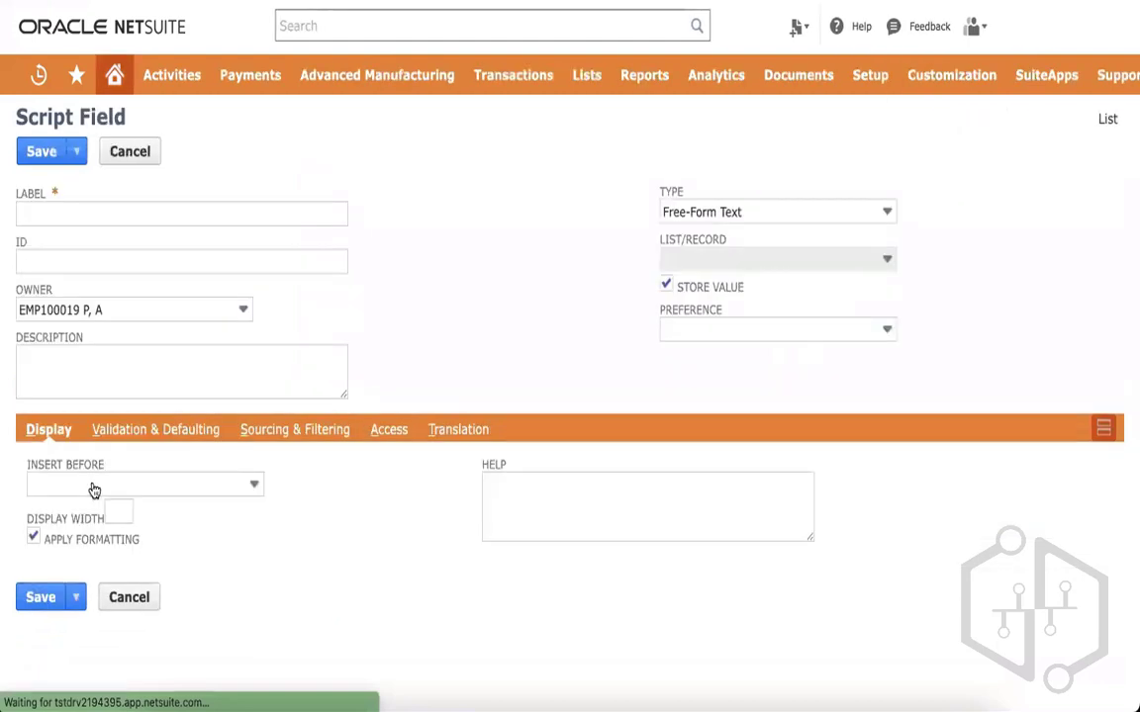
left_click(233, 206)
type("t")
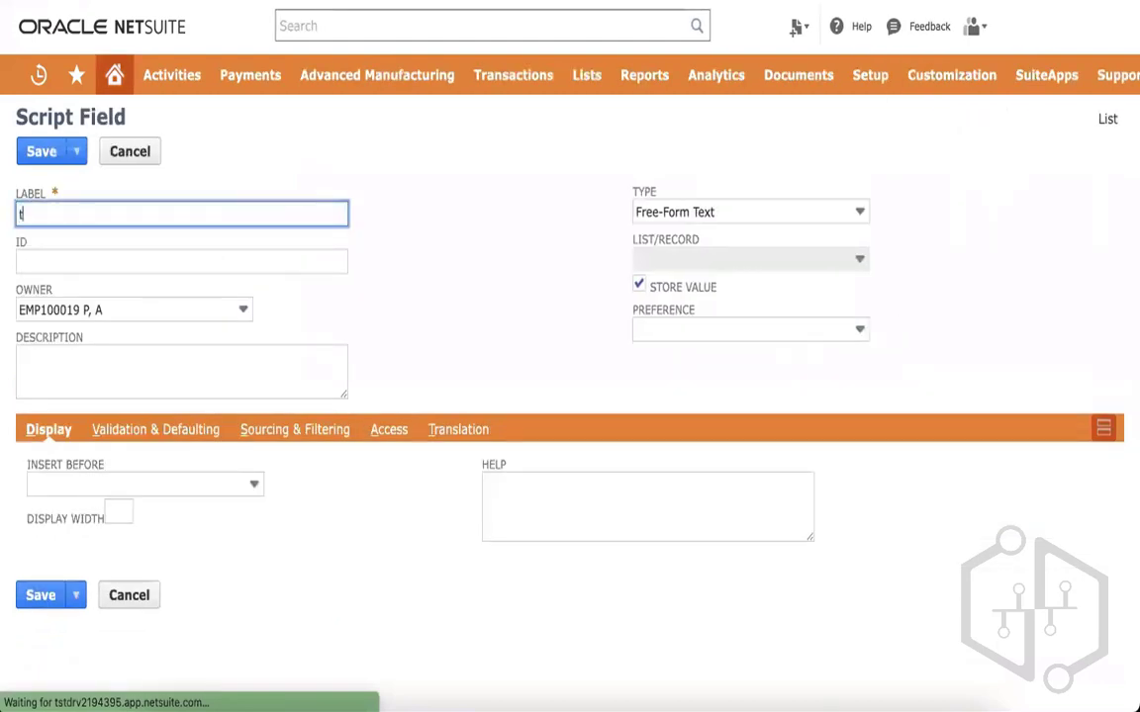
type("est parameter")
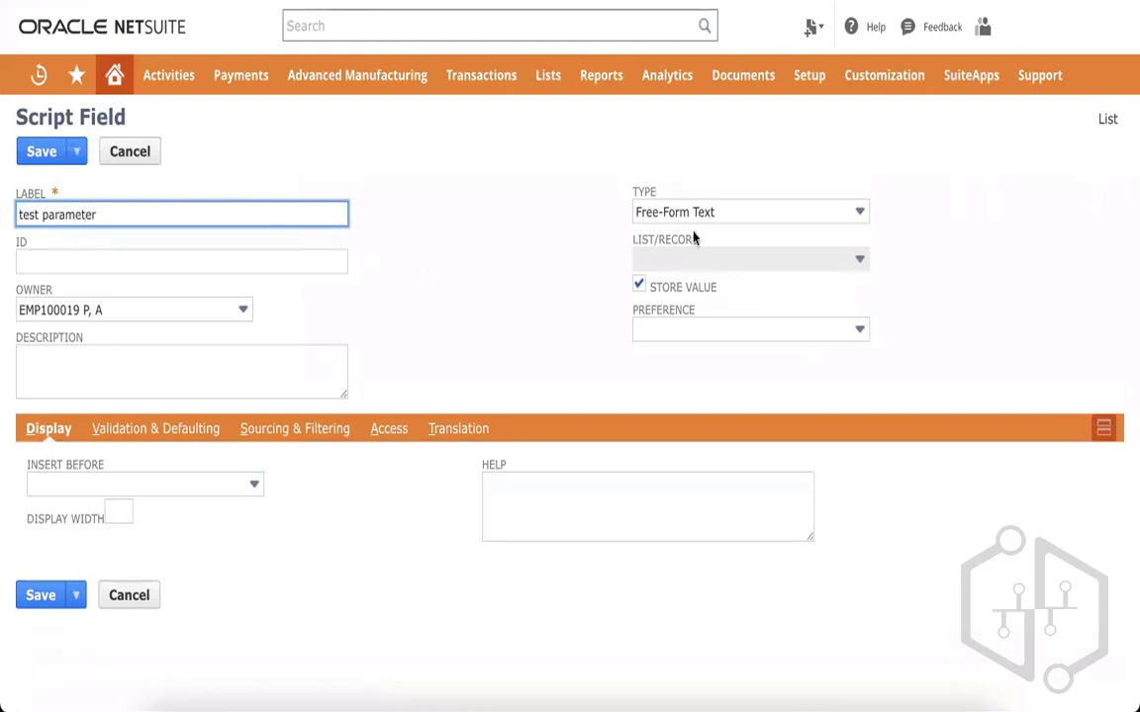
left_click(717, 213)
key("c")
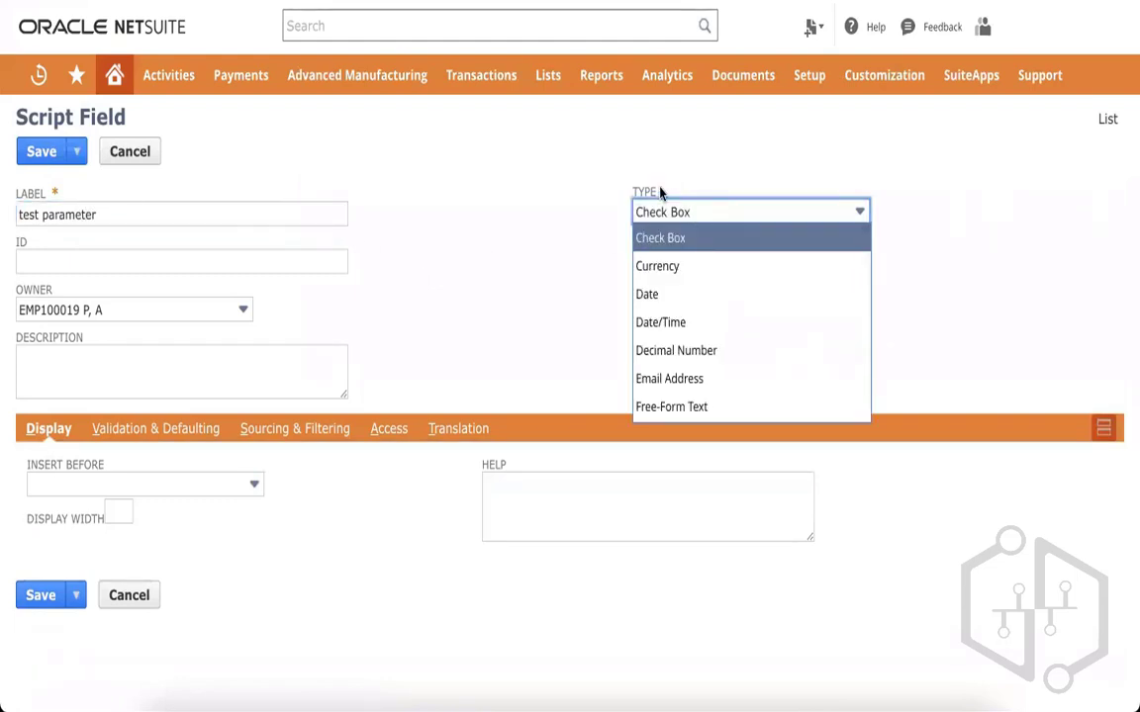
left_click(678, 237)
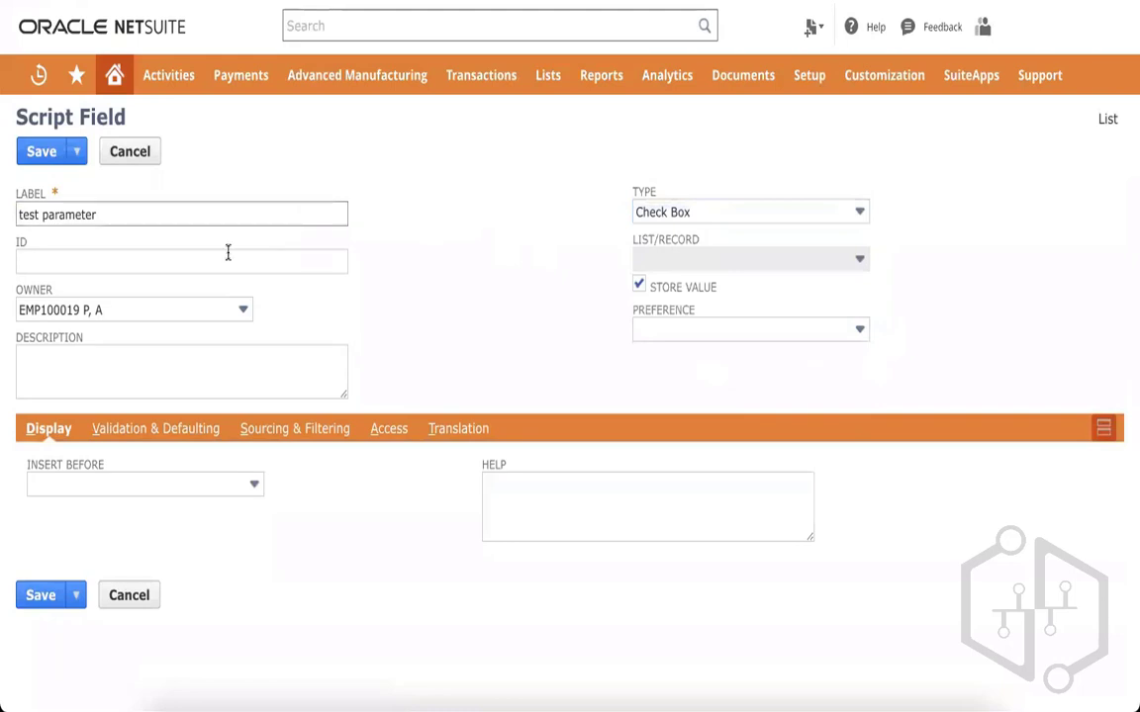
left_click(41, 151)
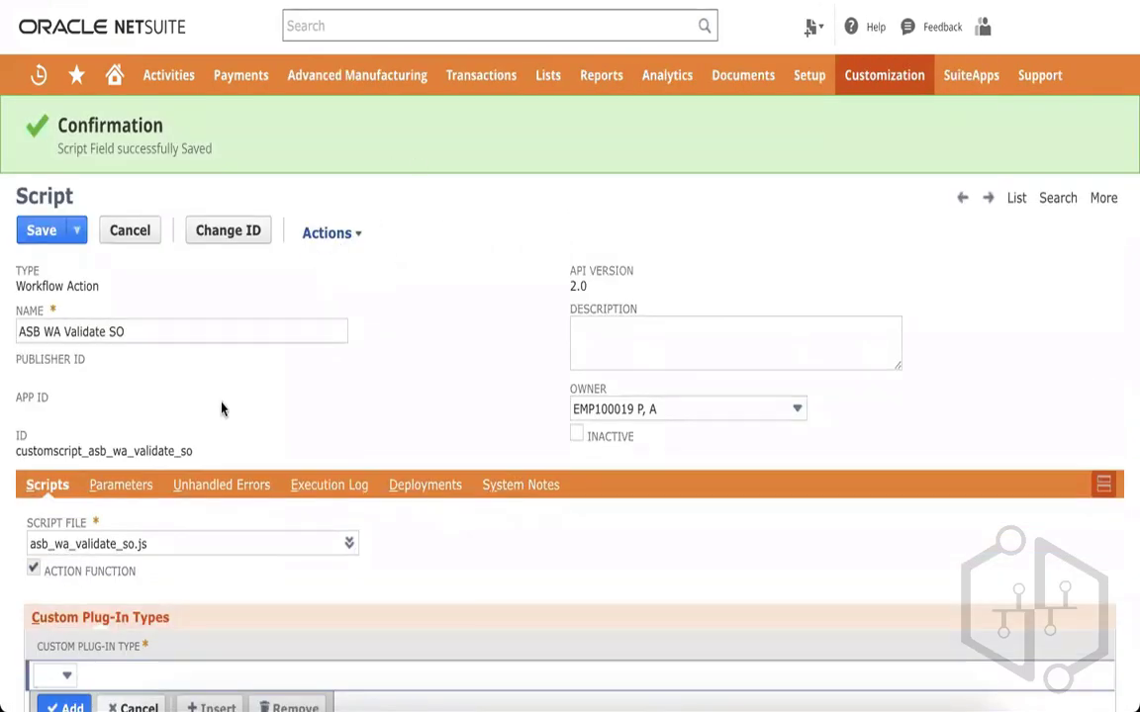
Decline resubmitting the unchanged ASB WA Validate SO script and cancel out of the edit forms to its record view.
left_click(42, 231)
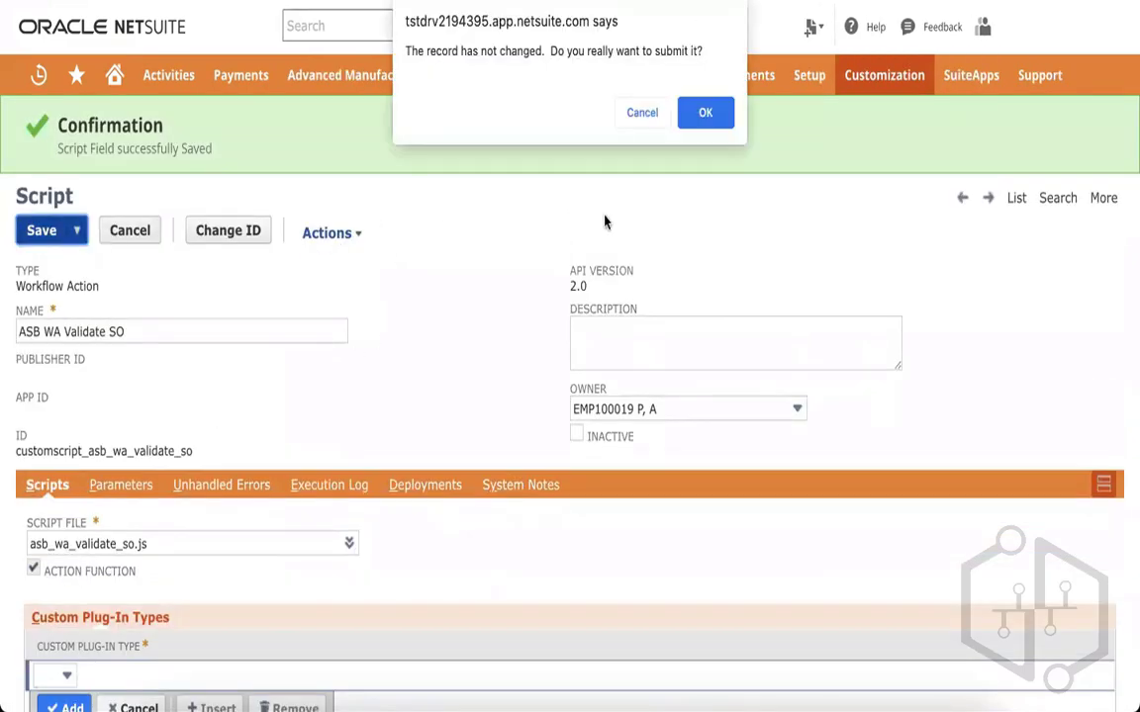
left_click(638, 114)
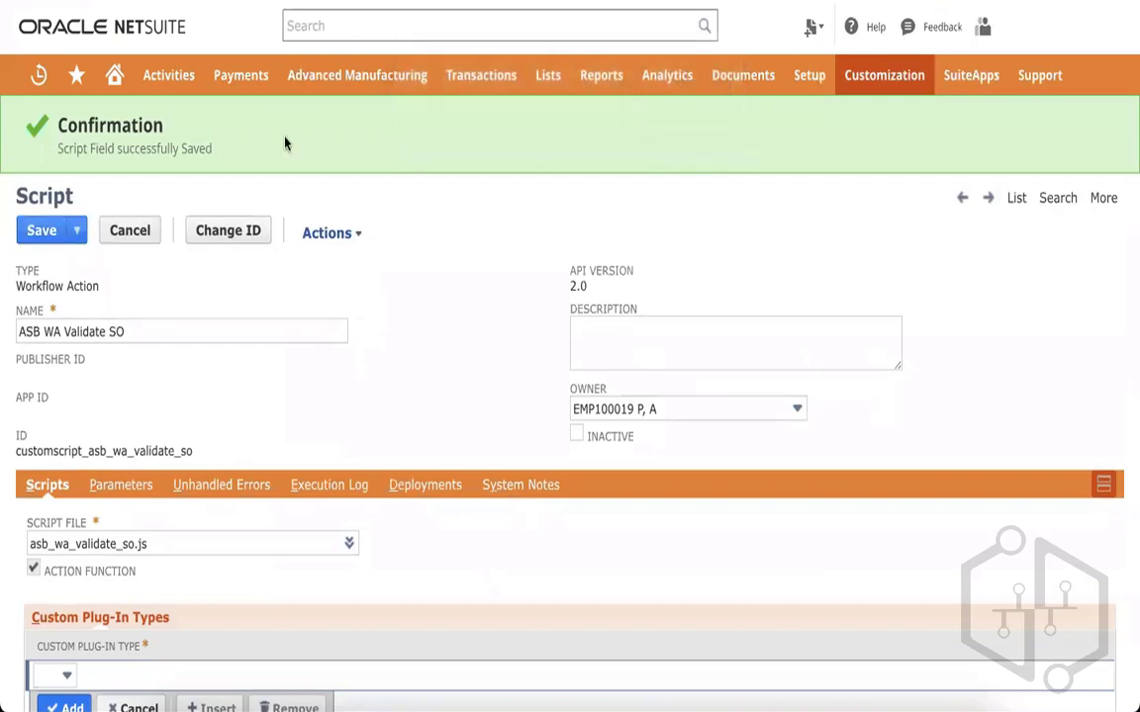
left_click(116, 230)
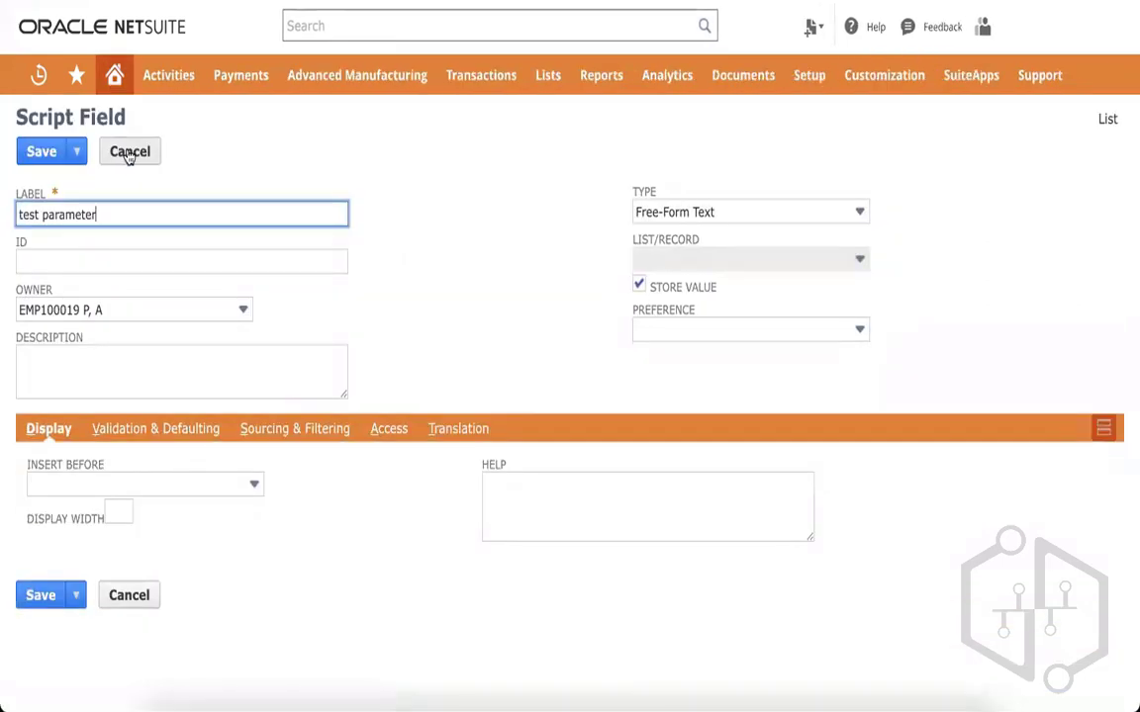
left_click(129, 151)
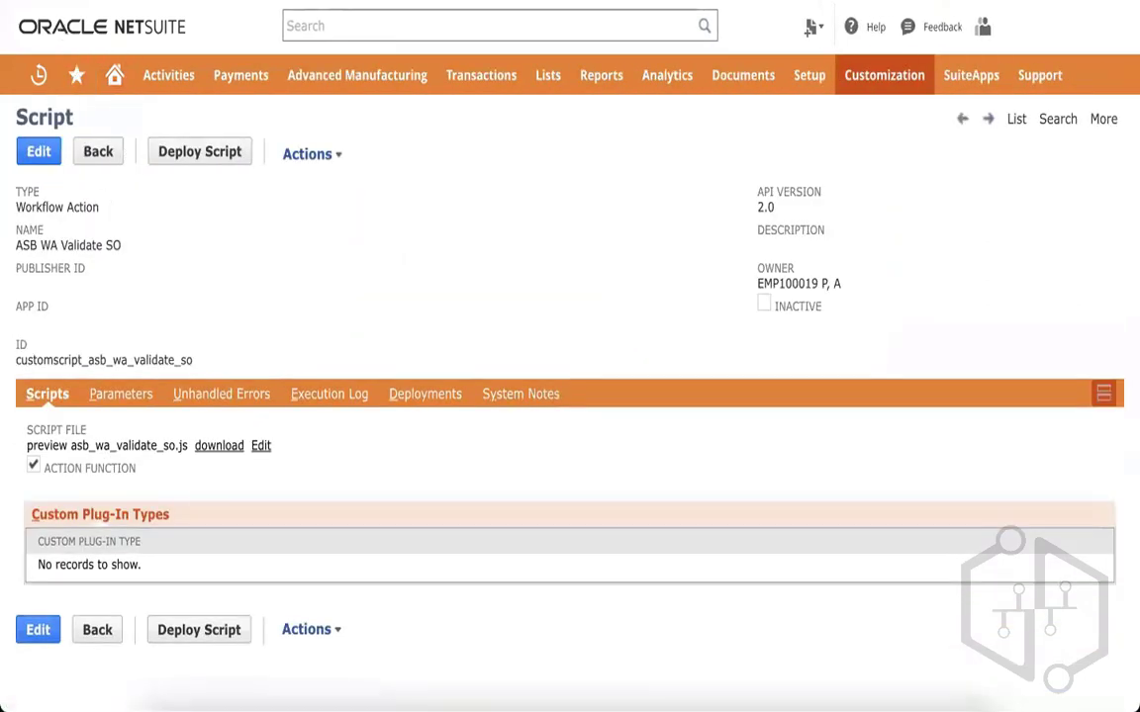
Cancel the open workflow action form in Test flow, start a fresh ASB WA Validate SO action in State 1 and leave Store Result In blank.
left_click(123, 395)
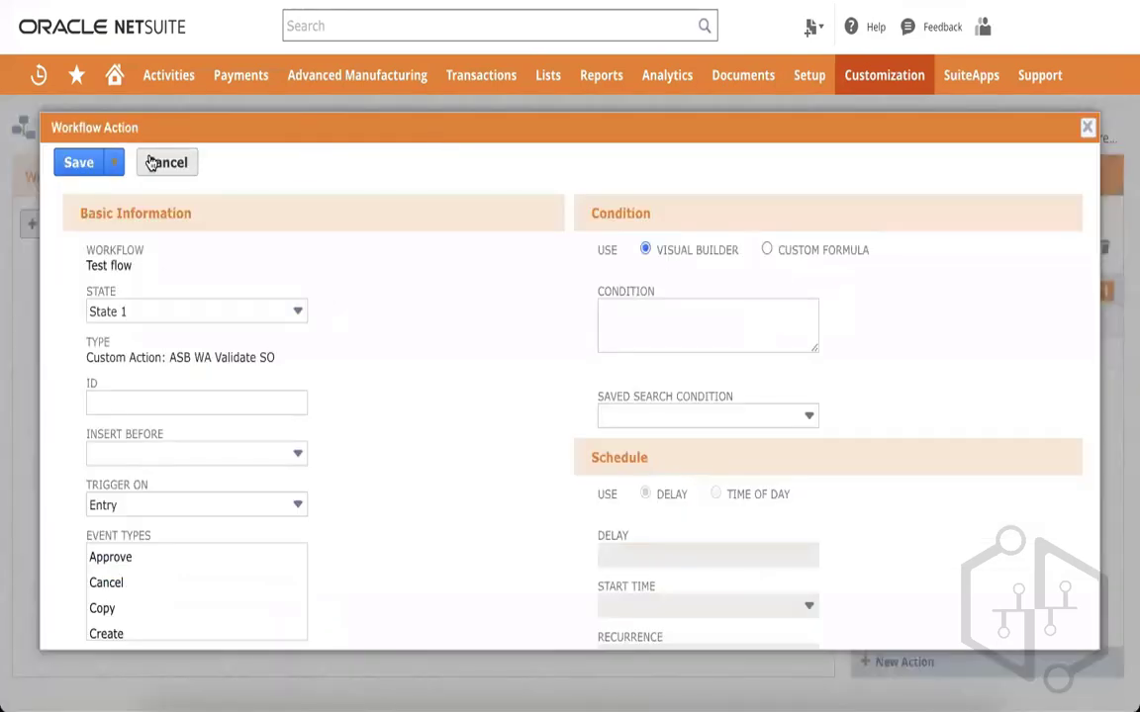
left_click(155, 162)
left_click(912, 664)
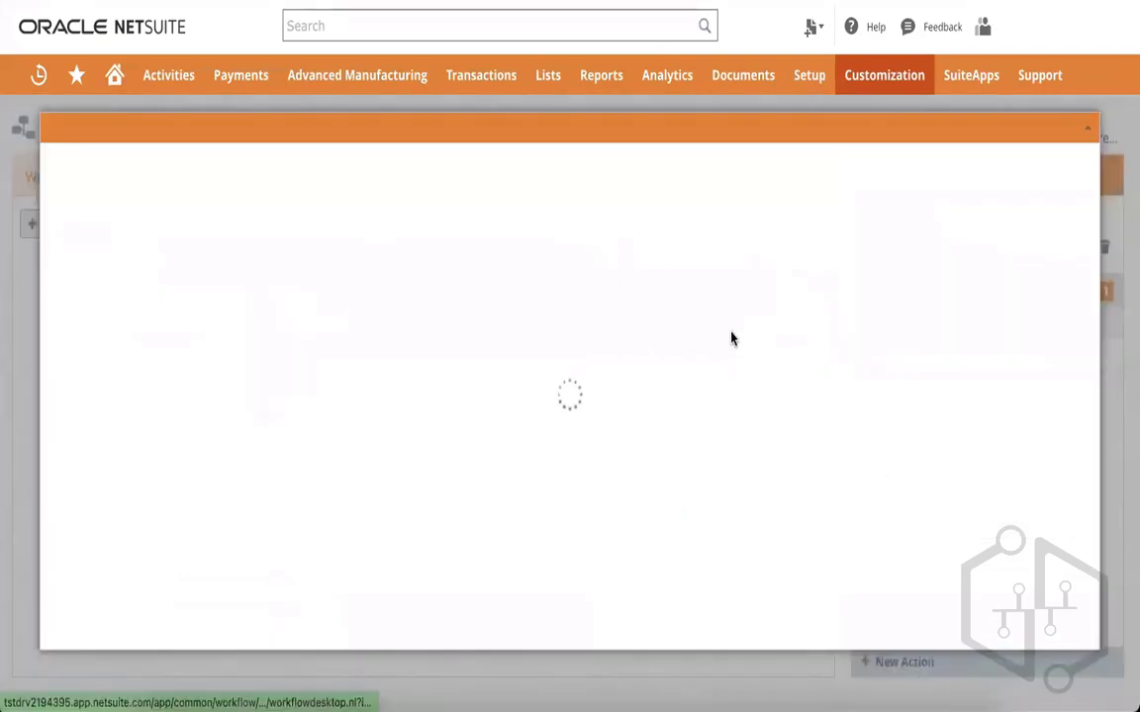
left_click(134, 331)
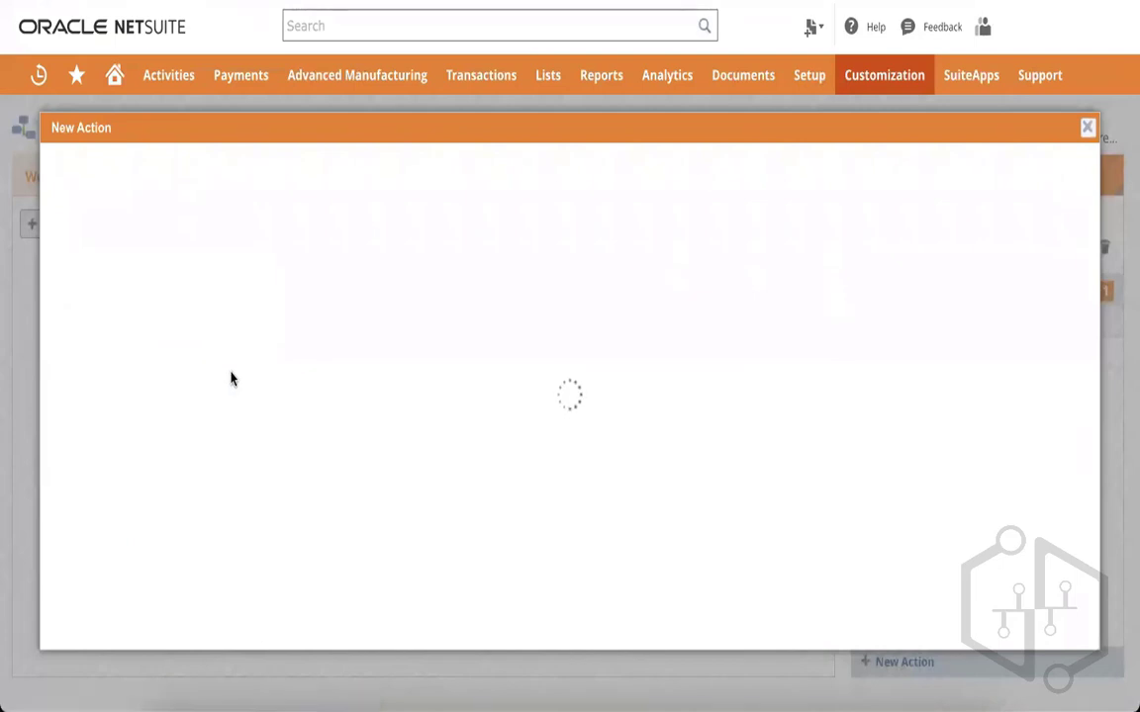
scroll(231, 376, "down", 5)
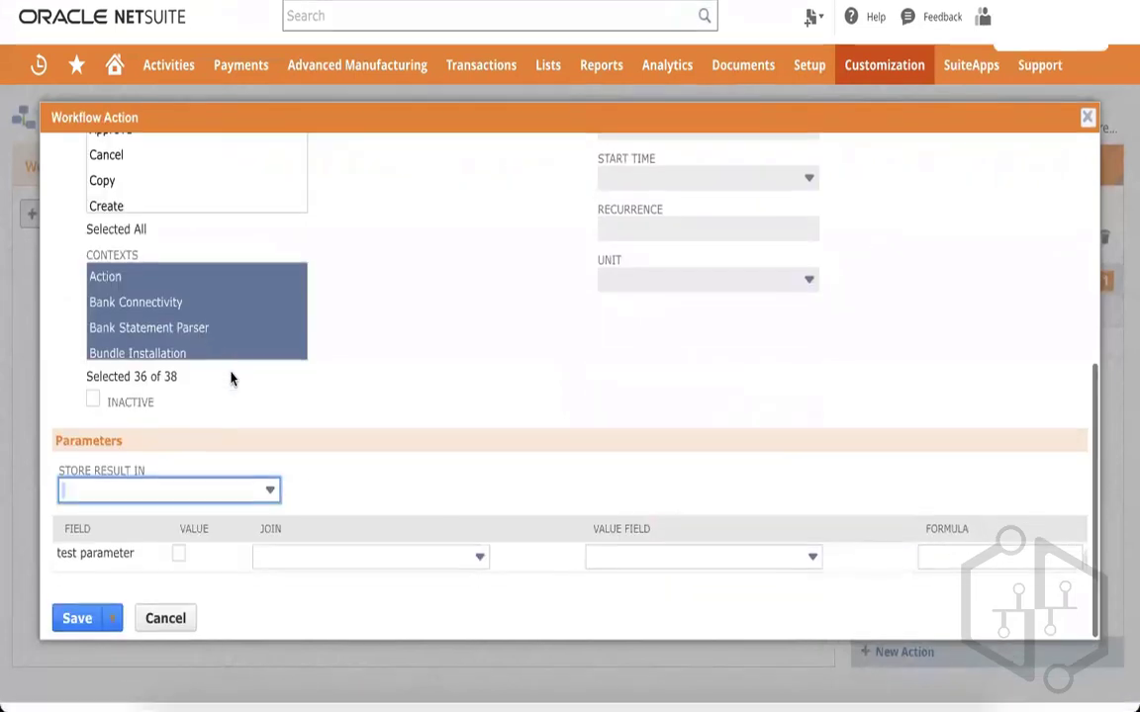
left_click(178, 509)
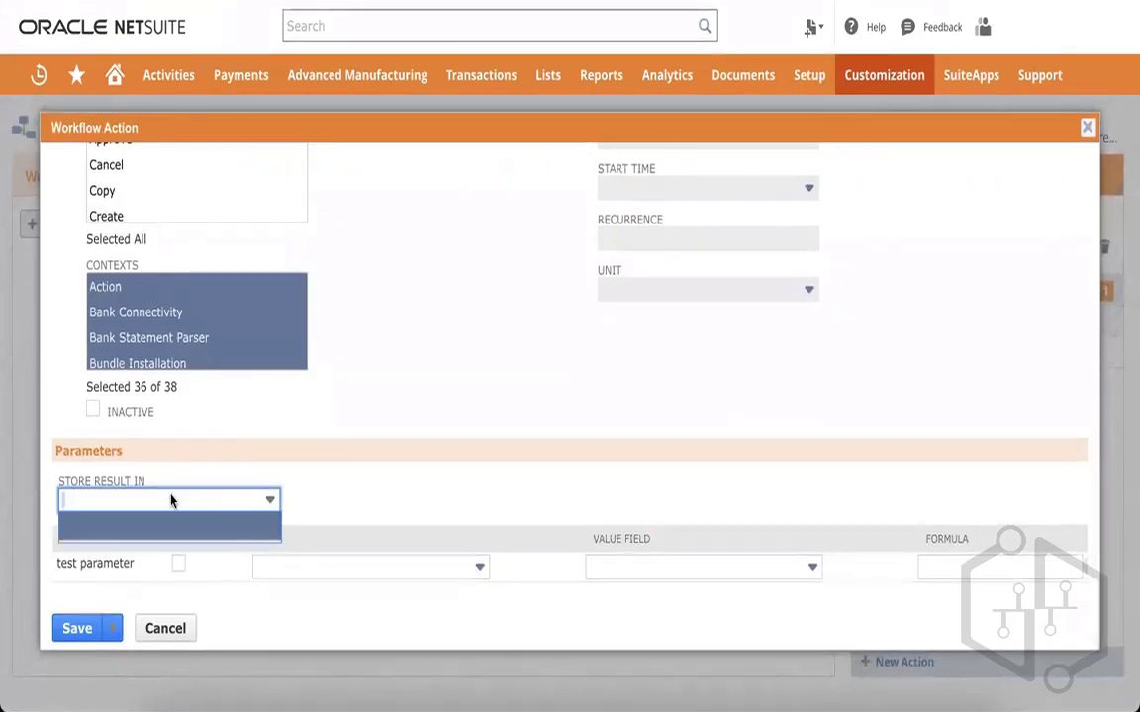
left_click(172, 520)
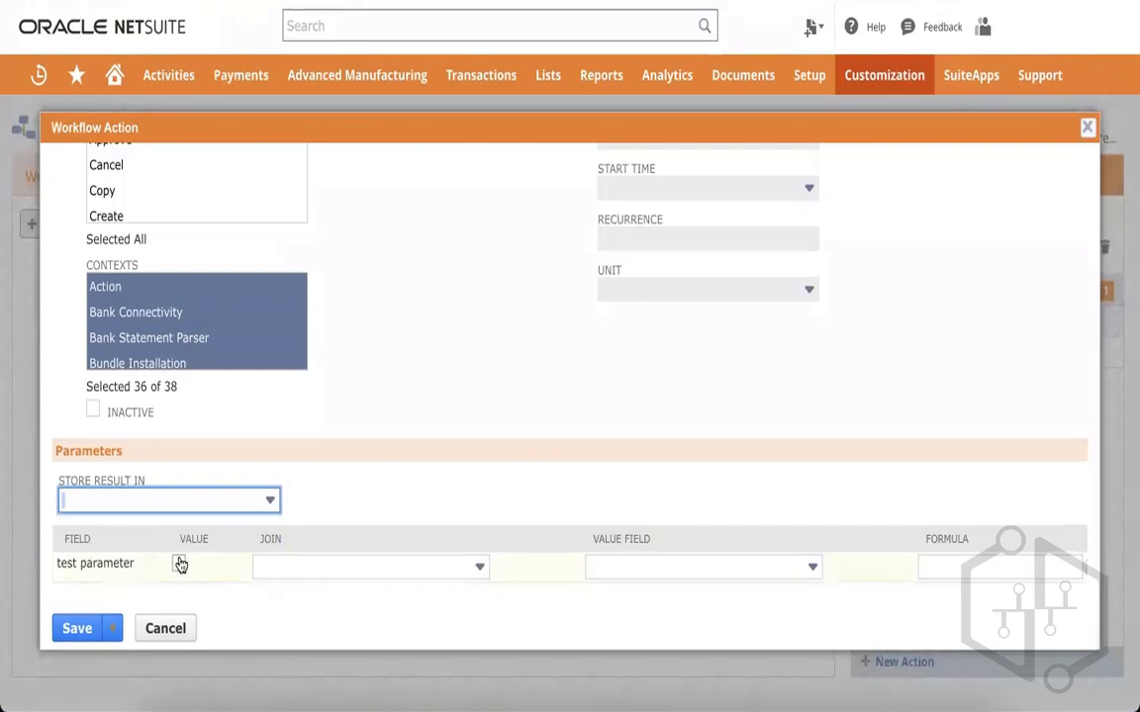
Enable the value of test parameter, set its value field to Test workflow field (Workflow) and save the ASB WA Validate SO action.
left_click(179, 564)
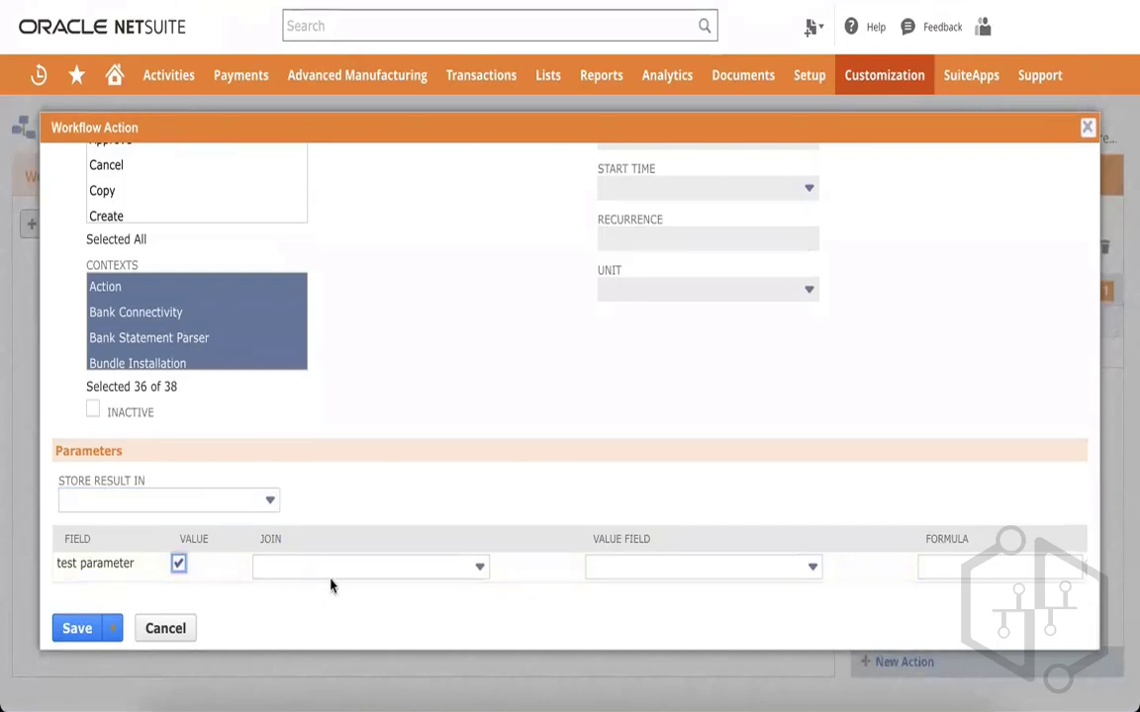
left_click(675, 570)
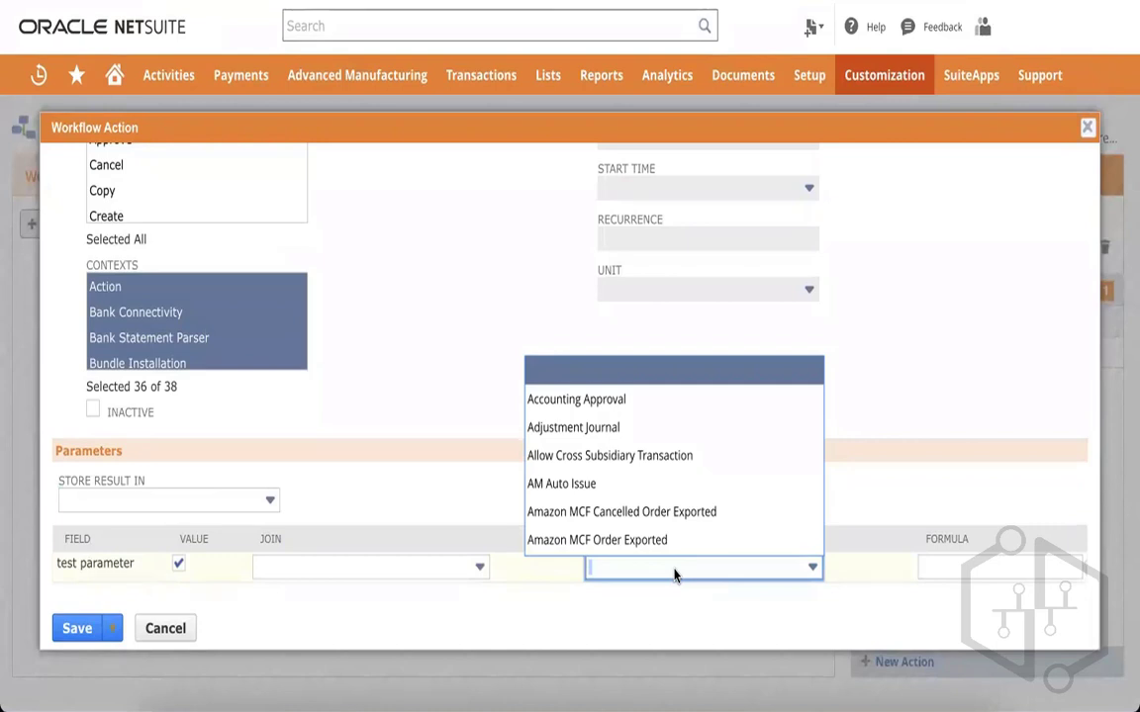
type("te")
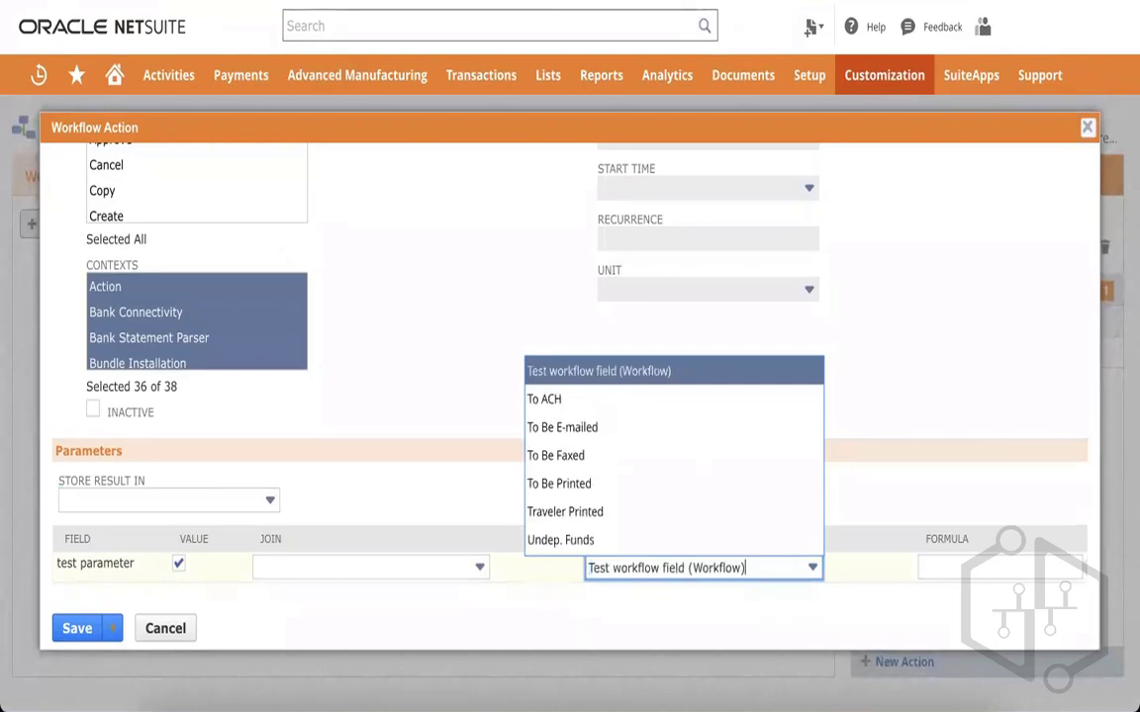
key("Return")
left_click(749, 372)
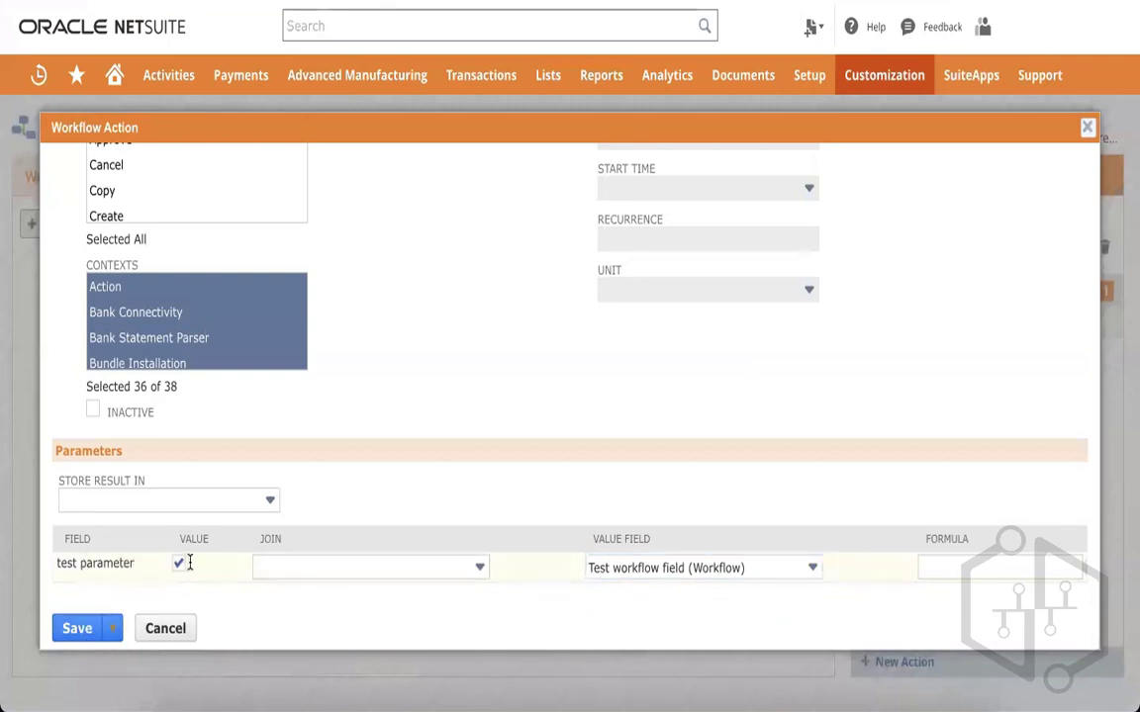
left_click(83, 630)
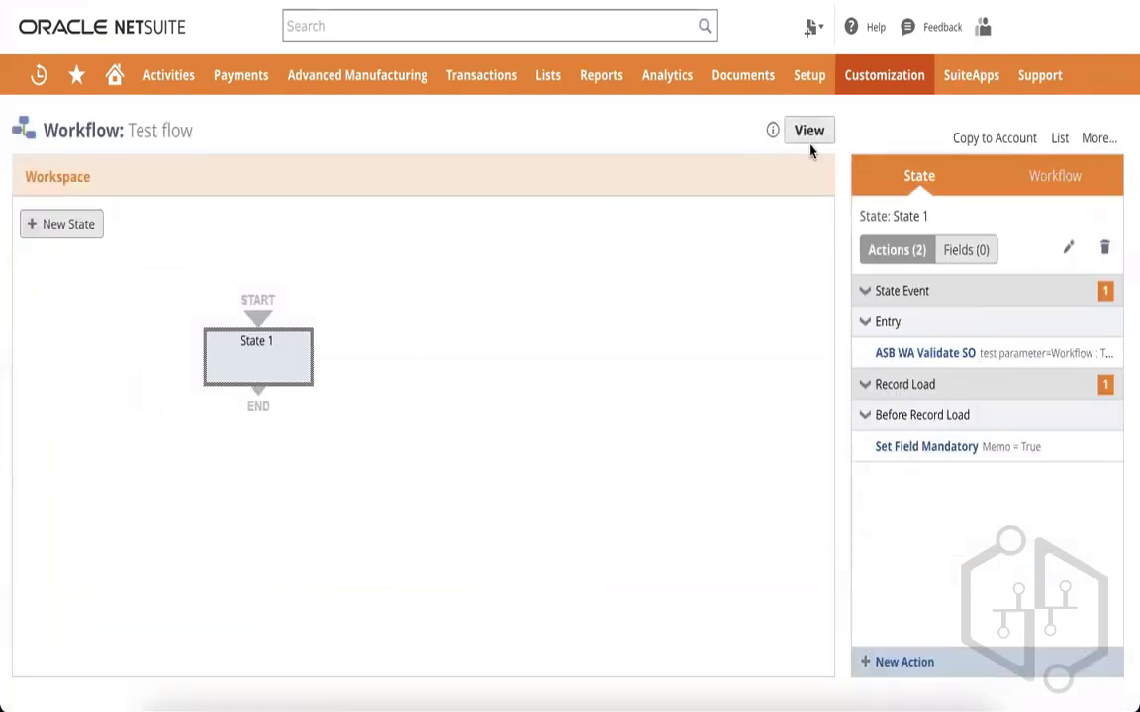
Review the details of State 1's actions, switch Test flow to view mode and display the State 1 actions there.
mouse_move(927, 438)
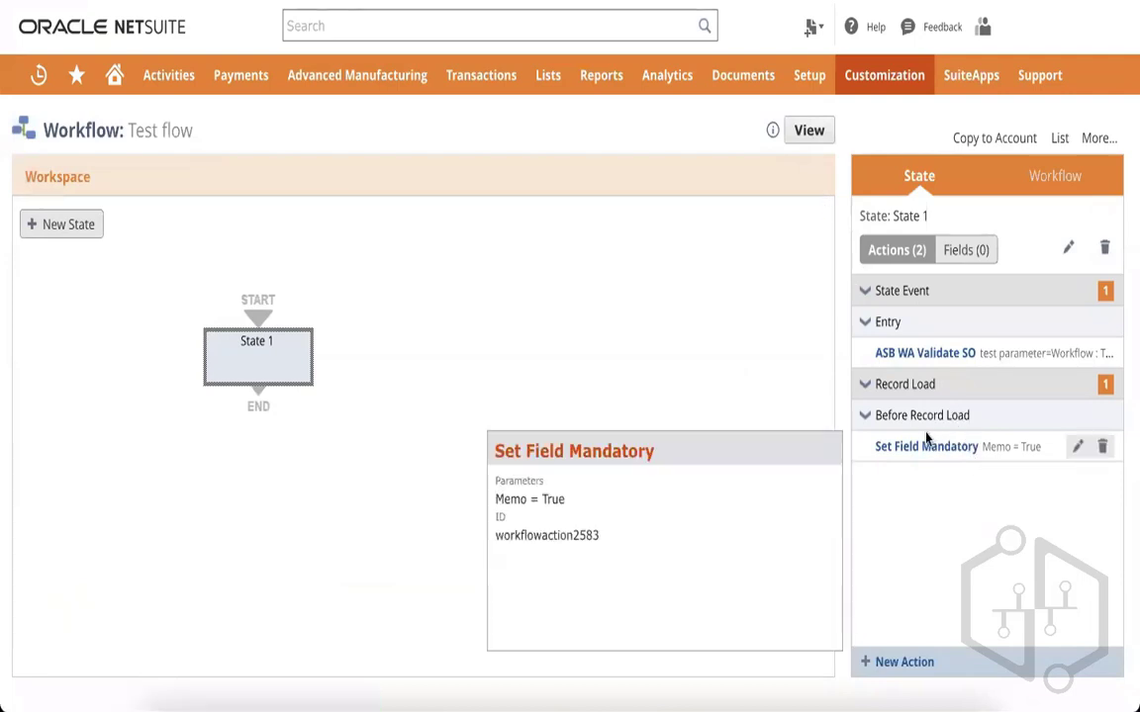
mouse_move(931, 353)
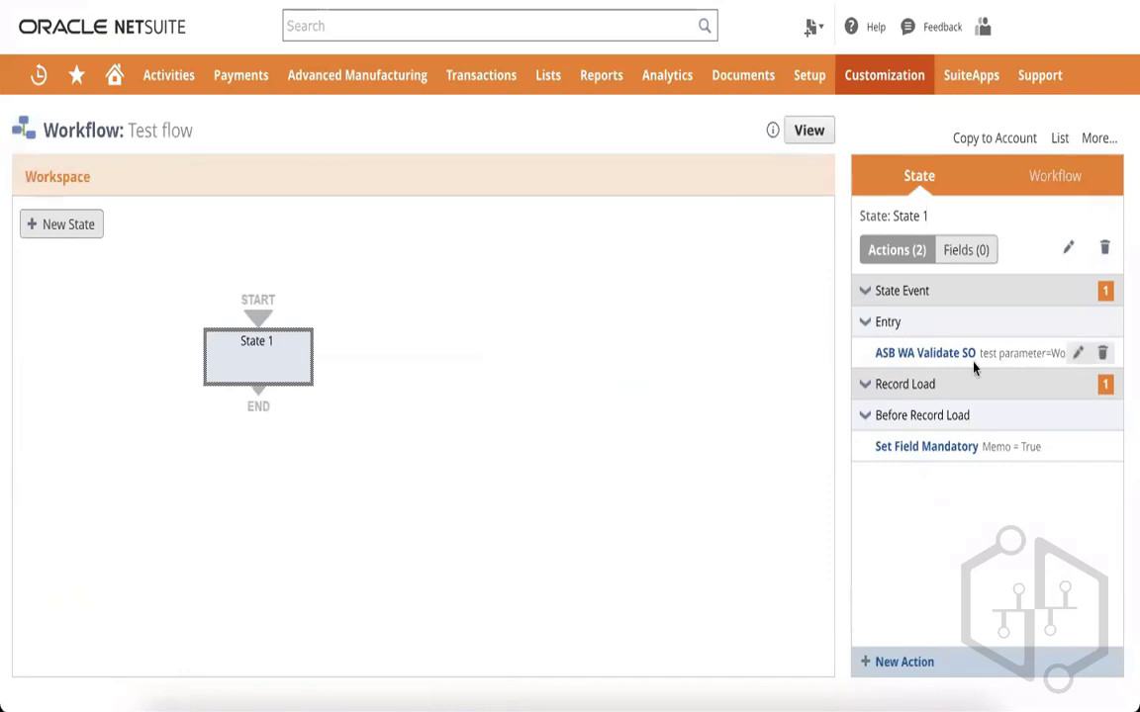
left_click(809, 133)
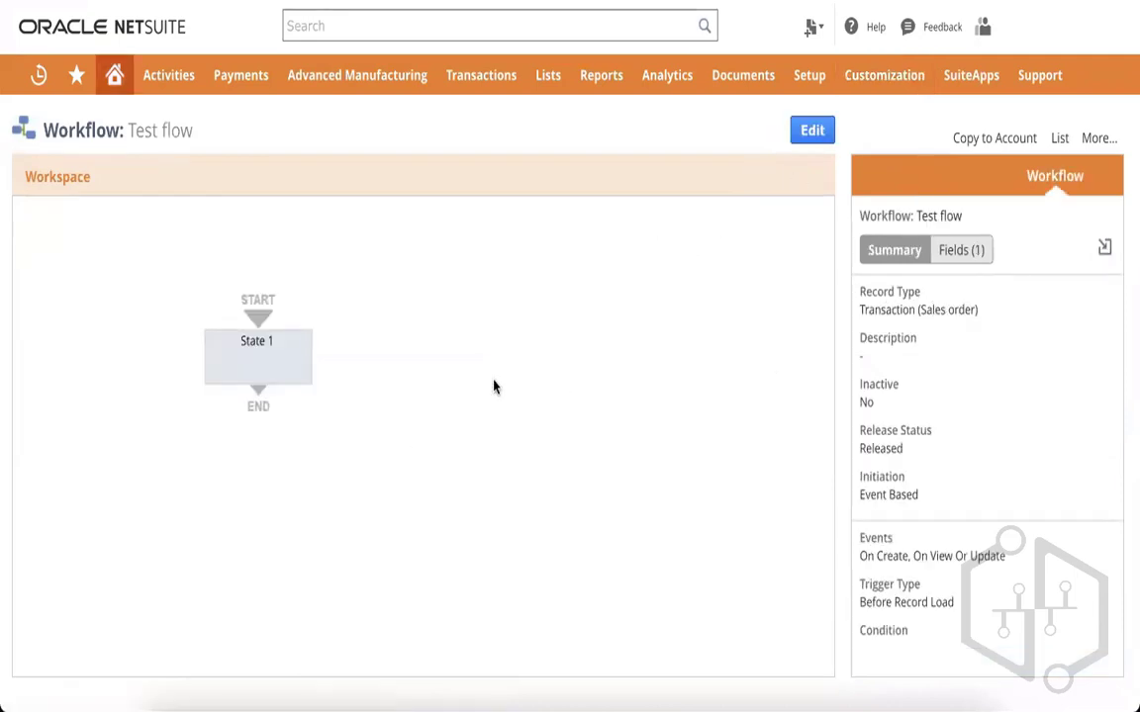
left_click(280, 359)
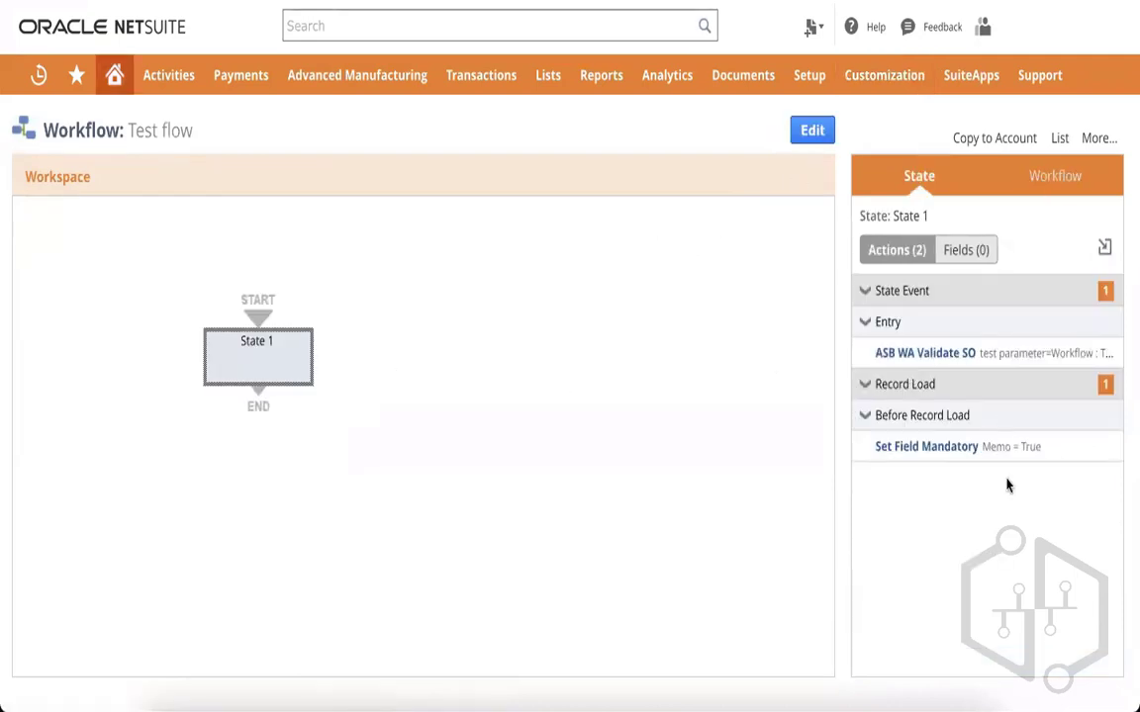